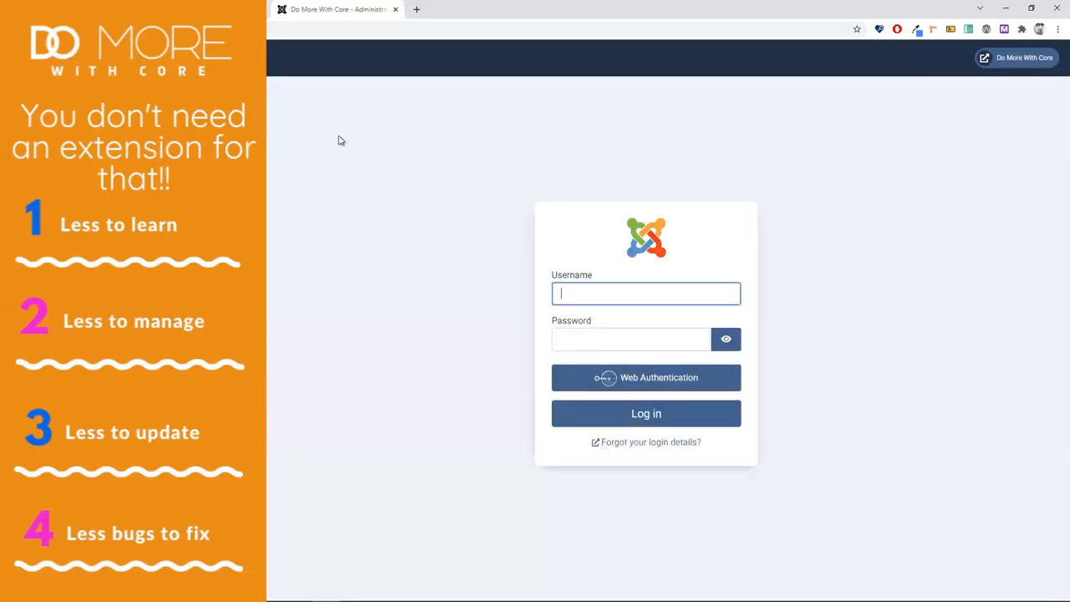
Step: Log in to the administrator with the admin username and password, then start a new article
type("a")
key("Tab")
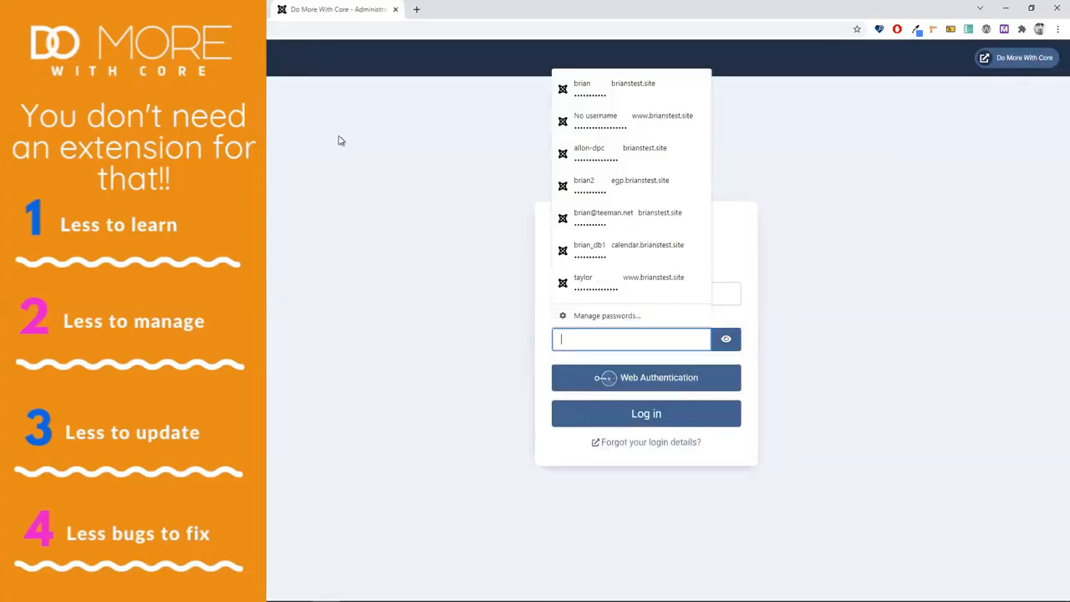
type("test•••")
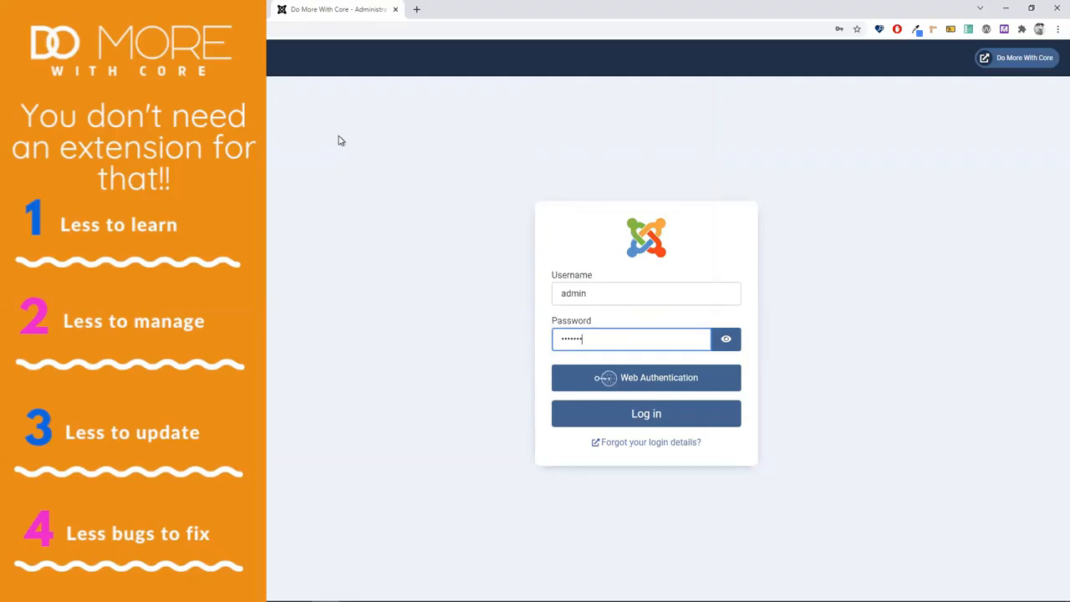
type("•••••••••••••••")
key("Return")
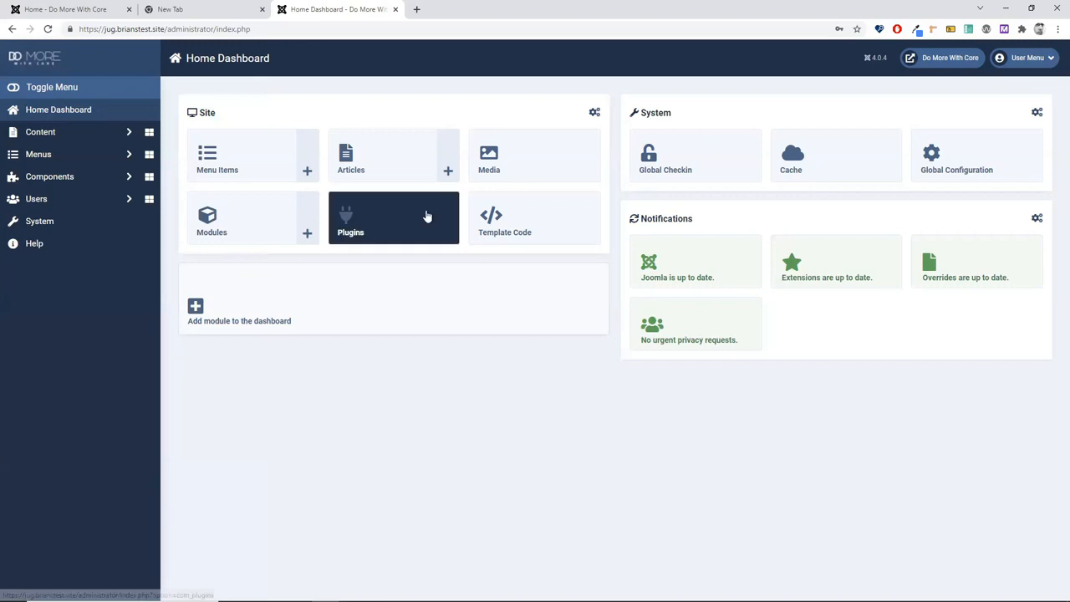
left_click(449, 154)
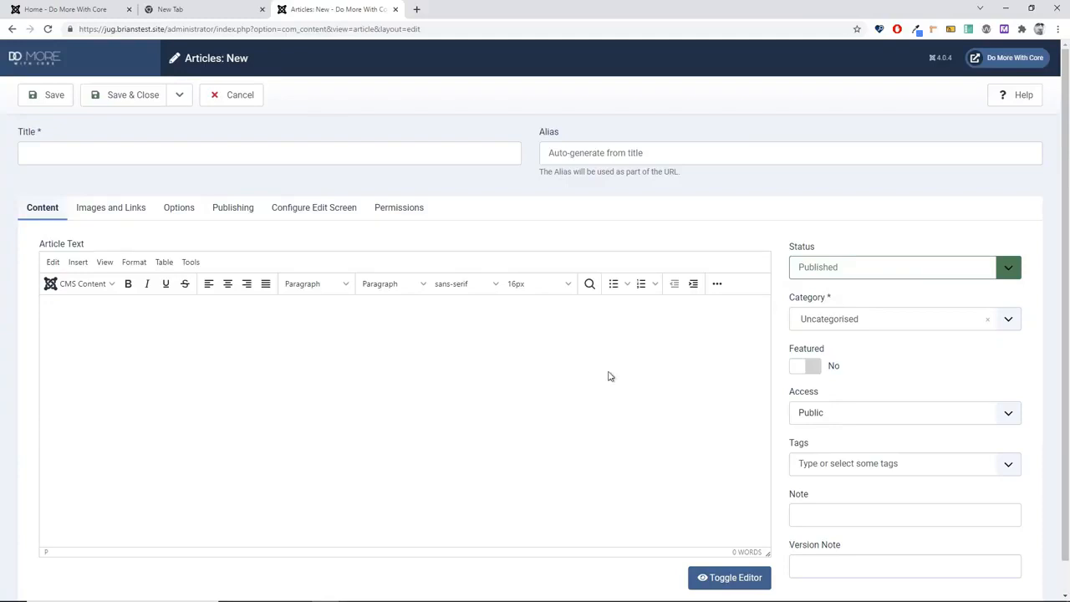
Step: Expand the editor's extra tools, look through the CMS Content list, then cancel the new article
left_click(717, 285)
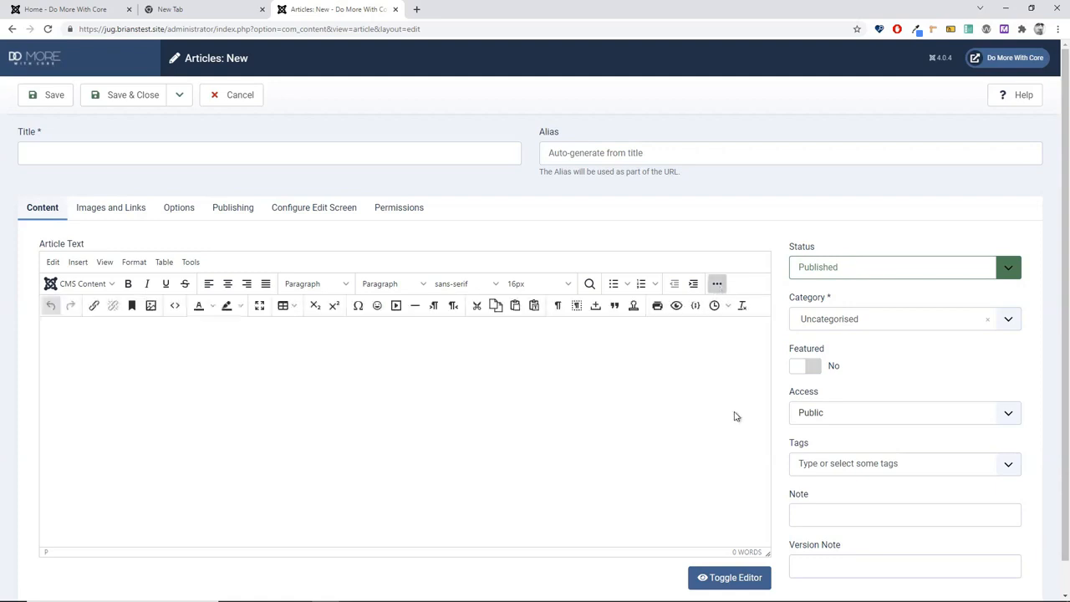
left_click(107, 285)
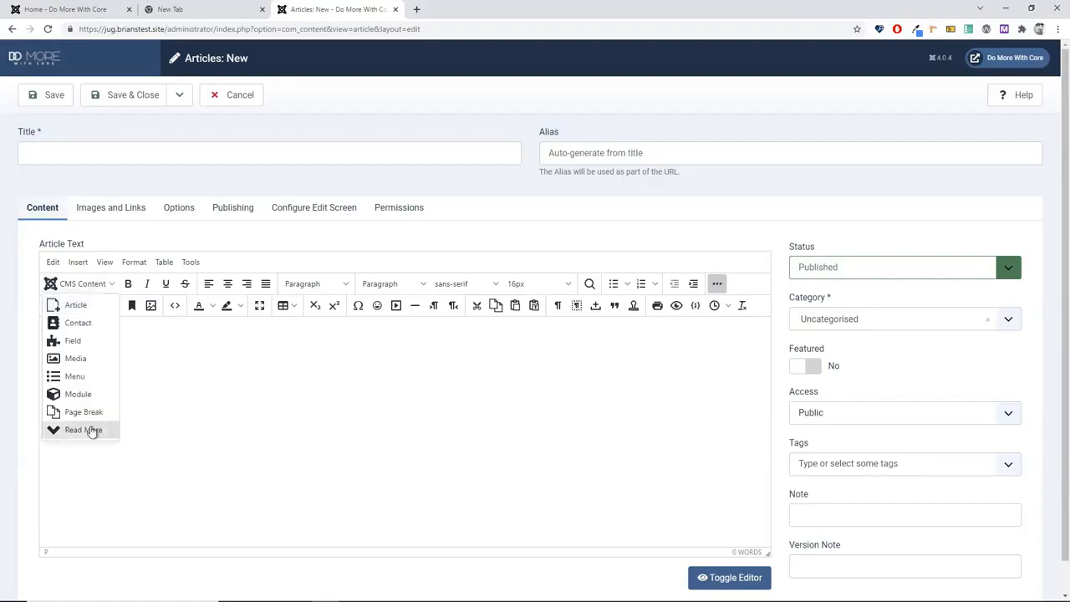
left_click(308, 354)
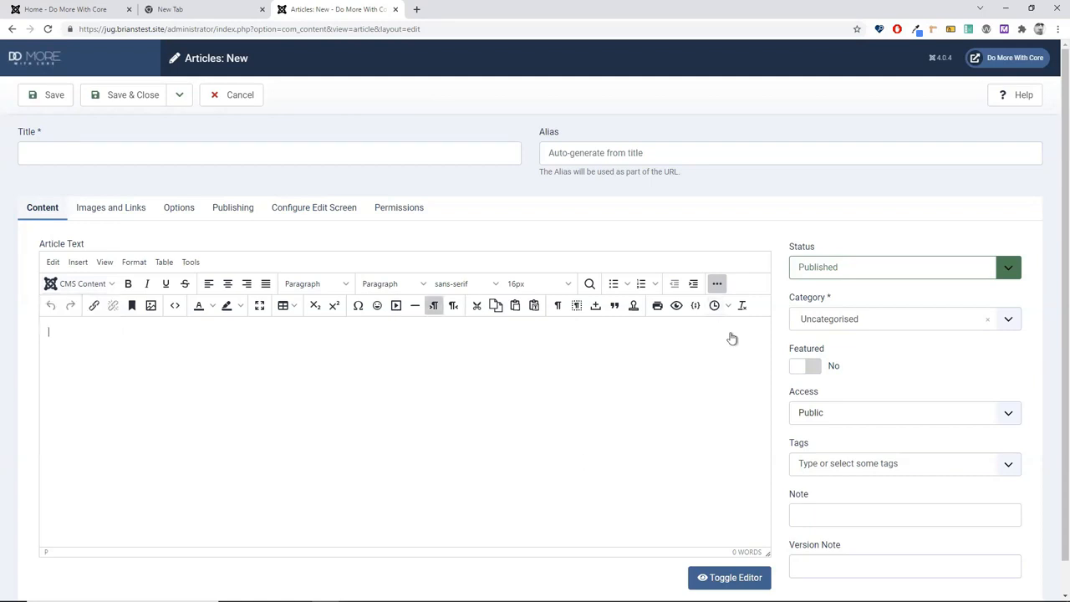
left_click(717, 284)
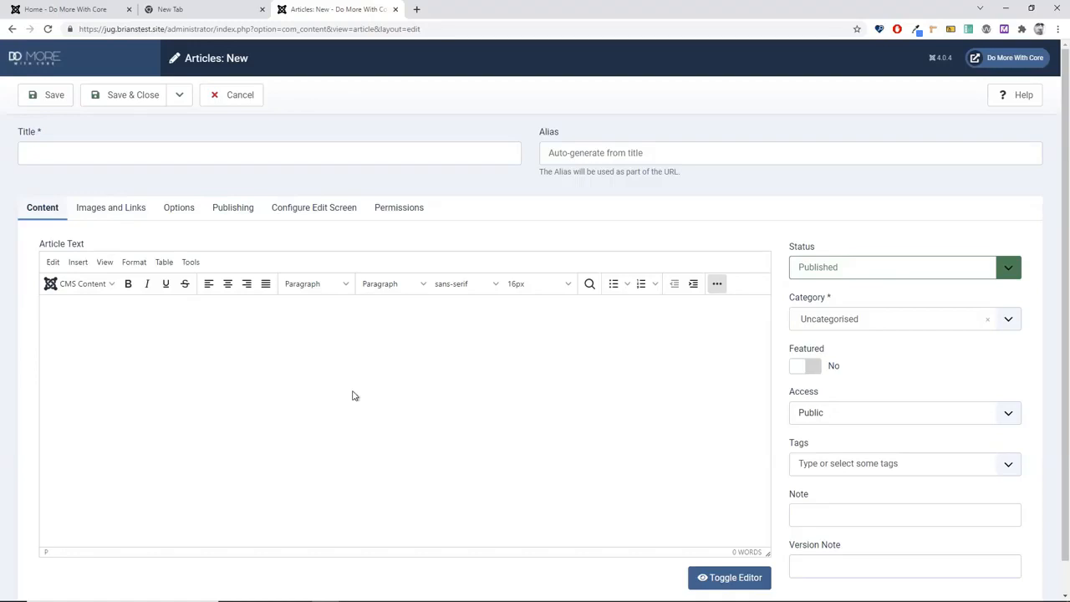
left_click(717, 285)
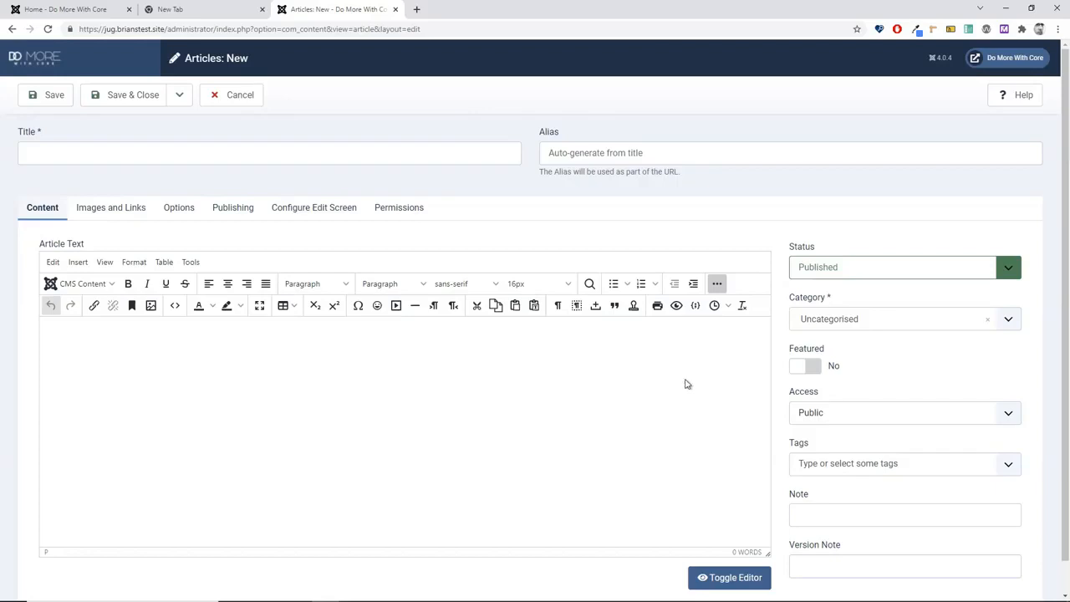
left_click(245, 101)
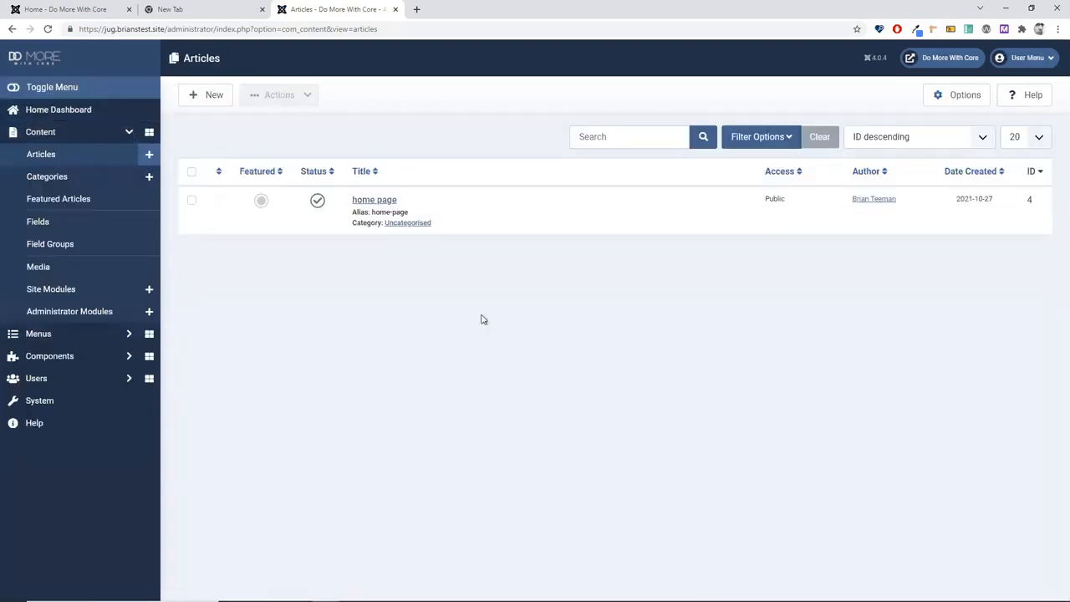
Step: Search the plugins for 'tinymce' and open the Editor - TinyMCE plugin settings
left_click(82, 114)
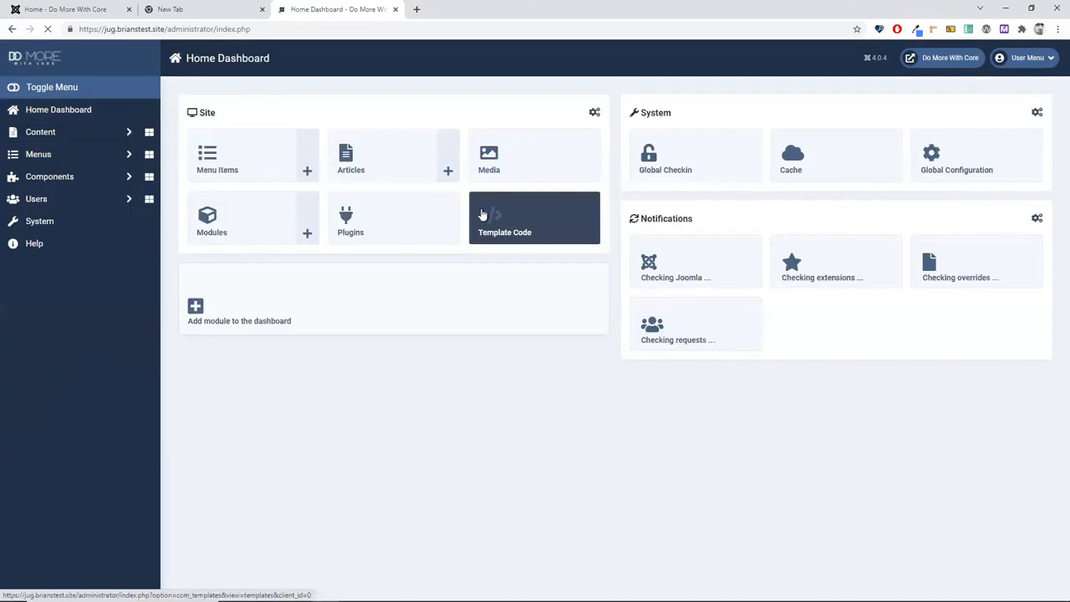
left_click(355, 234)
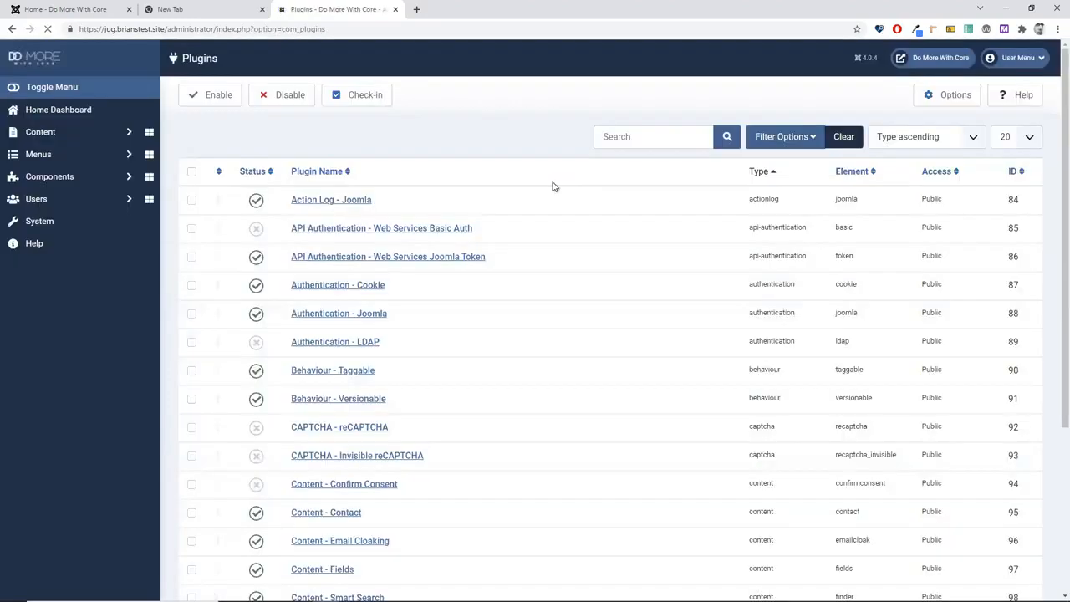
left_click(636, 133)
type("tinymce")
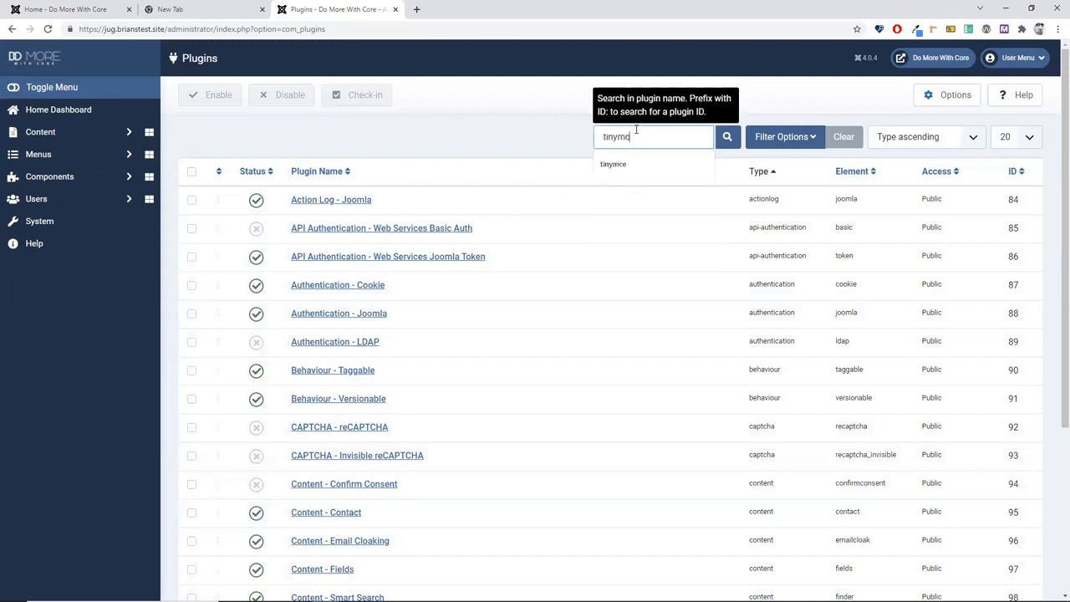
key("Return")
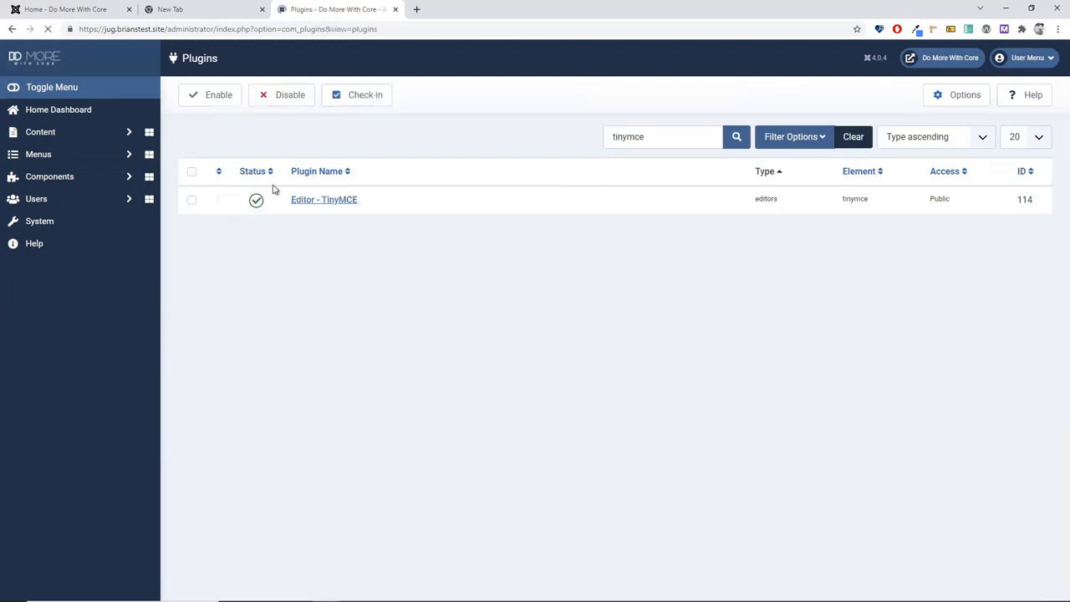
left_click(283, 200)
left_click(310, 203)
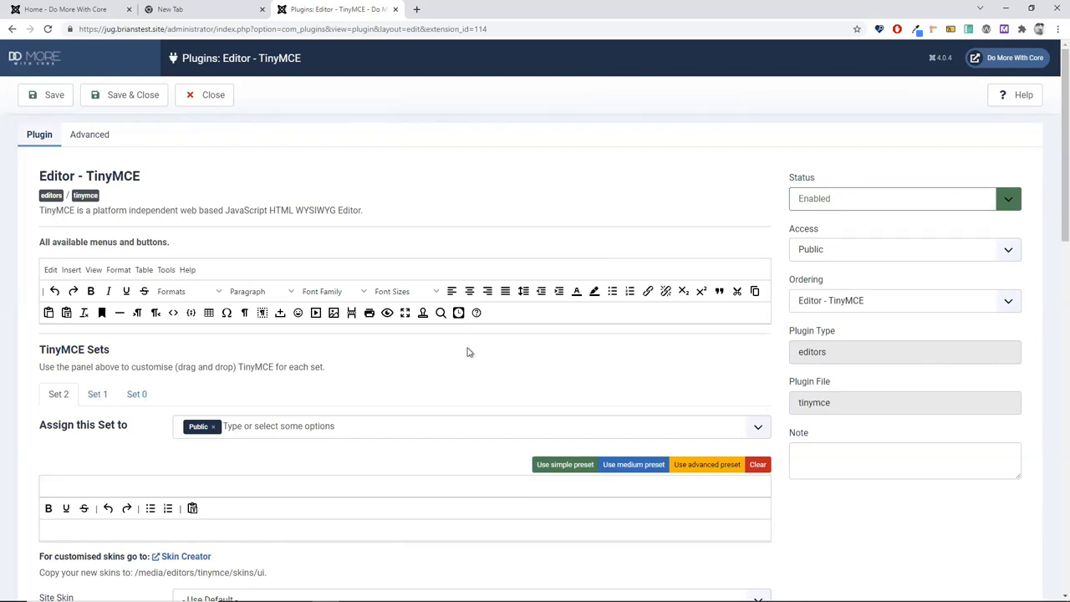
Step: Compare the TinyMCE Set 2, Set 1 and Set 0 toolbars, finishing on Set 0
scroll(468, 352, "down", 2)
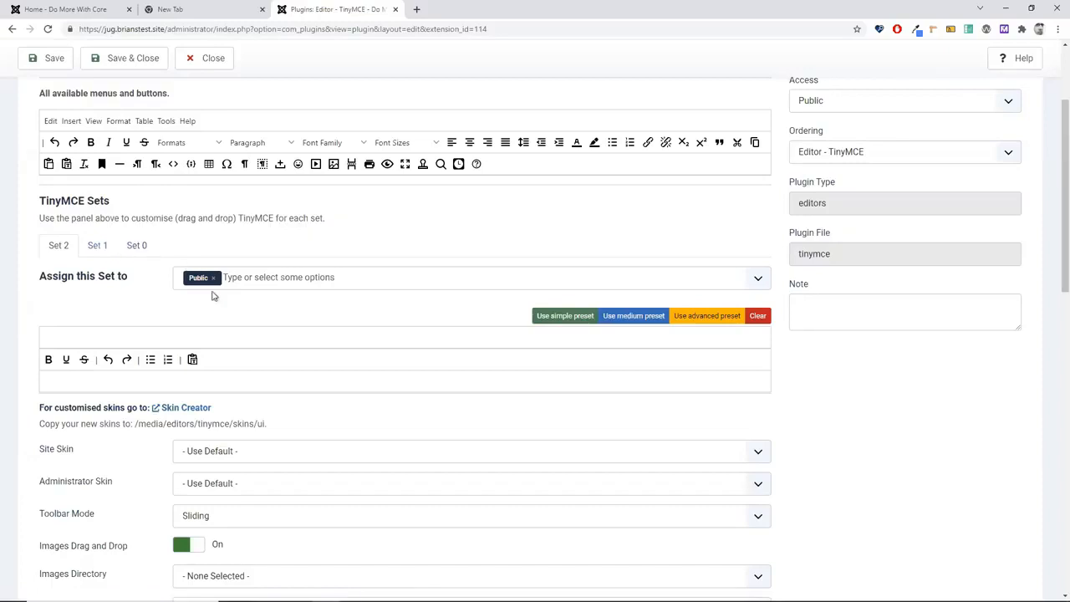
left_click(97, 259)
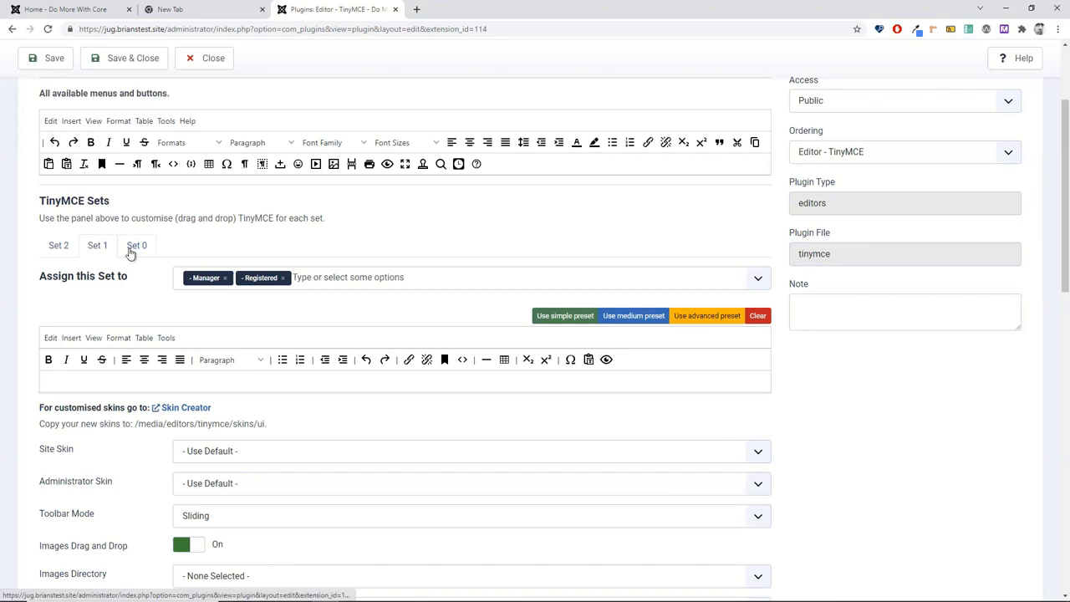
left_click(134, 247)
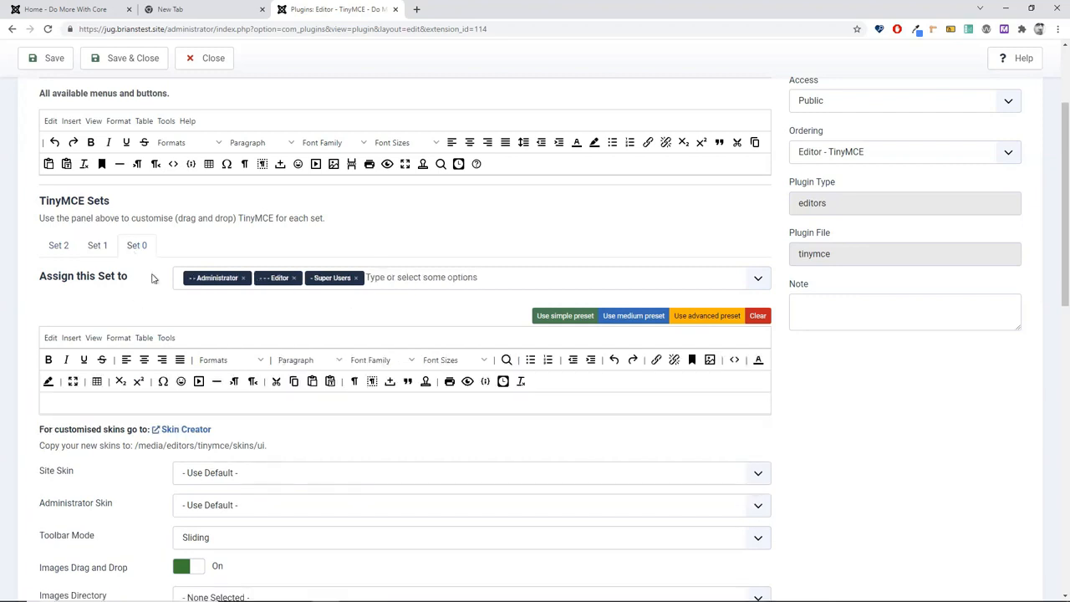
scroll(361, 340, "down", 5)
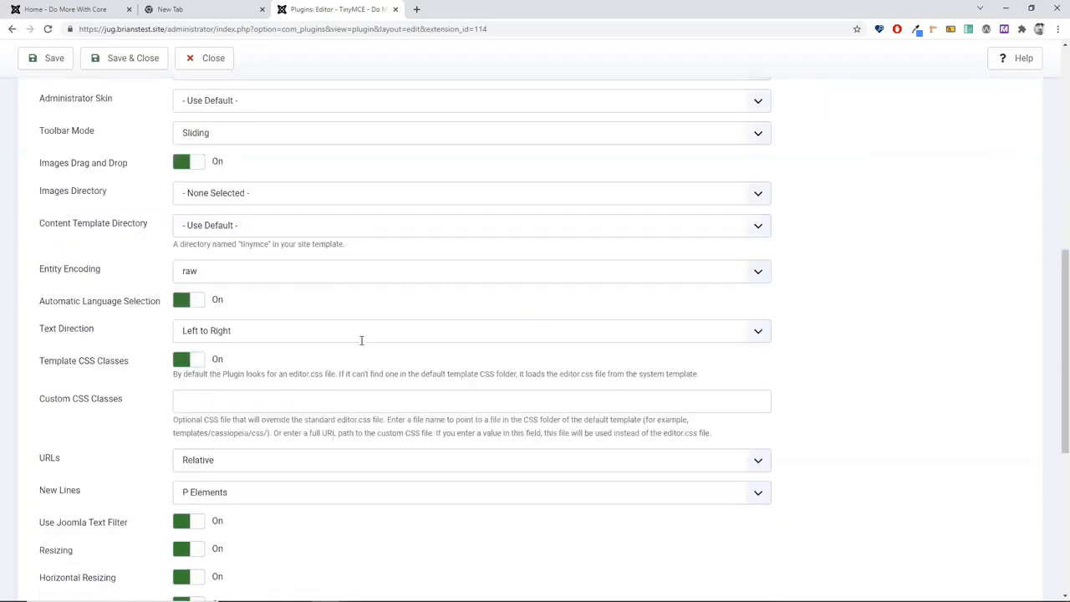
scroll(361, 340, "down", 4)
scroll(362, 355, "up", 1)
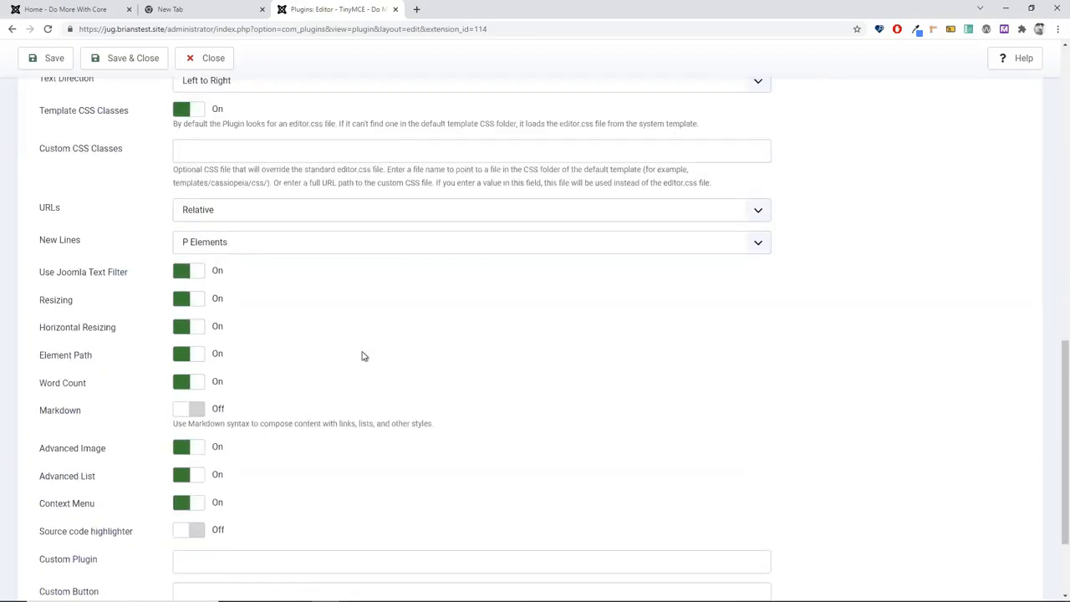
scroll(362, 355, "up", 10)
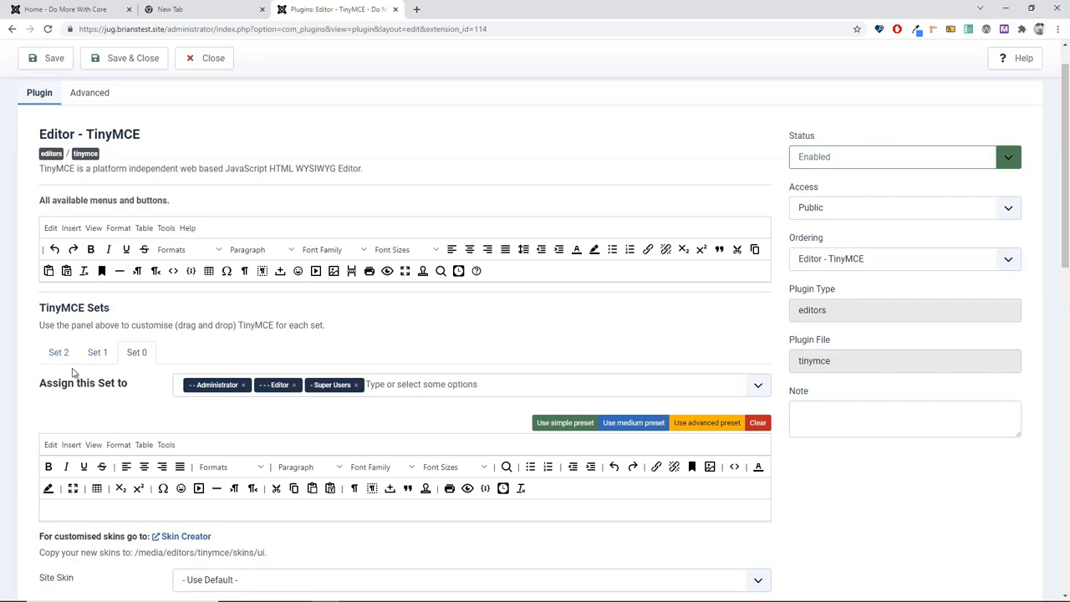
left_click(62, 354)
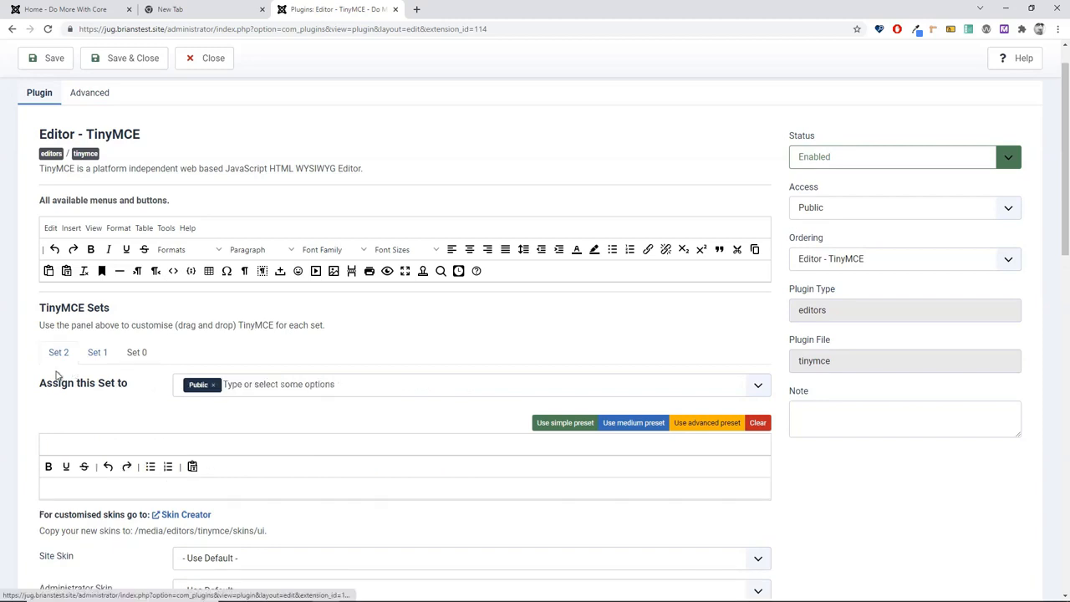
scroll(130, 507, "down", 2)
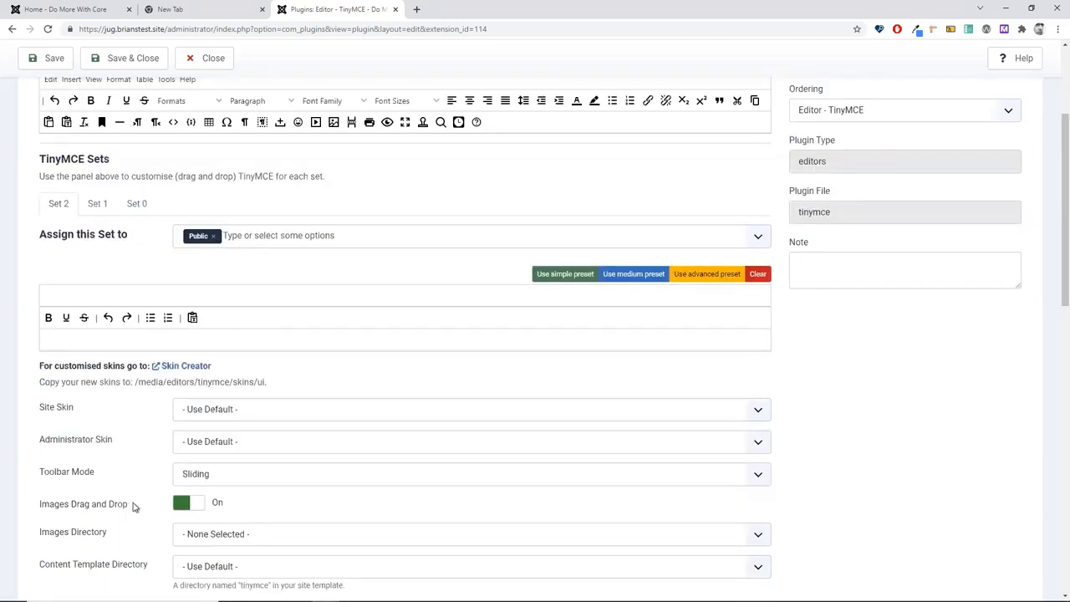
scroll(132, 506, "up", 2)
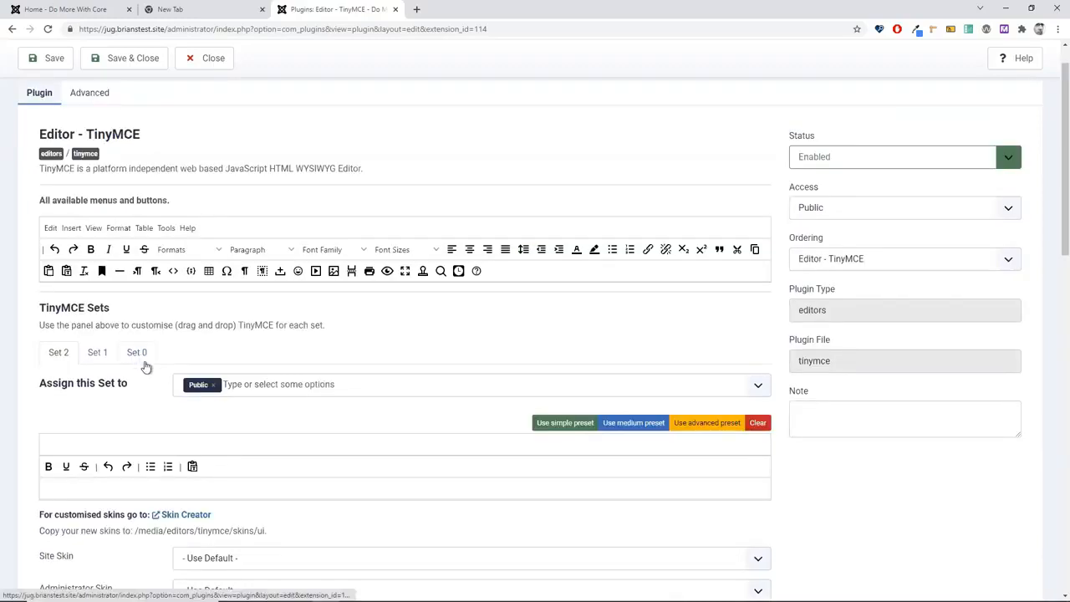
left_click(144, 364)
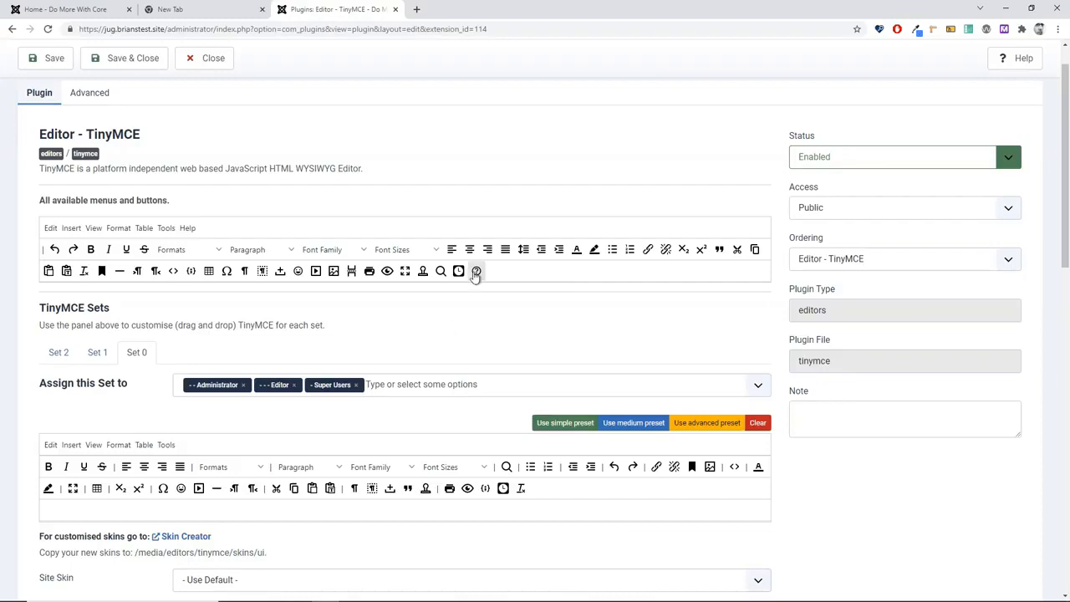
mouse_move(476, 274)
left_mouse_down()
mouse_move(533, 493)
mouse_move(555, 495)
left_mouse_up()
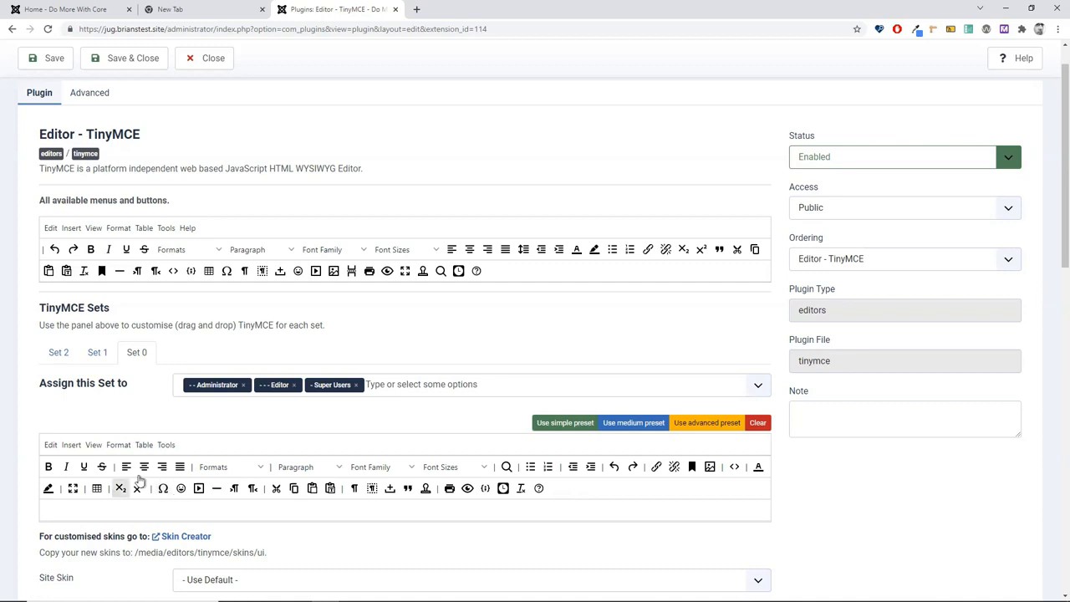
mouse_move(140, 482)
left_mouse_down()
mouse_move(514, 273)
mouse_move(132, 483)
mouse_move(408, 332)
mouse_move(477, 383)
left_mouse_up()
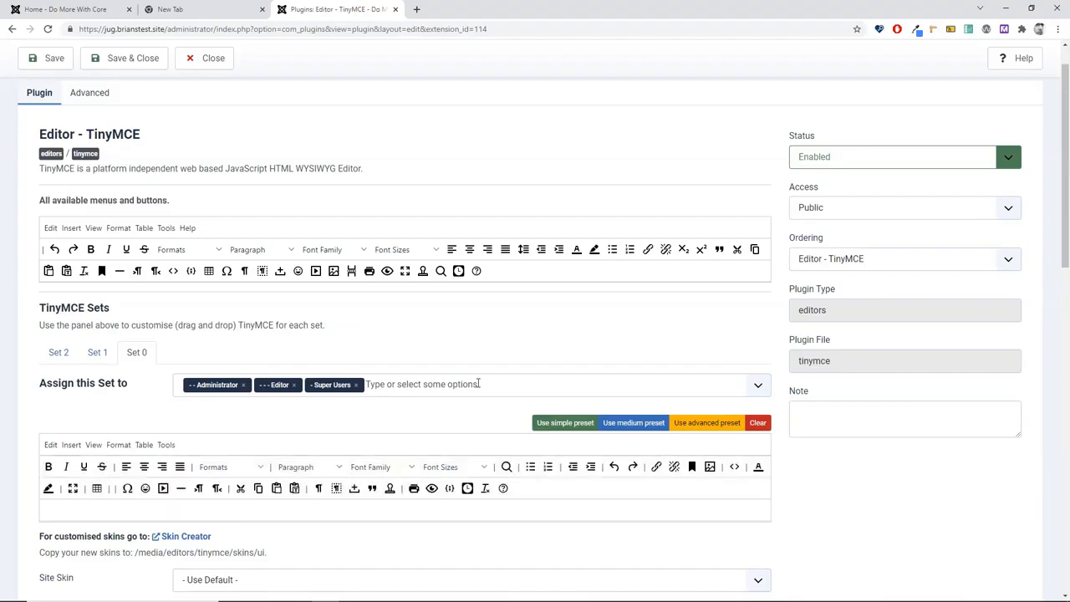
mouse_move(119, 493)
left_mouse_down()
mouse_move(464, 276)
mouse_move(499, 277)
left_mouse_up()
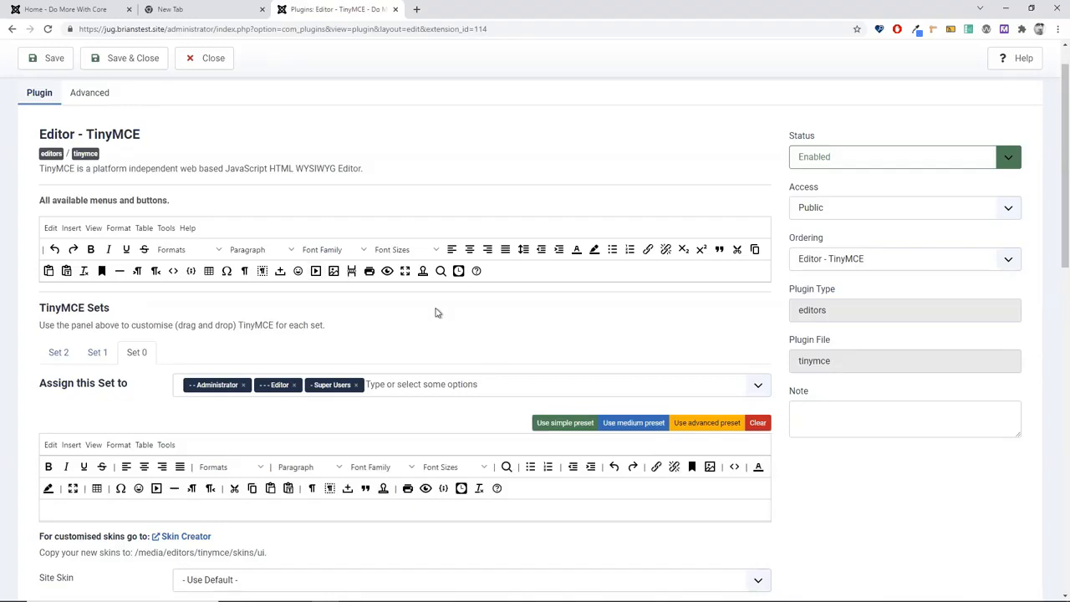
scroll(434, 313, "down", 2)
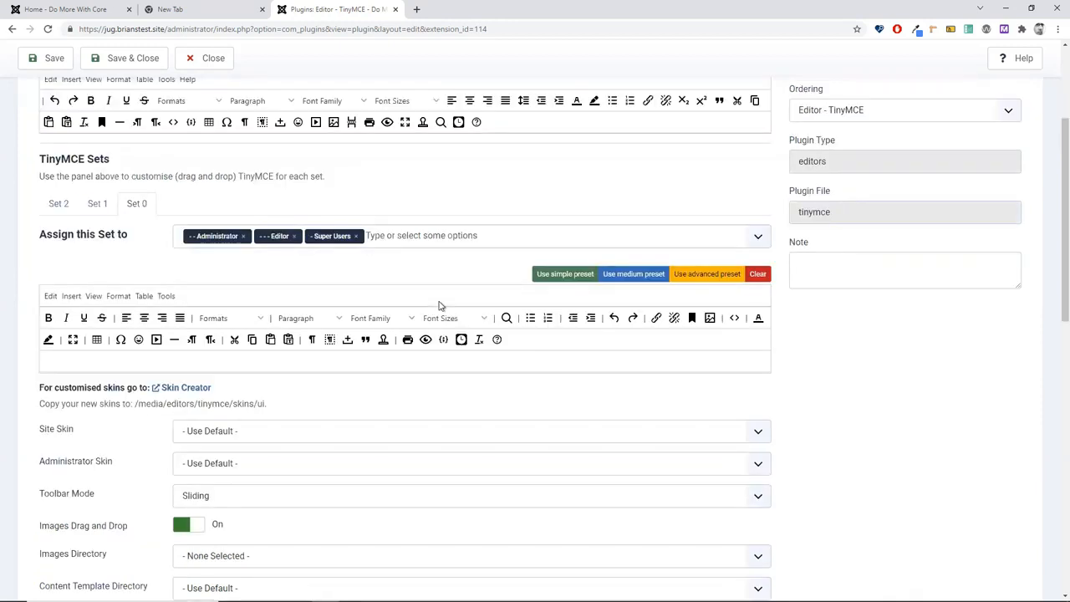
scroll(438, 306, "down", 2)
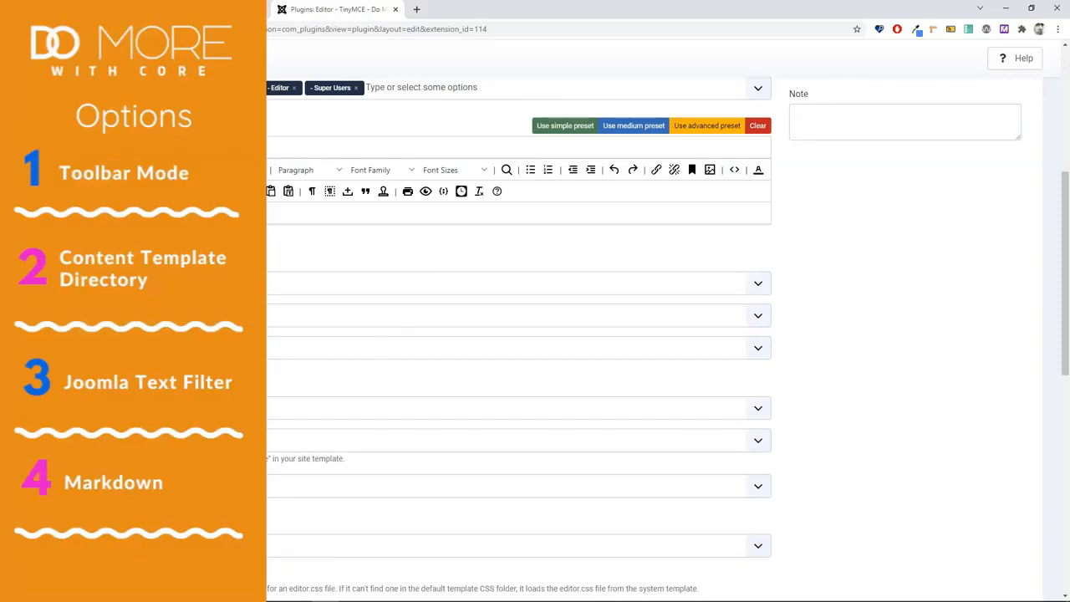
Step: Show the Toolbar Mode options: Floating, Scrolling, Sliding and Wrap
left_click(304, 349)
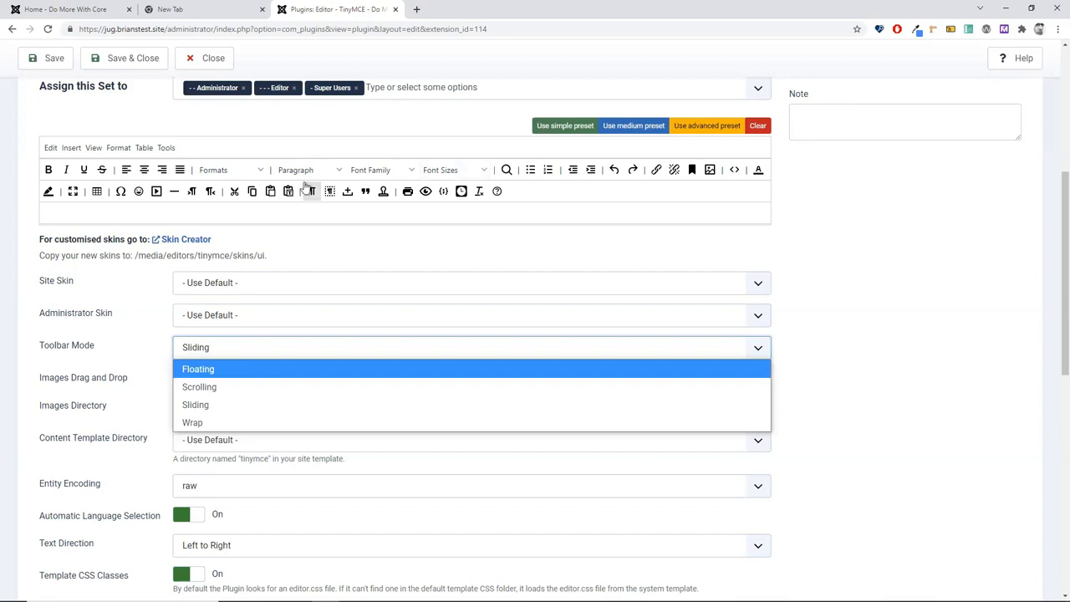
Step: Keep Sliding mode; set Images Directory to jug and Content Template Directory to cassiopeia/html/tinymce
left_click(864, 428)
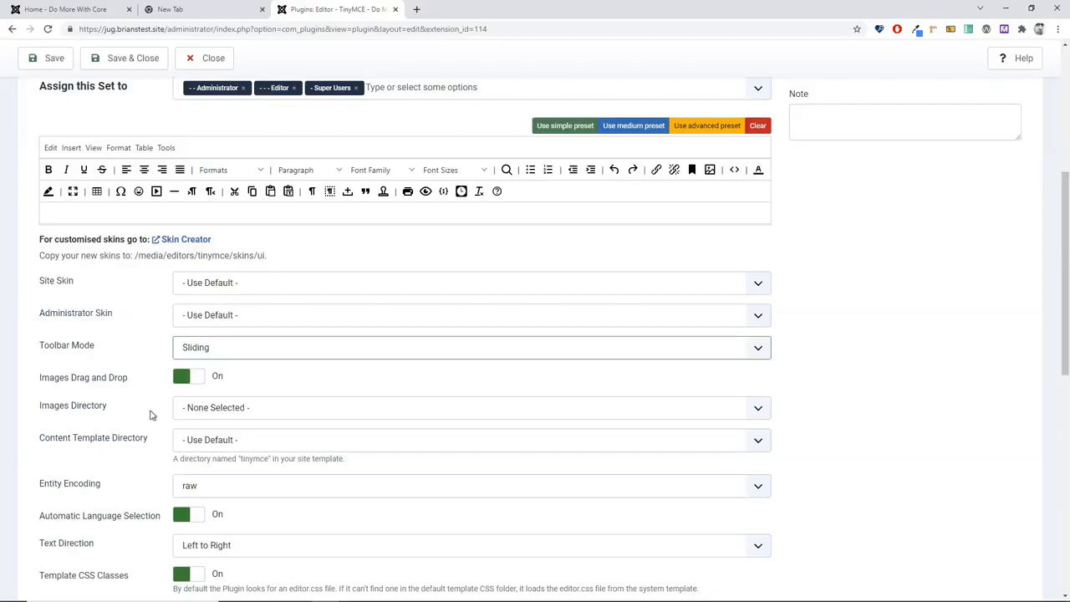
scroll(151, 415, "down", 1)
scroll(146, 415, "down", 2)
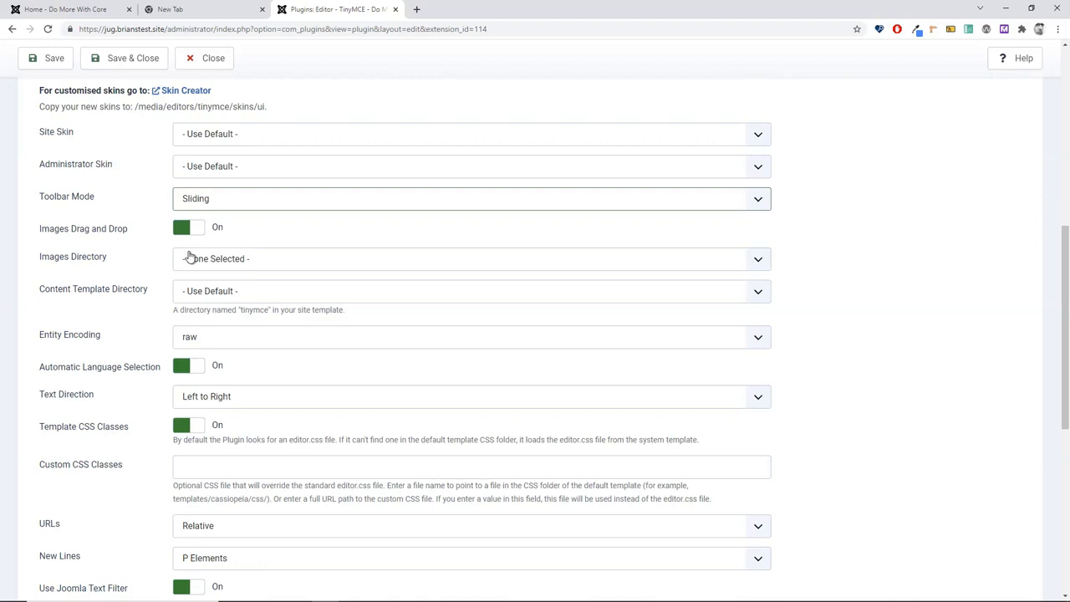
left_click(304, 261)
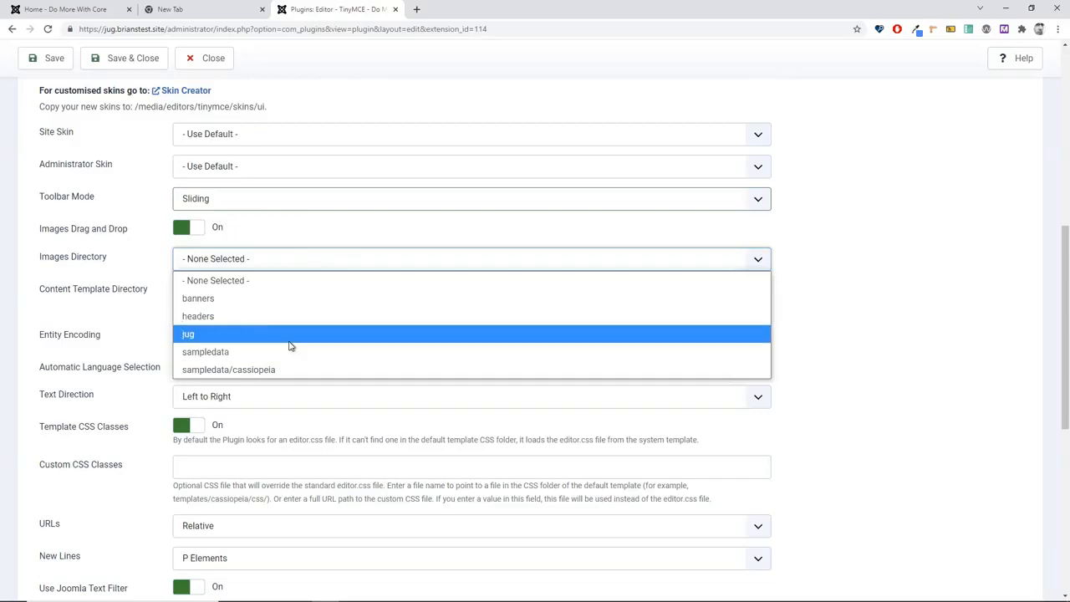
left_click(190, 339)
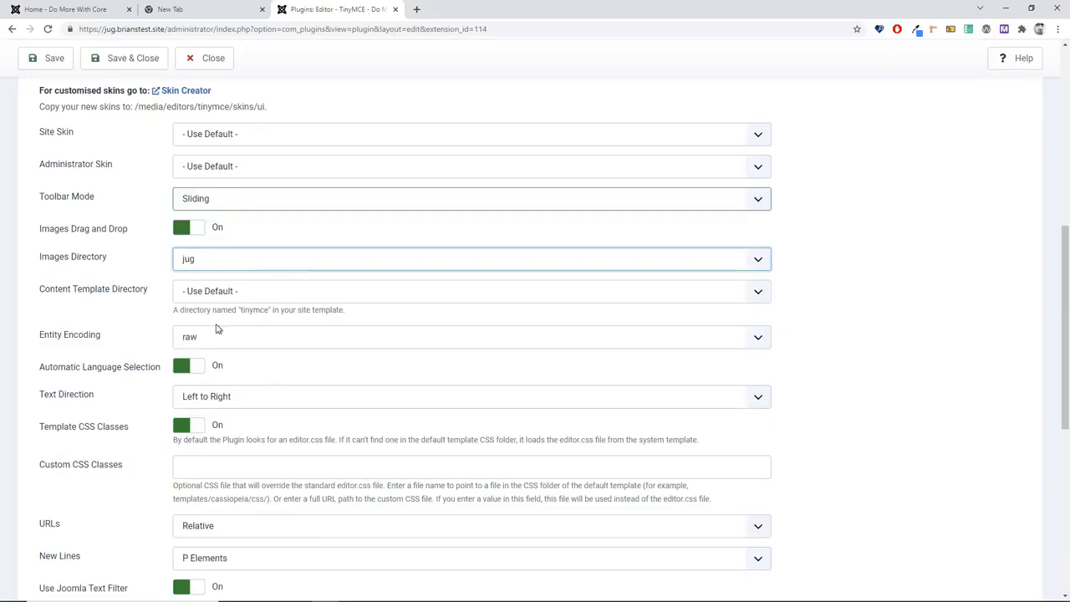
left_click(274, 296)
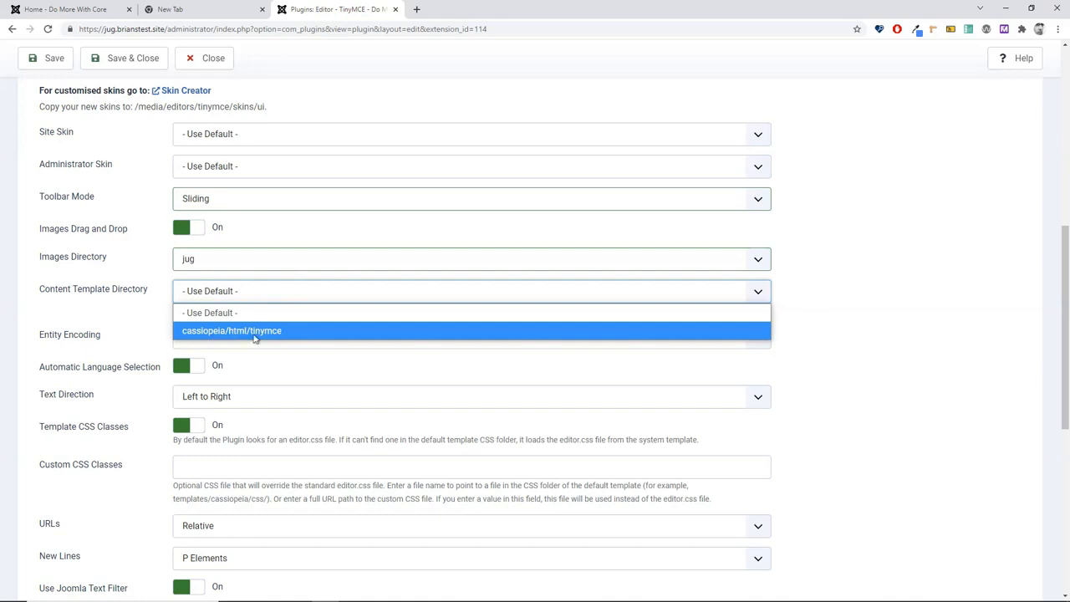
left_click(254, 331)
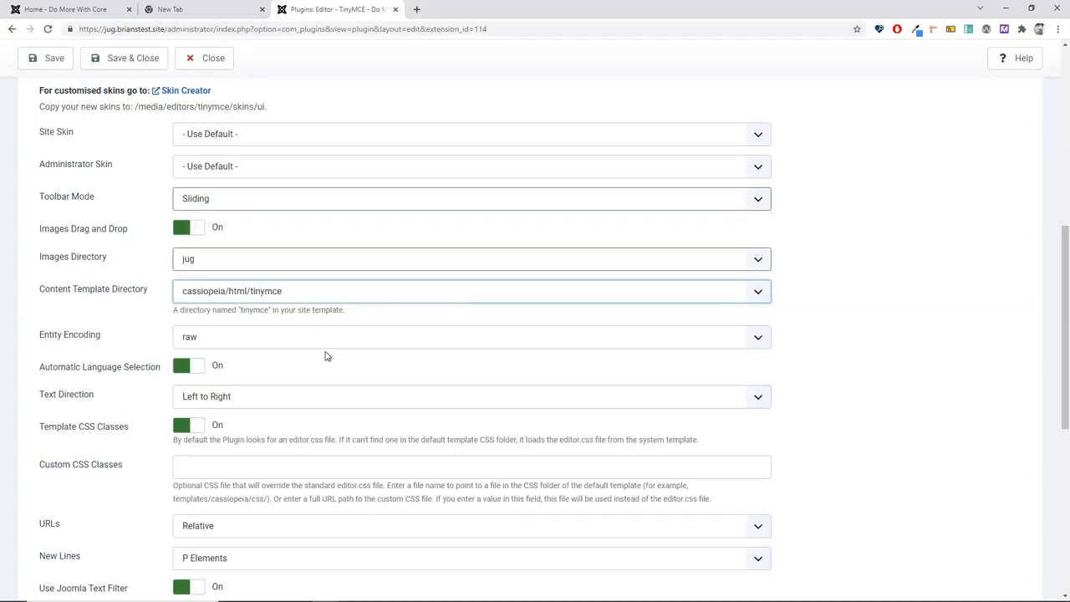
Step: Toggle the Joomla Text Filter off and back on, then save and close the plugin
scroll(327, 356, "down", 2)
scroll(326, 371, "down", 2)
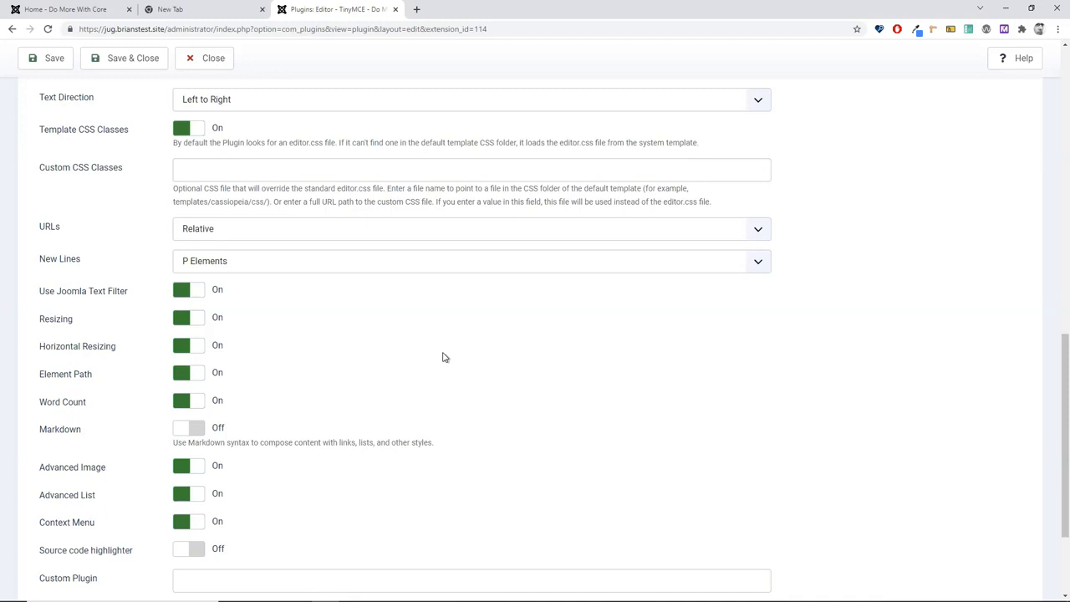
scroll(443, 357, "up", 2)
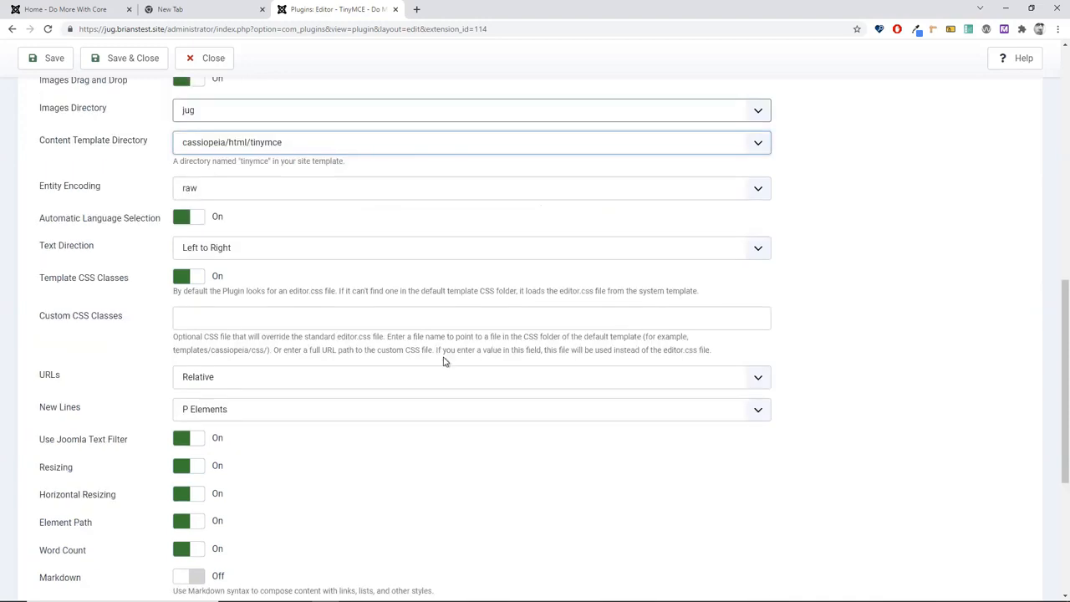
scroll(444, 361, "up", 2)
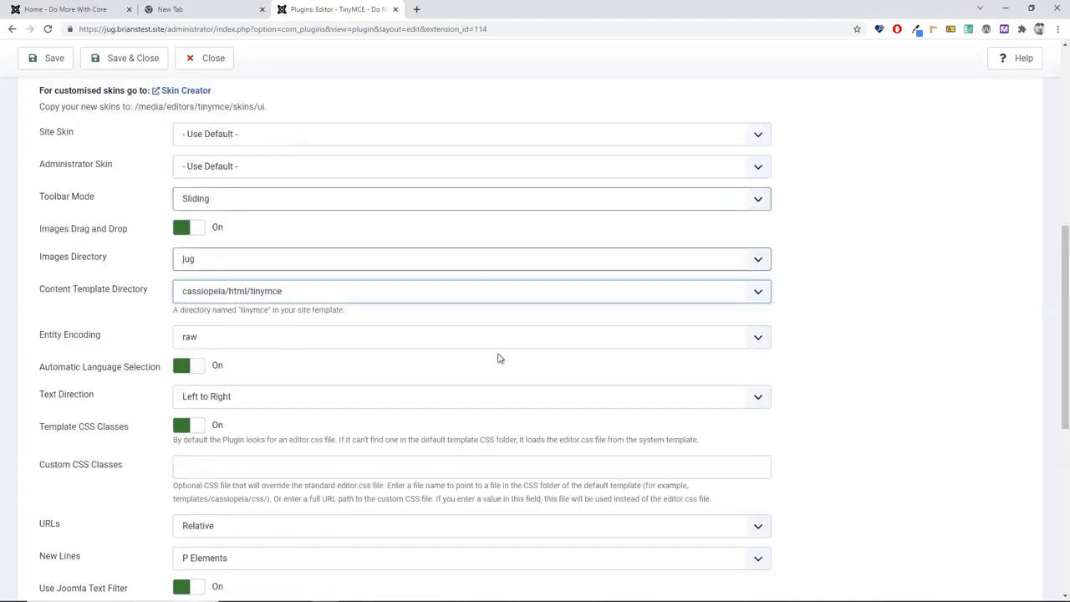
scroll(806, 295, "down", 2)
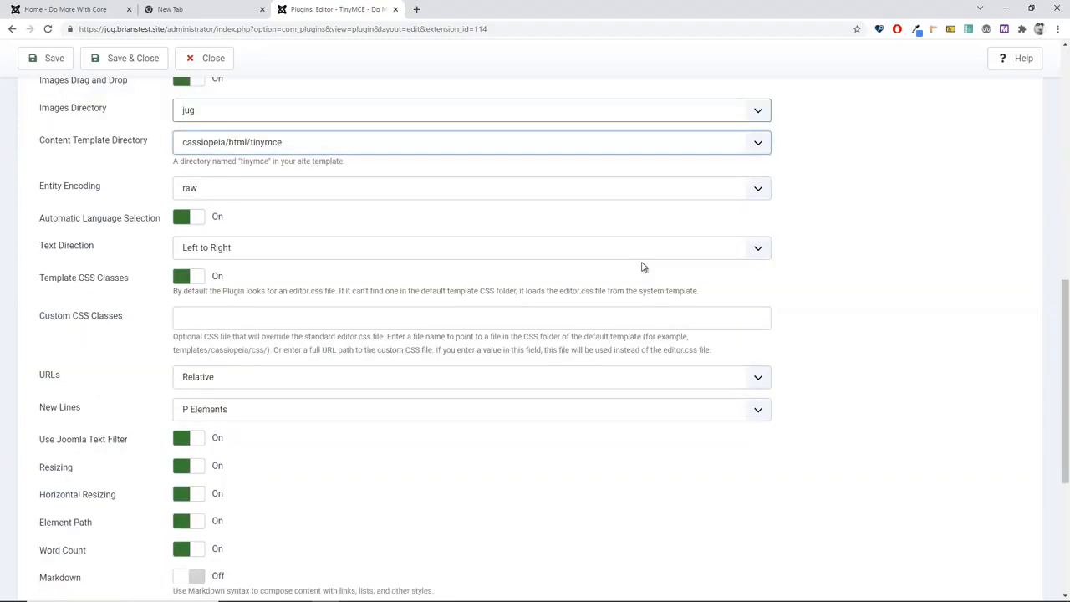
left_click(185, 440)
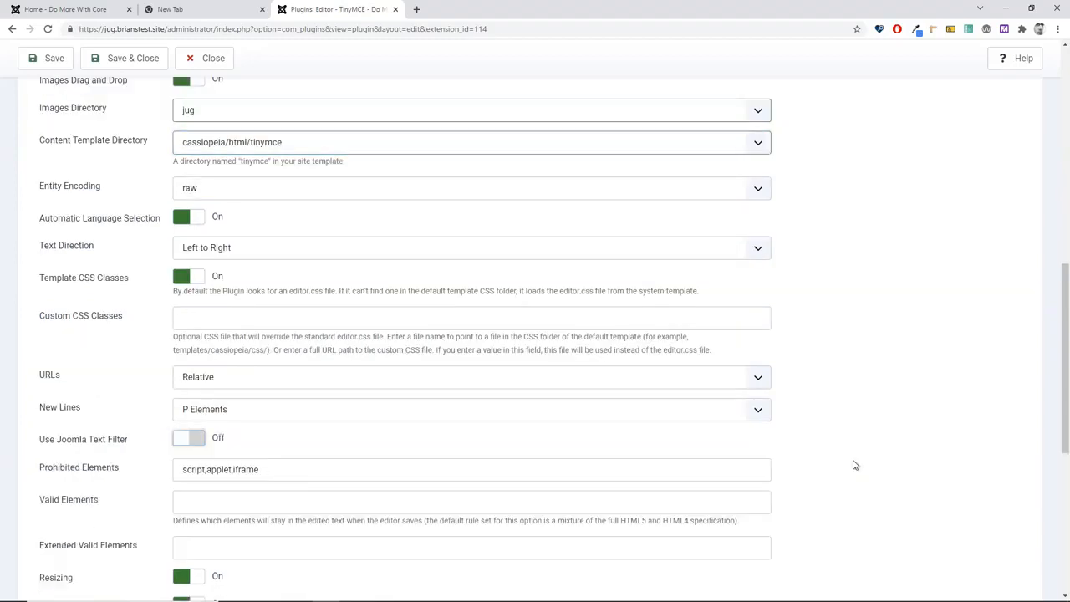
scroll(854, 465, "down", 2)
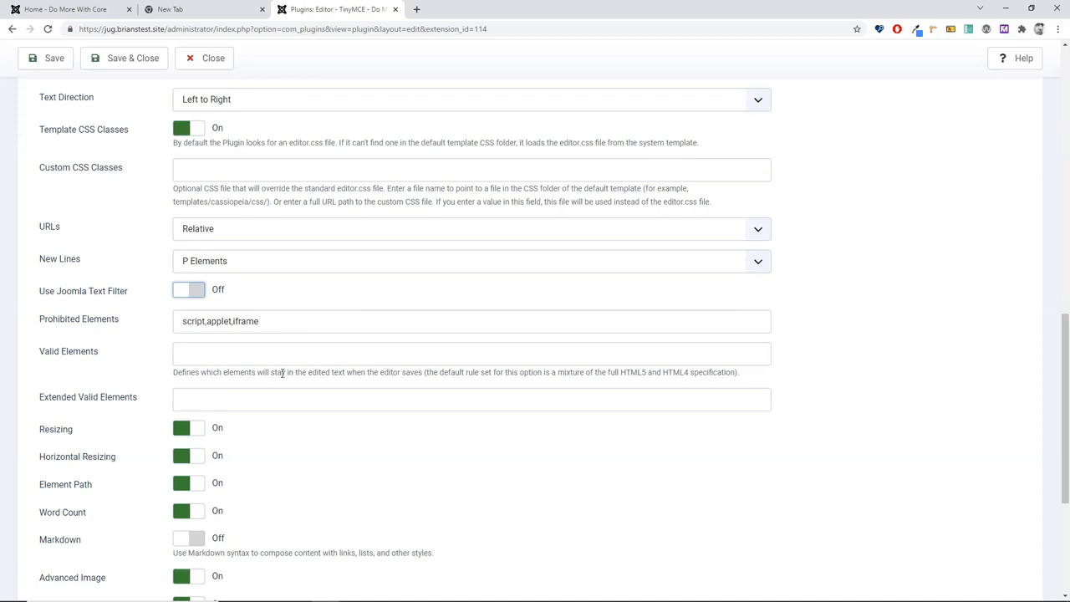
left_click(204, 297)
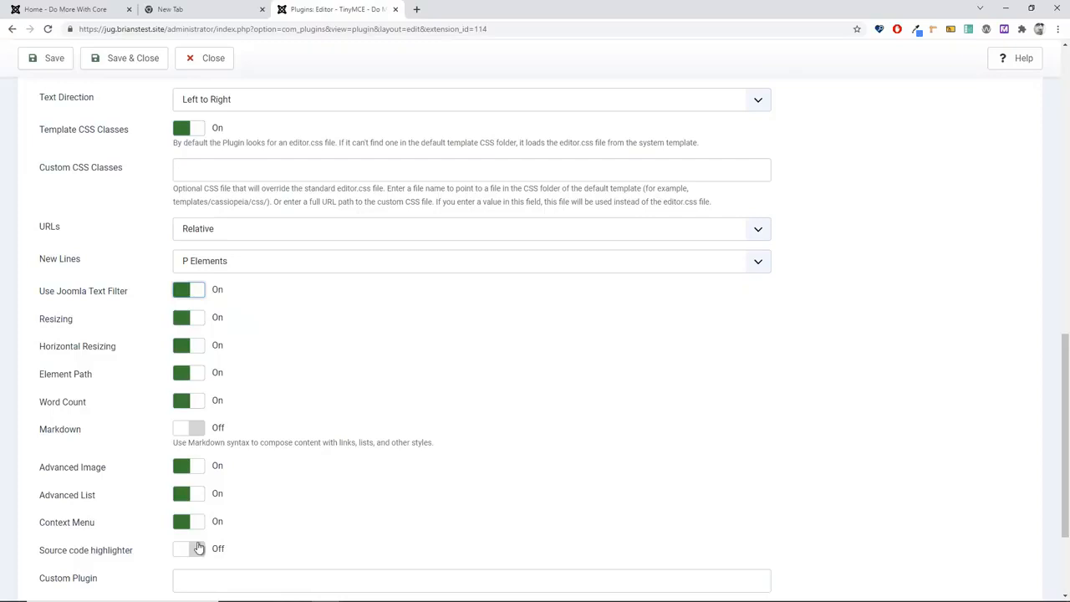
scroll(343, 504, "up", 10)
scroll(342, 504, "up", 3)
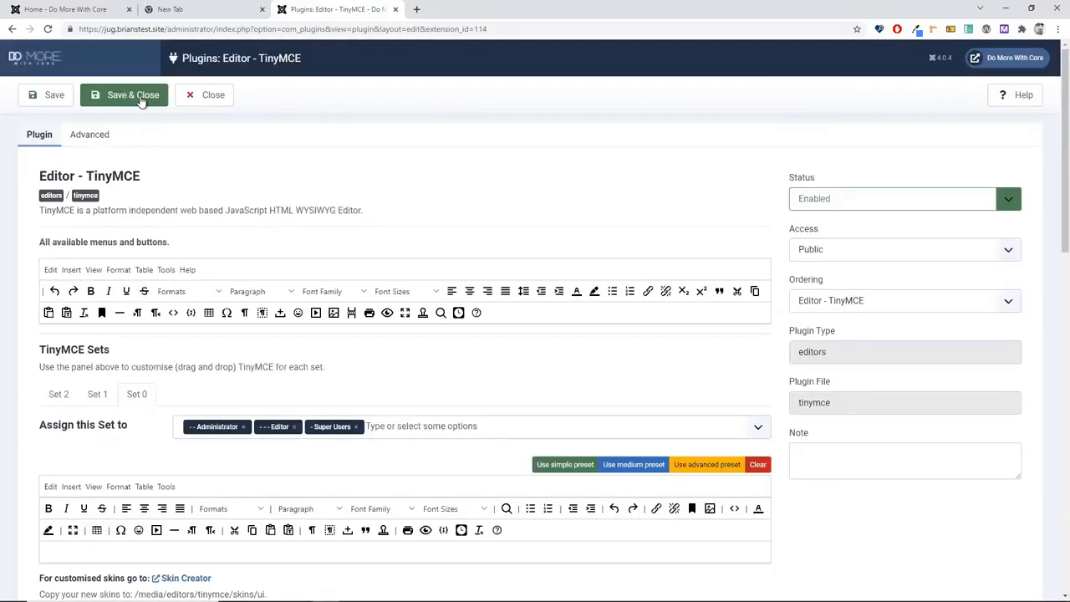
left_click(134, 96)
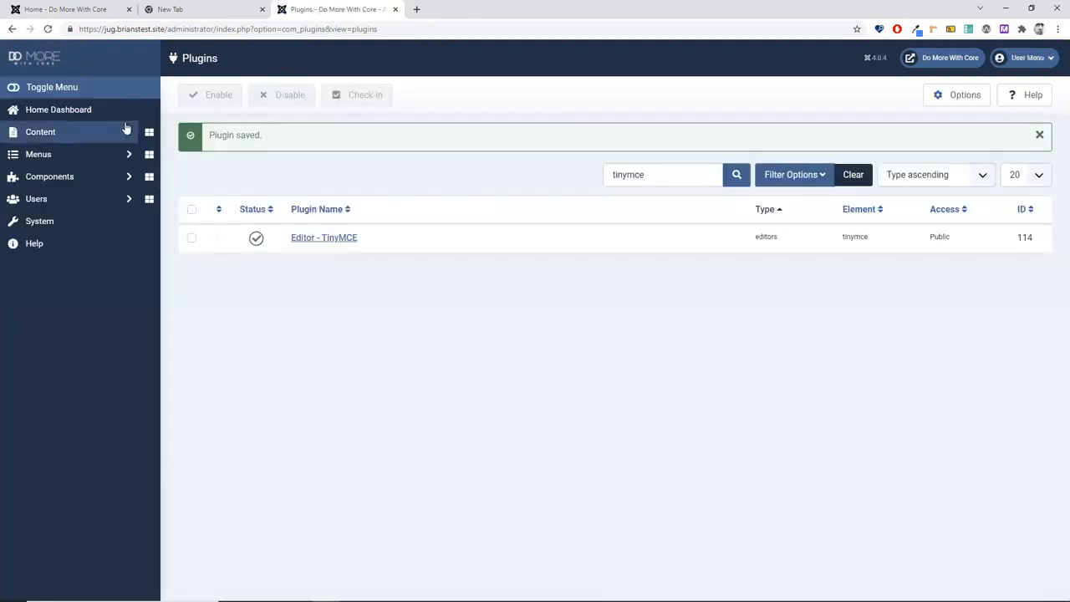
left_click(126, 131)
Step: Create a new article, expand the full editor toolbar and open the TinyMCE Help
left_click(149, 156)
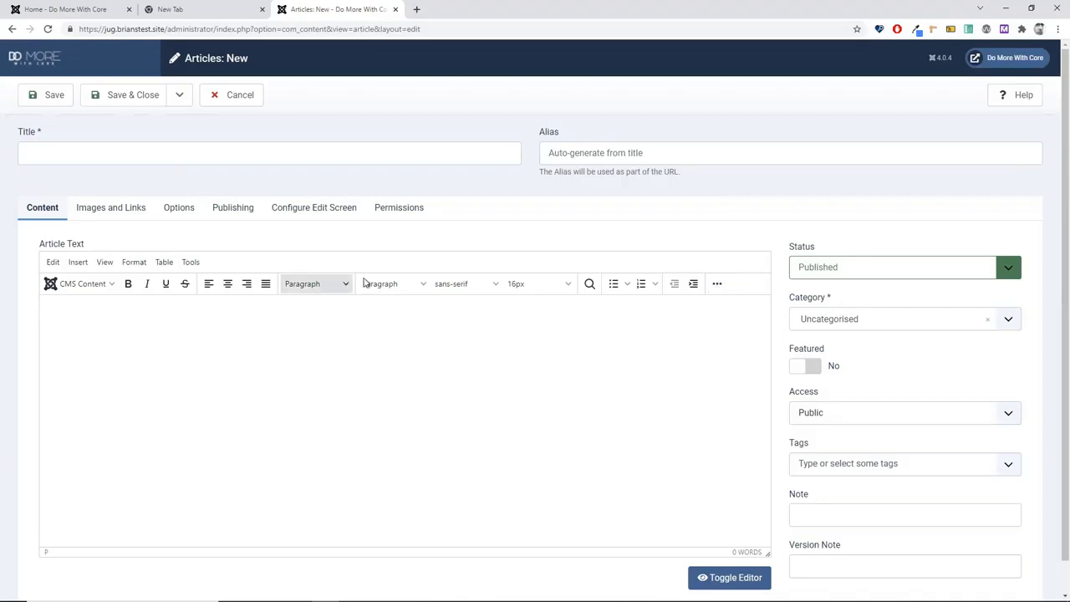
left_click(717, 285)
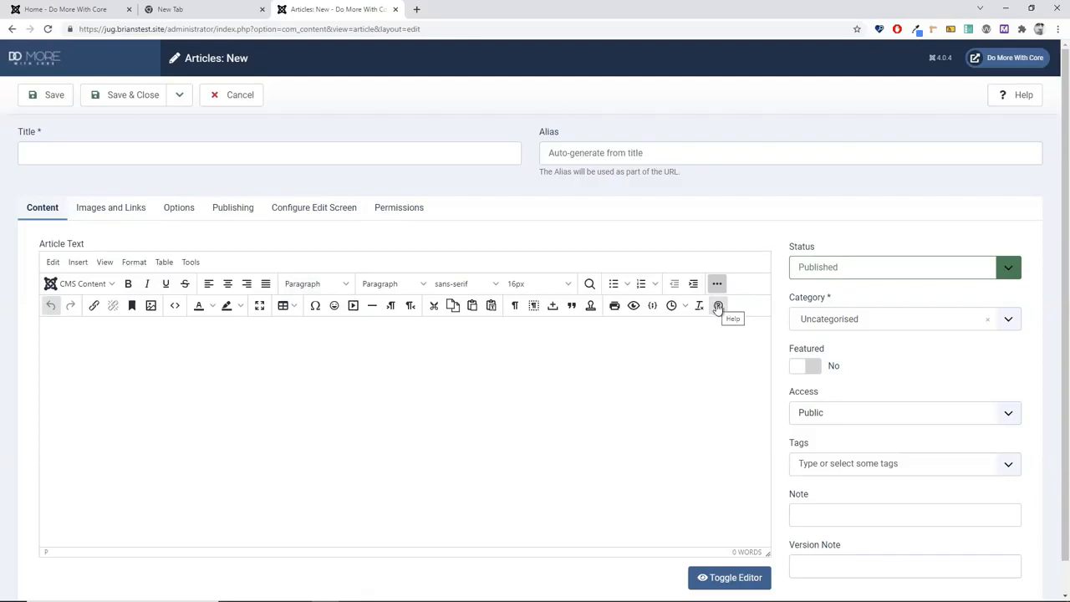
left_click(718, 306)
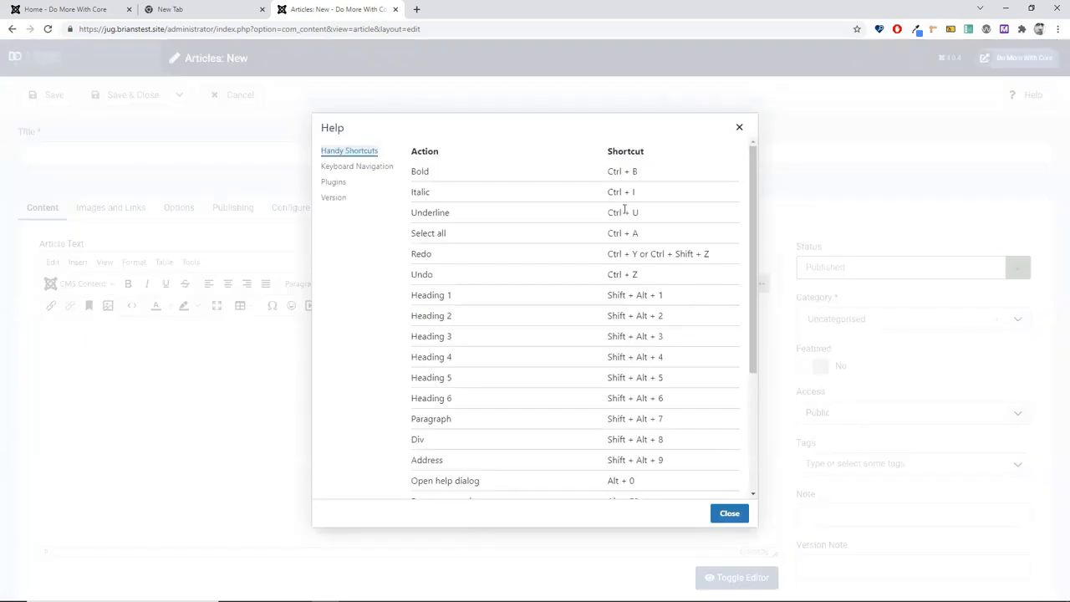
scroll(630, 270, "down", 2)
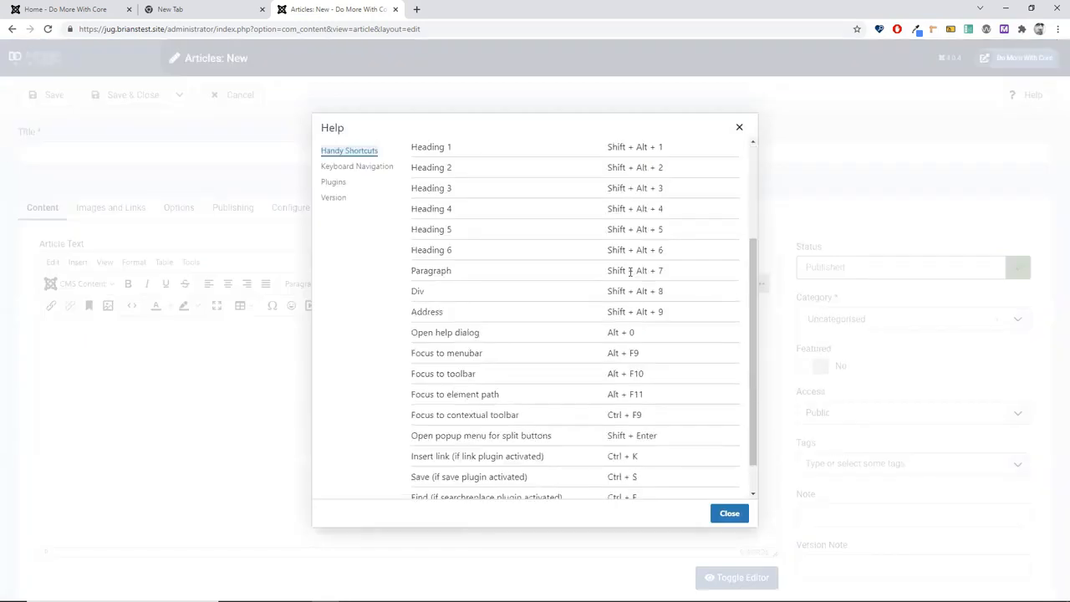
scroll(630, 271, "up", 2)
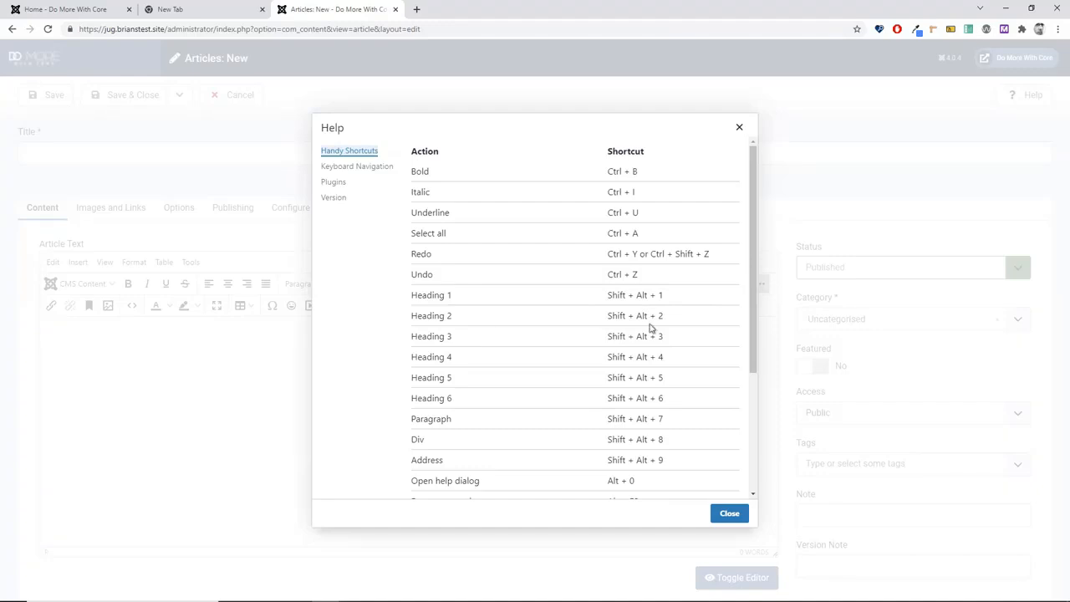
scroll(655, 333, "down", 3)
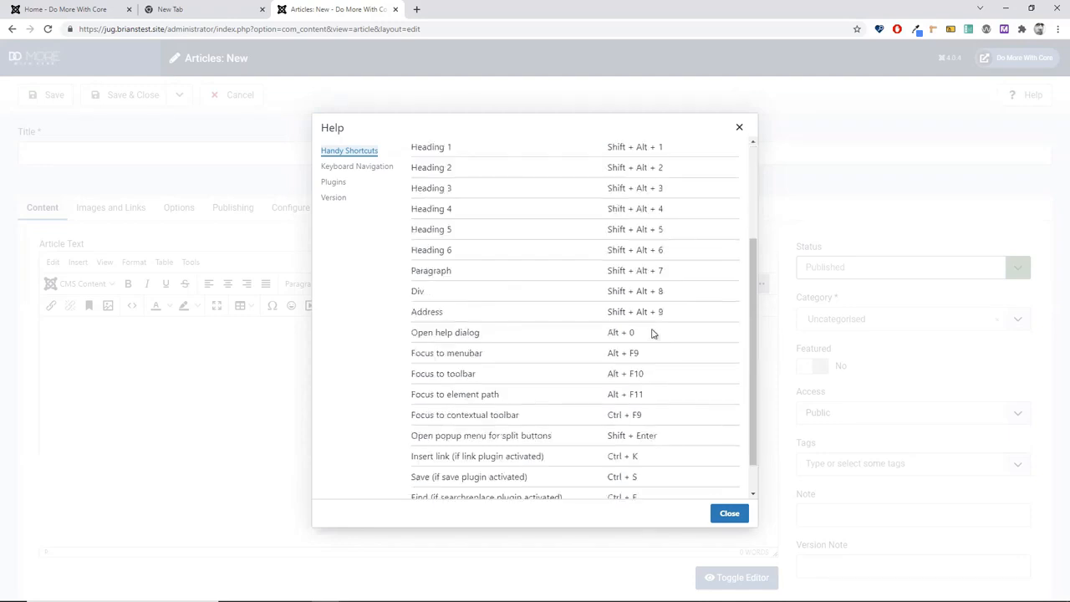
scroll(653, 333, "down", 1)
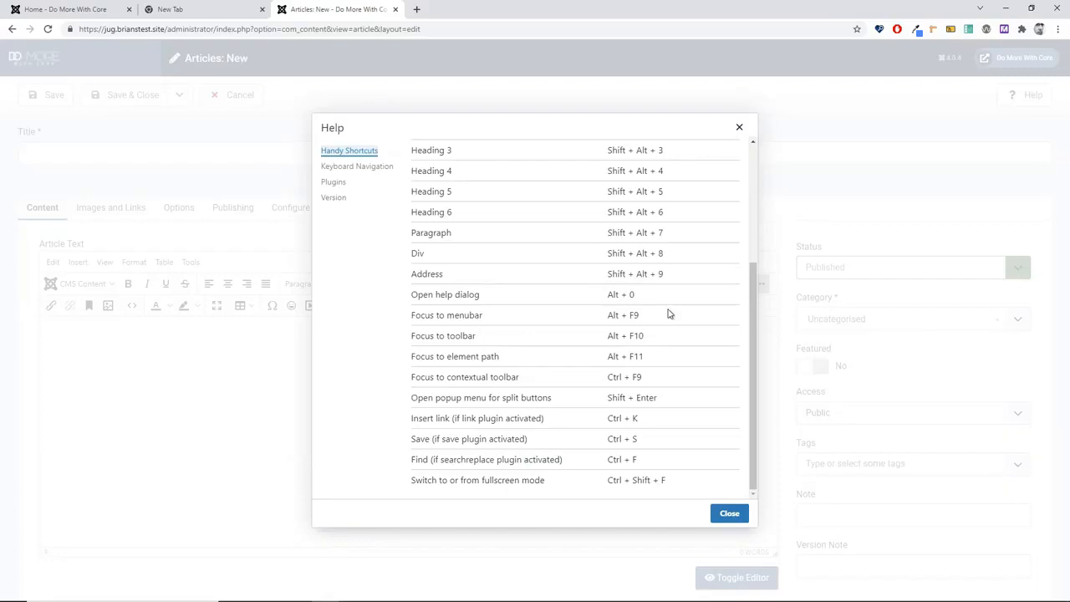
left_click(731, 513)
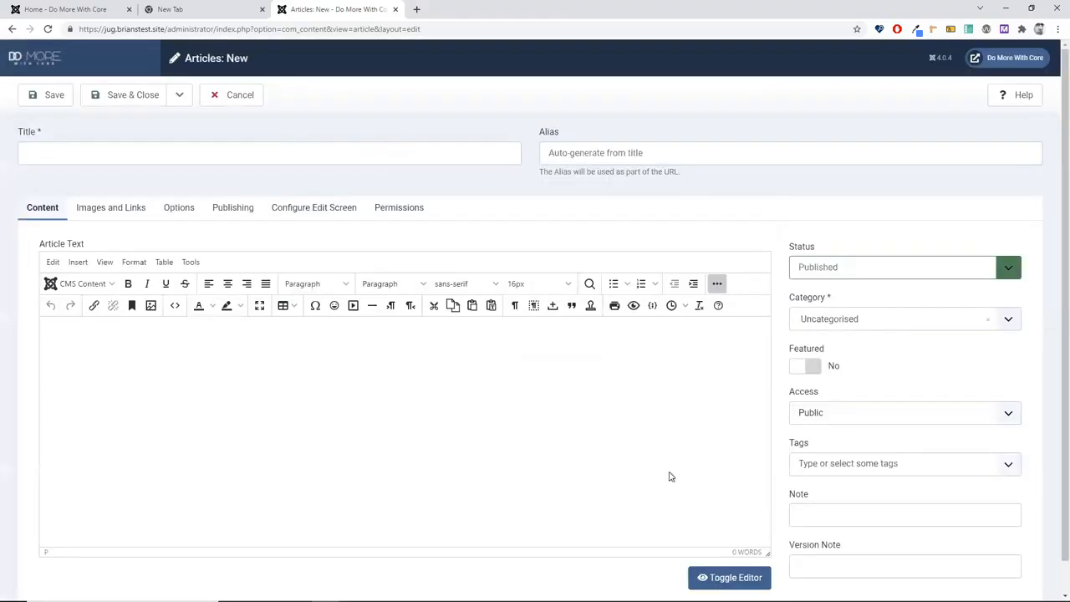
Step: Place the cursor in the empty Article Text body
left_click(498, 413)
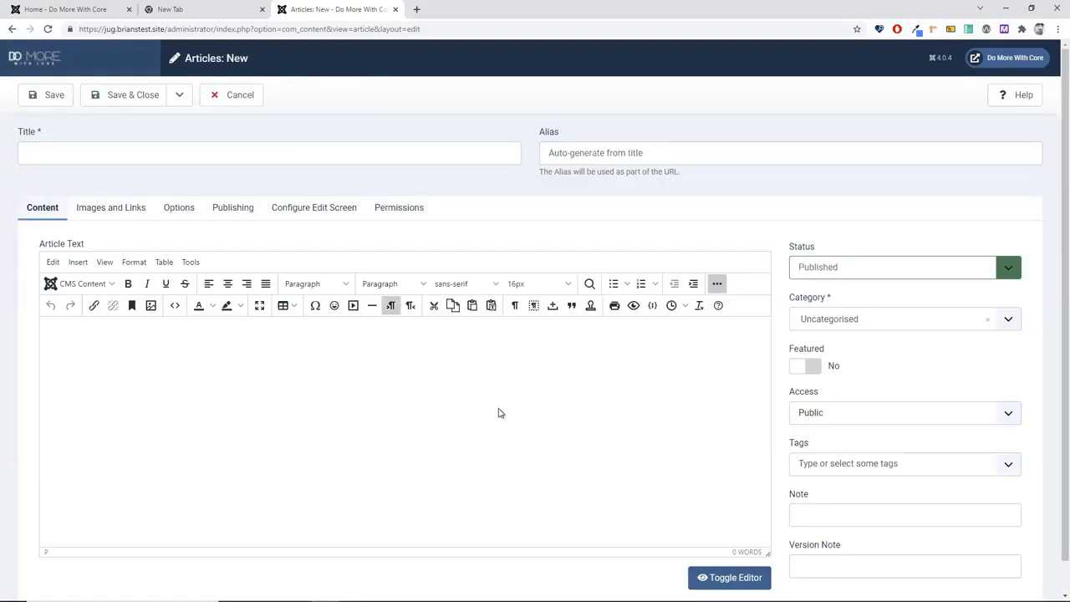
Step: Insert the text-meeting content template into the article body
left_click(590, 309)
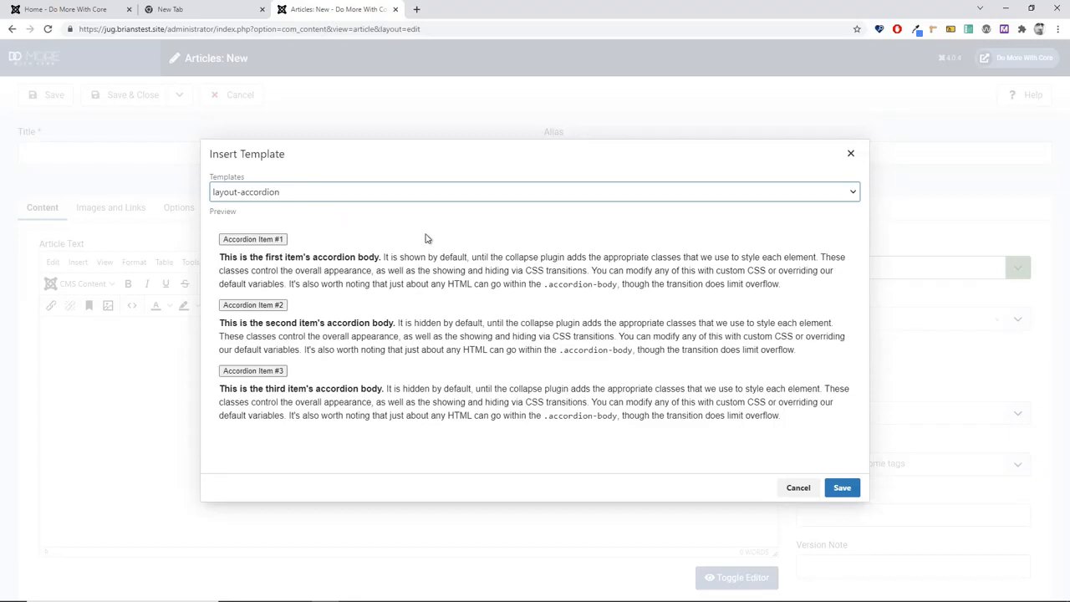
left_click(423, 195)
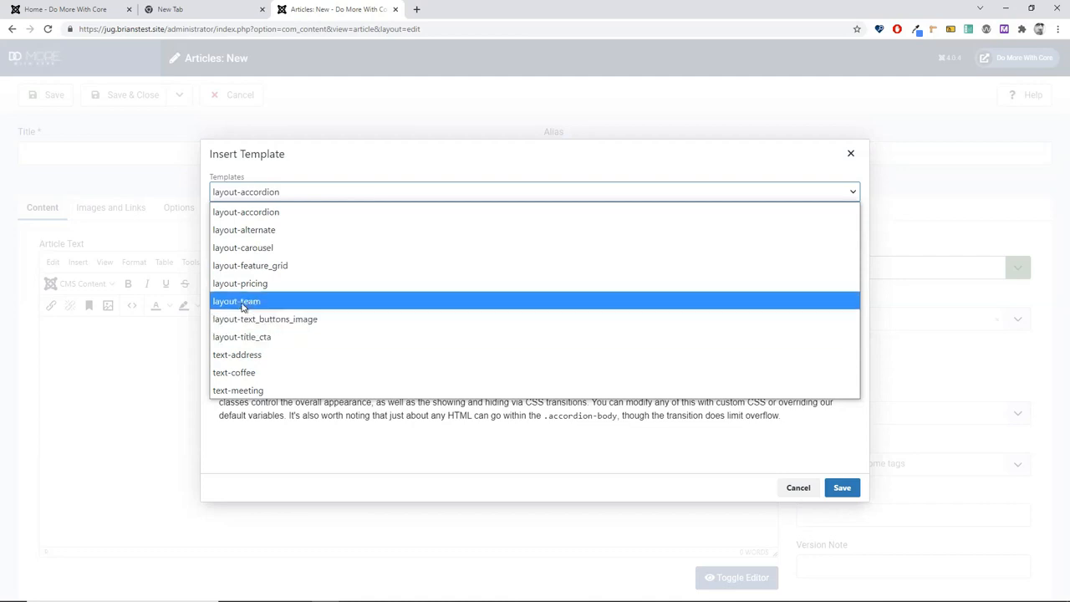
left_click(235, 390)
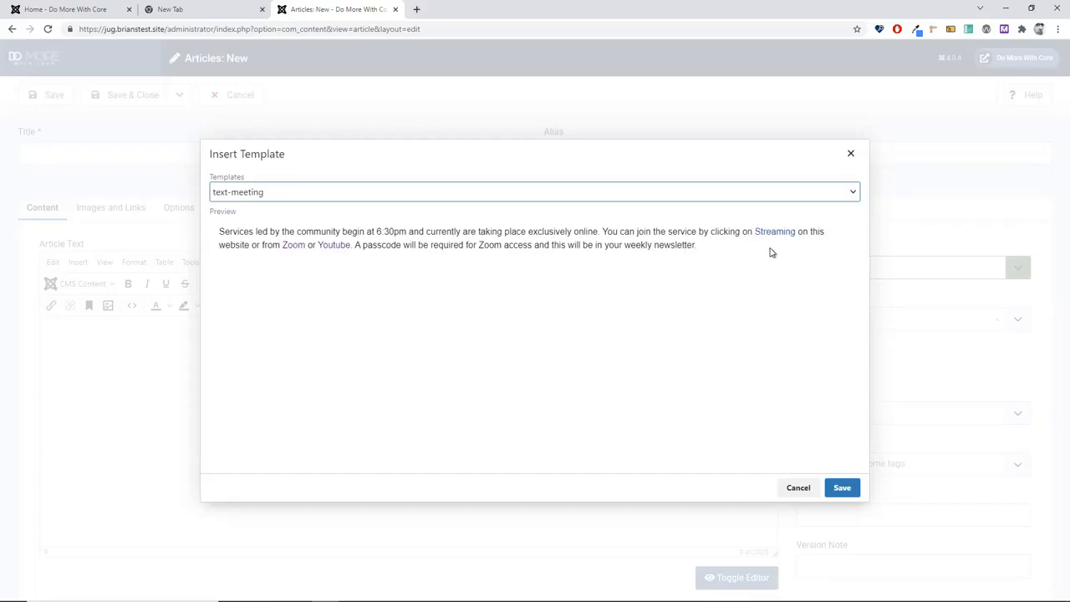
left_click(842, 488)
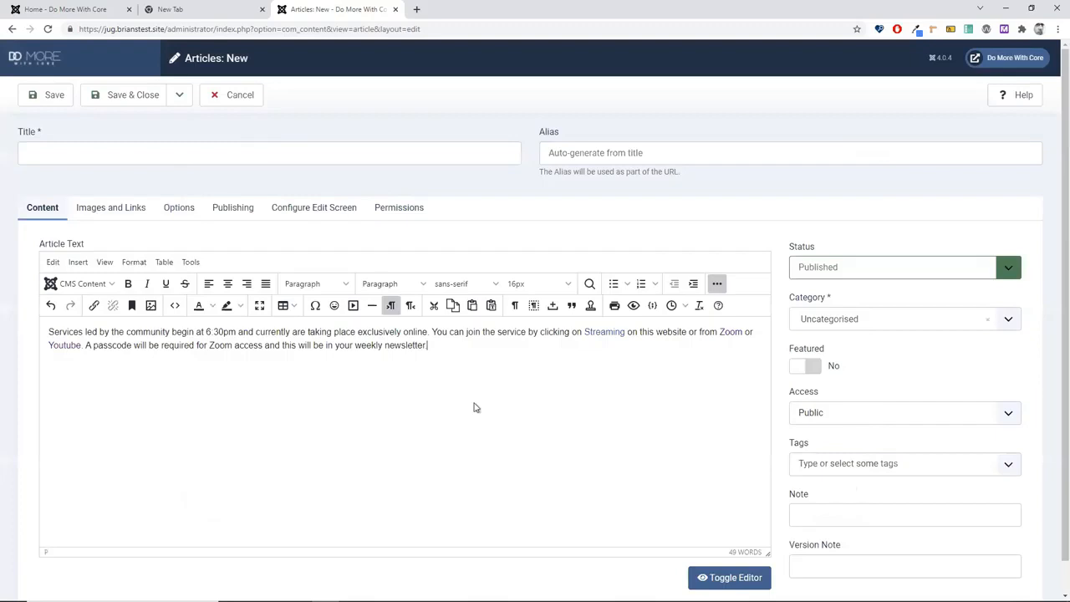
Step: Delete the inserted meeting paragraph, leaving a single empty paragraph in the article body
key("Return")
key("ctrl+shift+Delete")
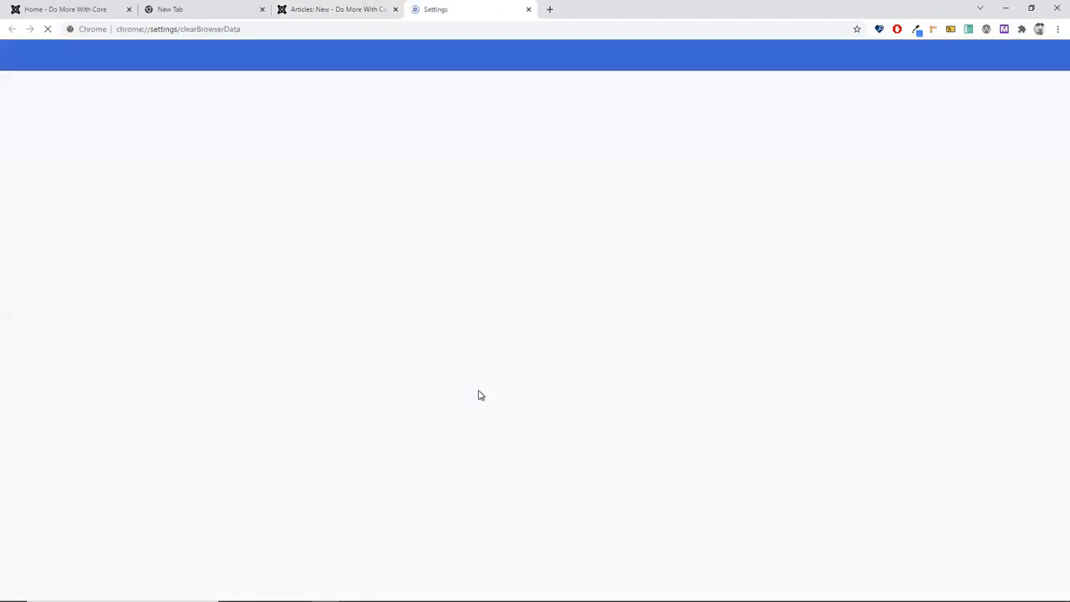
left_click(333, 10)
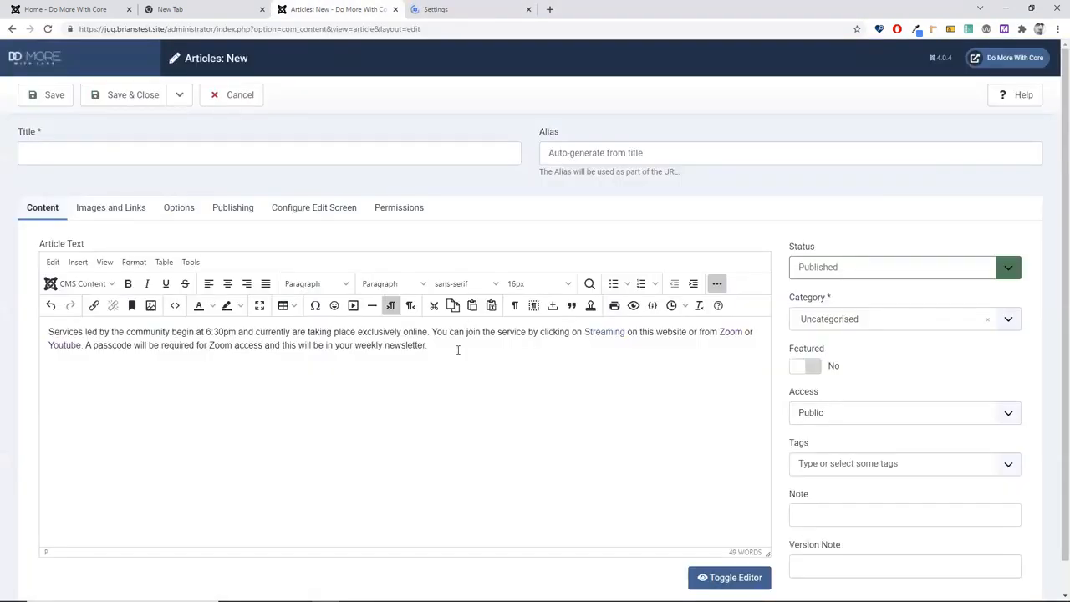
left_click_drag(458, 349, 20, 332)
key("Delete")
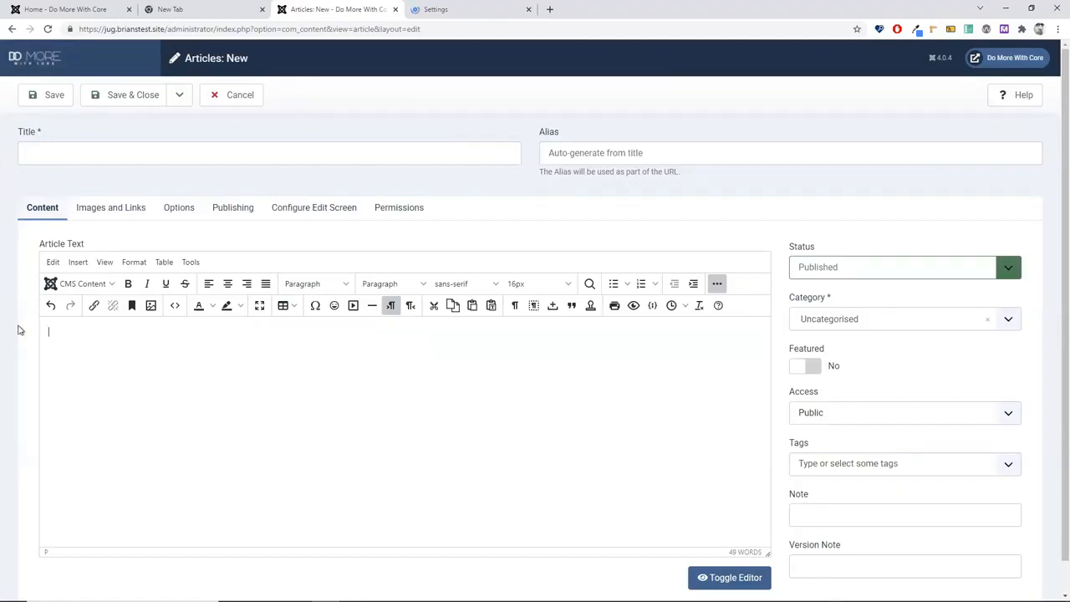
key("Return")
Step: Insert the layout-pricing template, with its Personal and Business plans, into the article body
left_click(592, 309)
left_click(331, 198)
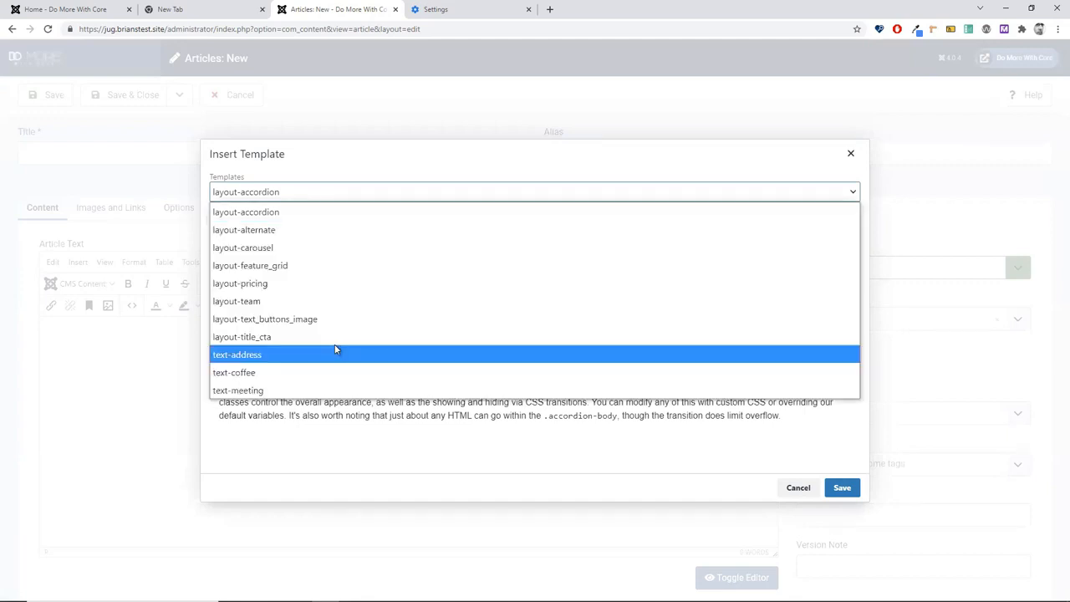
left_click(267, 285)
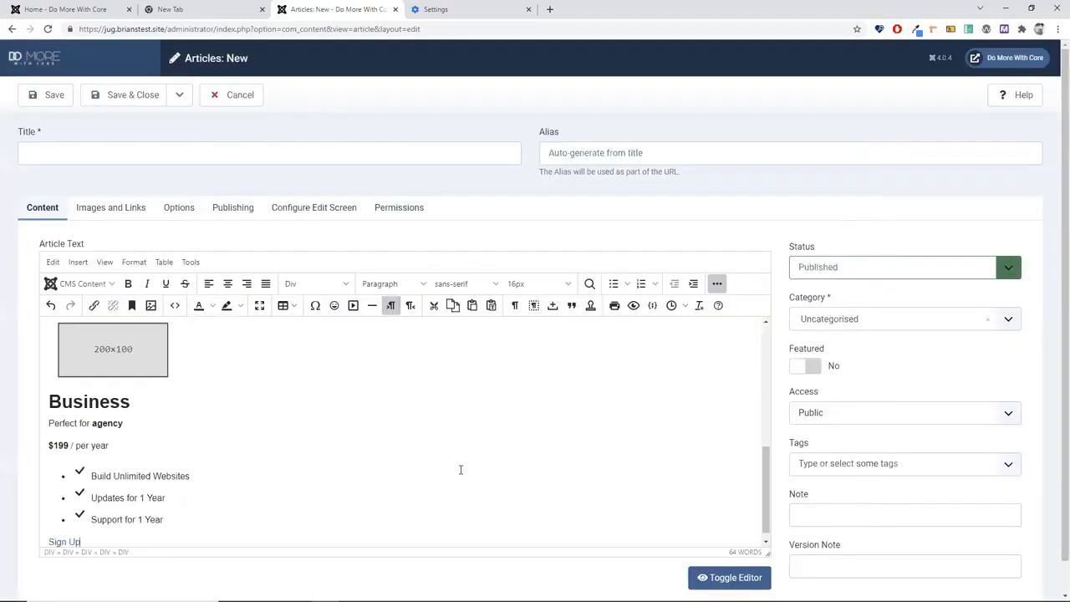
scroll(460, 470, "up", 5)
scroll(457, 475, "up", 1)
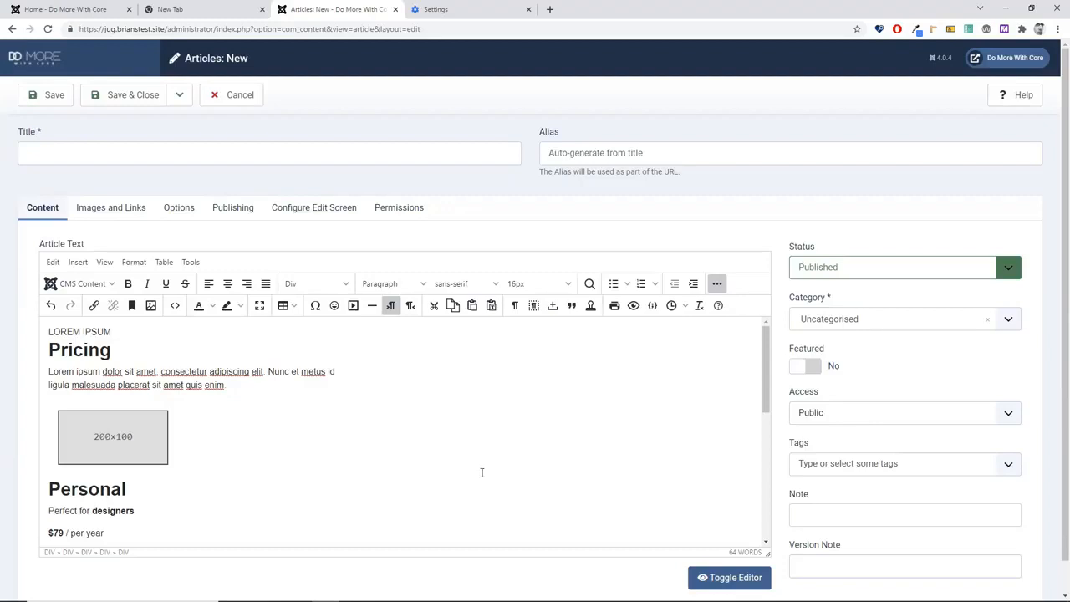
Step: Title the article 'test' and clear the pricing content from its body
left_click(102, 156)
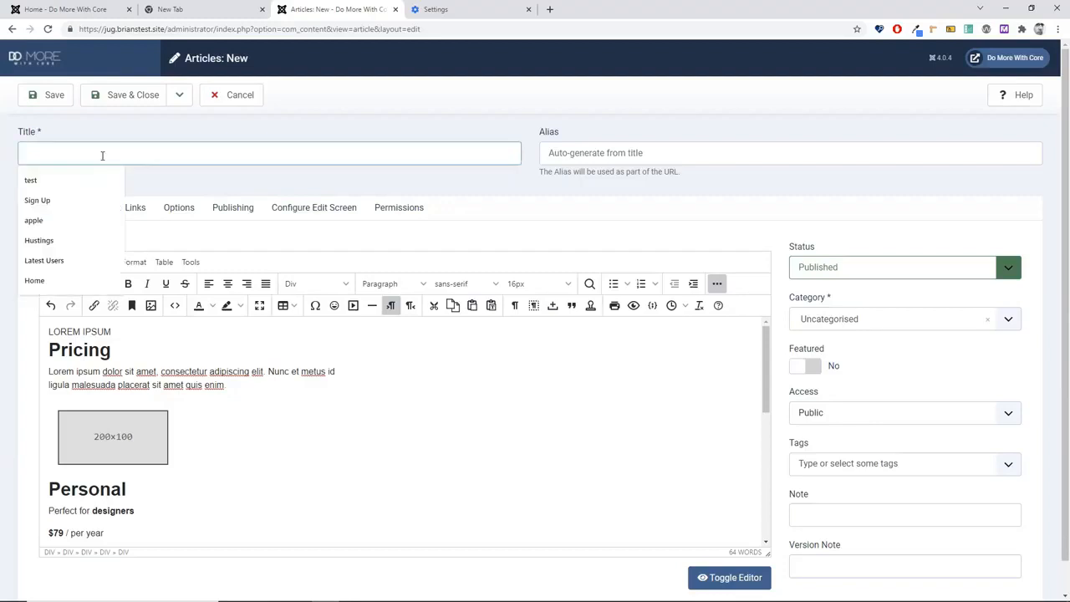
left_click(85, 182)
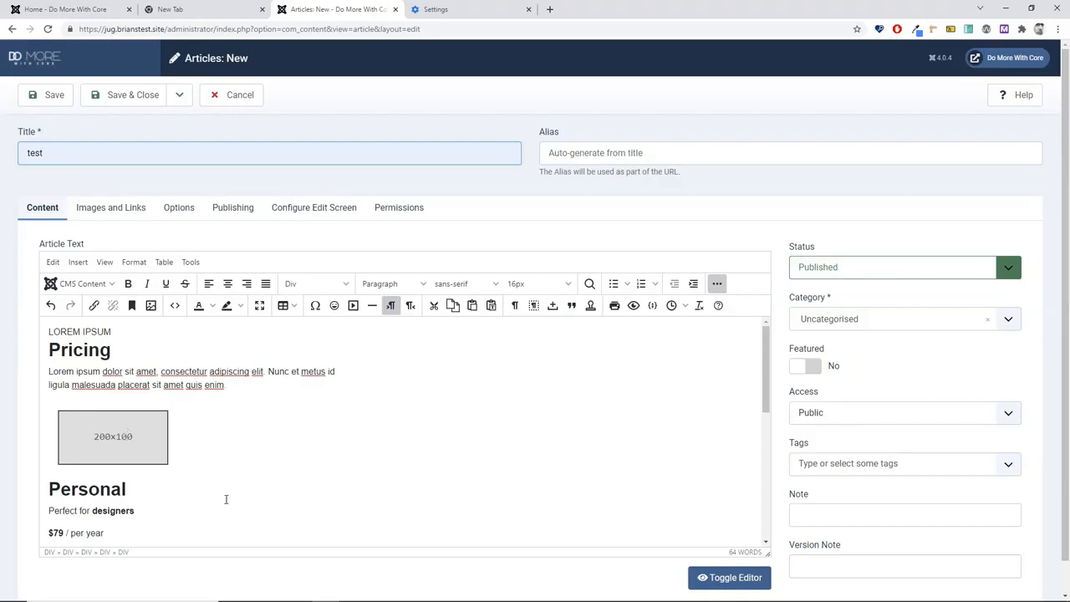
key("ctrl+a")
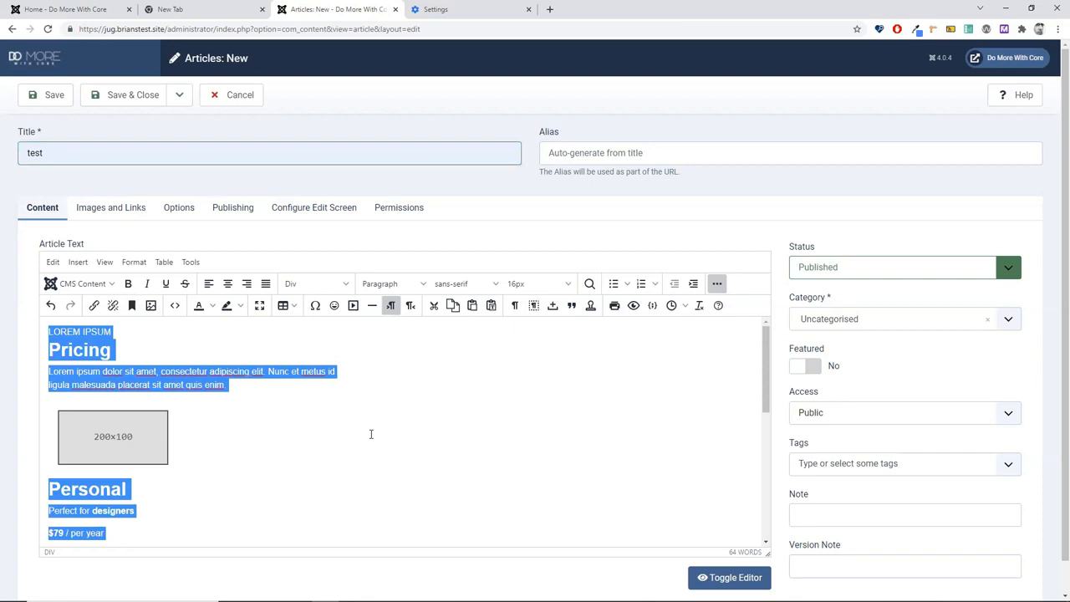
key("Delete")
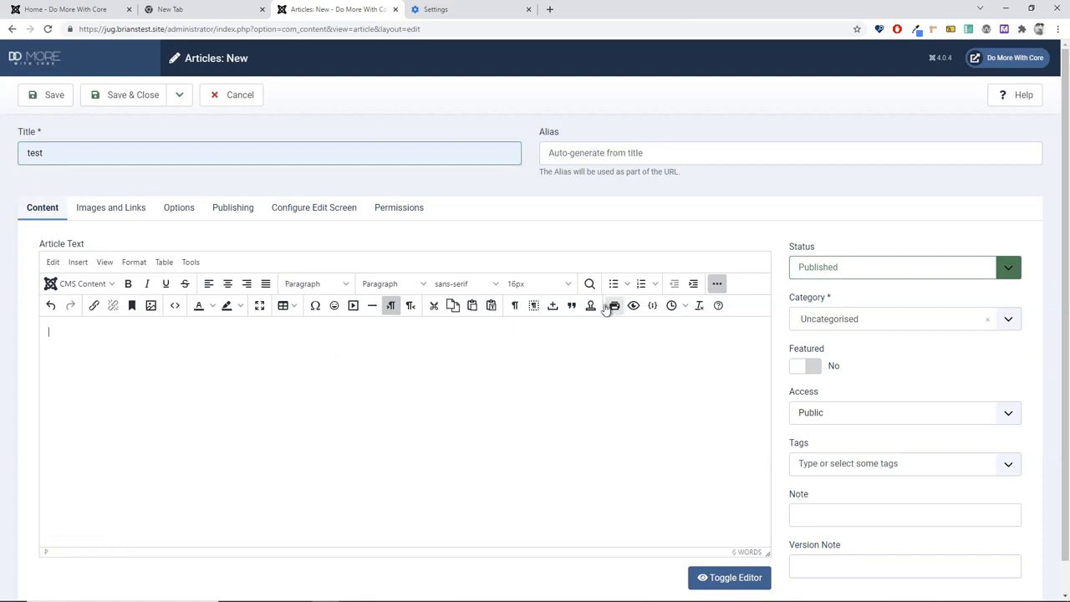
Step: Insert the layout-feature_grid template into the emptied article body
left_click(610, 306)
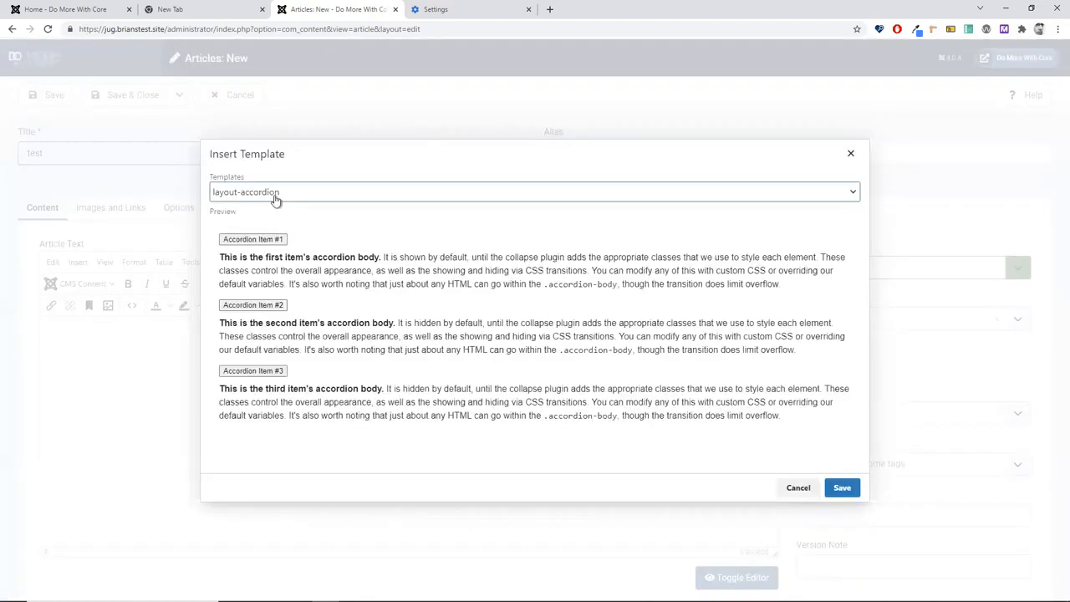
left_click(276, 193)
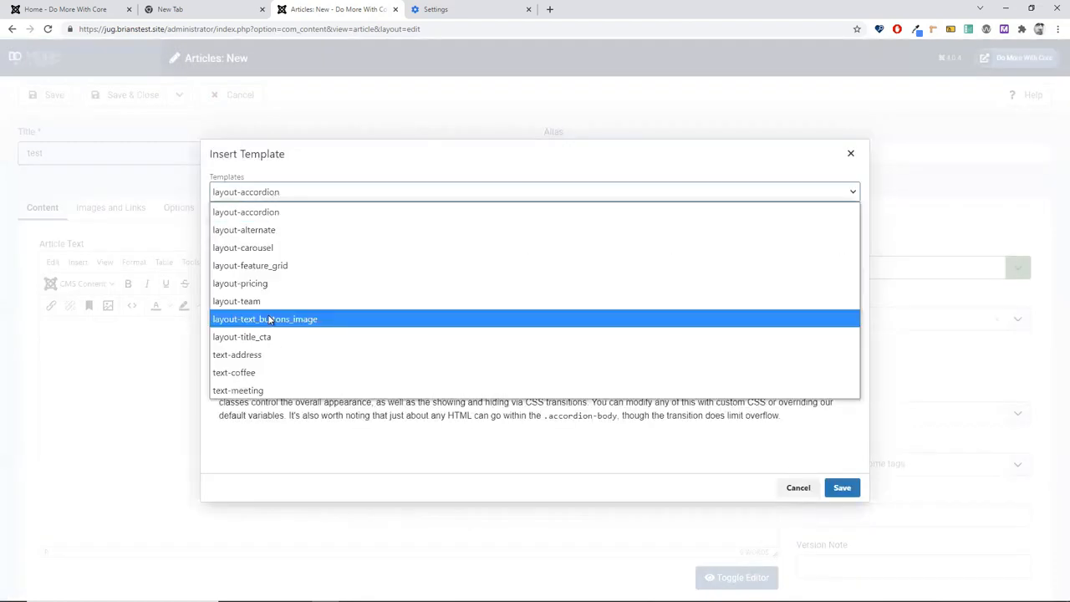
left_click(266, 266)
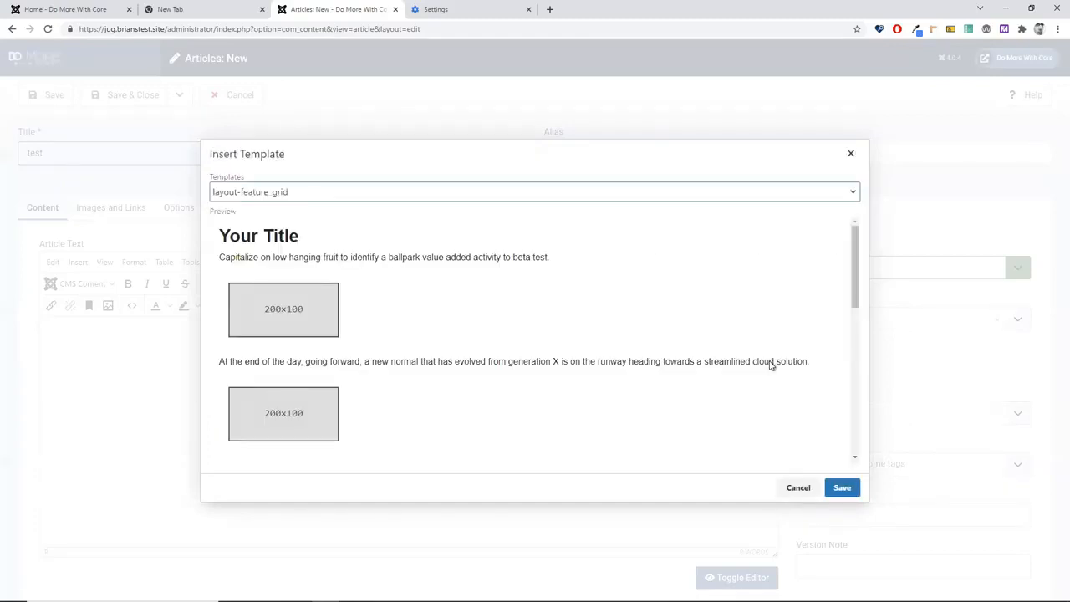
key("Return")
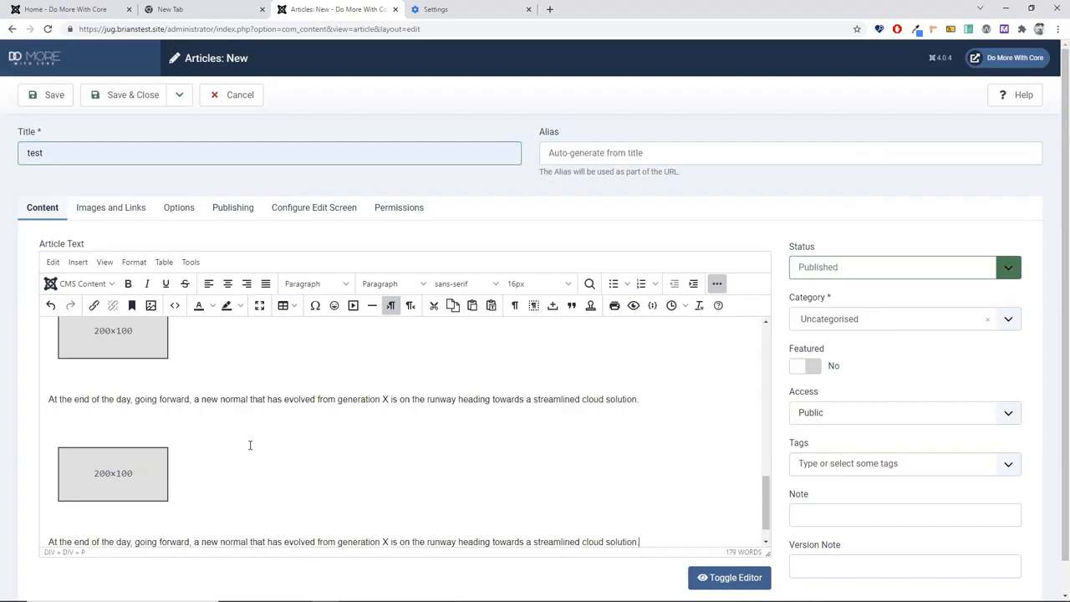
scroll(252, 444, "up", 8)
scroll(254, 442, "up", 2)
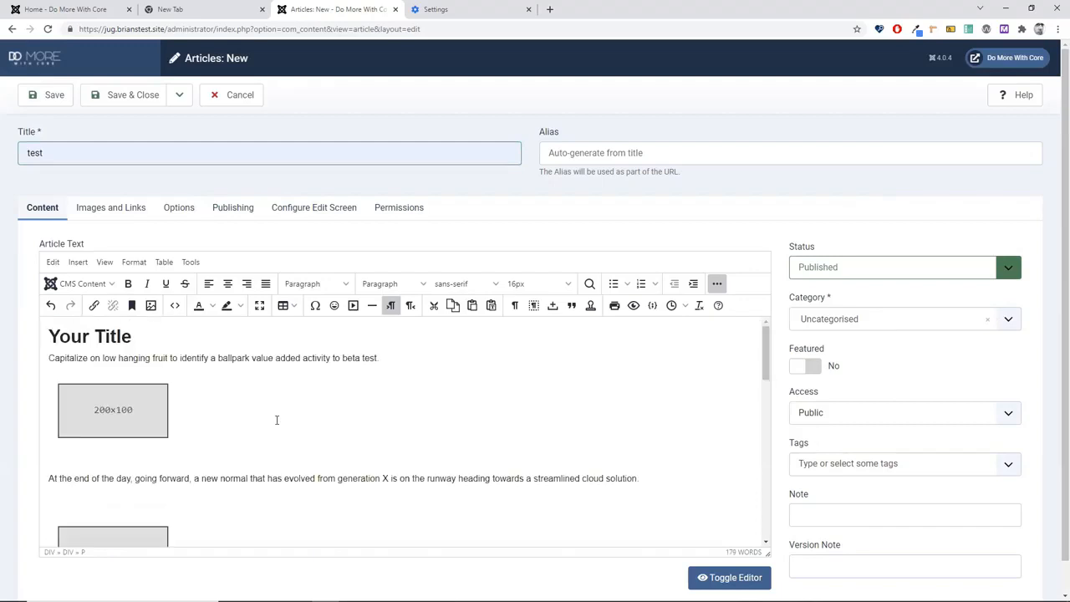
left_click(84, 149)
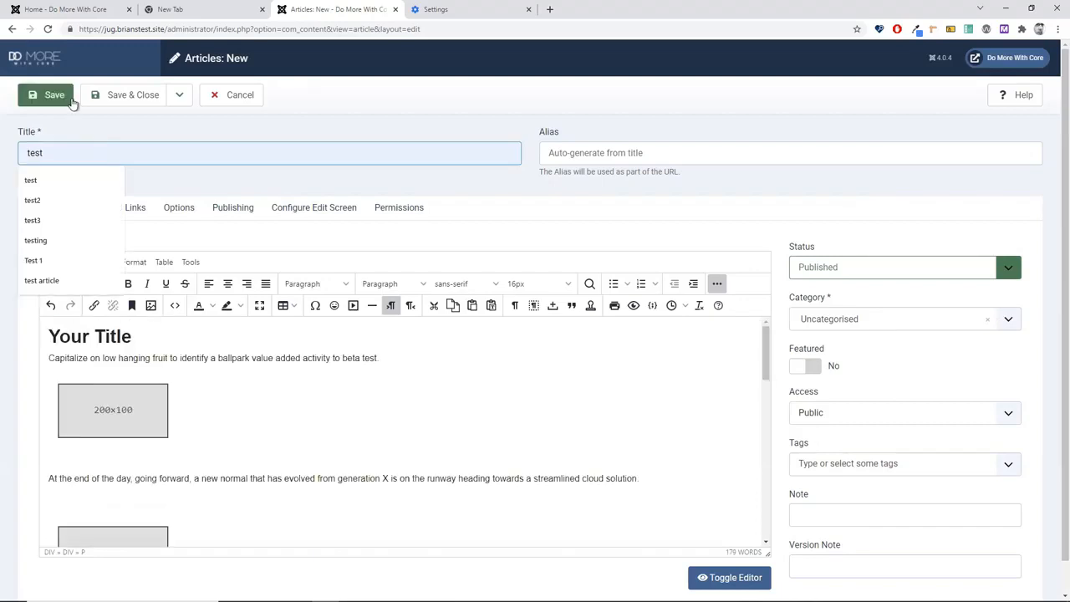
Step: Save the test article with Save to Menu, creating a Main Menu item for it
left_click(178, 95)
left_click(178, 94)
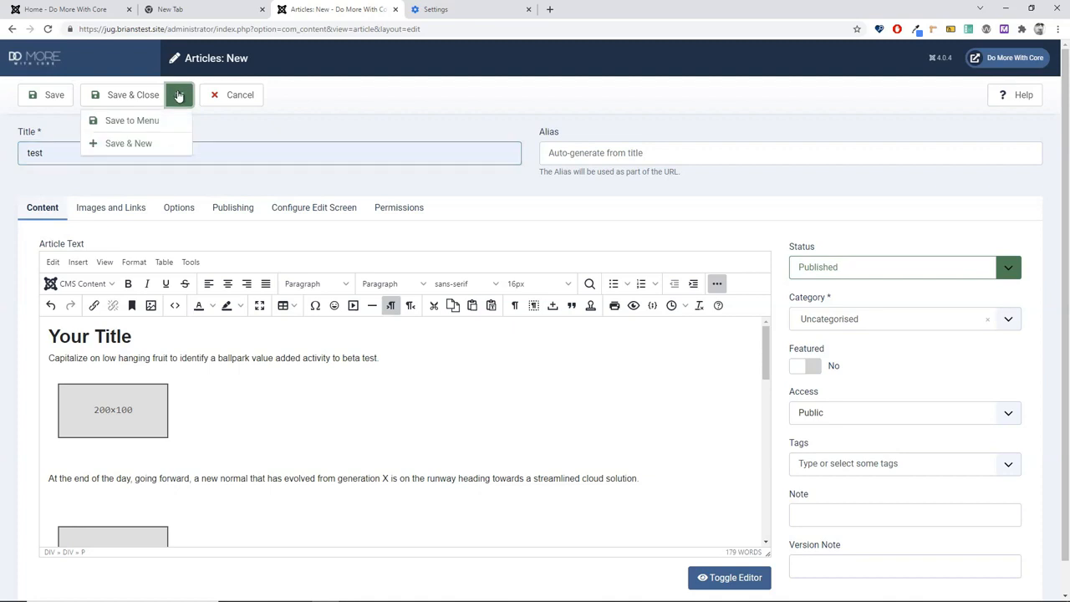
left_click(150, 122)
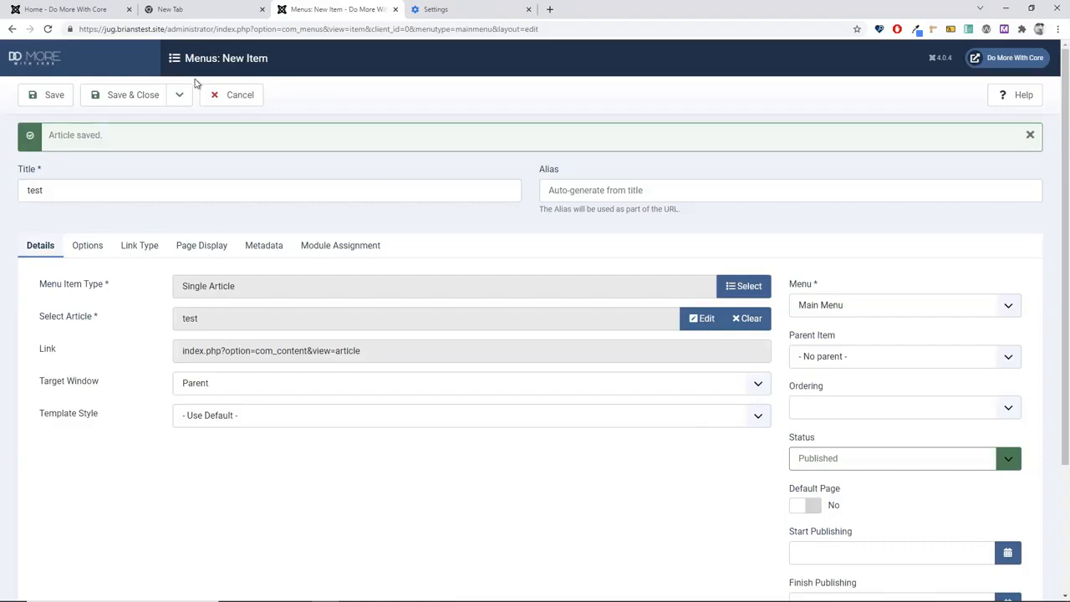
left_click(120, 92)
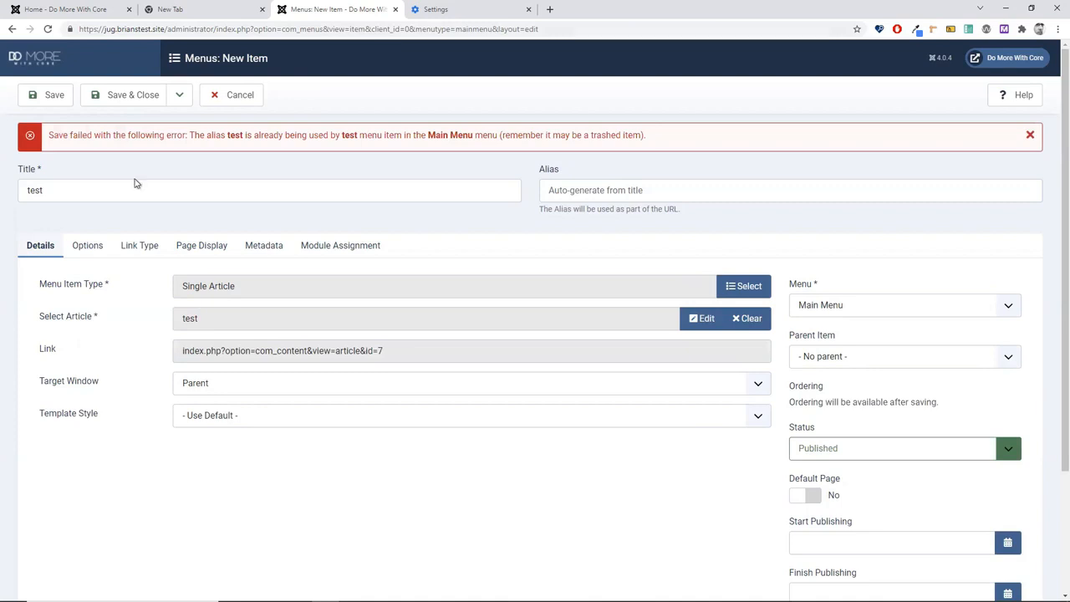
Step: Rename the new menu item to test99 and save and close it
left_click(200, 192)
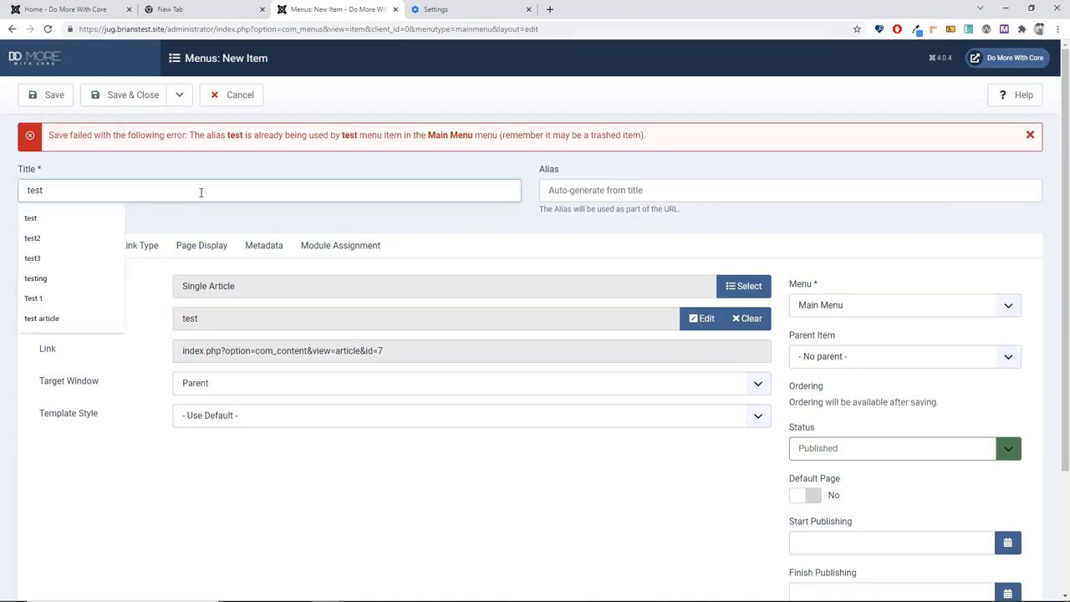
type("99")
left_click(112, 96)
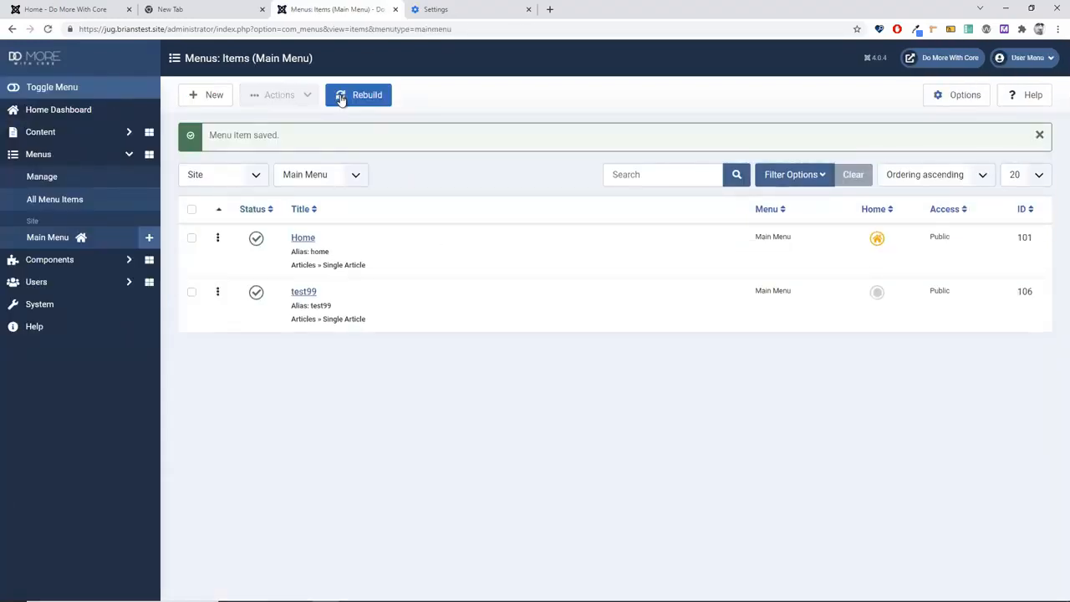
Step: View the test article through the test99 link on the site, then reopen test99 in admin
left_click(54, 10)
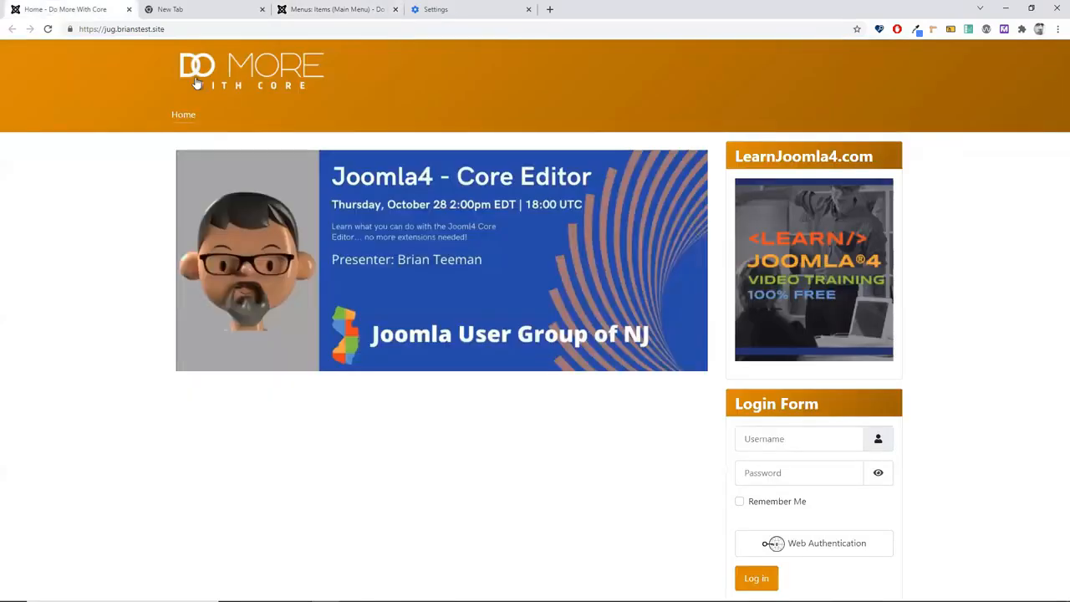
left_click(197, 81)
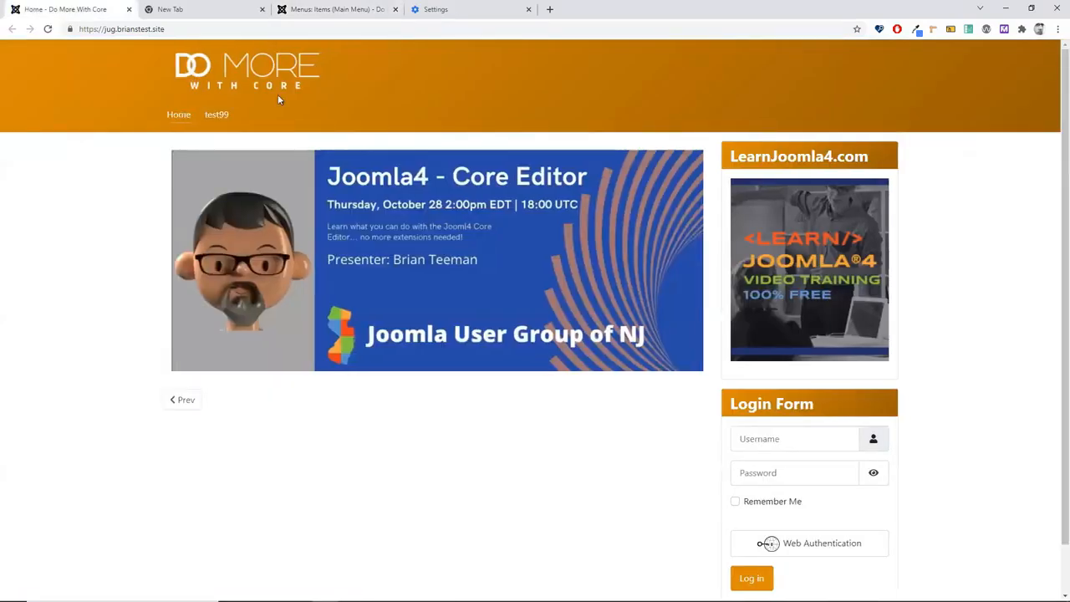
left_click(216, 117)
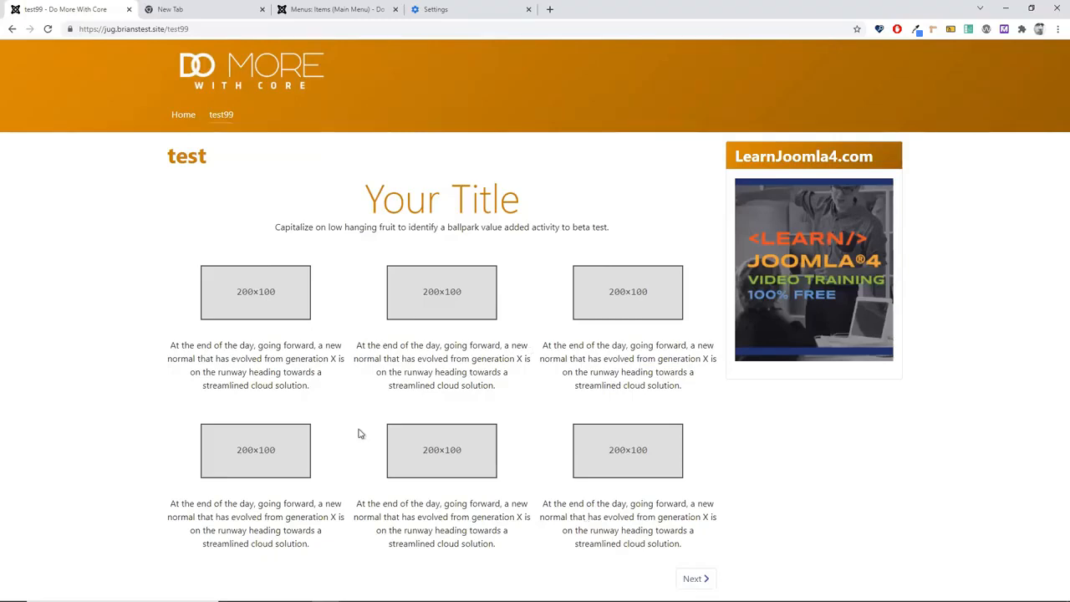
left_click(333, 11)
left_click(304, 291)
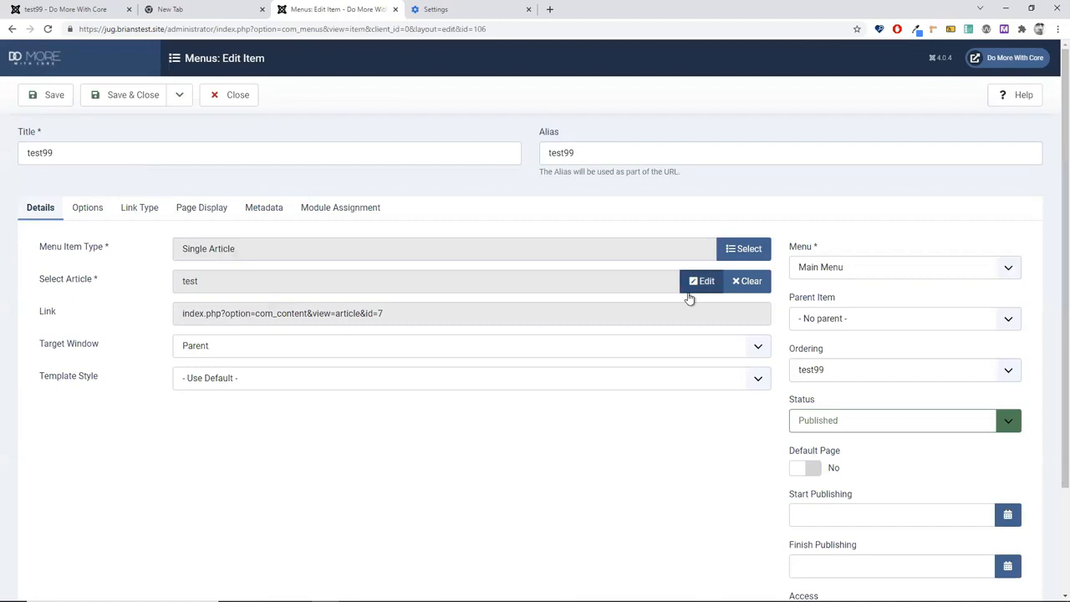
Step: Open the linked test article, select its first 200x100 placeholder and launch CMS Content Media
left_click(689, 298)
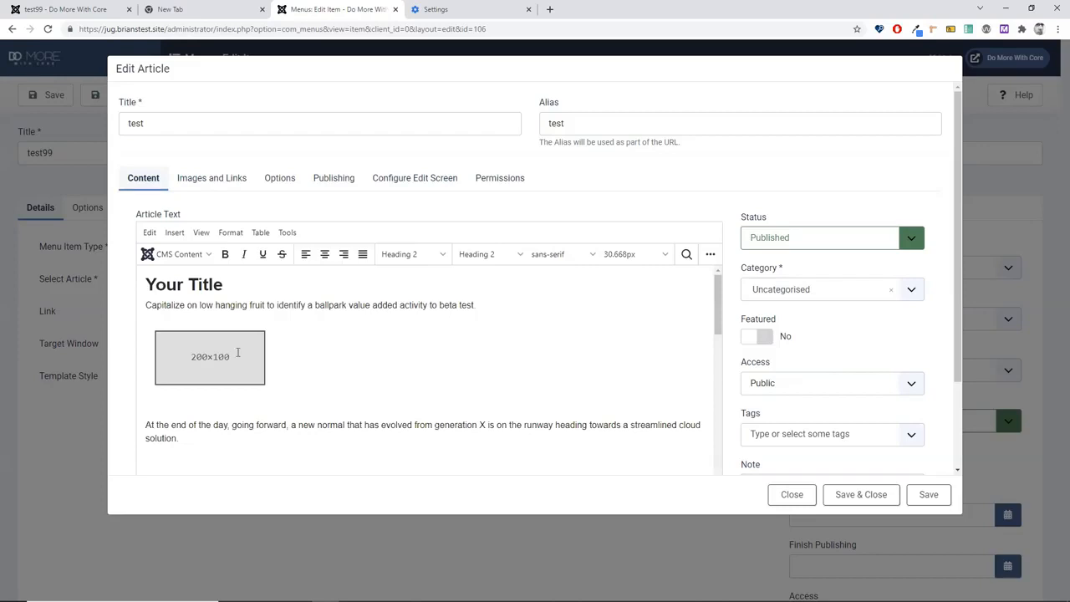
left_click(169, 351)
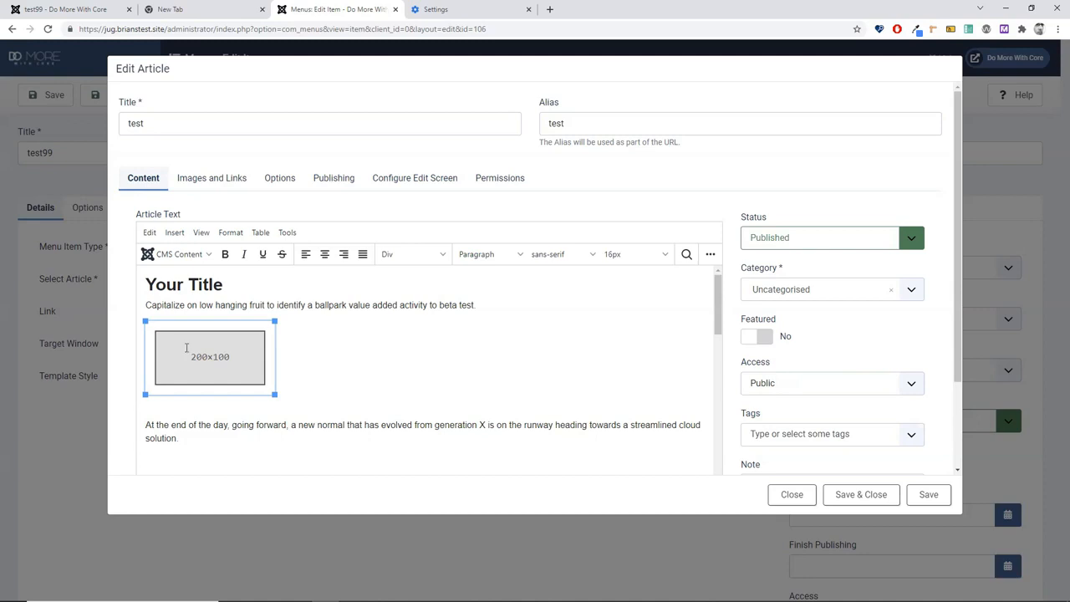
left_click(180, 255)
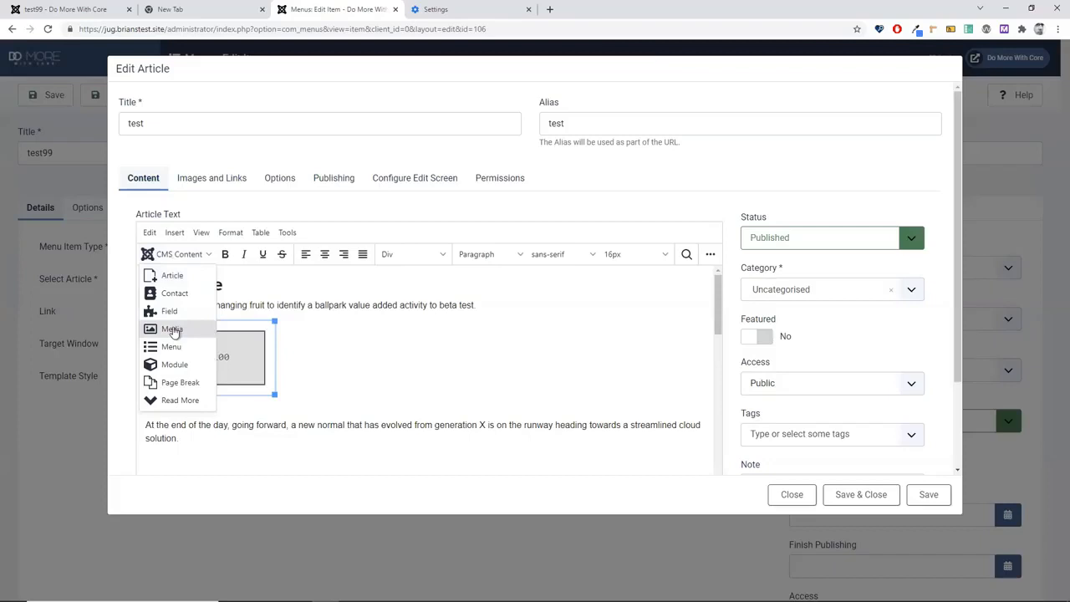
left_click(171, 330)
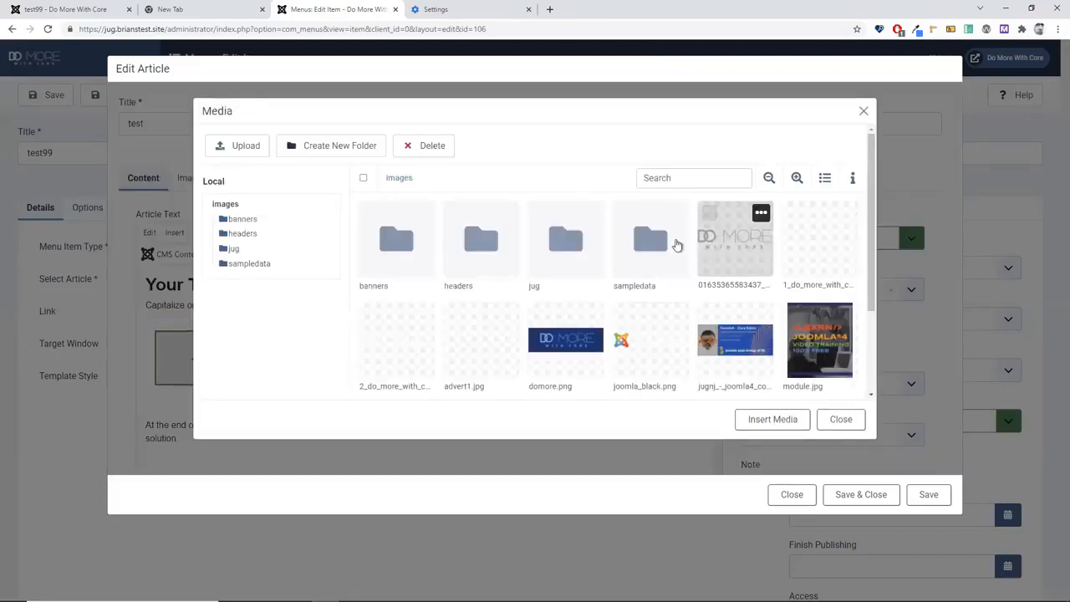
Step: Pick domore.png from the images folder and insert it in place of the placeholder
double_click(559, 243)
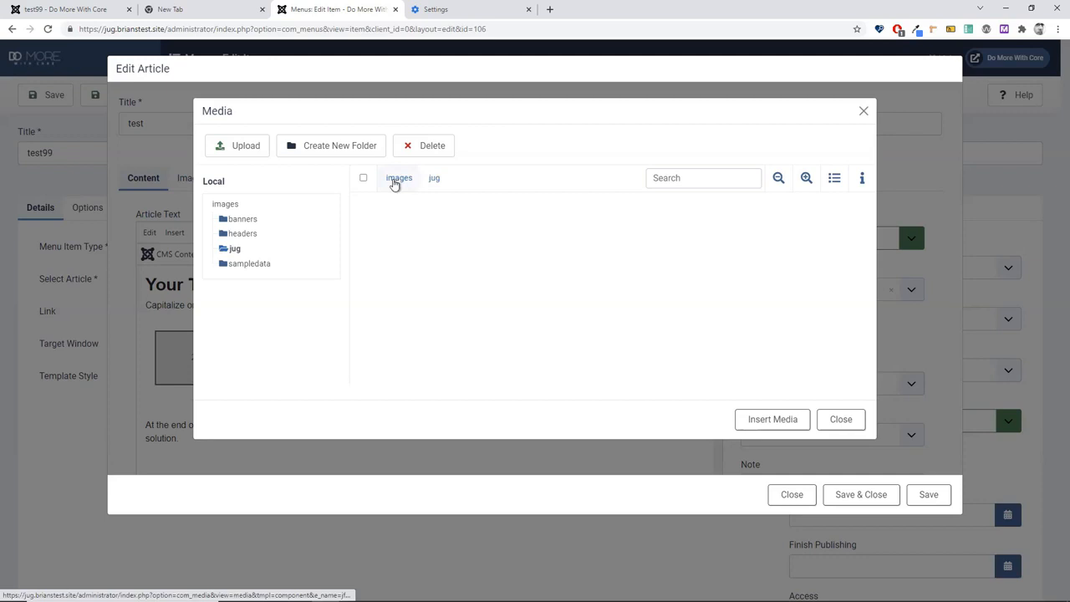
left_click(395, 181)
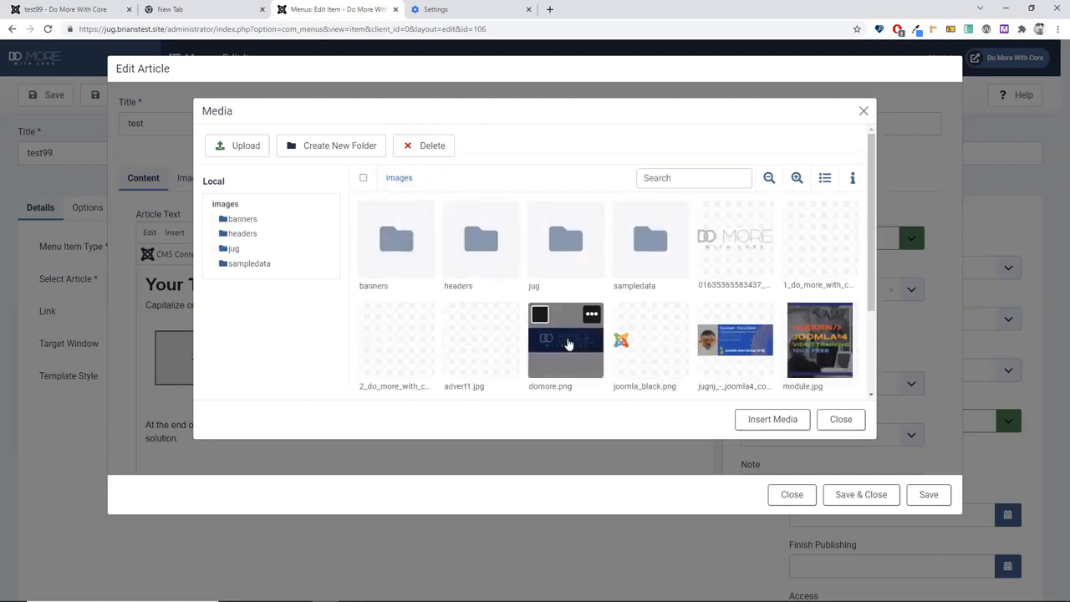
left_click(567, 343)
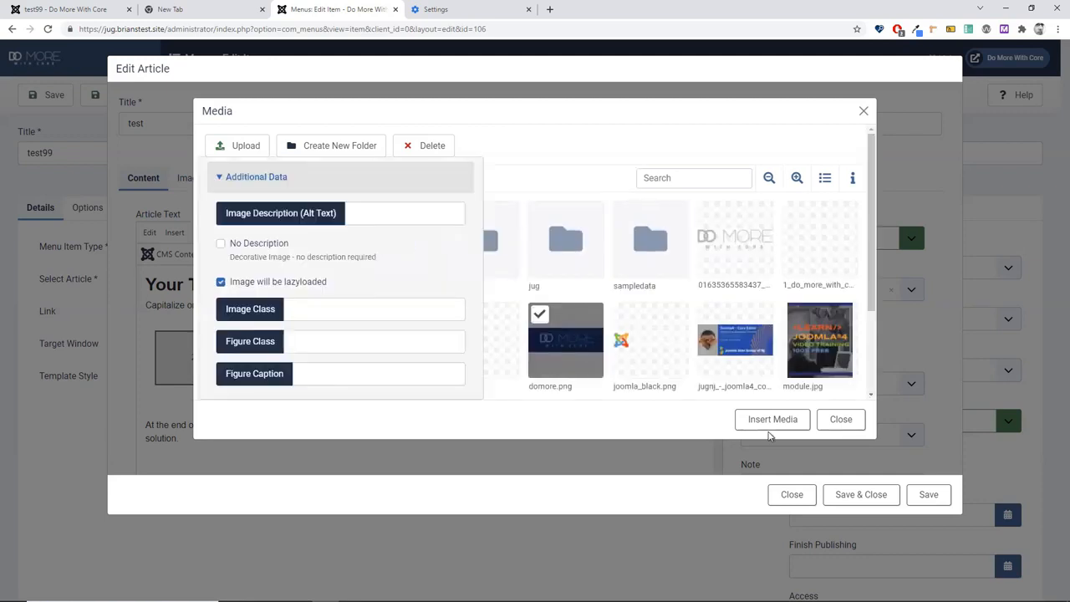
left_click(770, 425)
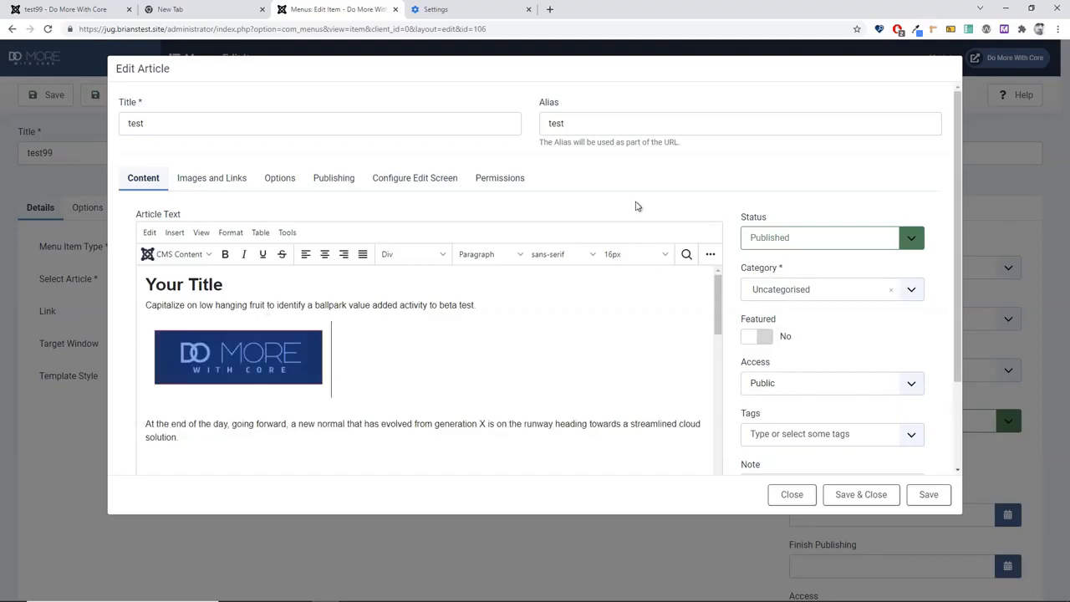
Step: Save the article, confirm domore.png on the front-end test99 page, then close the article editor
left_click(872, 499)
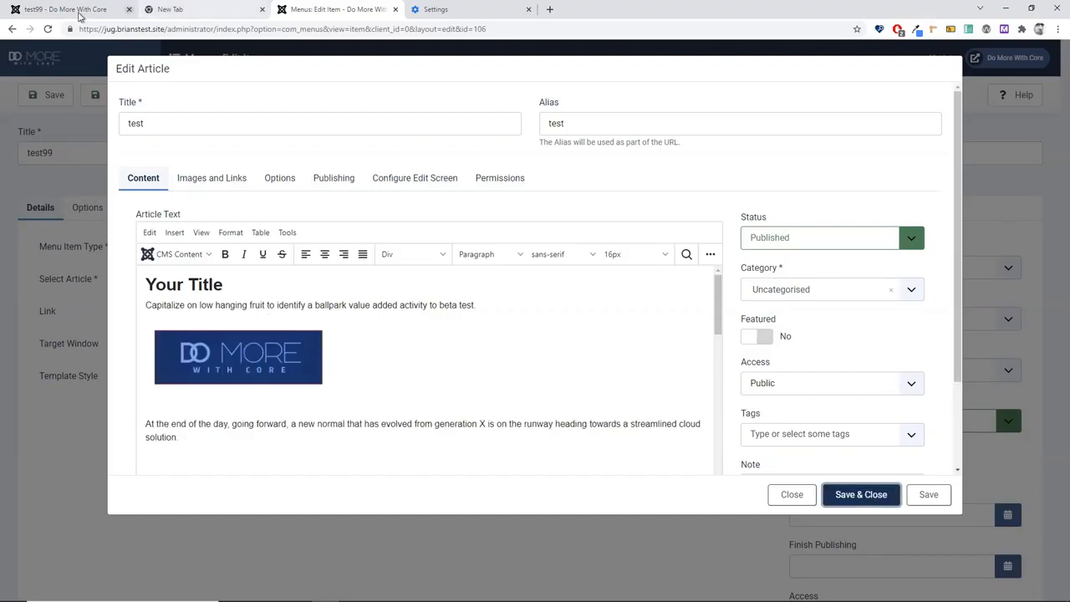
left_click(80, 10)
left_click(55, 33)
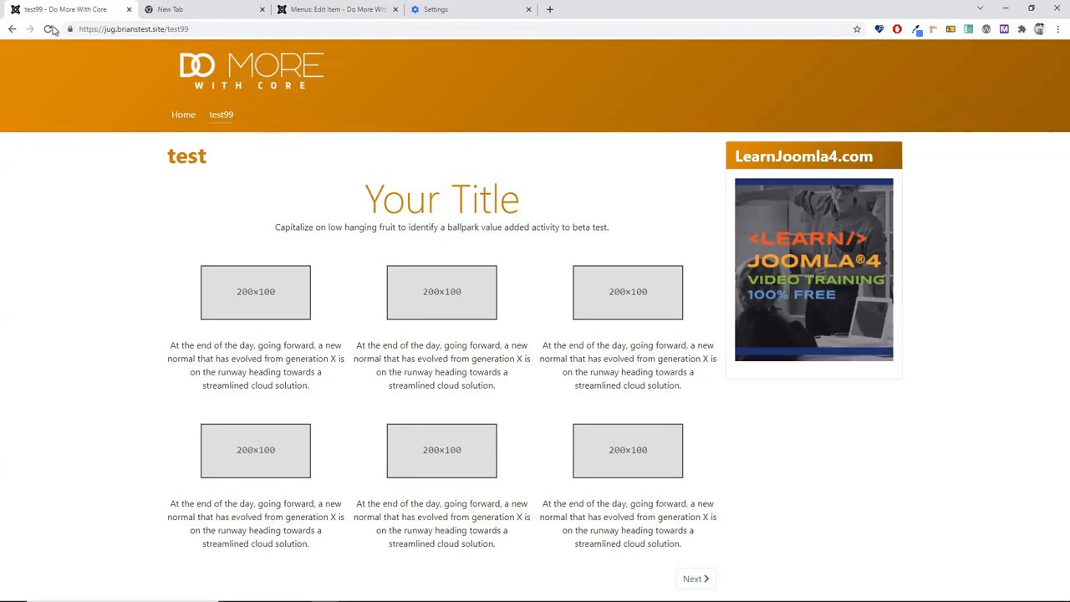
left_click(50, 30)
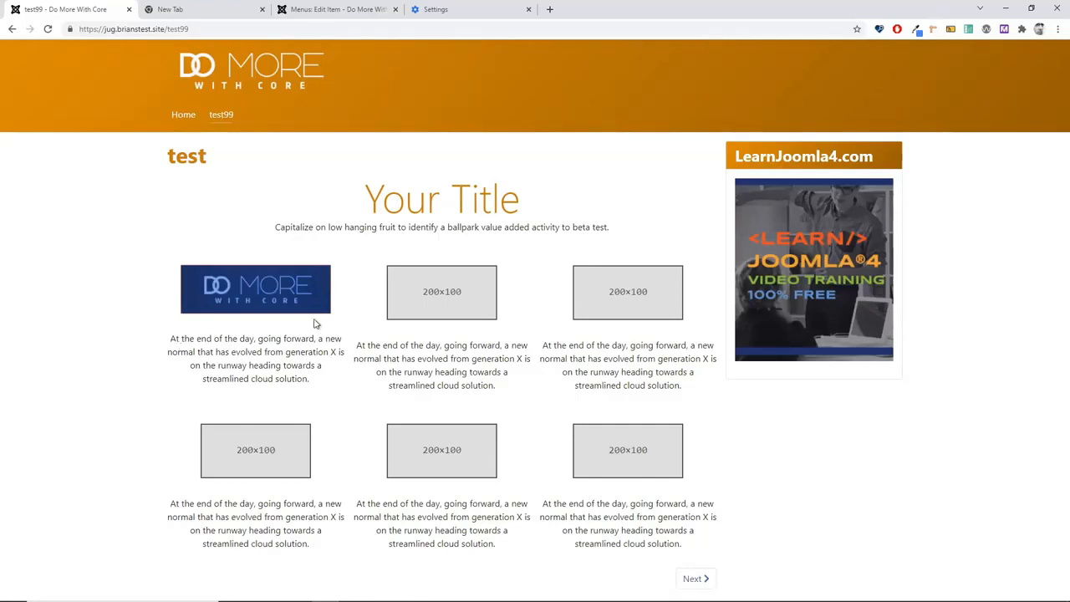
left_click(324, 9)
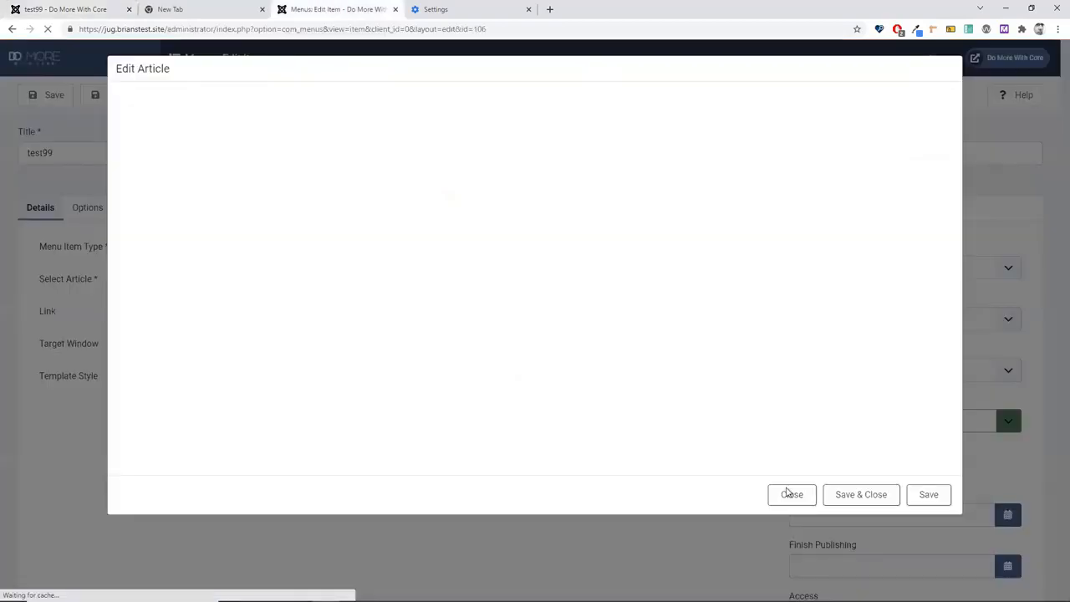
left_click(791, 494)
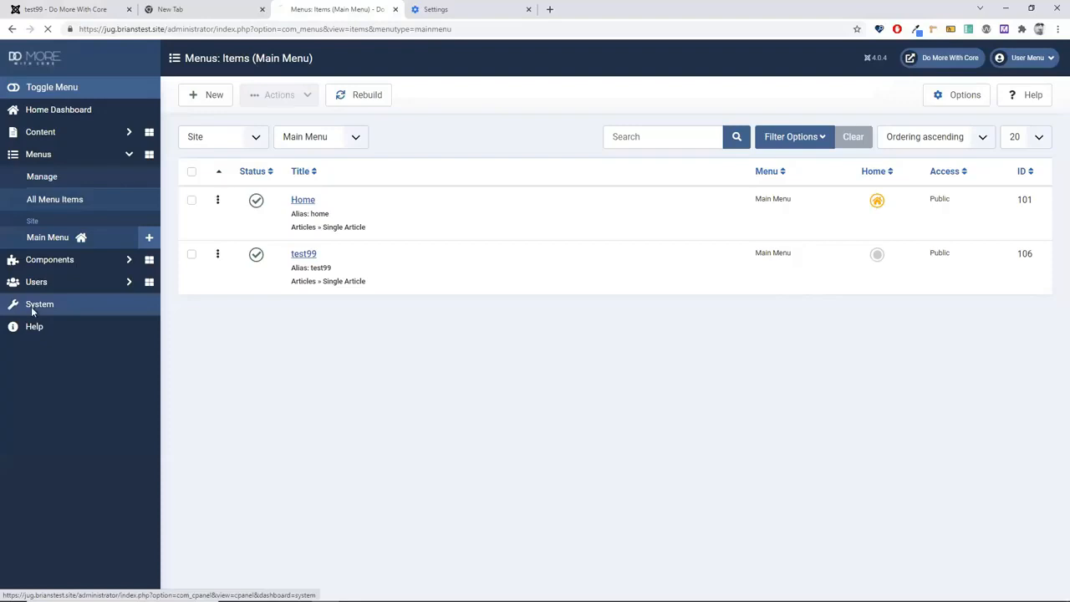
Step: Open Cassiopeia Details and Files from System > Site Templates
left_click(31, 307)
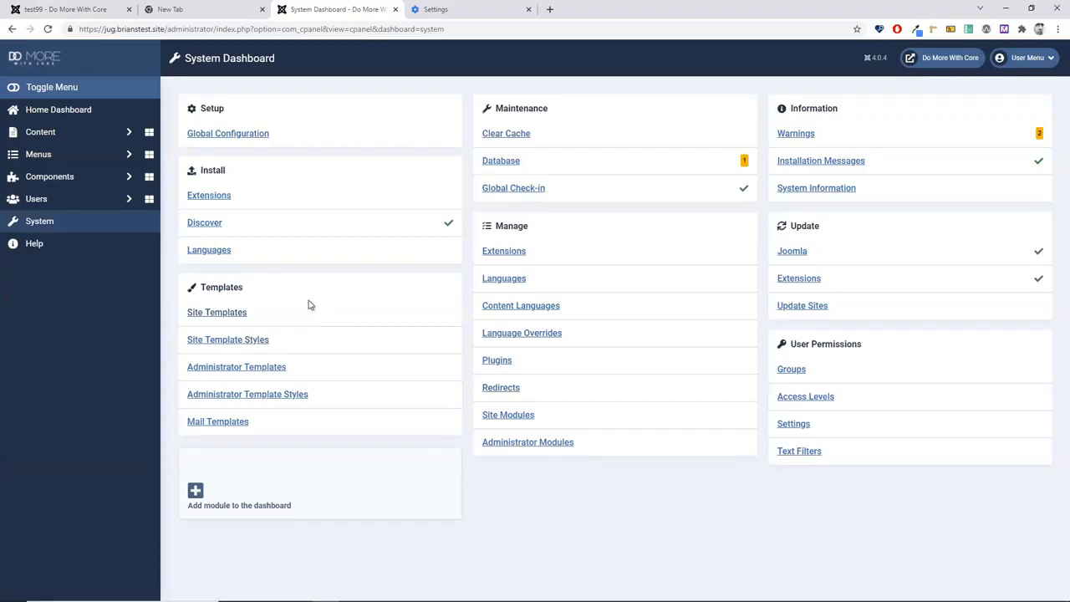
left_click(223, 316)
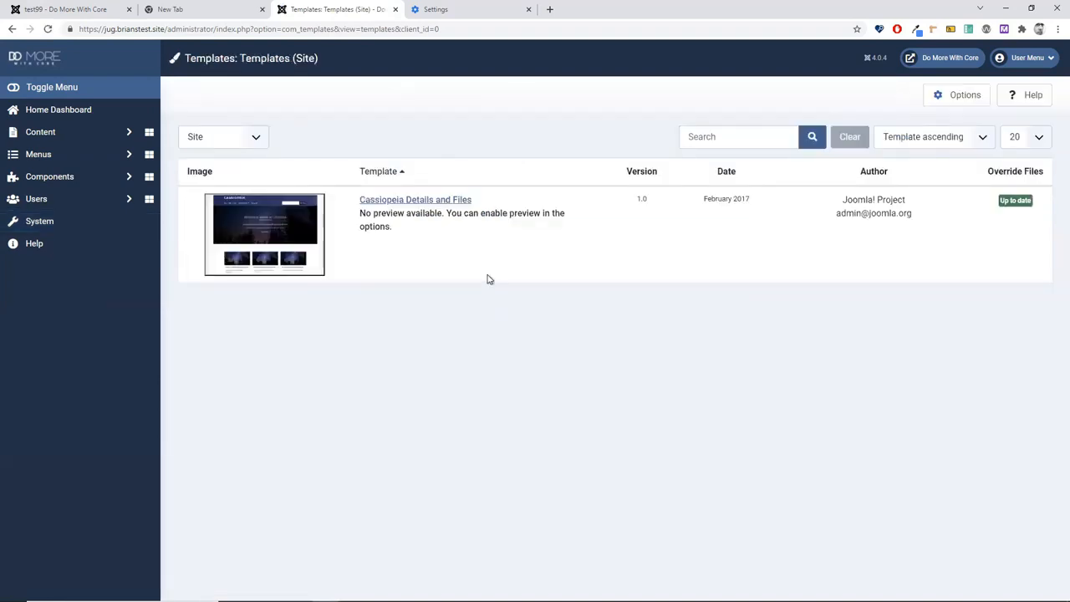
left_click(431, 205)
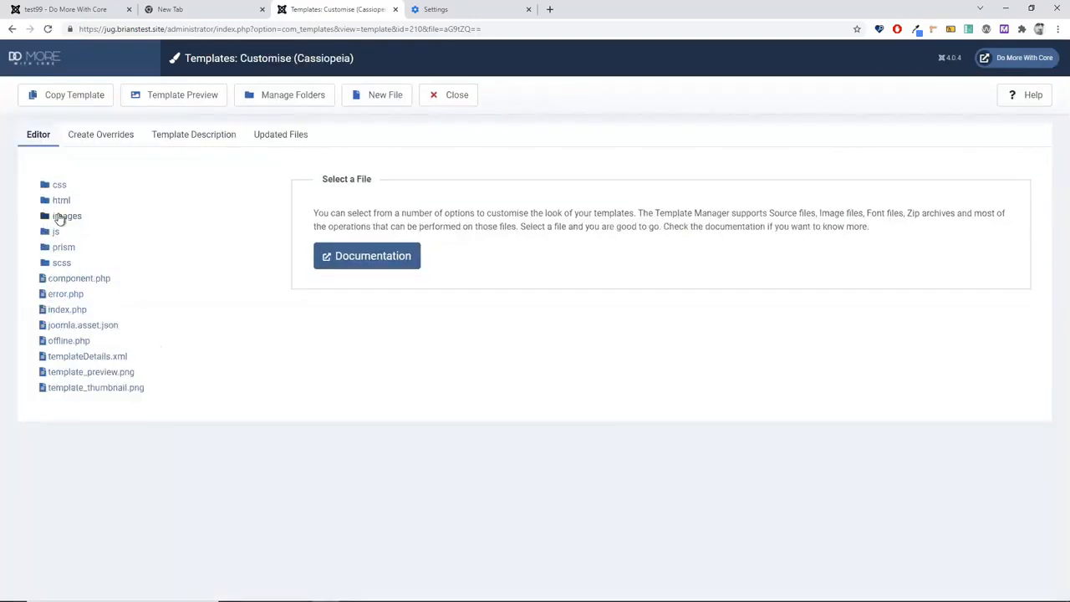
left_click(58, 201)
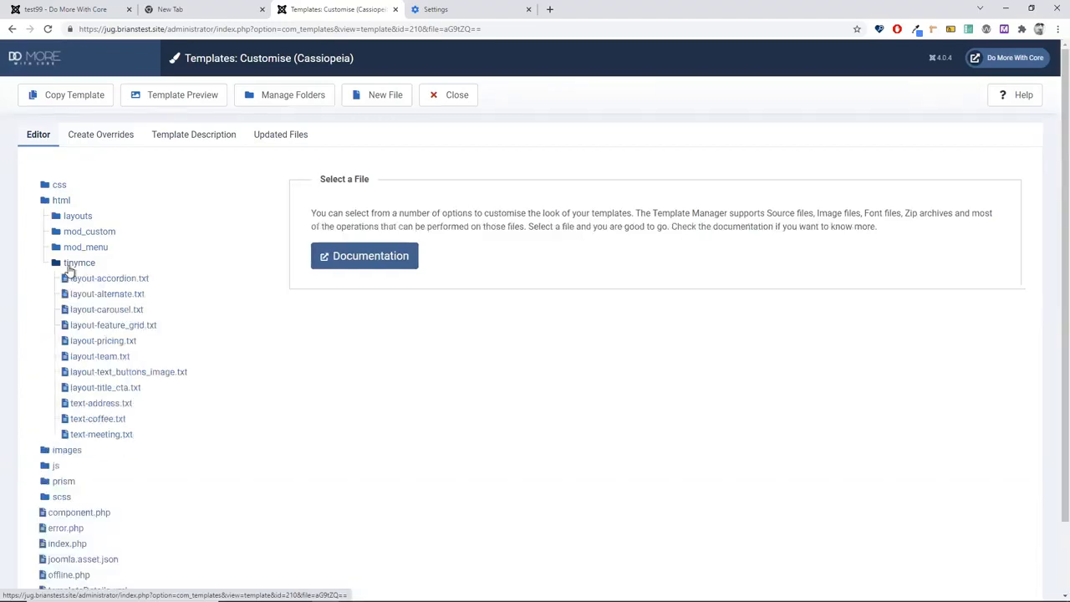
left_click(98, 436)
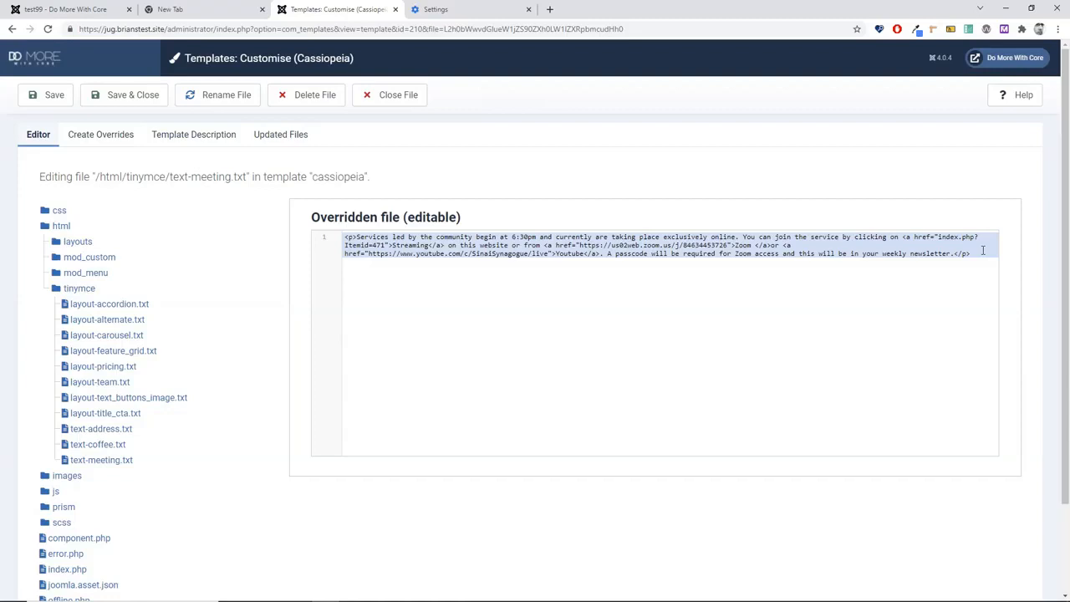
left_click_drag(545, 245, 770, 245)
left_click(726, 373)
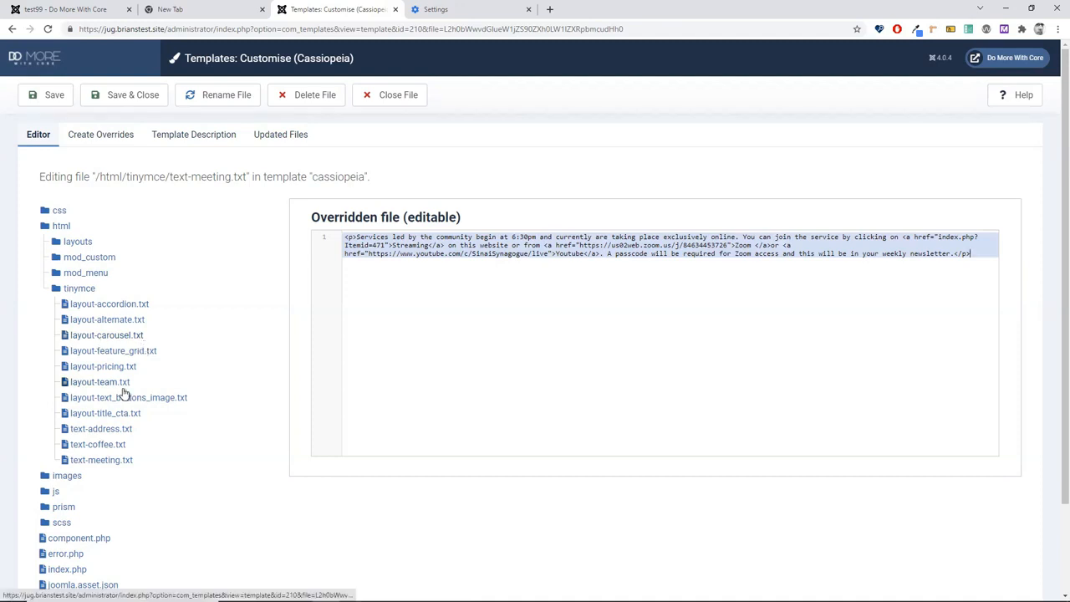
left_click(96, 399)
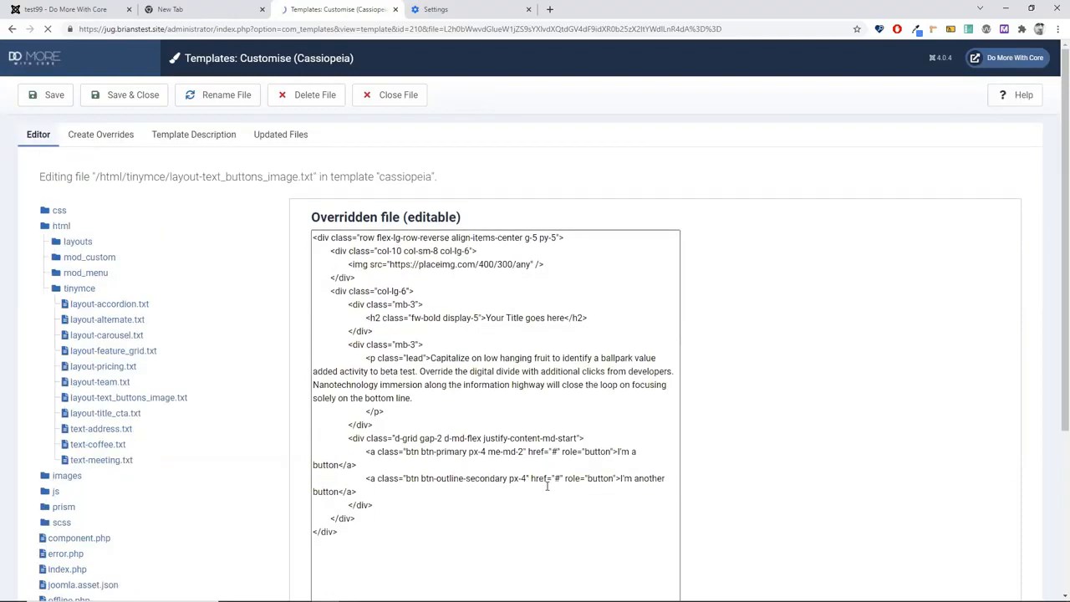
scroll(536, 534, "down", 2)
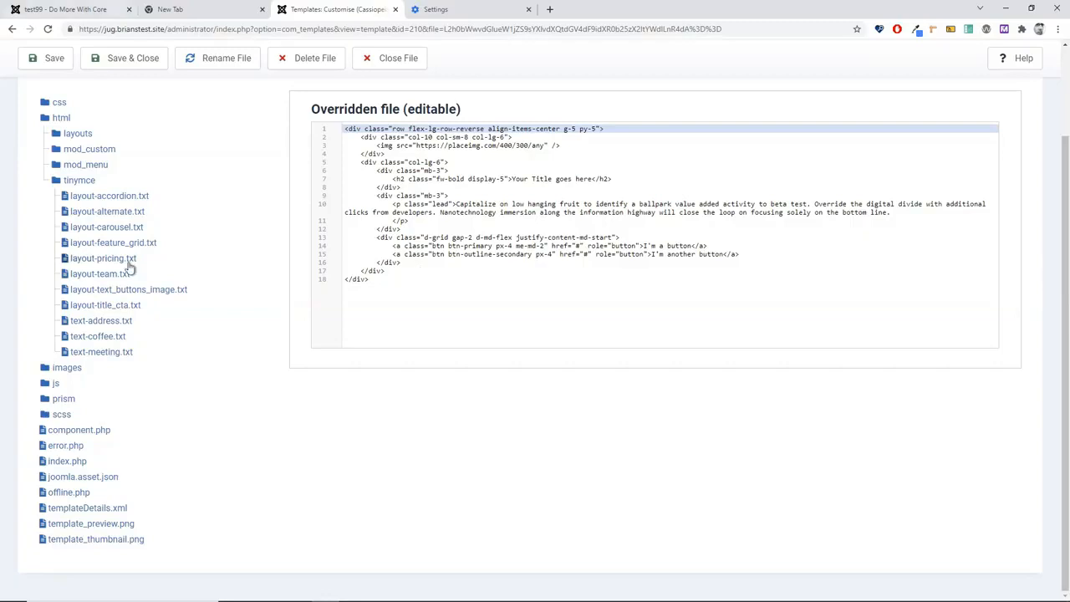
scroll(389, 103, "up", 2)
left_click(387, 103)
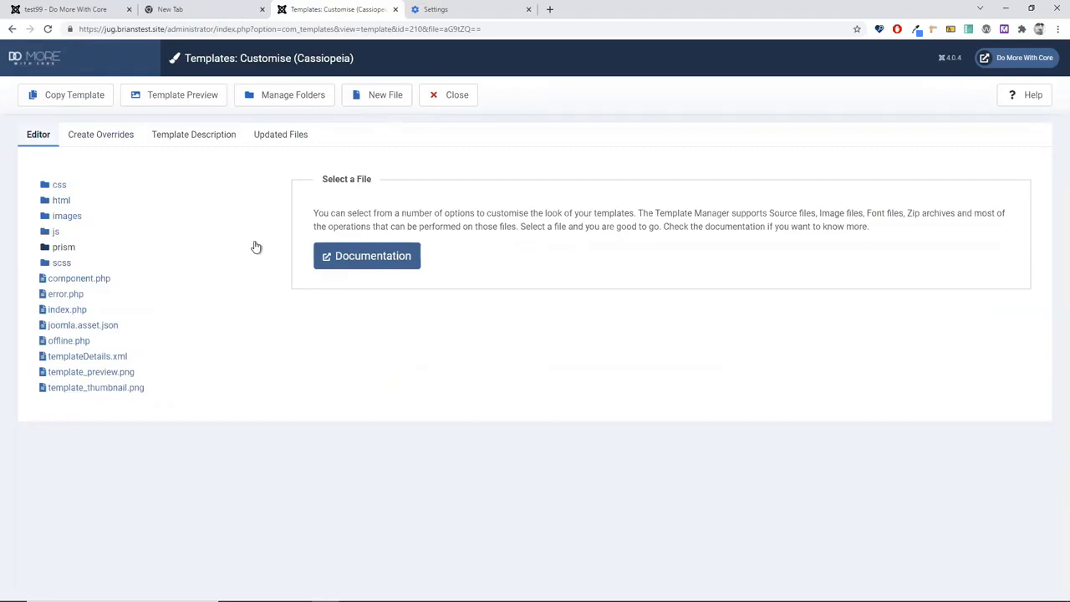
Step: Create a new .txt file named snippet_jugdemo in the html/tinymce folder
left_click(372, 97)
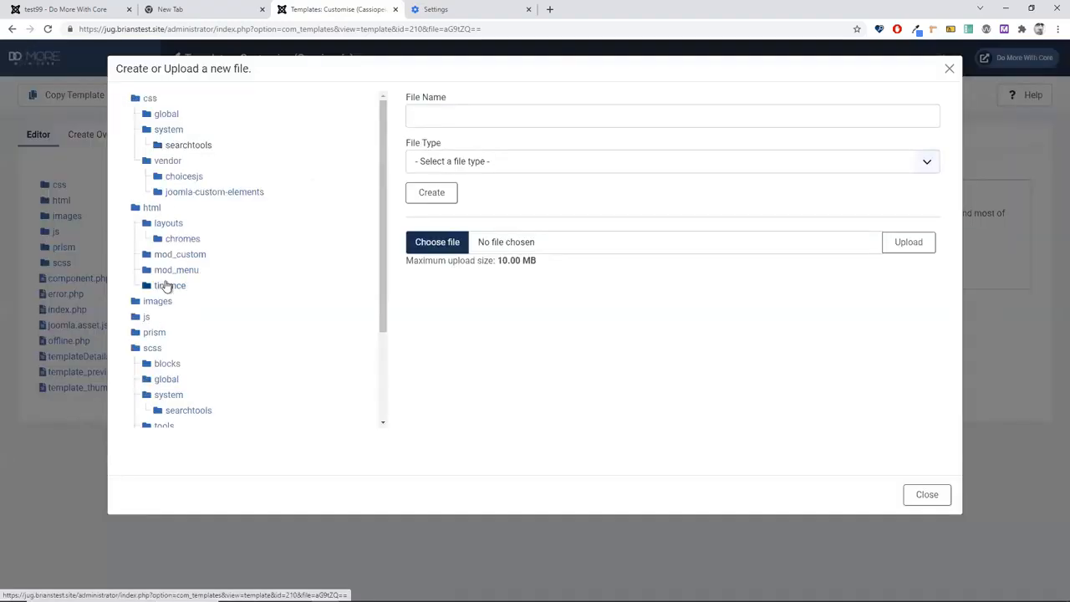
left_click(167, 287)
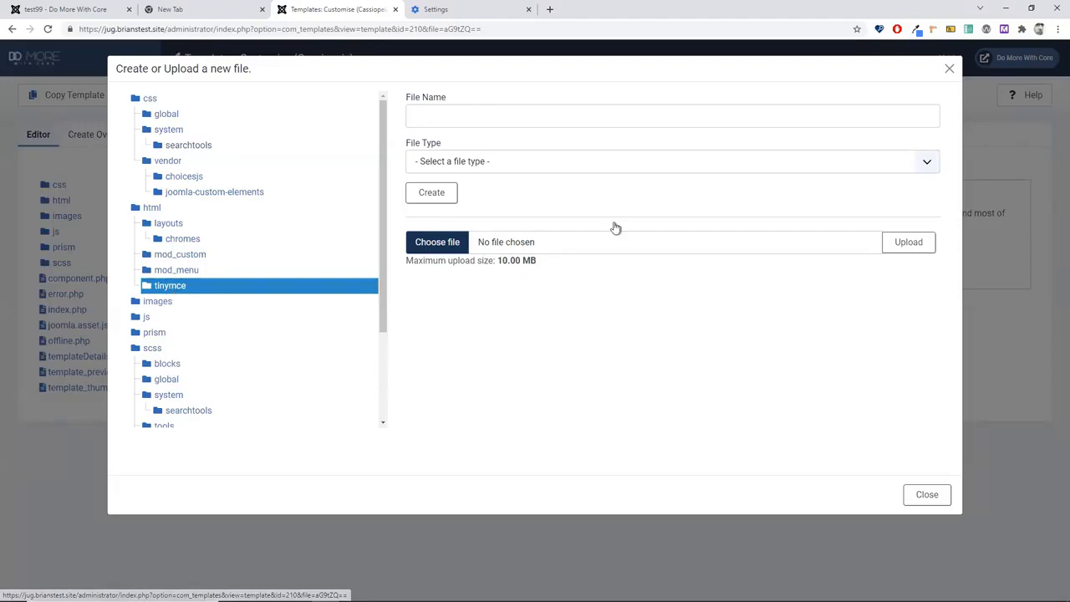
left_click(413, 114)
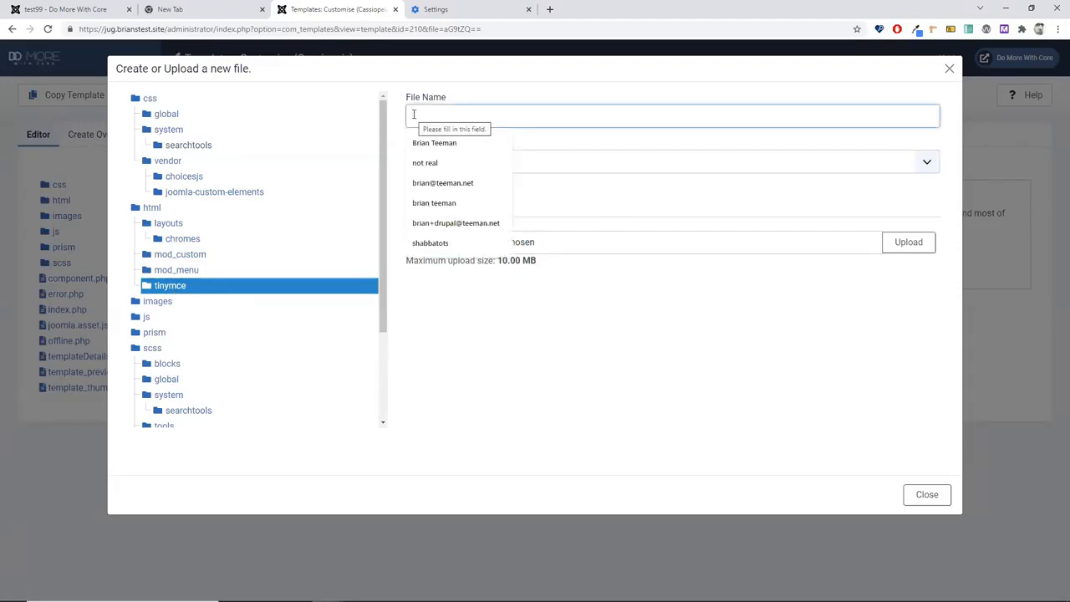
type("s")
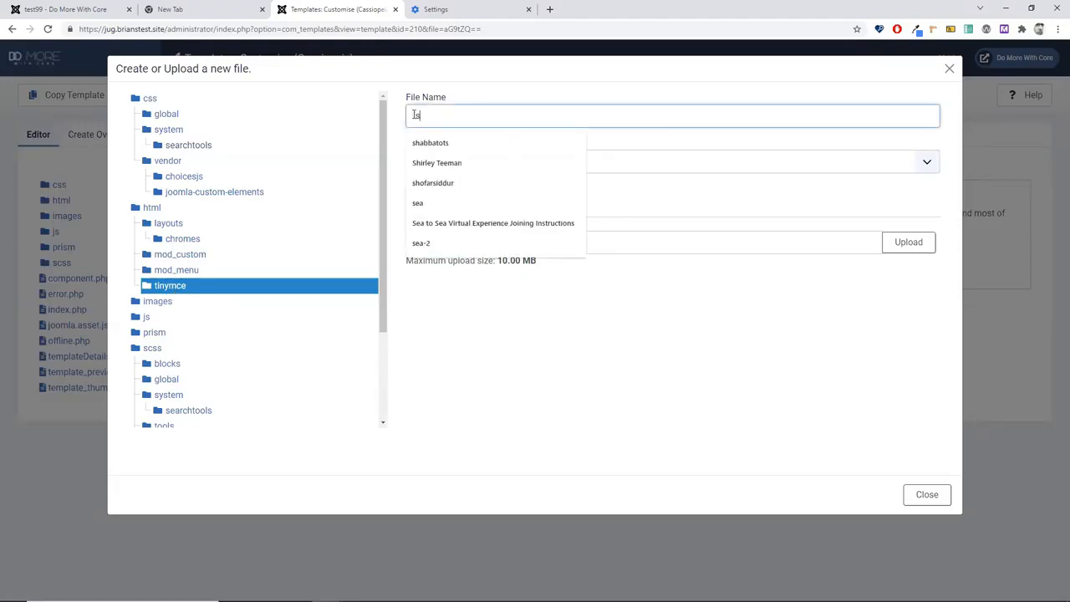
type("nippet_")
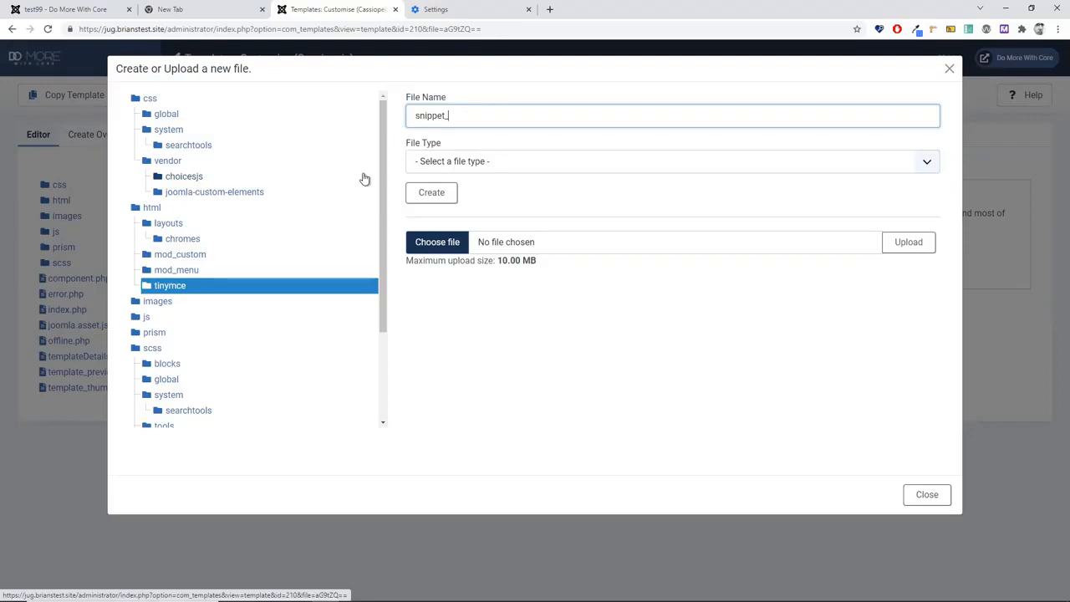
type("jugdemo")
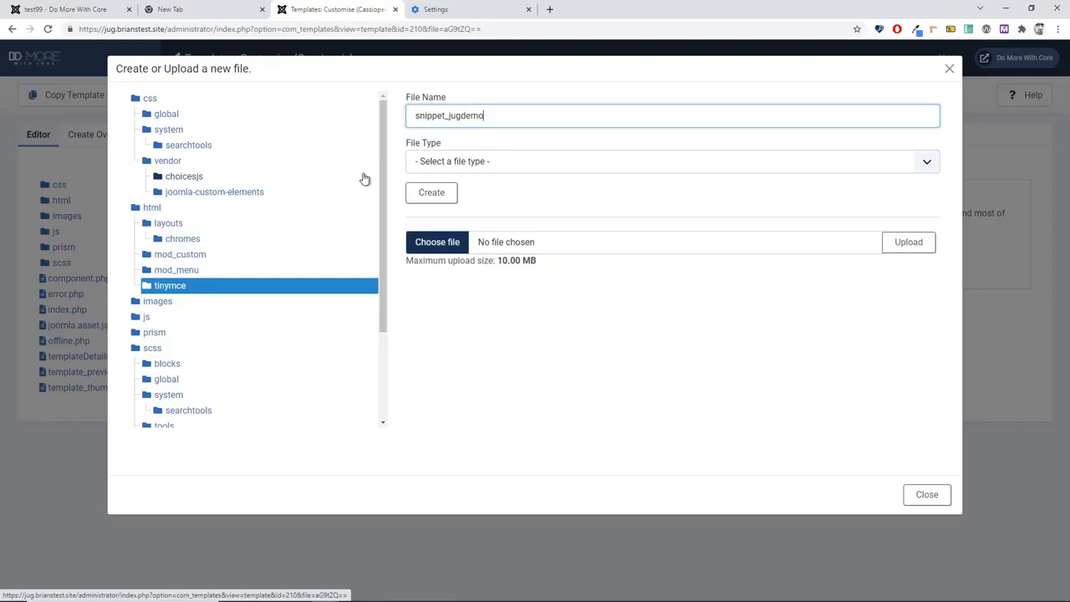
left_click(444, 162)
left_click(422, 343)
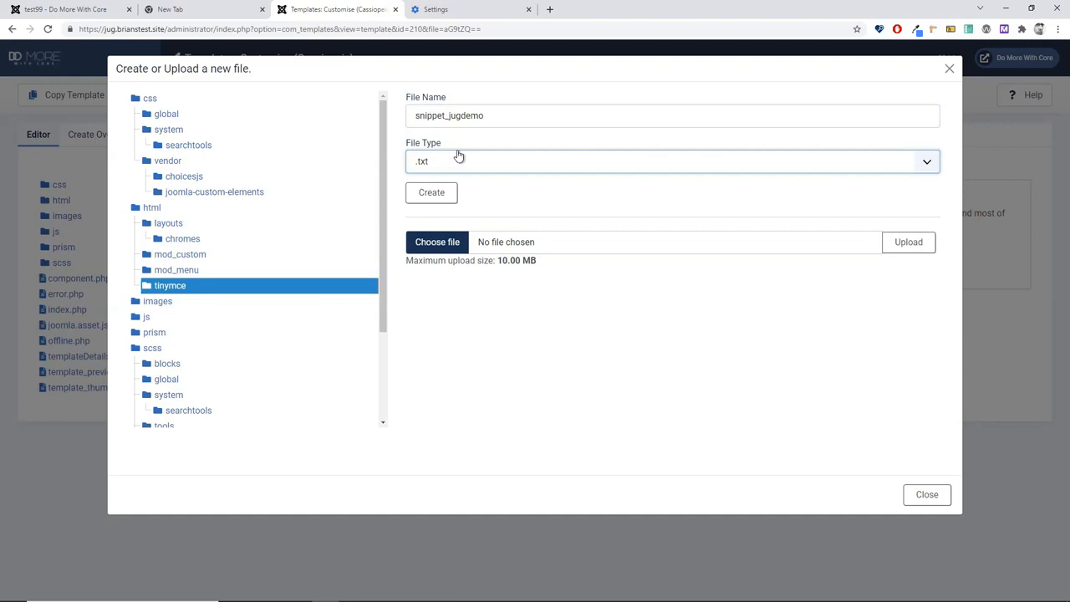
left_click(434, 196)
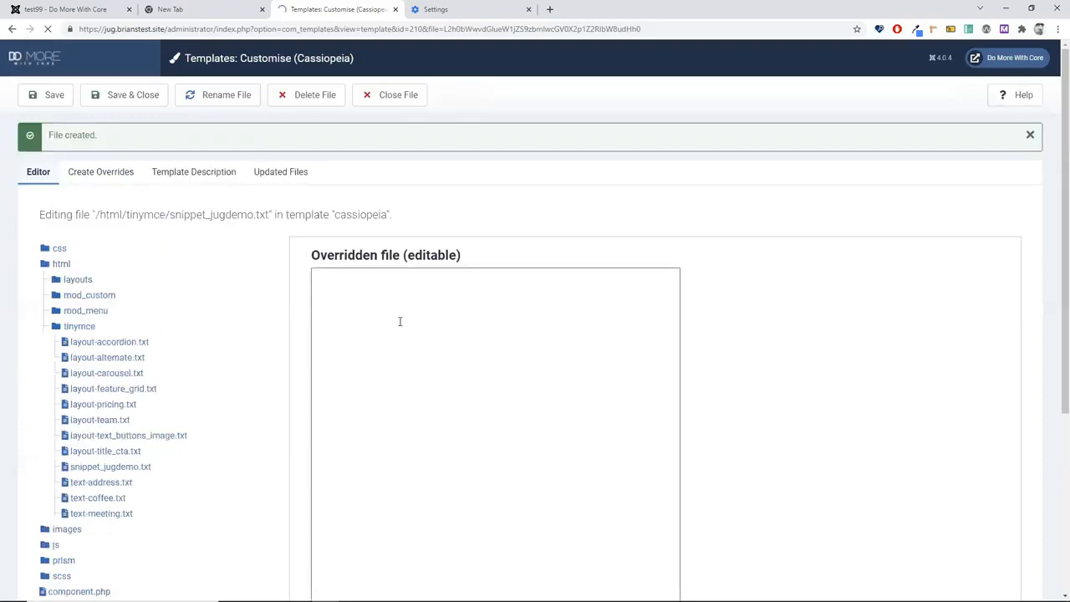
Step: Expand the jom shortcut into sample text in the snippet file and remove the stray jom
left_click(411, 300)
type("jom")
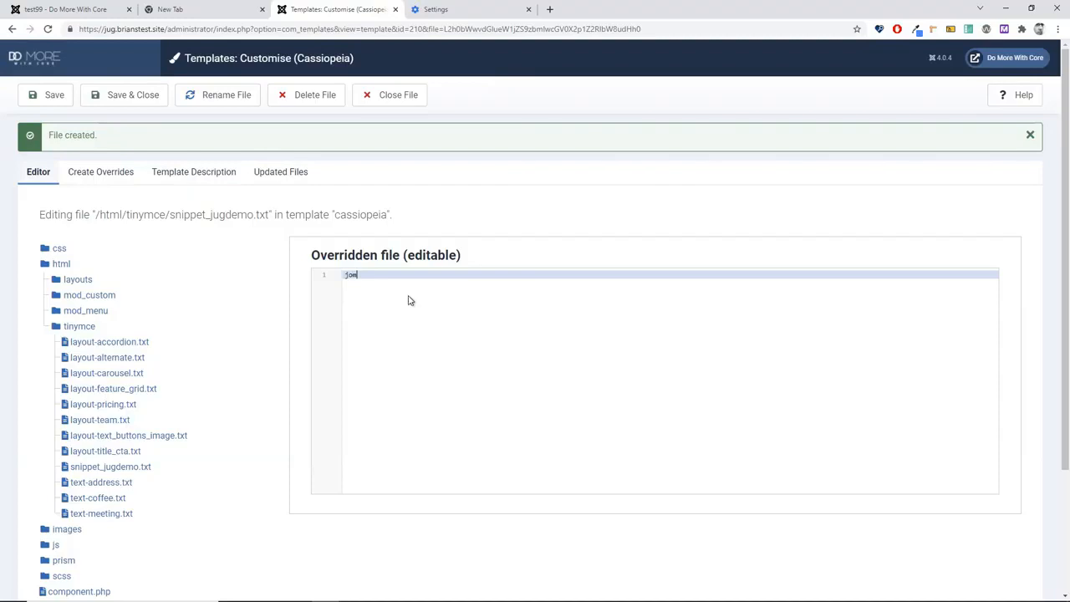
key("ctrl+v")
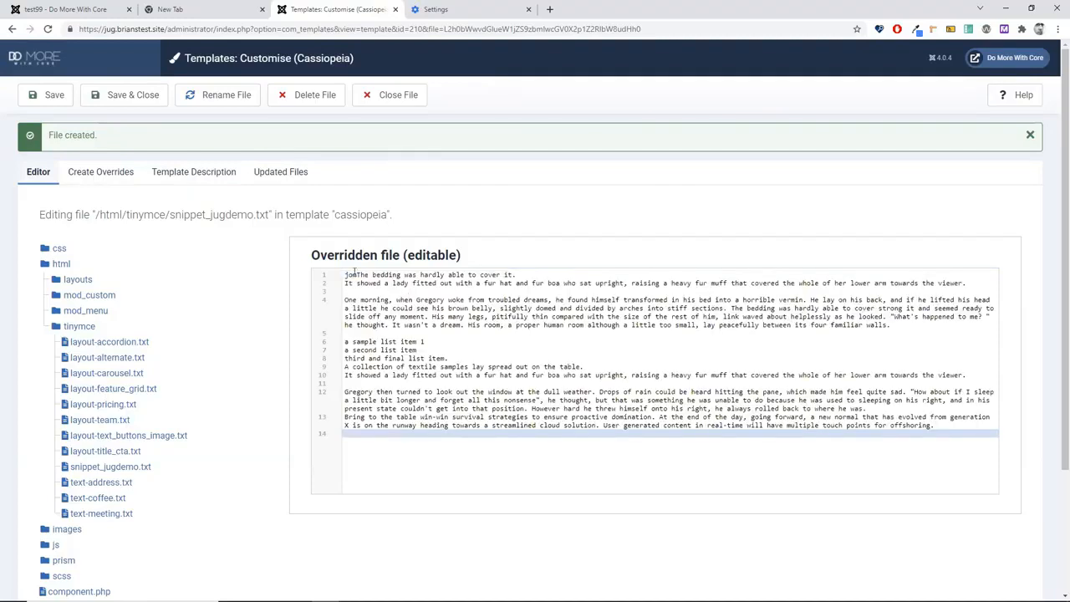
left_click(355, 274)
key("BackSpace")
key("BackSpace")
key("BackSpace")
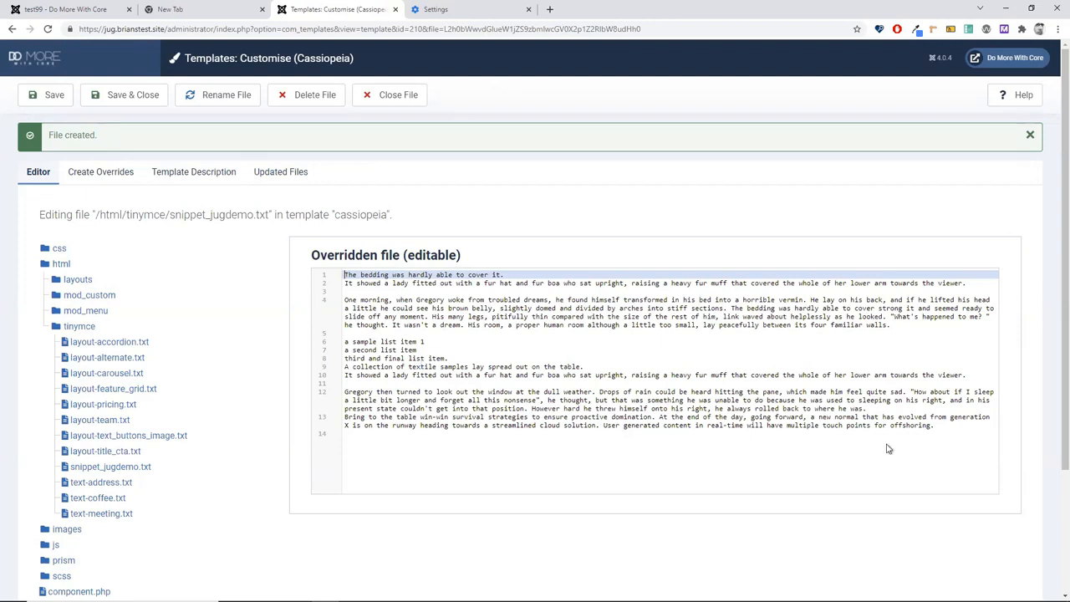
Step: Replace the sample text with <p>this is a test</p> and save and close the file
triple_click(946, 424)
left_click_drag(945, 424, 320, 252)
type("<p>this is a test<>/")
key("BackSpace")
key("BackSpace")
type("/p>")
key("Return")
key("Return")
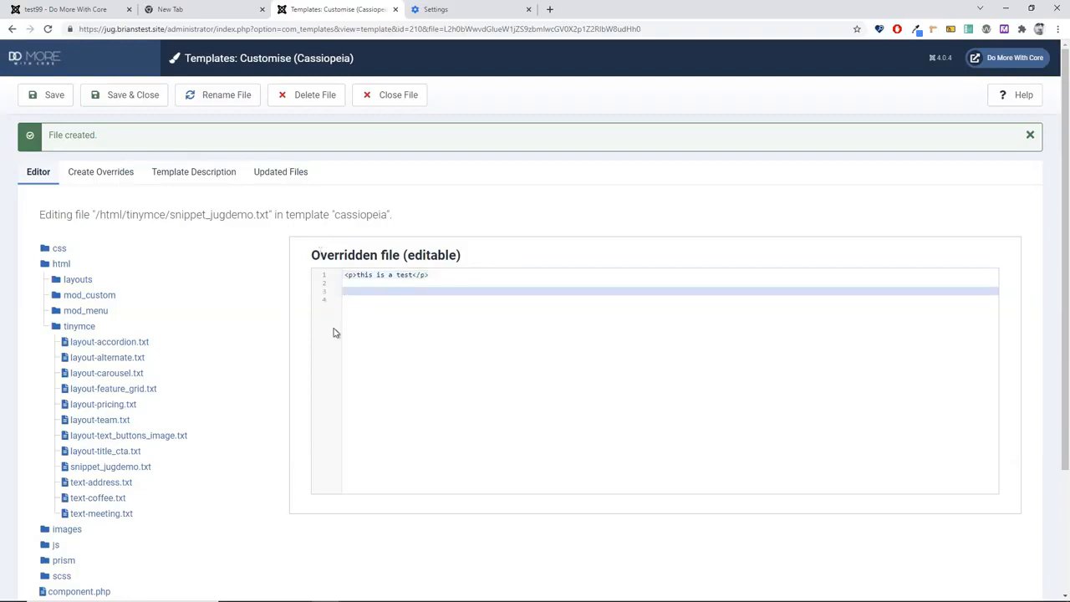
left_click(121, 97)
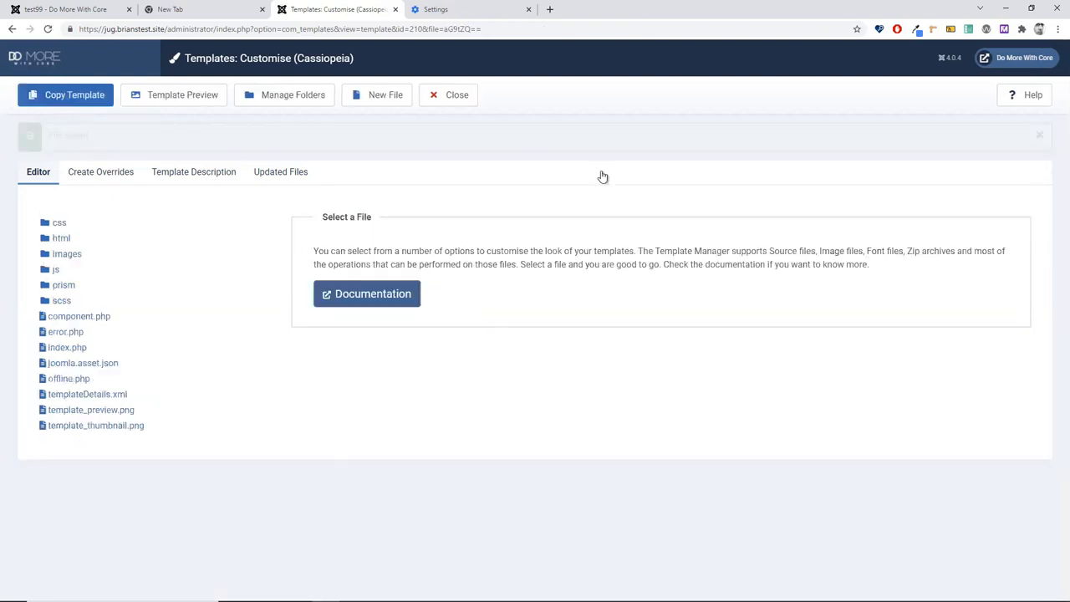
Step: Close the Cassiopeia customiser and start a blank article from Content > Articles
left_click(457, 101)
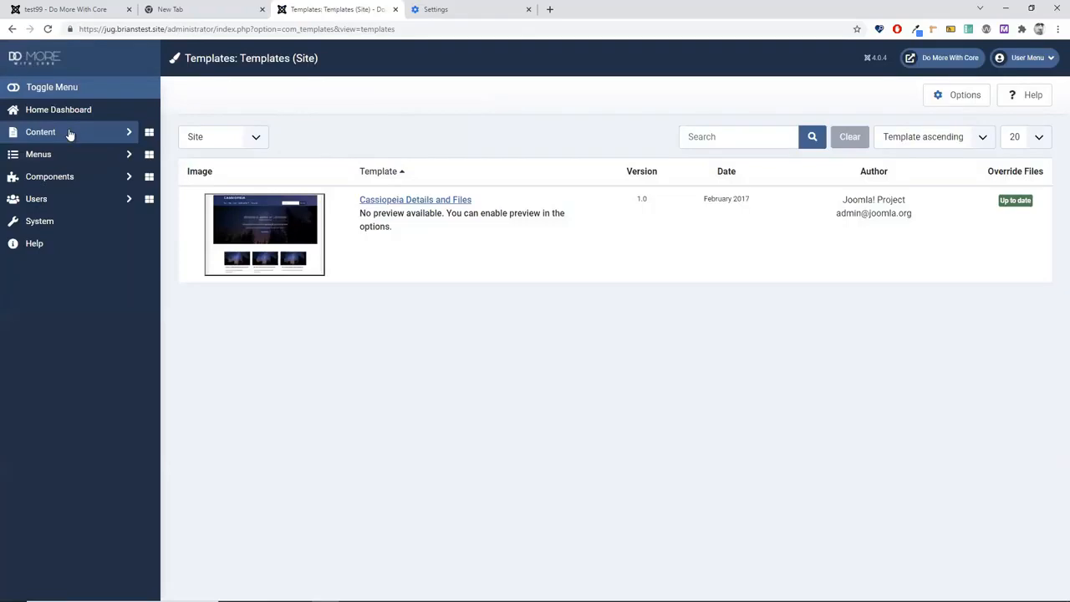
left_click(70, 136)
left_click(151, 155)
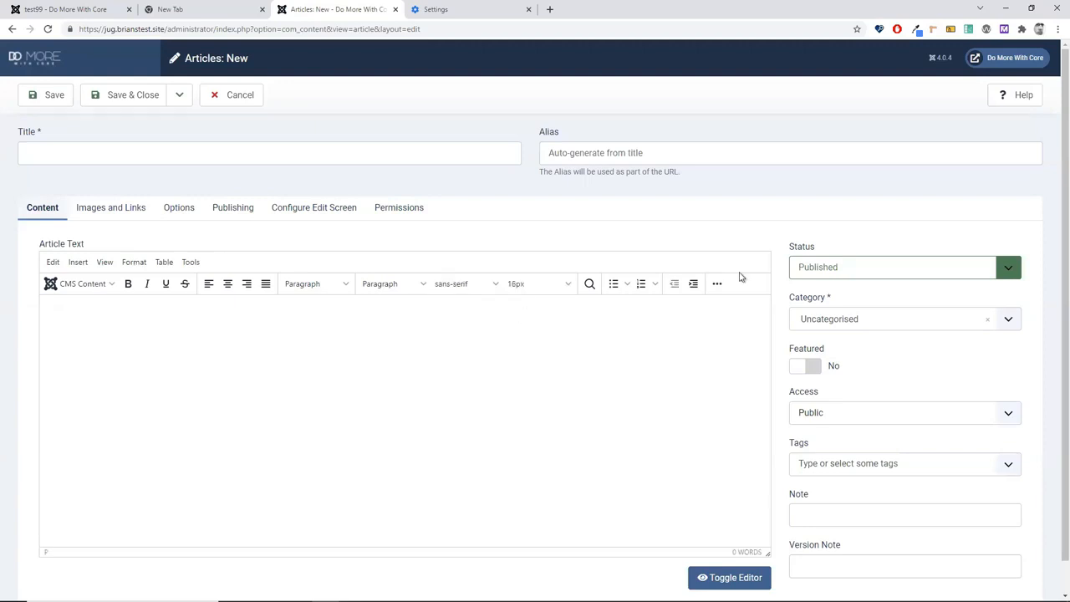
Step: Insert the snippet_jugdemo template into the article body as a test, then delete it
left_click(716, 284)
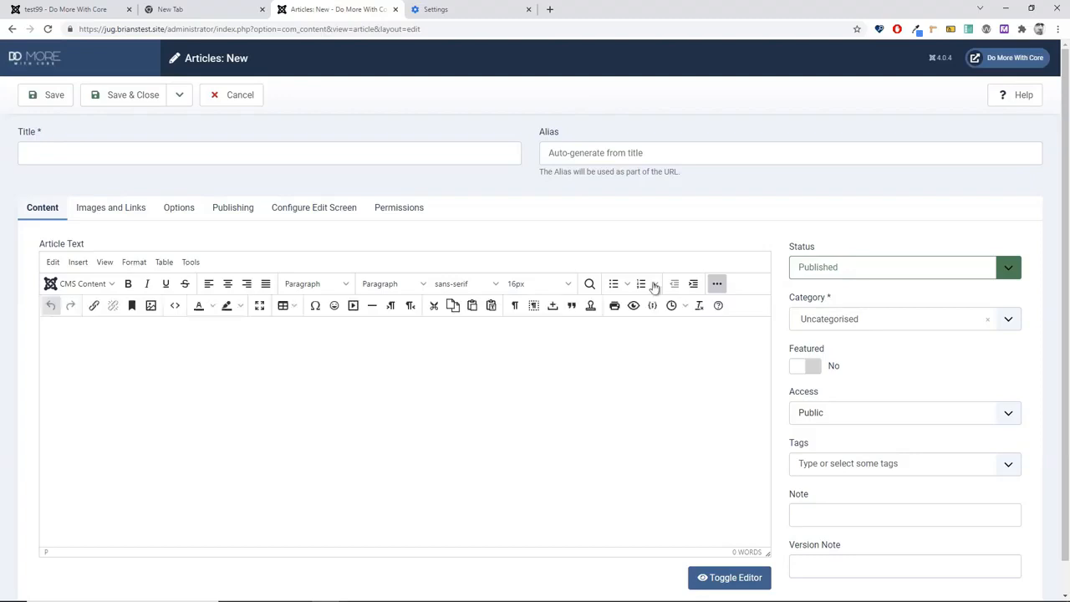
left_click(588, 306)
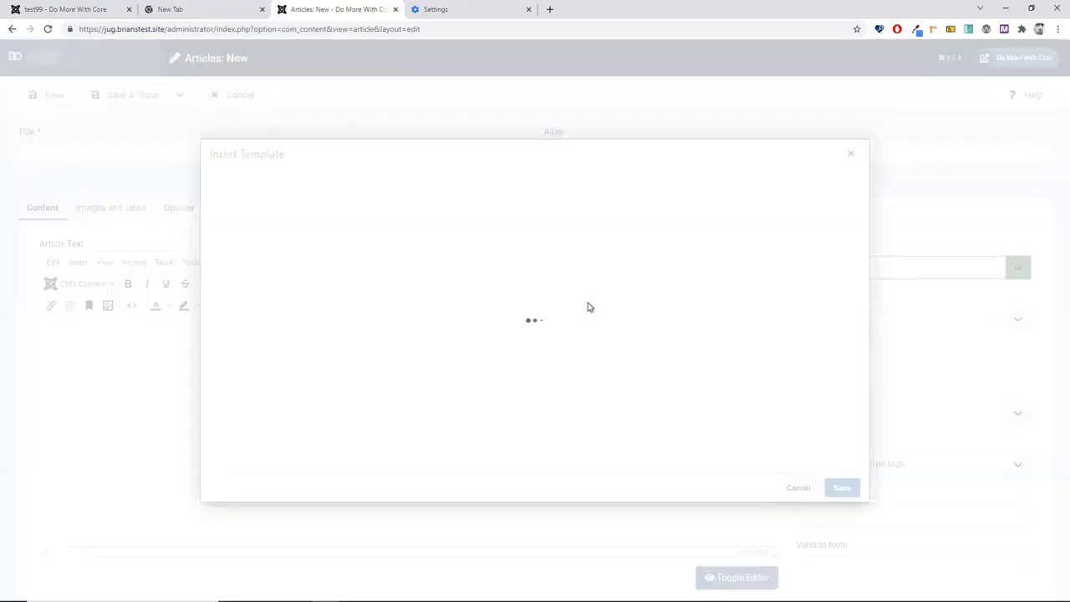
left_click(296, 192)
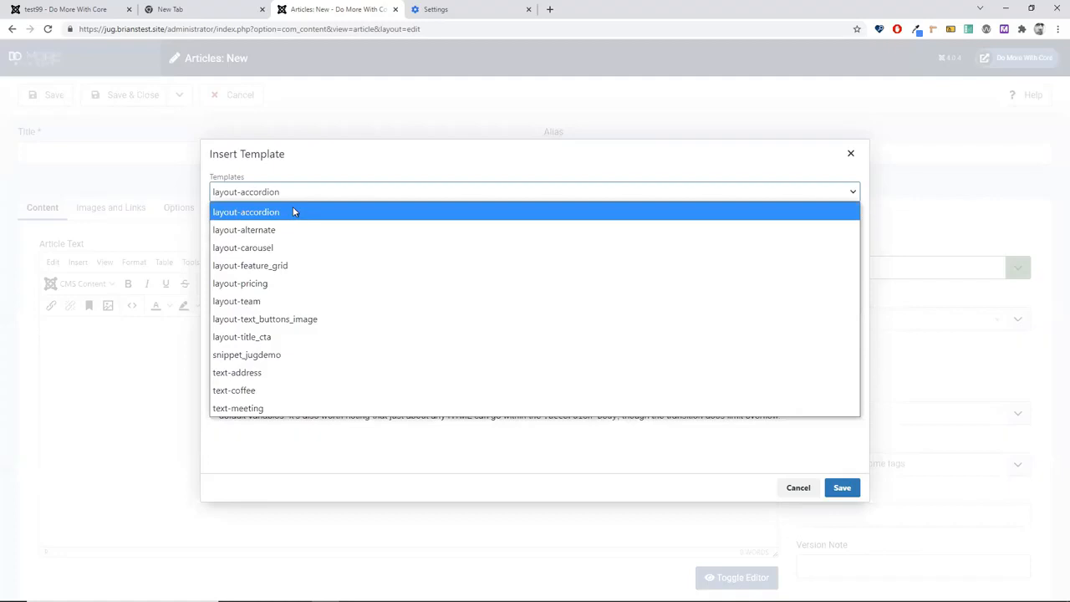
left_click(234, 354)
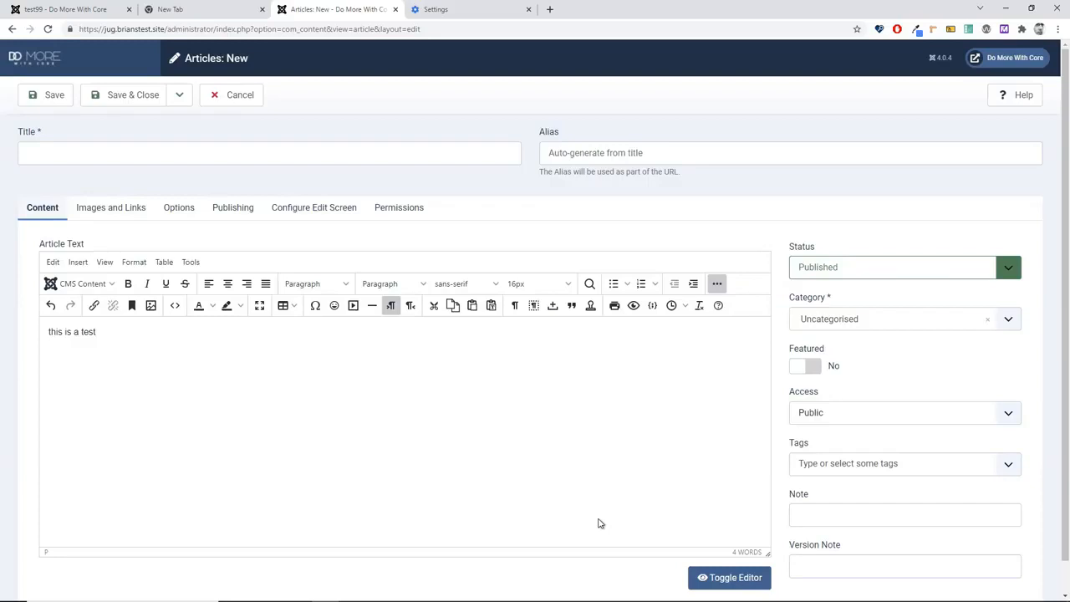
key("BackSpace")
key("BackSpace")
key("BackSpace")
key("BackSpace")
key("BackSpace")
key("BackSpace")
key("BackSpace")
key("BackSpace")
key("BackSpace")
key("BackSpace")
key("BackSpace")
key("BackSpace")
key("BackSpace")
key("BackSpace")
mouse_move(671, 601)
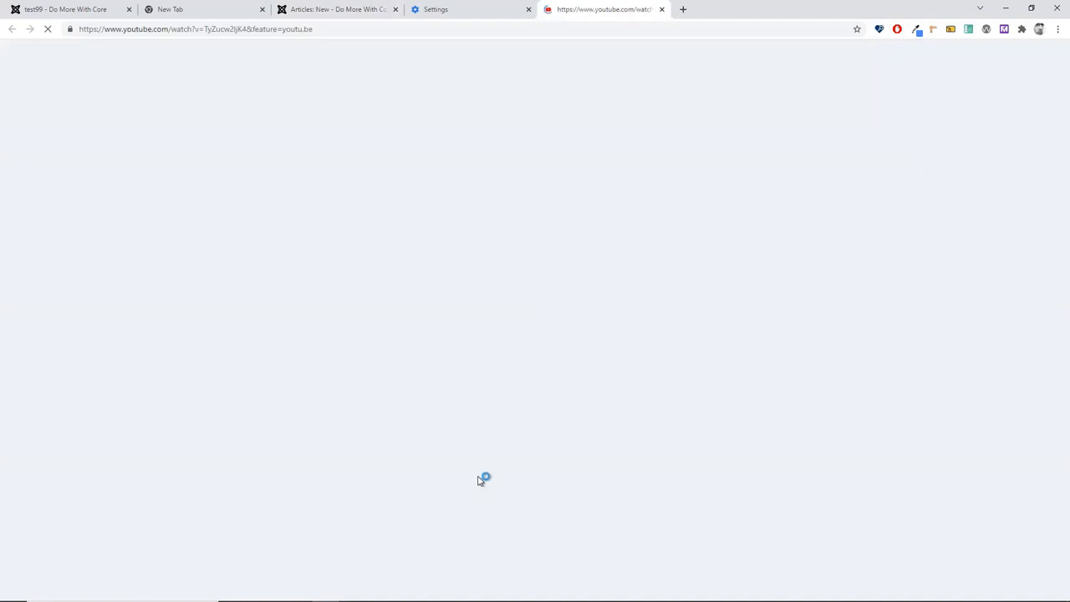
Step: Check the YouTube video and Google Maps tabs, then return to the Articles: New editor
left_click(568, 12)
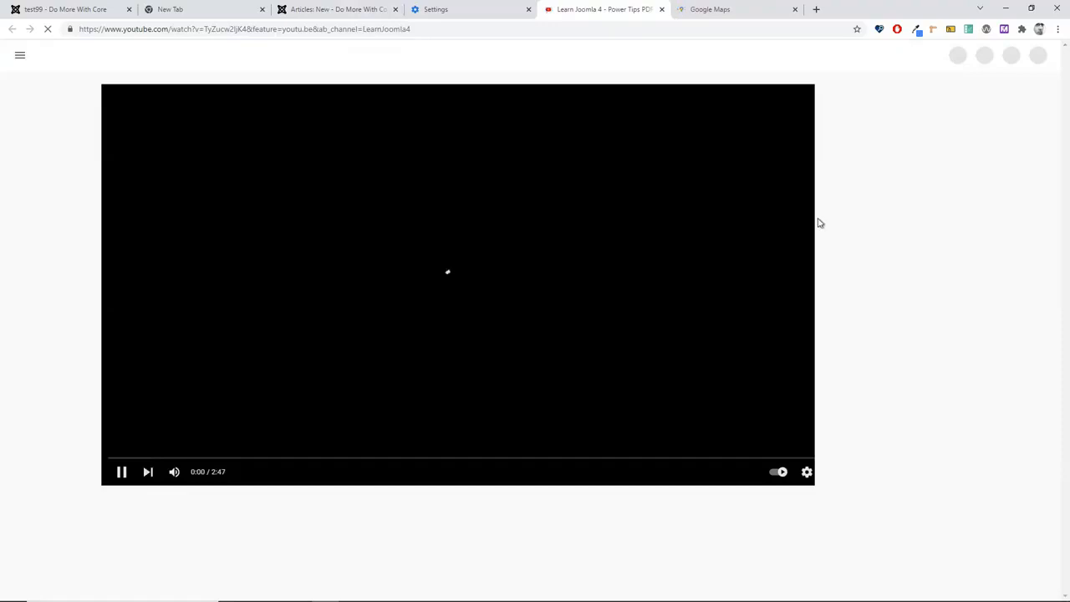
left_click(460, 29)
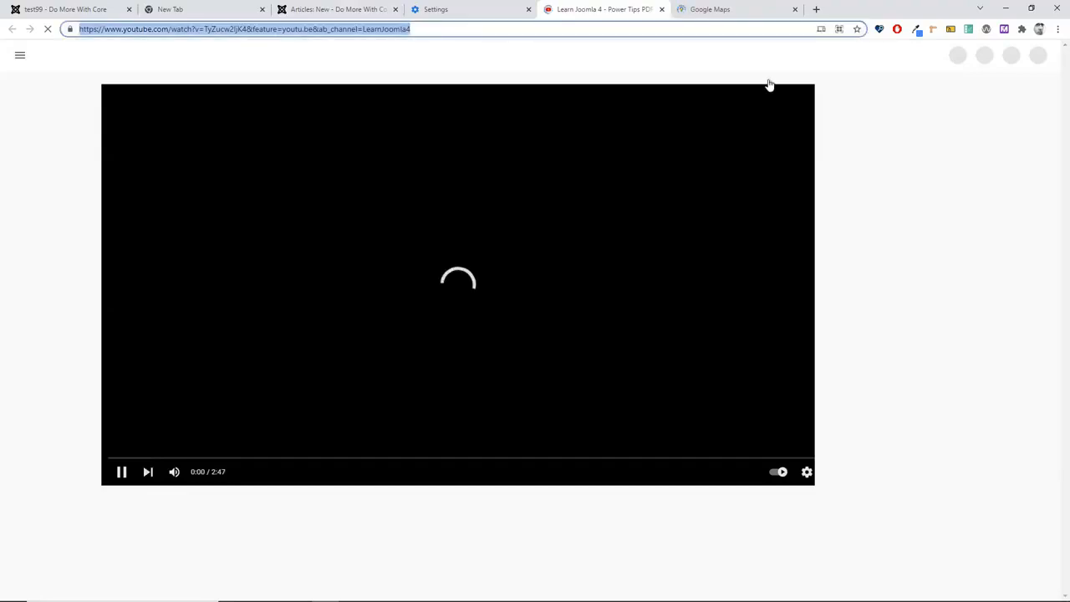
left_click(733, 10)
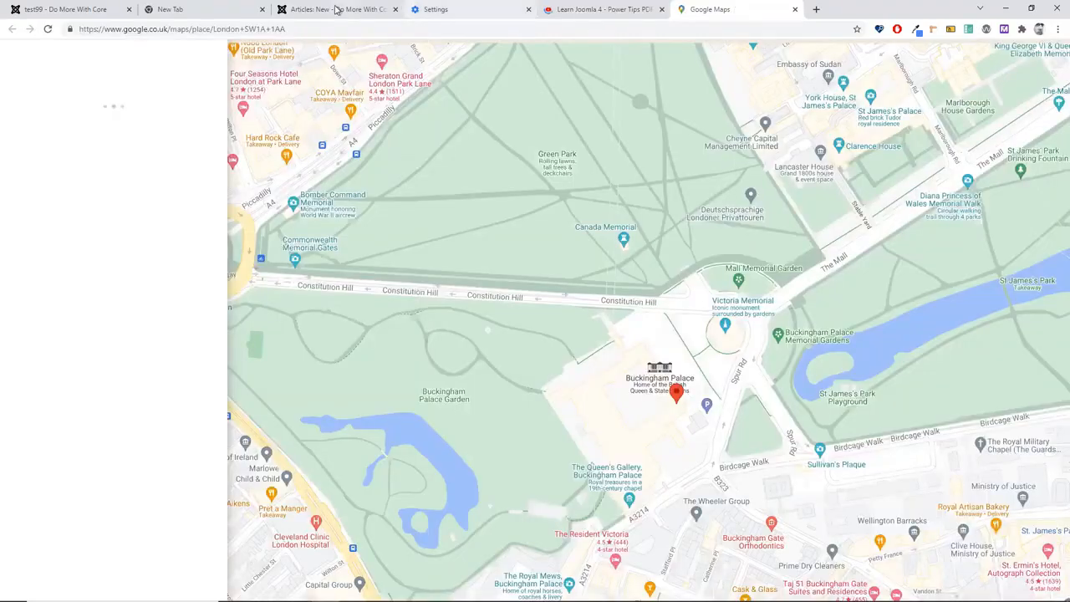
left_click(337, 9)
left_click(353, 306)
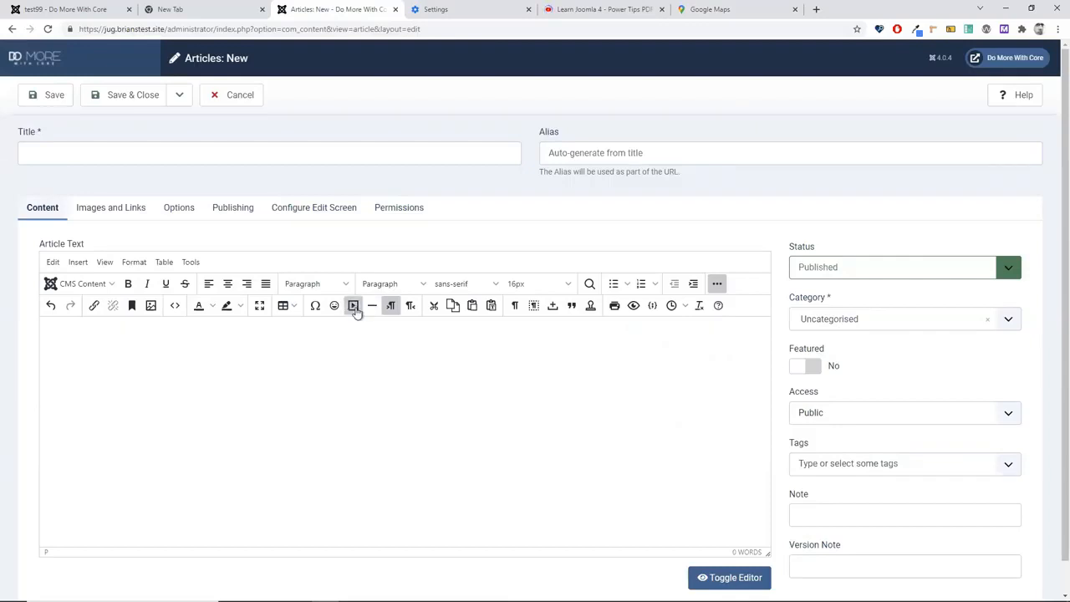
Step: Open Insert/Edit Media, look through its General, Advanced and Embed tabs, and focus Source
left_click(353, 306)
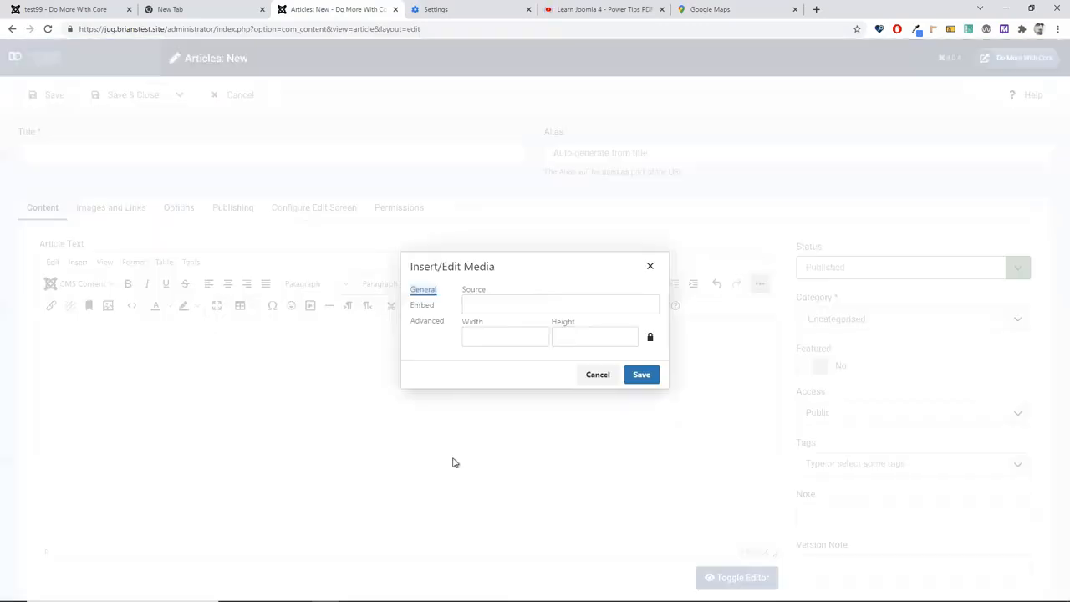
left_click(425, 321)
left_click(421, 305)
left_click(422, 290)
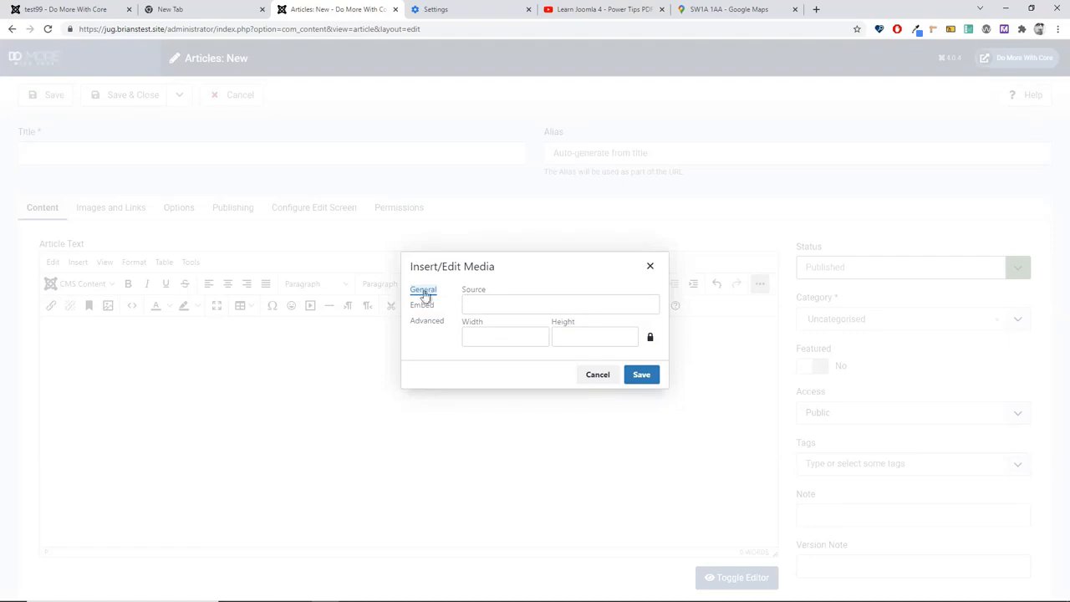
left_click(536, 306)
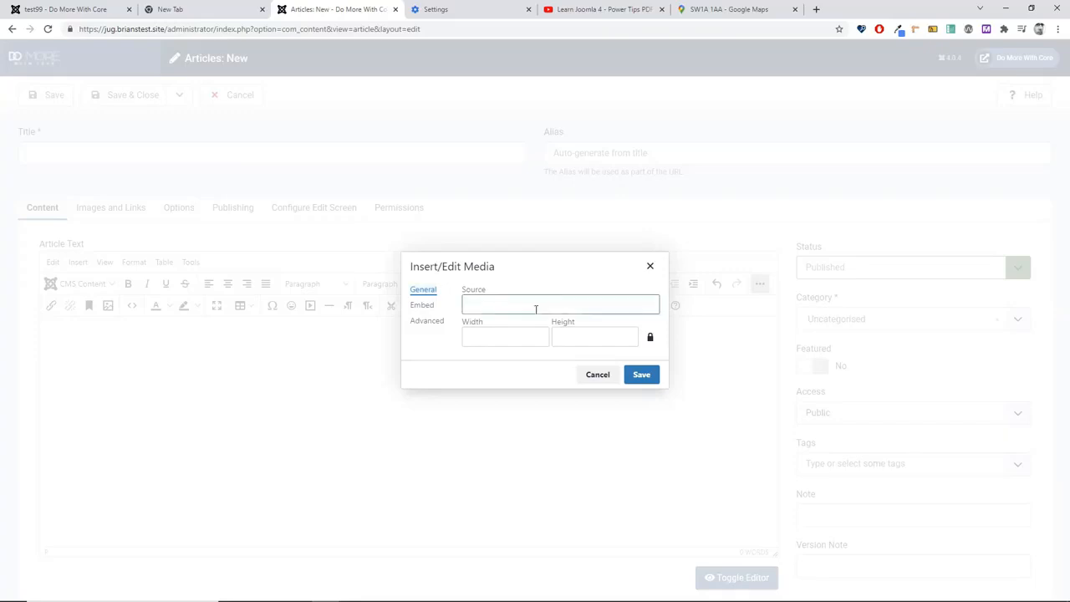
left_click(615, 10)
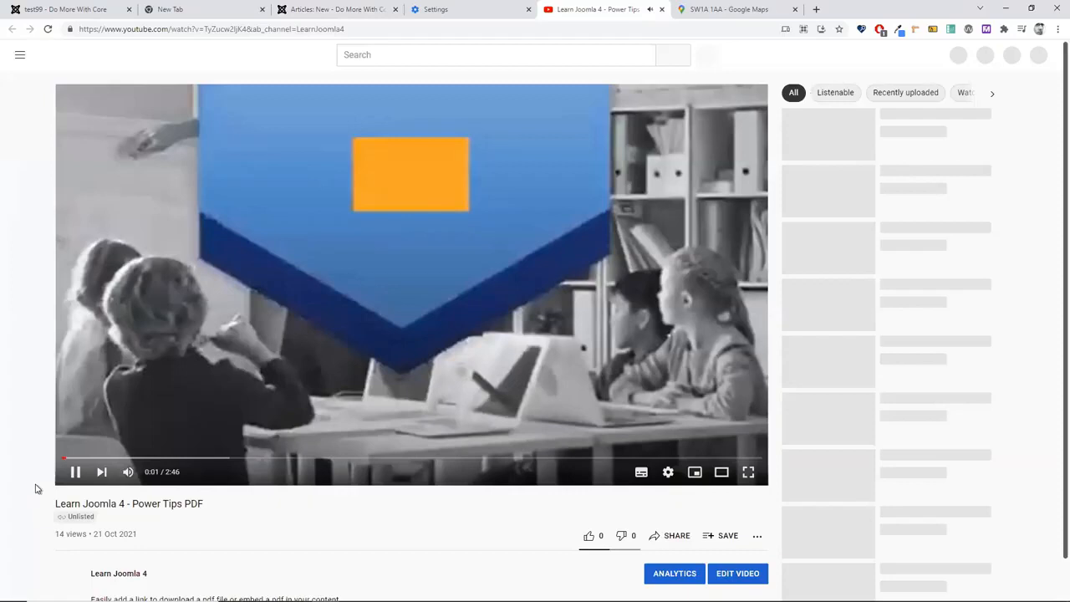
left_click(78, 477)
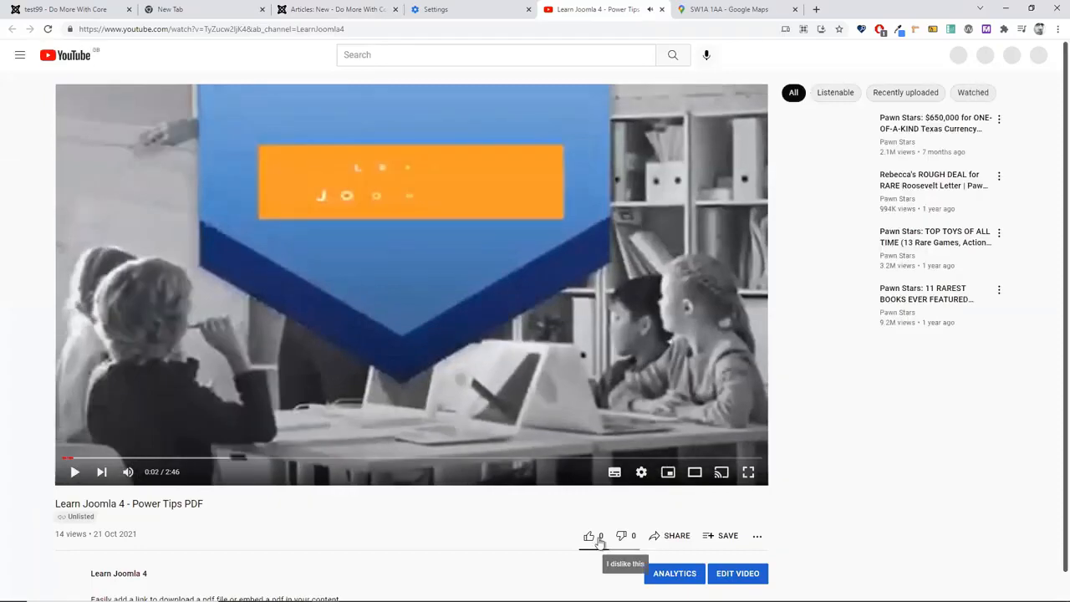
scroll(643, 528, "down", 1)
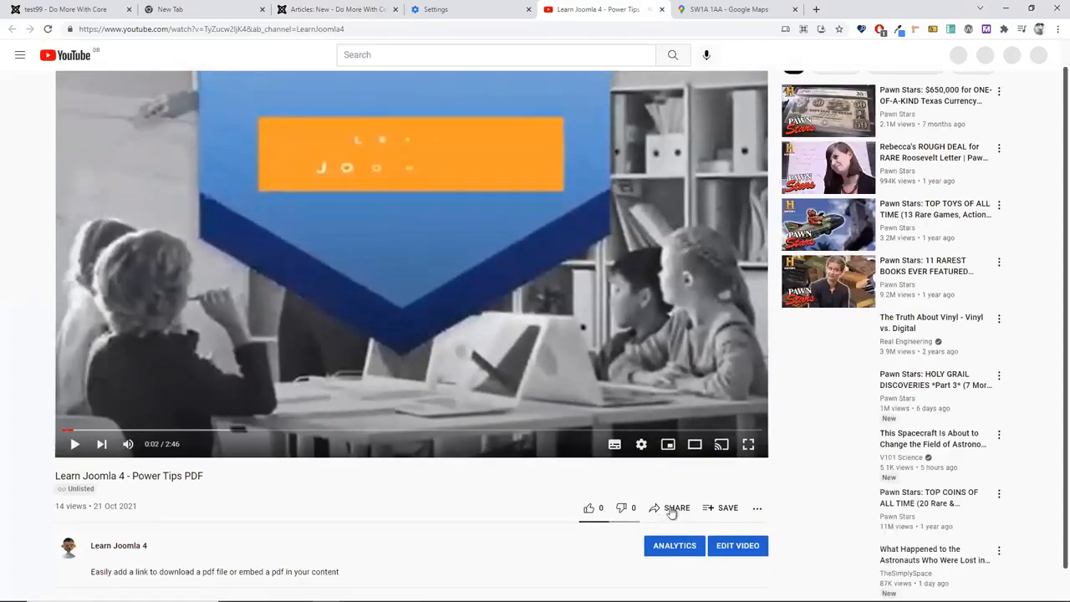
left_click(672, 510)
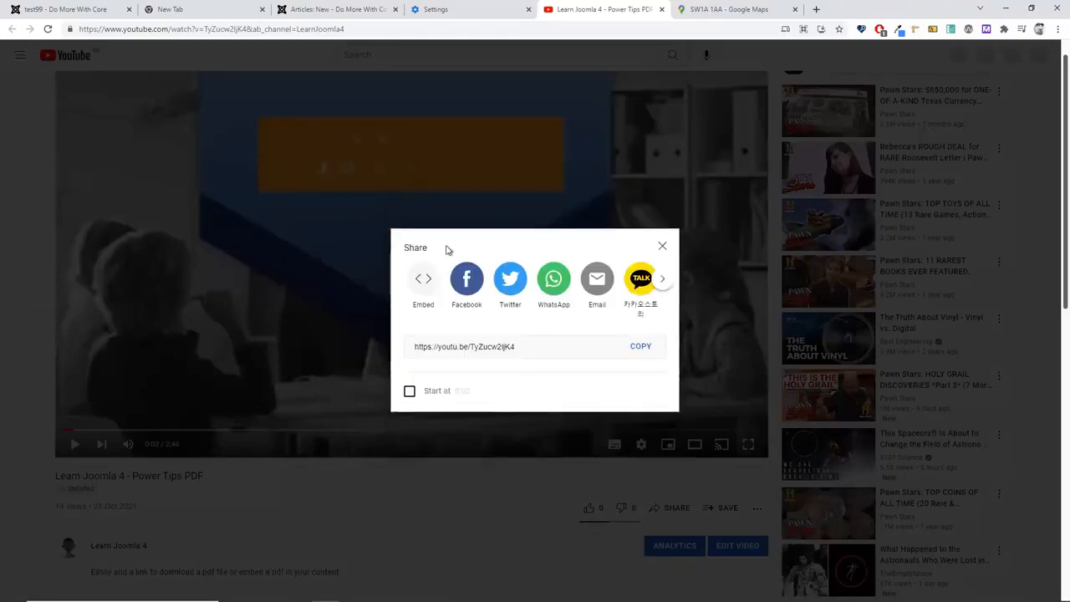
left_click(623, 343)
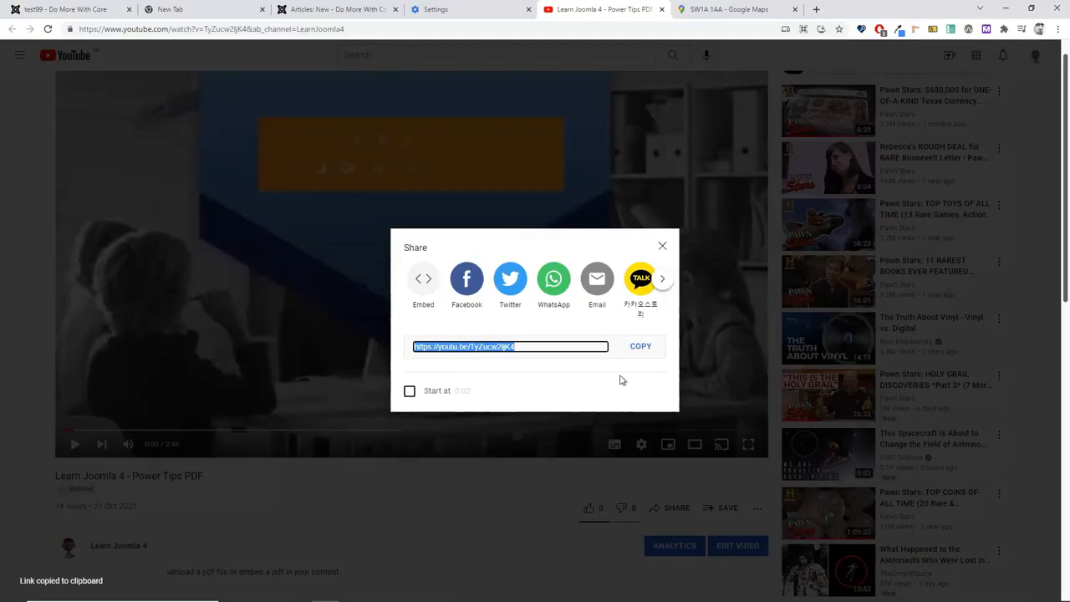
left_click(310, 10)
left_click(496, 306)
Step: Paste the YouTube link as media source, insert the 560×314 video, then delete it
right_click(497, 306)
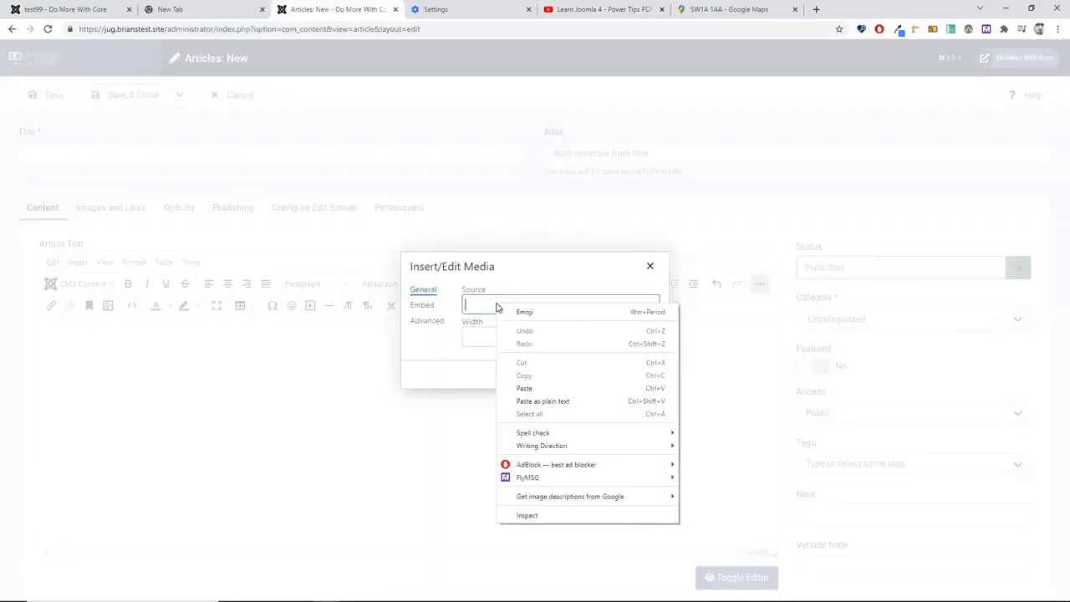
left_click(536, 405)
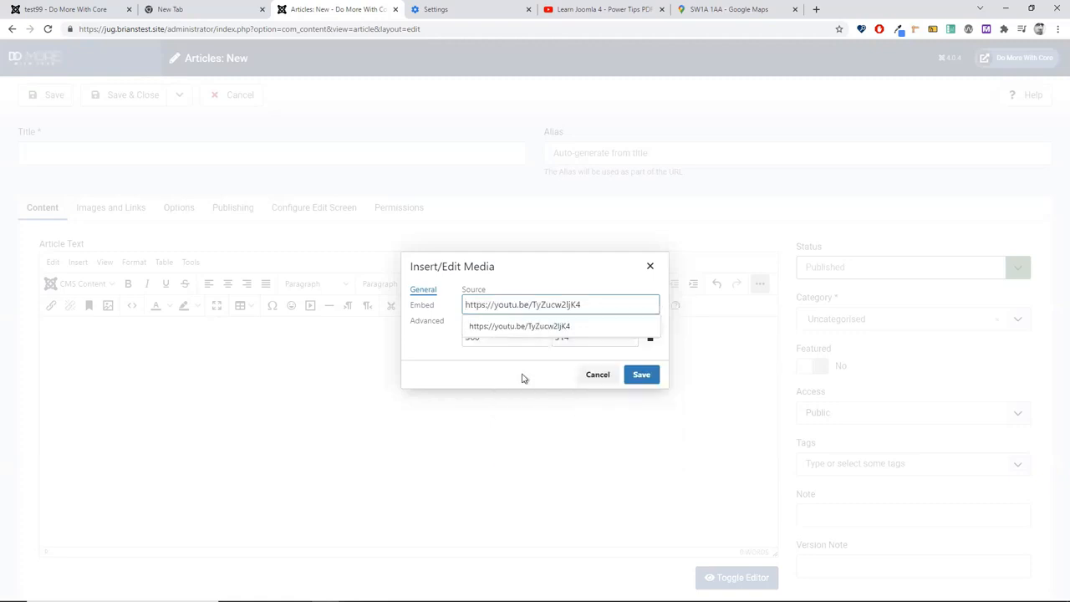
key("Tab")
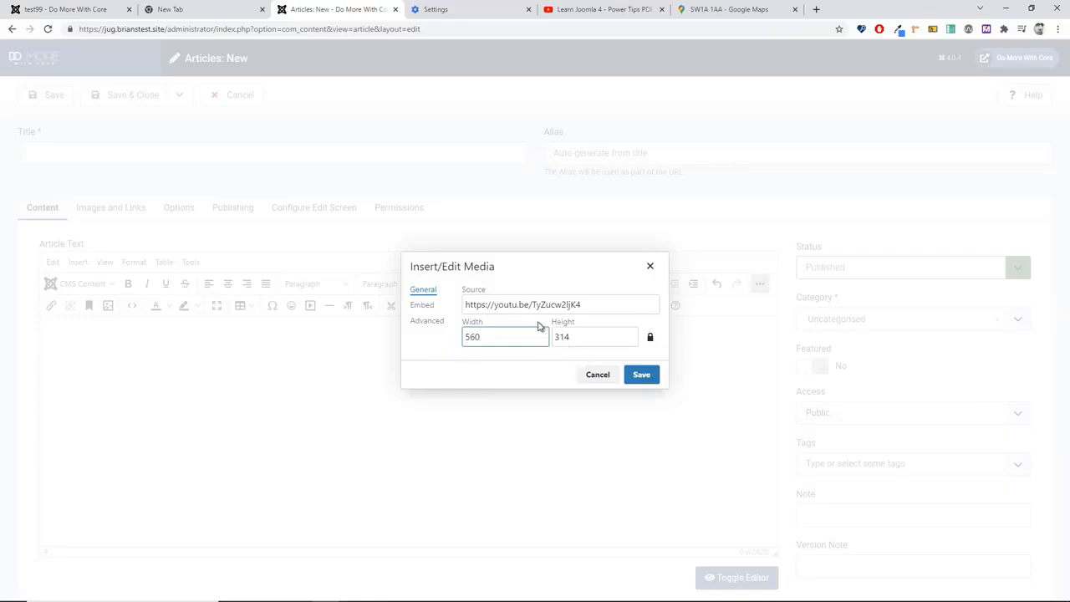
left_click(642, 376)
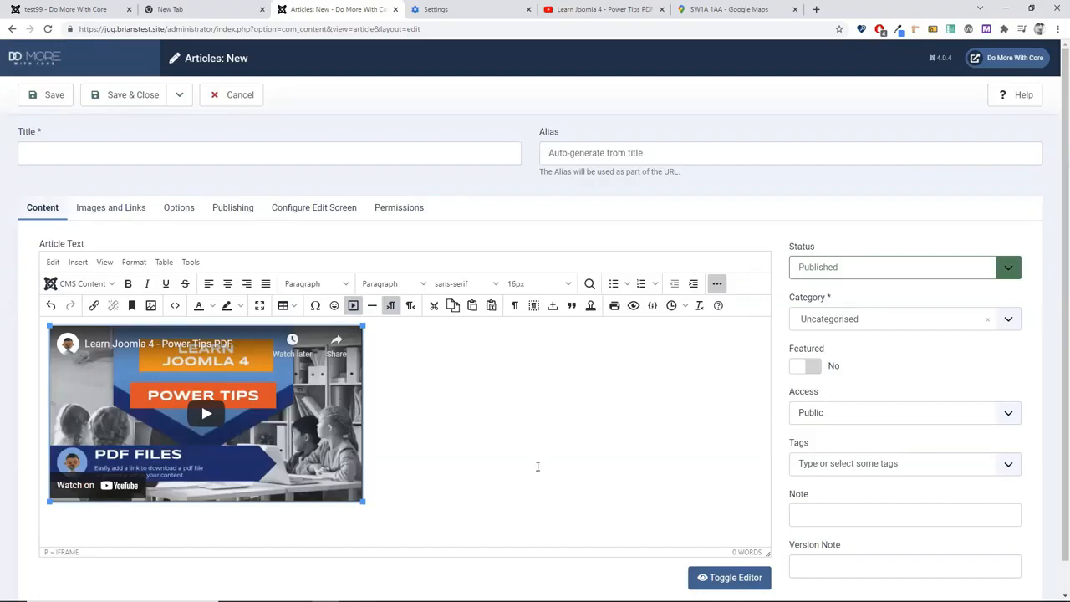
key("Delete")
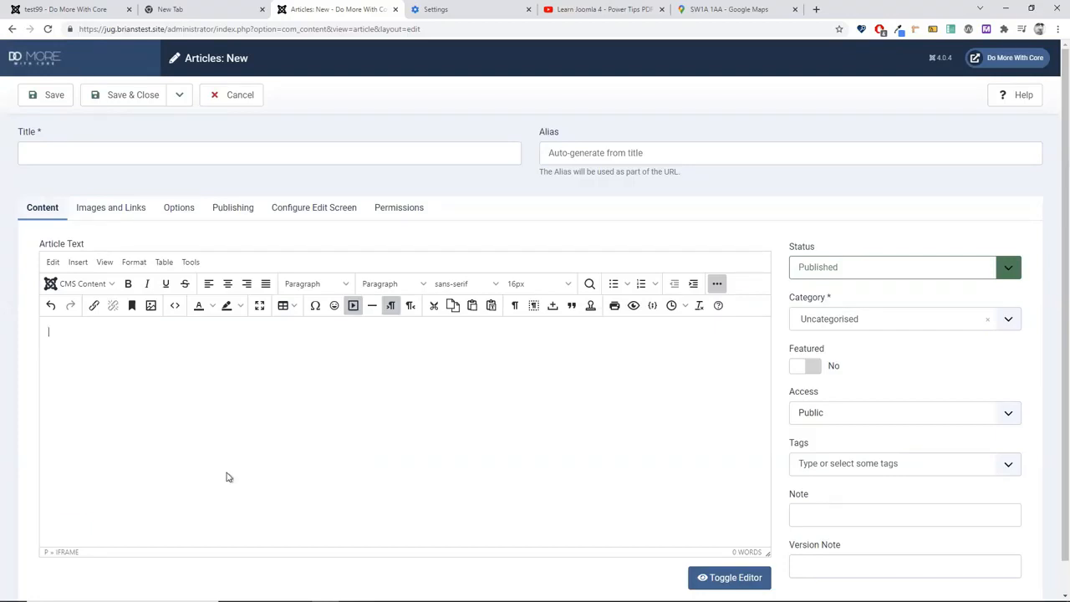
Step: Copy the 560×315 iframe embed code for the Learn Joomla 4 - Power Tips PDF video
left_click(600, 9)
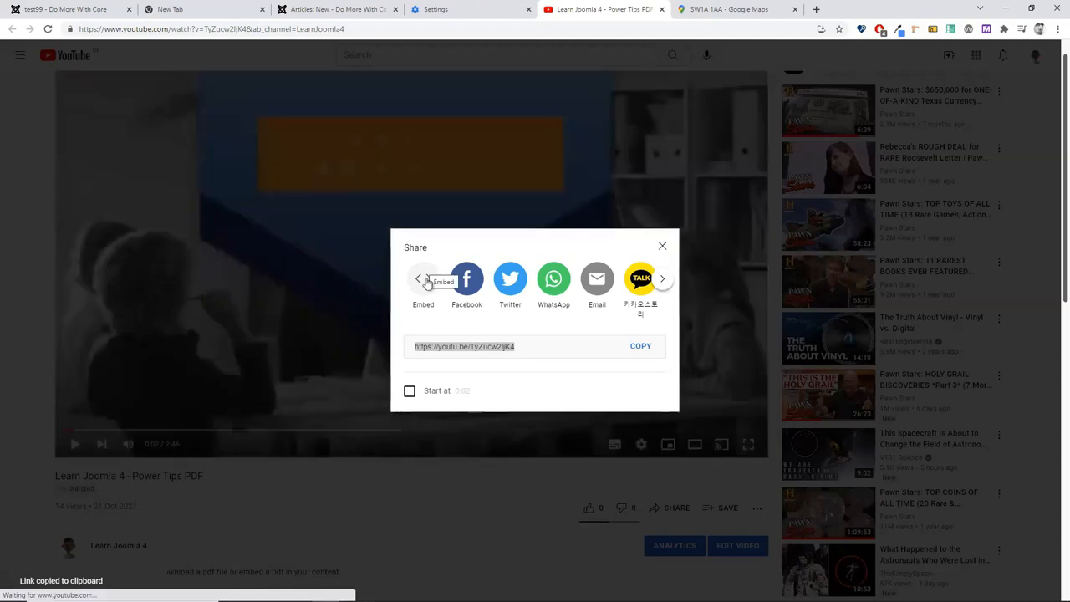
left_click(425, 281)
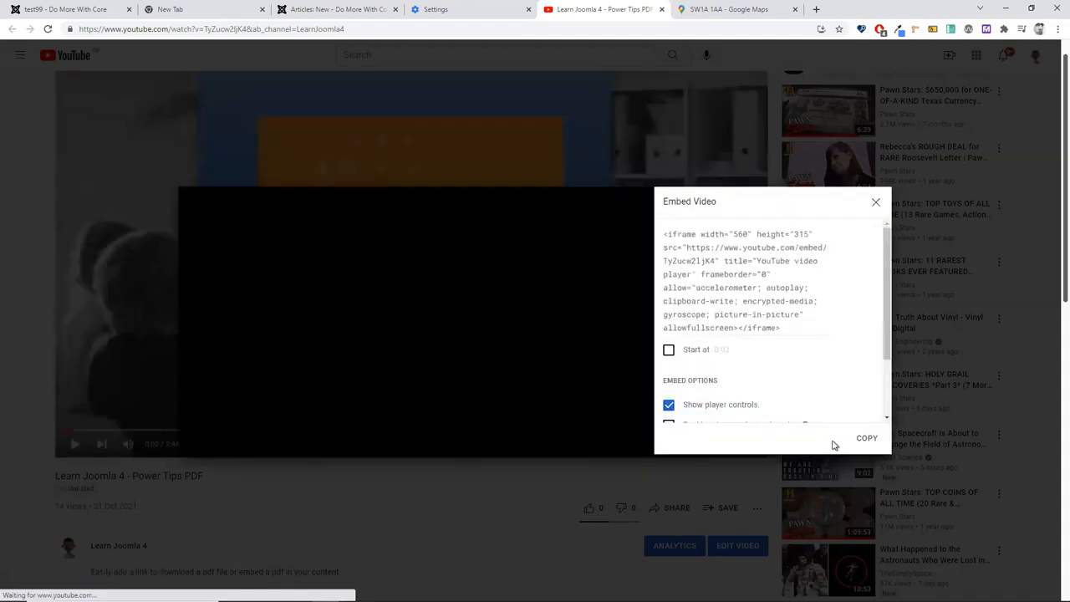
left_click(870, 441)
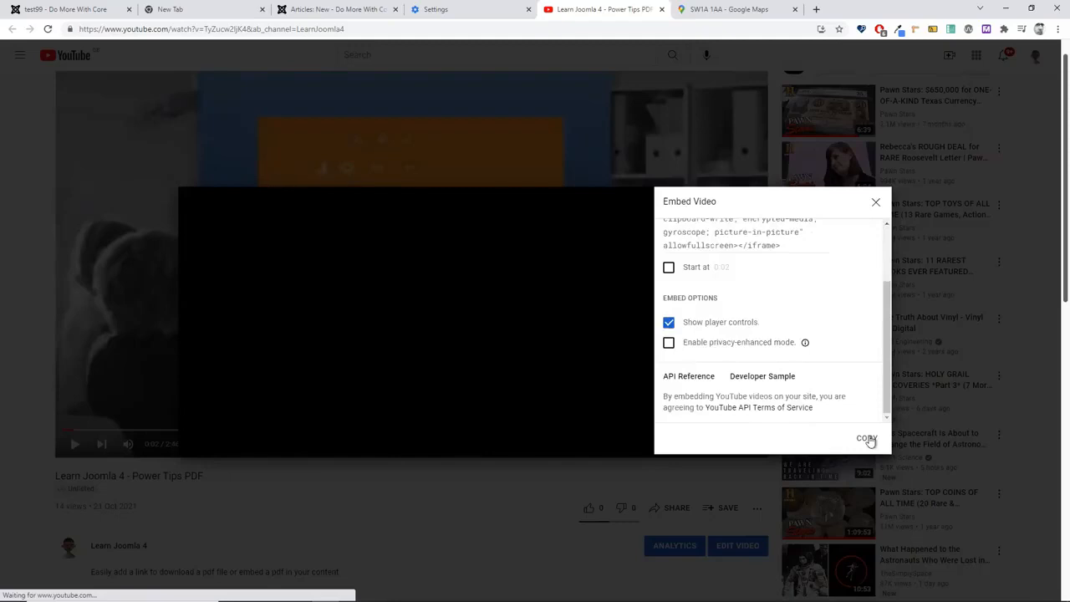
left_click(870, 441)
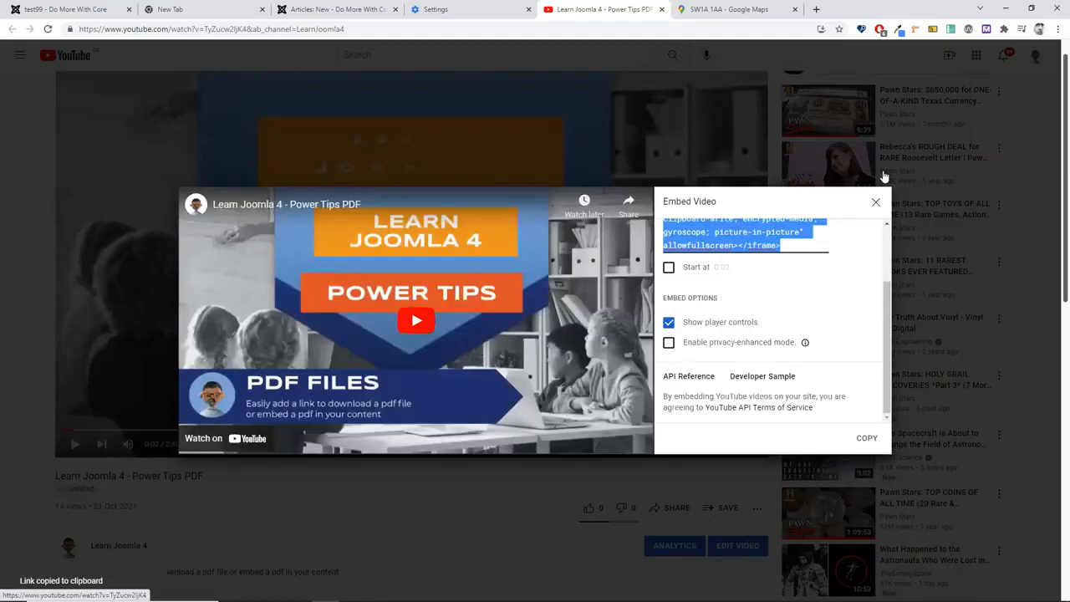
left_click(913, 560)
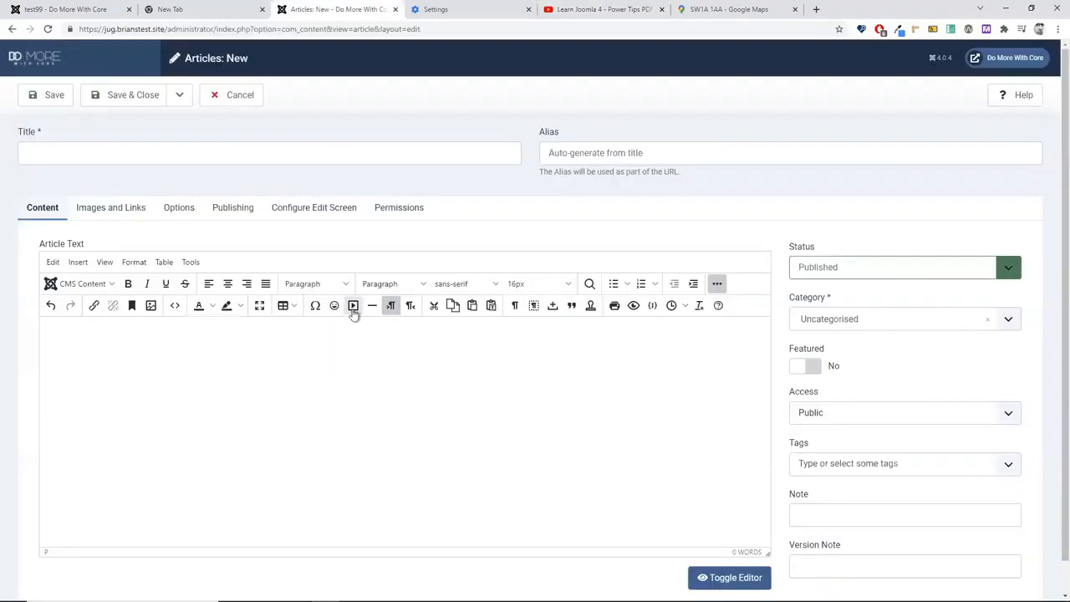
left_click(353, 306)
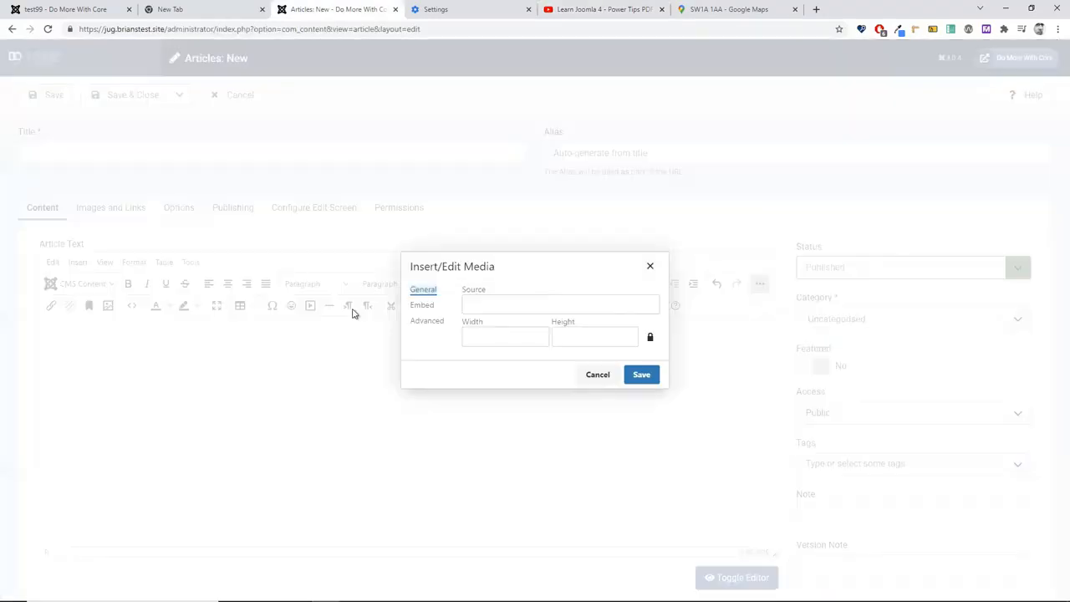
Step: Paste the YouTube iframe code into the Embed tab and insert the player into the article
left_click(422, 305)
left_click(538, 319)
key("ctrl+v")
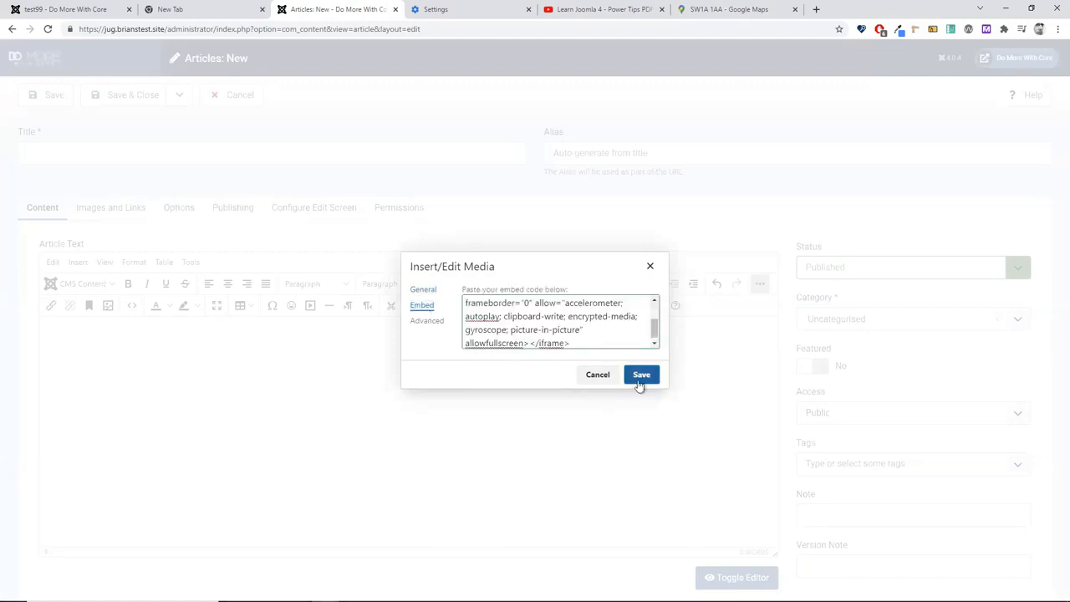
left_click(641, 376)
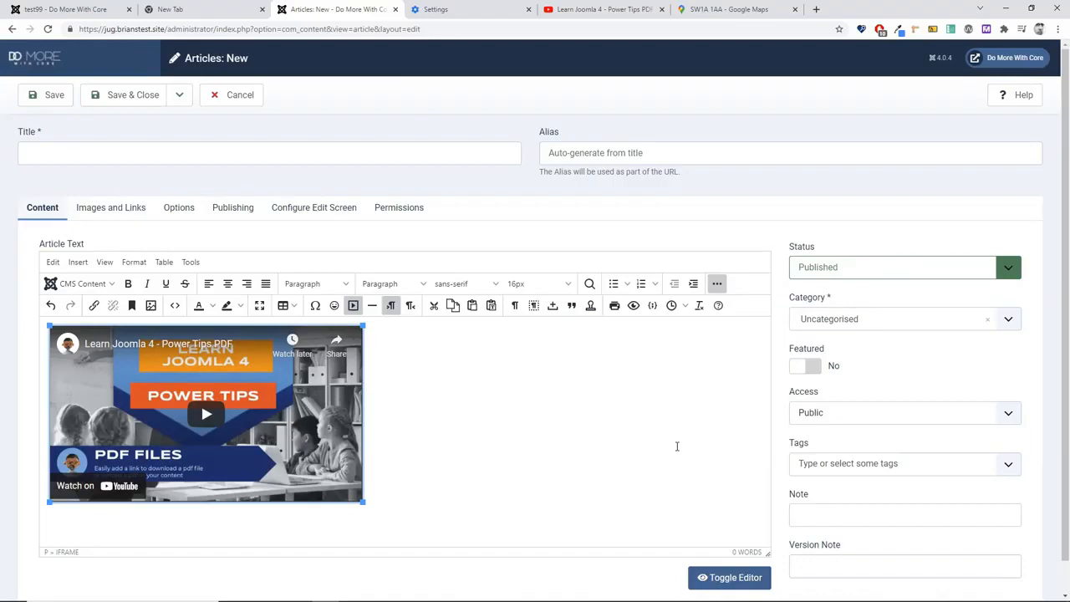
Step: Expand the 'jom' snippet below the video into sample article text
left_click(464, 470)
type("jom")
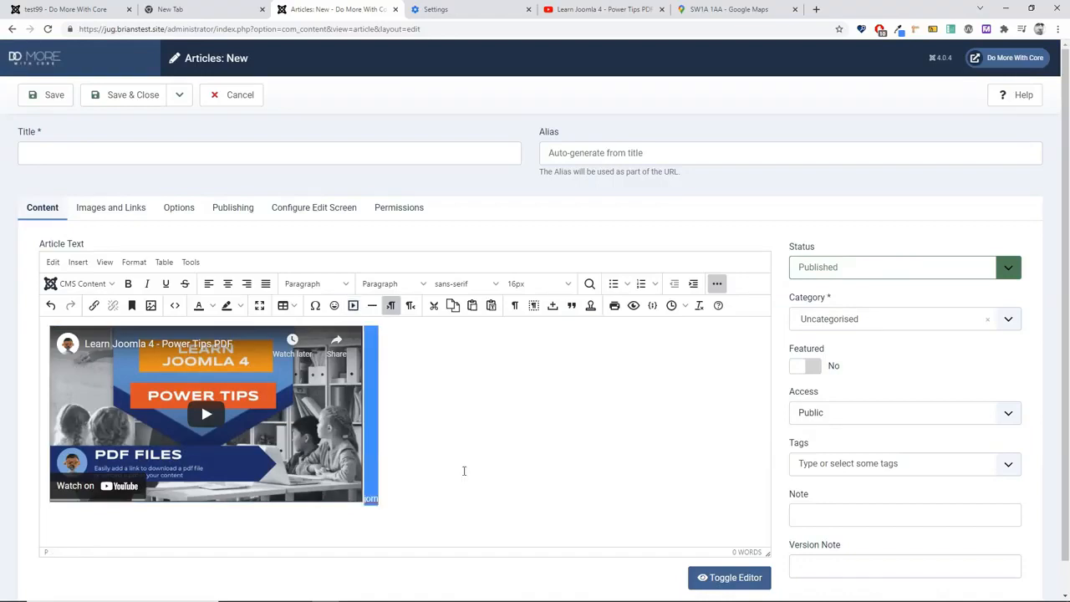
key("Return")
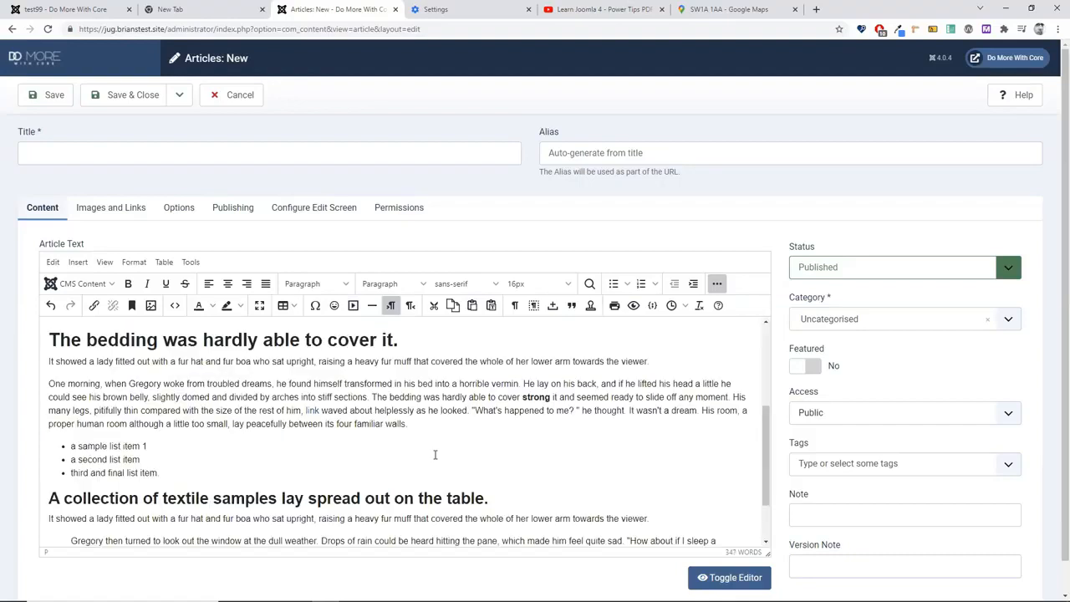
Step: Add an empty paragraph after 'towards the viewer.' in the textile-samples section
scroll(434, 455, "up", 4)
scroll(565, 384, "down", 2)
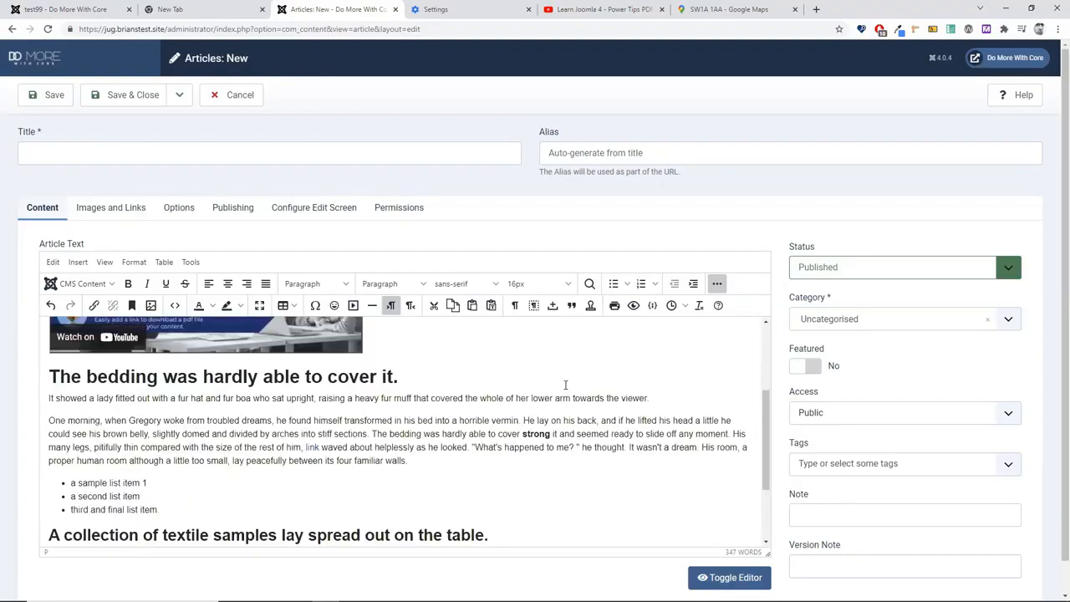
scroll(577, 410, "down", 2)
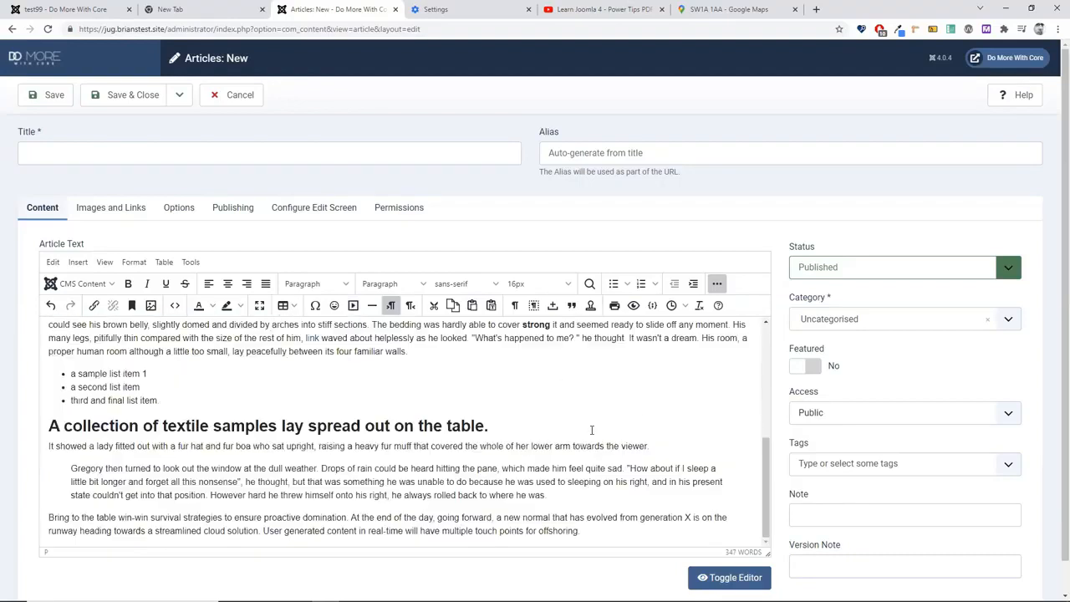
left_click(672, 444)
key("Return")
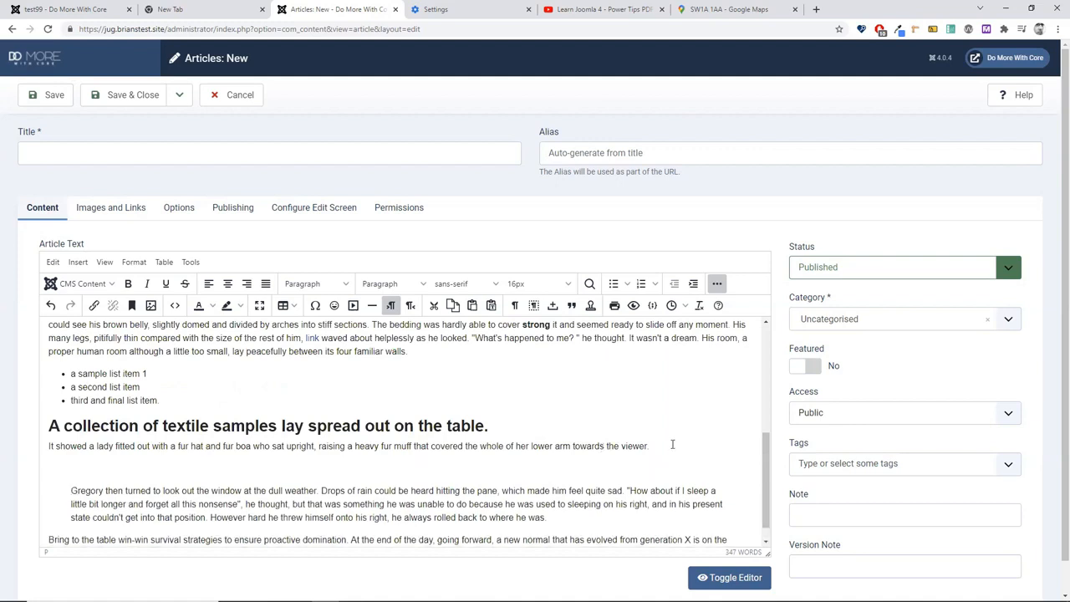
left_click(732, 8)
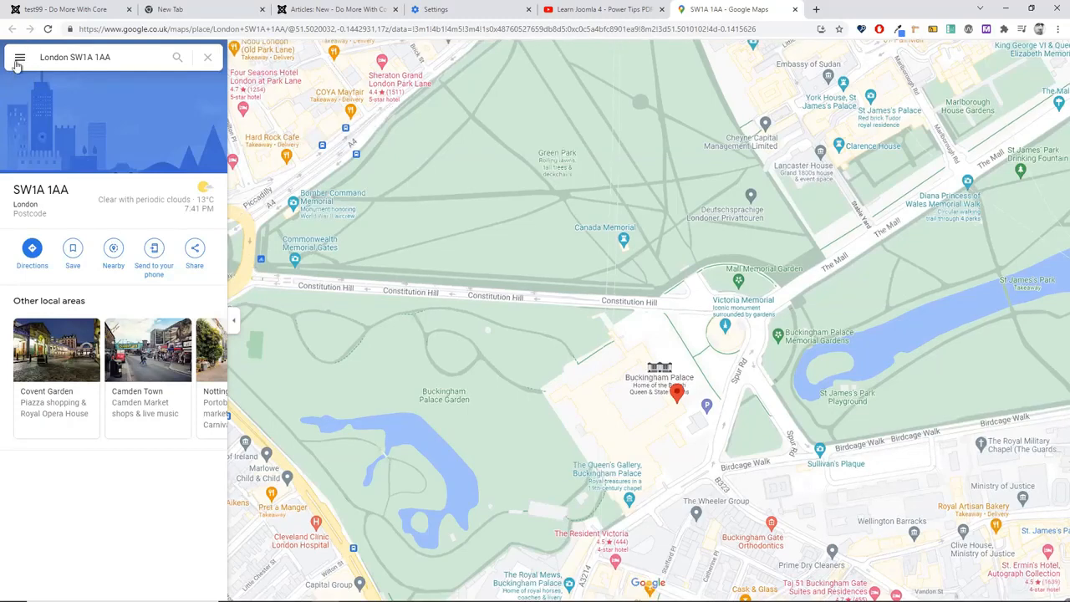
Step: Copy the medium-size Google Maps embed HTML for SW1A 1AA, Buckingham Palace
left_click(19, 59)
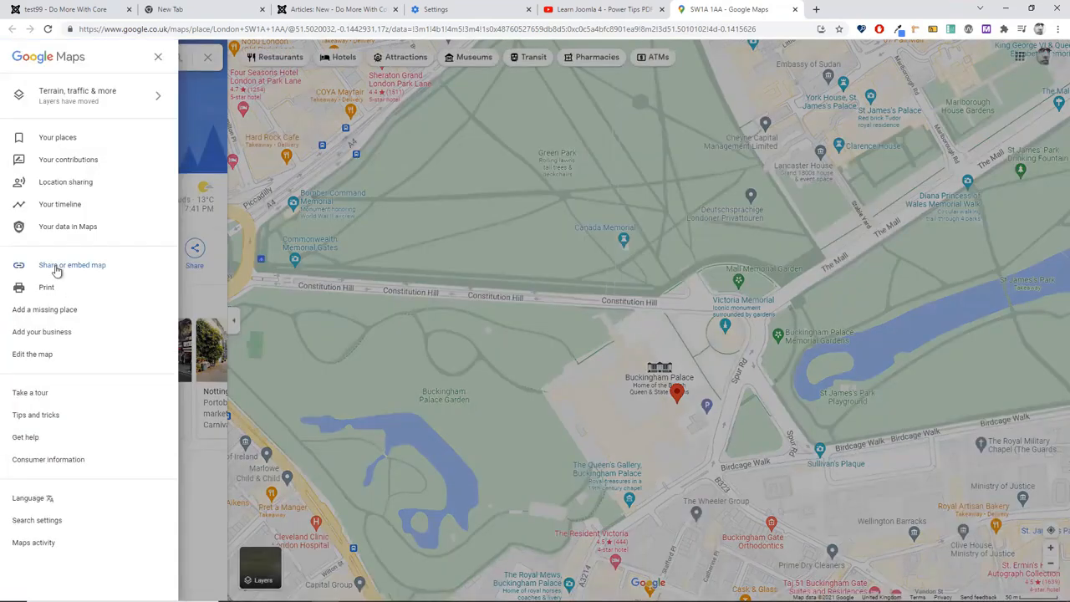
left_click(56, 266)
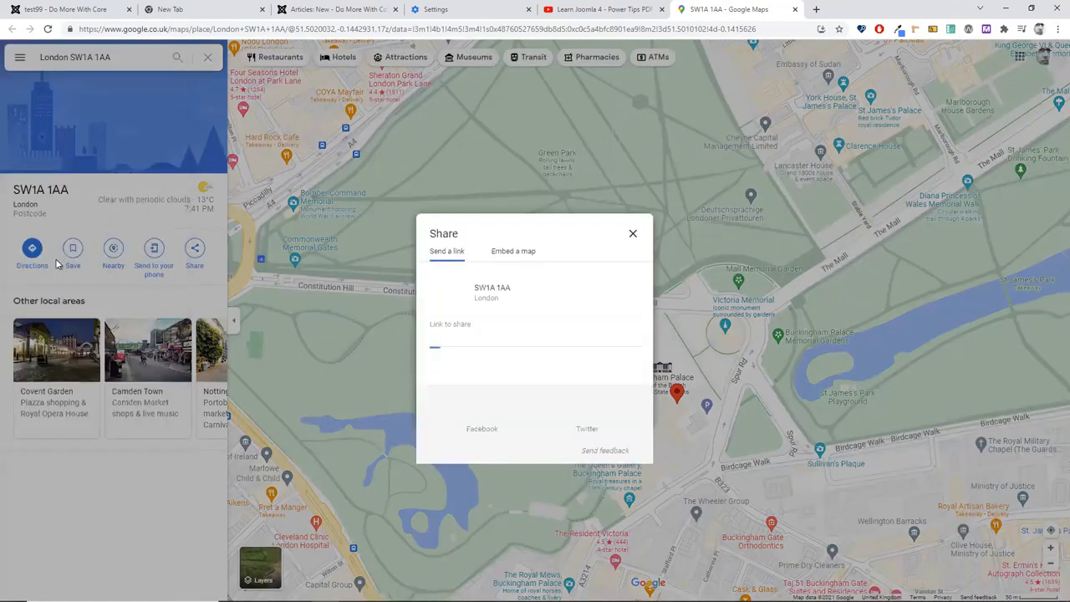
left_click(533, 252)
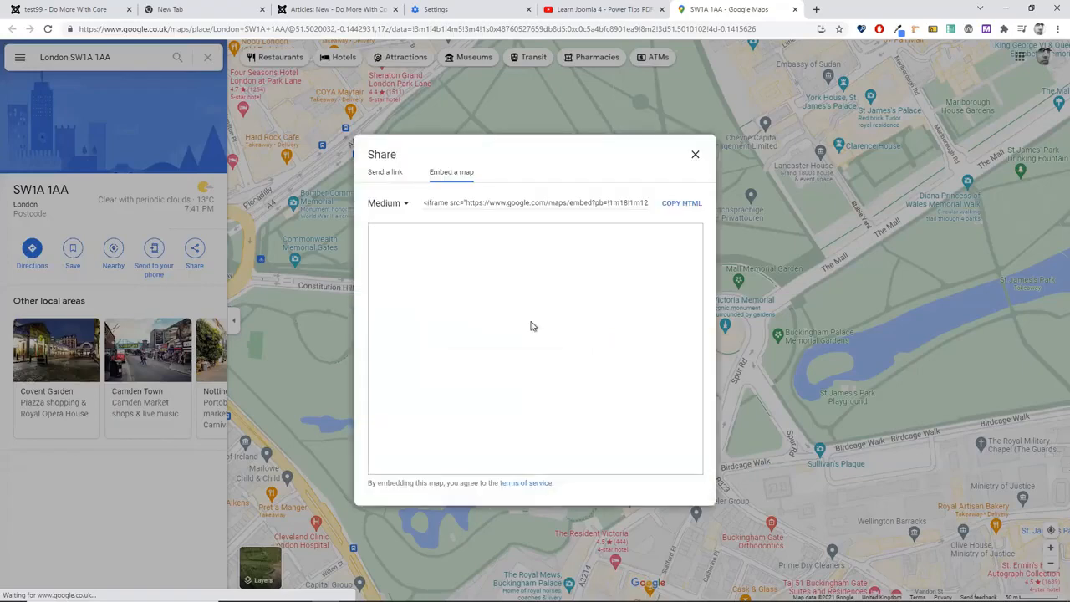
left_click(398, 208)
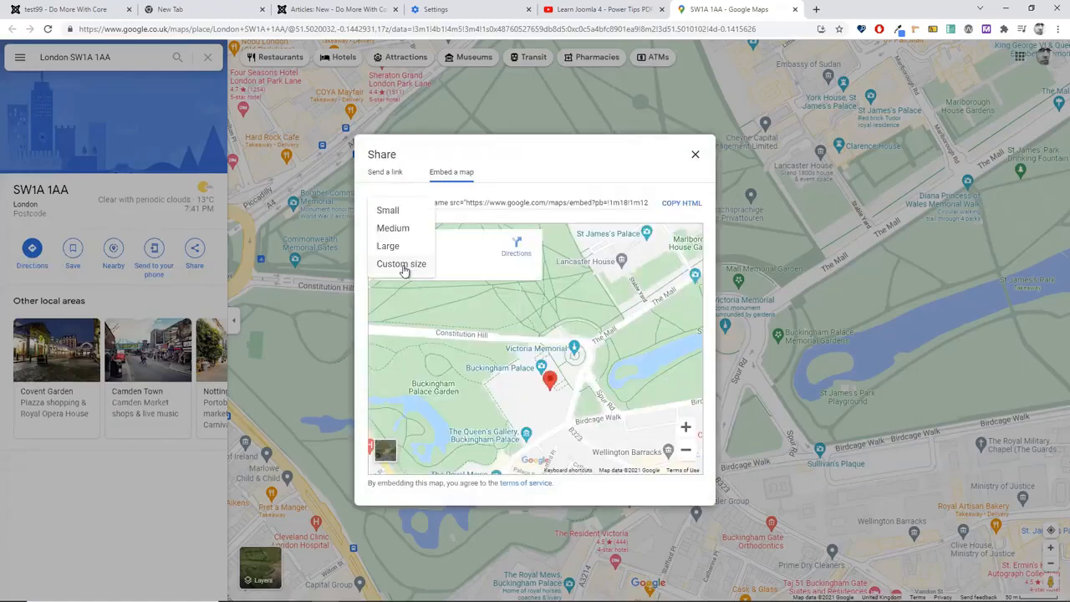
left_click(385, 147)
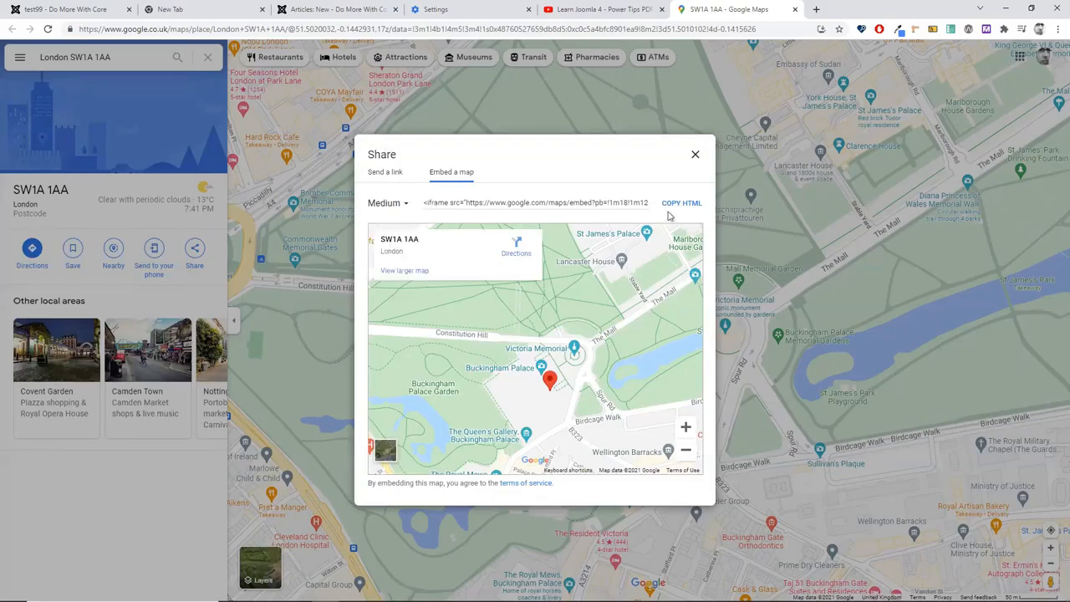
left_click(676, 202)
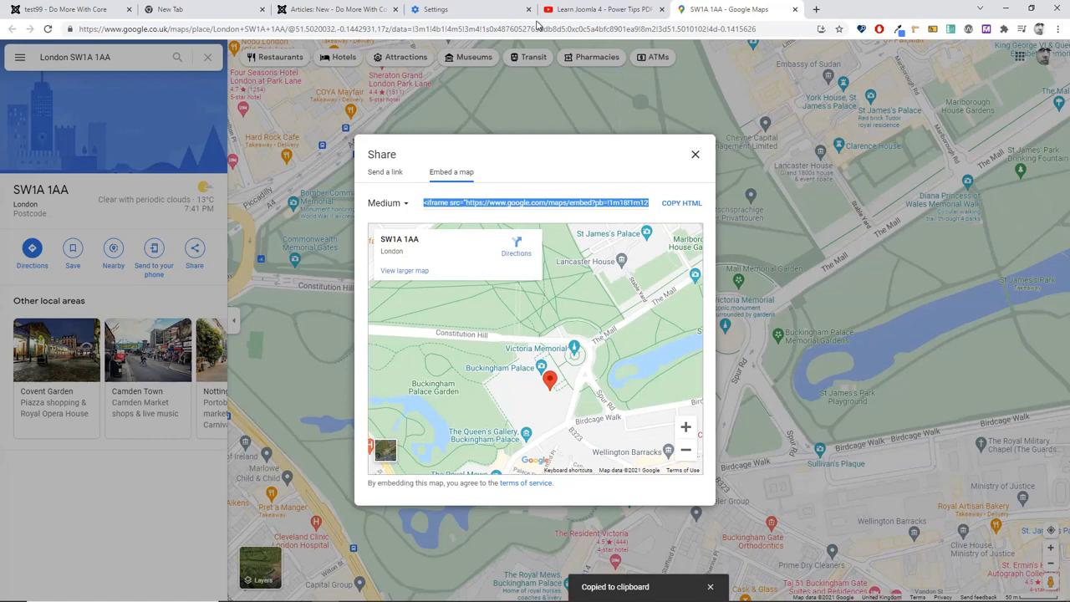
left_click(367, 10)
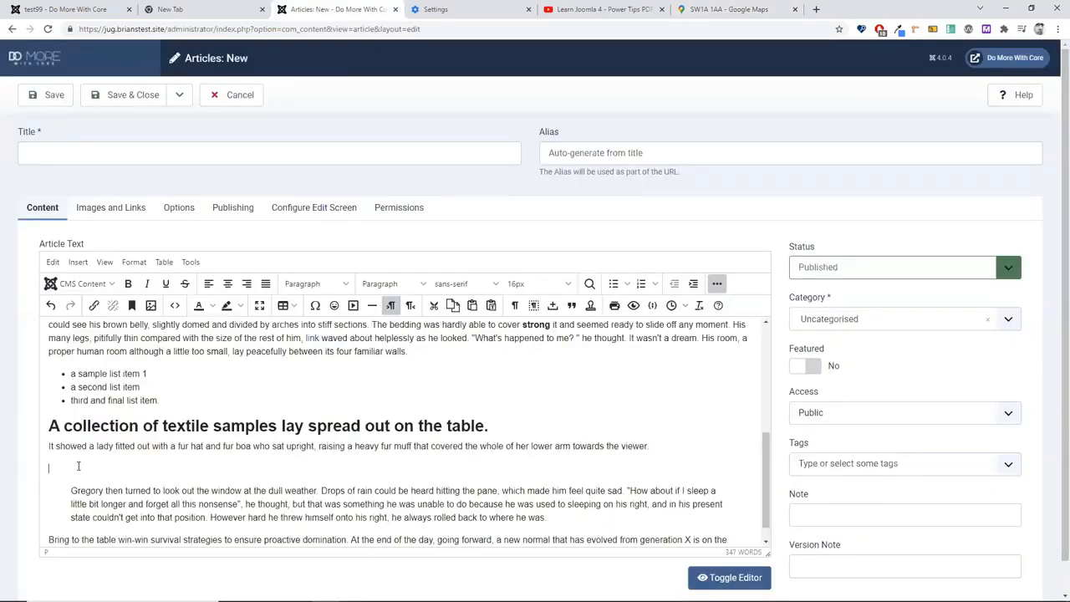
left_click(489, 472)
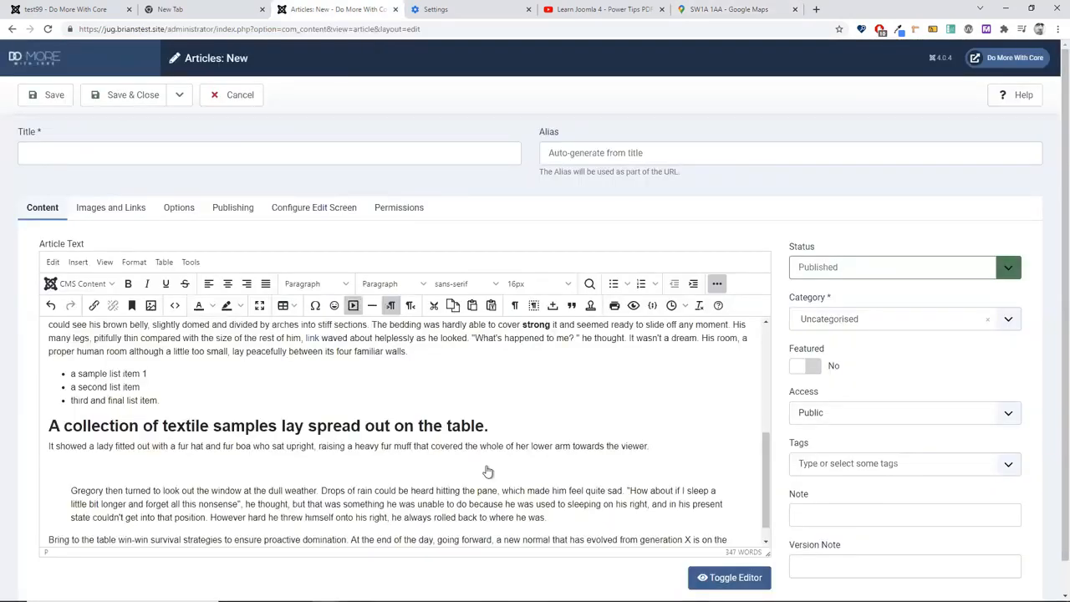
double_click(488, 461)
left_click(423, 305)
left_click(512, 304)
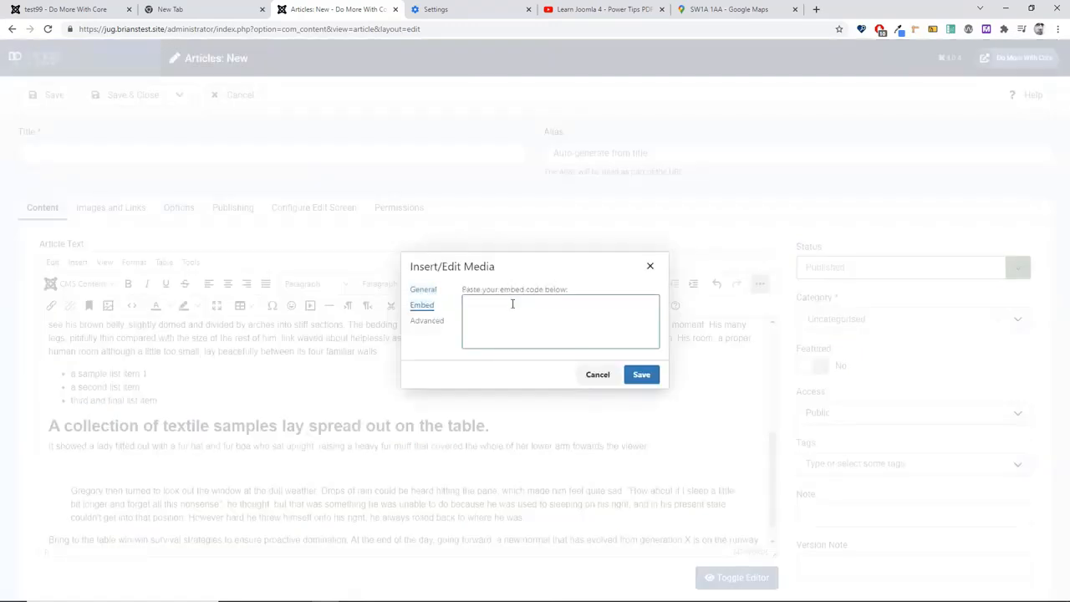
key("ctrl+v")
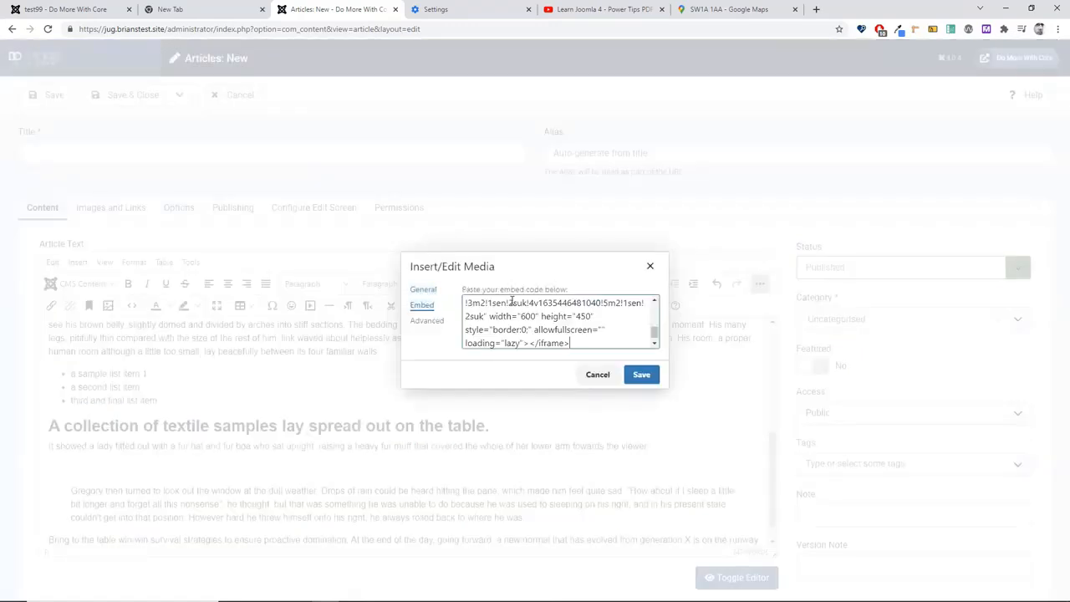
left_click(641, 374)
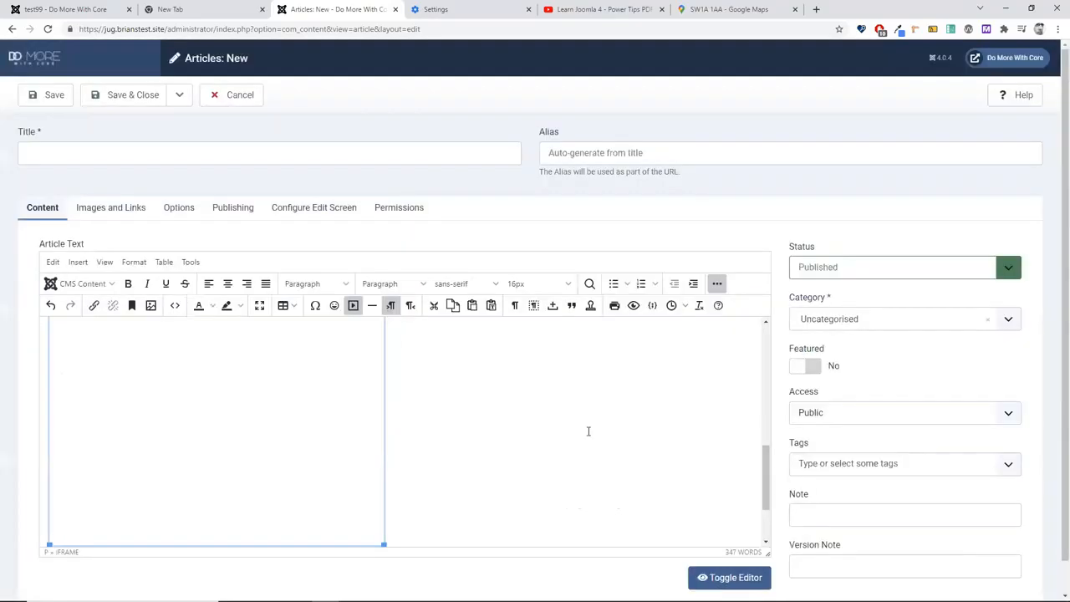
scroll(566, 428, "up", 5)
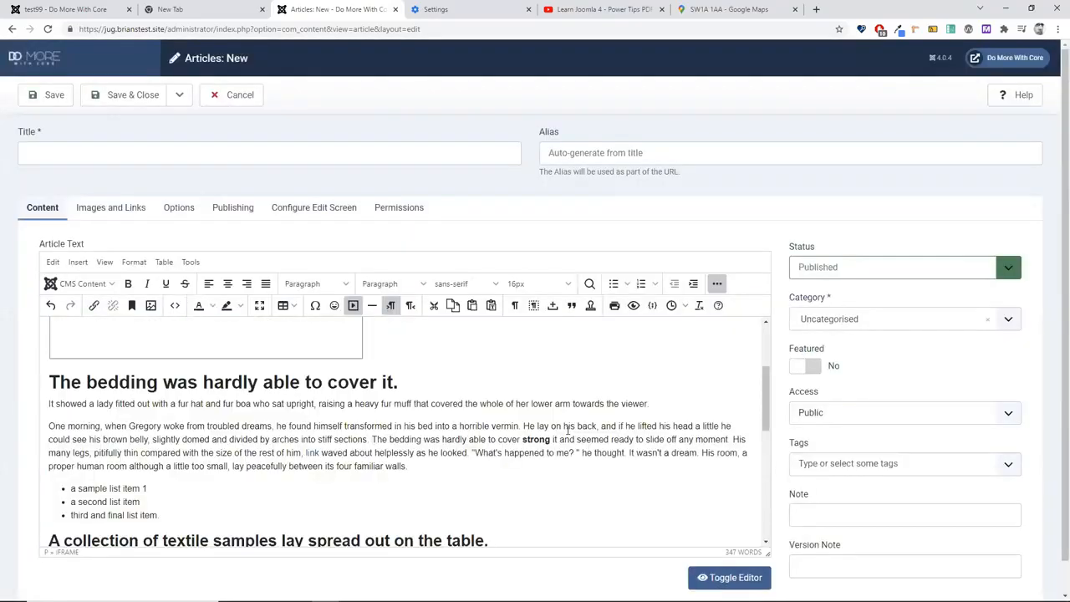
scroll(566, 430, "down", 2)
scroll(566, 429, "down", 3)
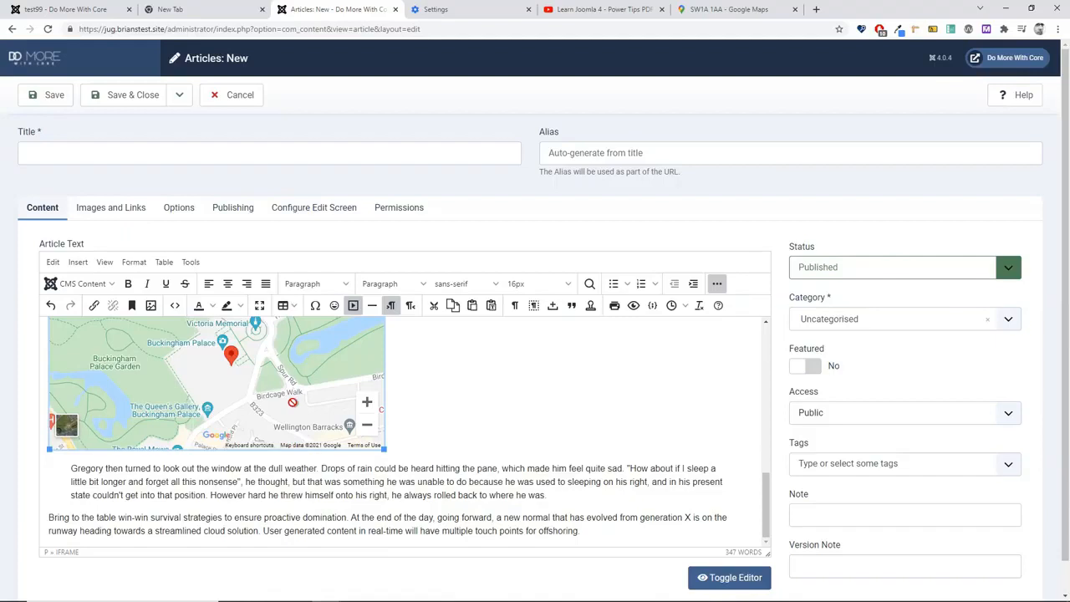
key("Delete")
key("alt+shift+3")
scroll(282, 432, "up", 2)
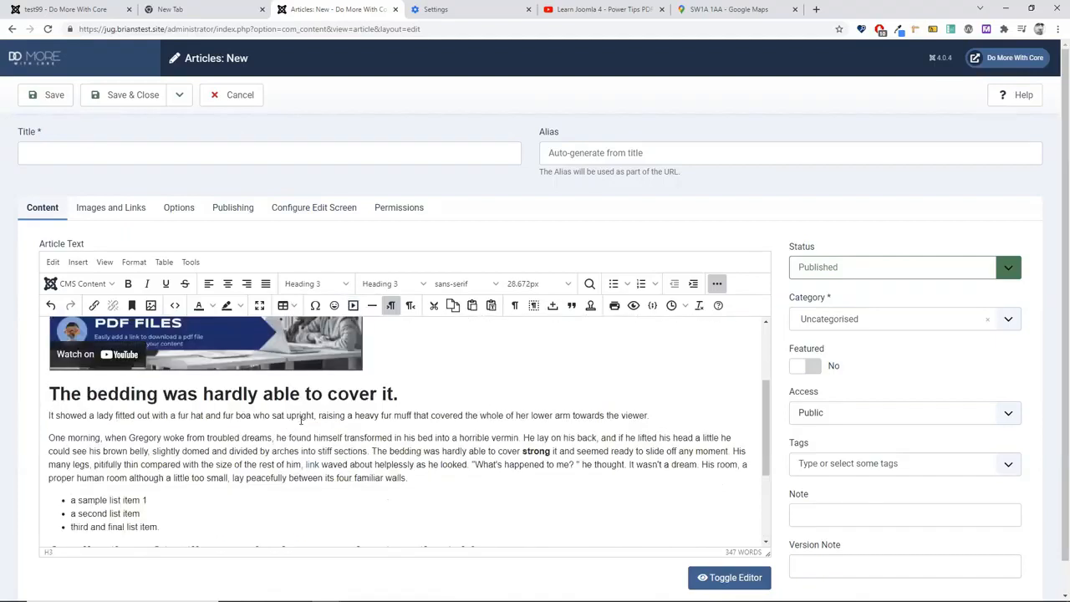
scroll(301, 420, "up", 2)
left_click(331, 416)
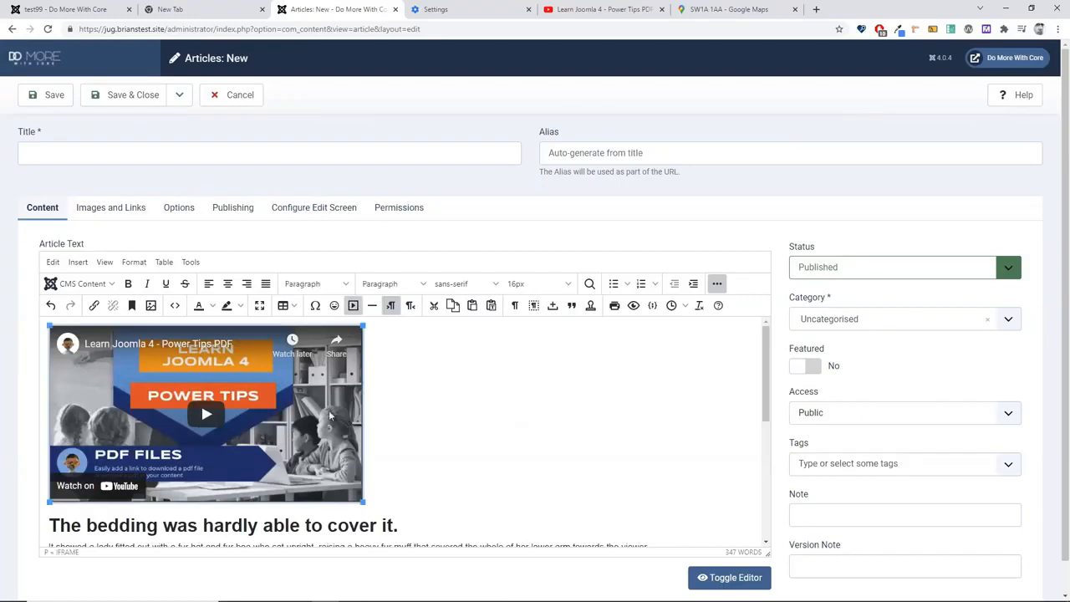
key("Delete")
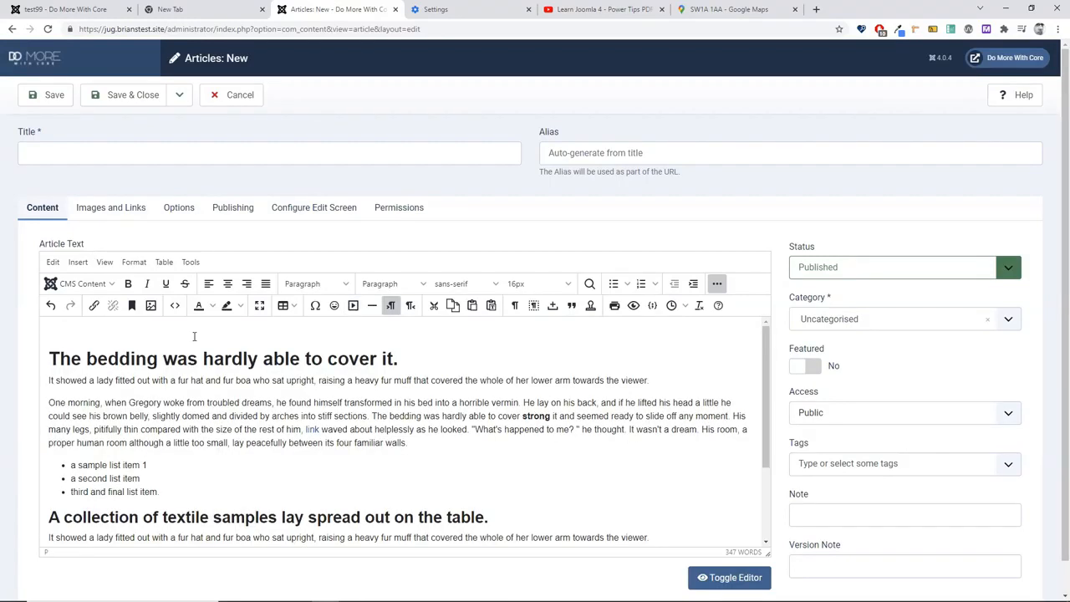
Step: Cancel the TinyMCE Insert Image dialog and open the CMS Content insert list instead
left_click(151, 307)
left_click(530, 241)
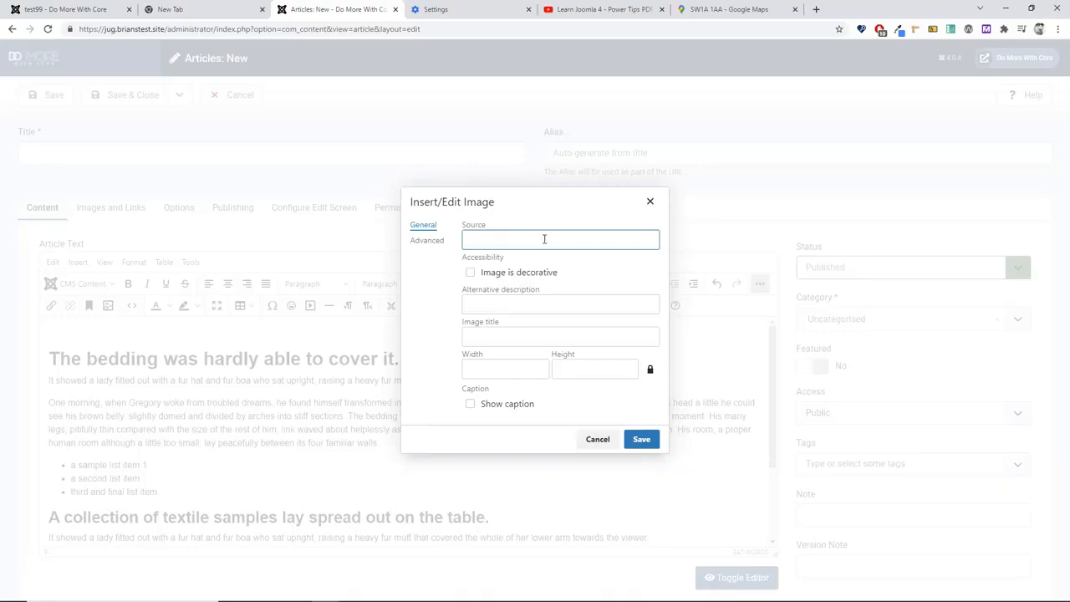
left_click(598, 441)
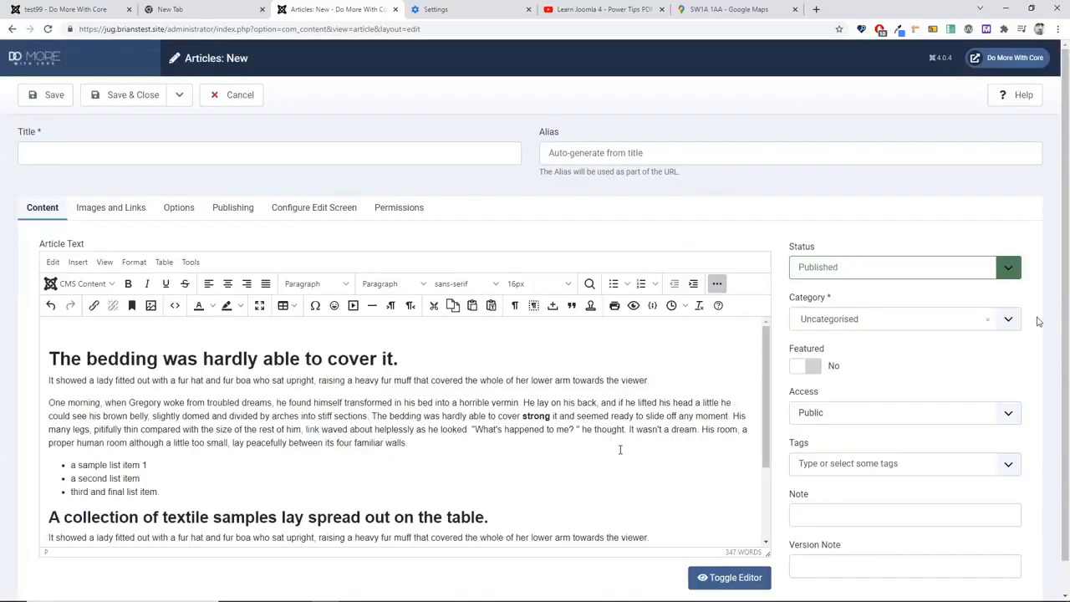
left_click(74, 283)
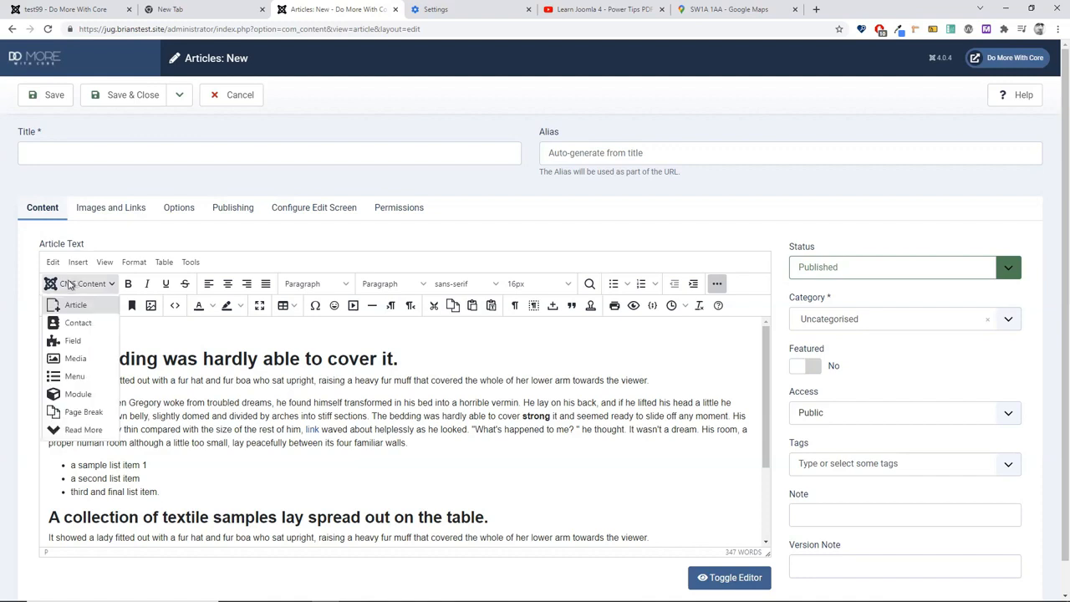
Step: Open the jug folder in CMS Content > Media and upload Promo-edited-image.jpeg from the desktop
left_click(74, 359)
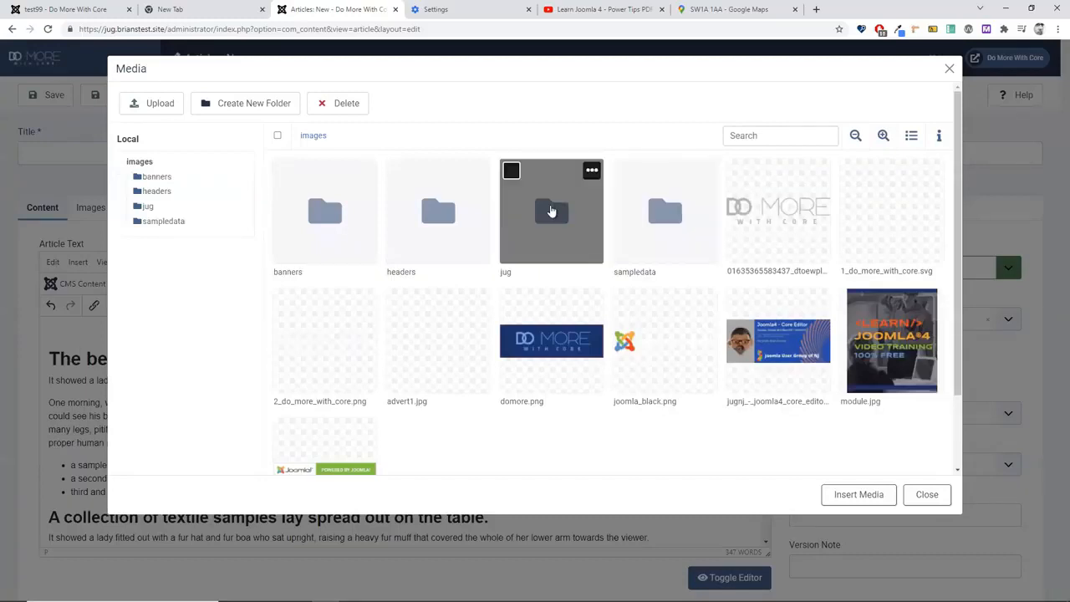
double_click(551, 212)
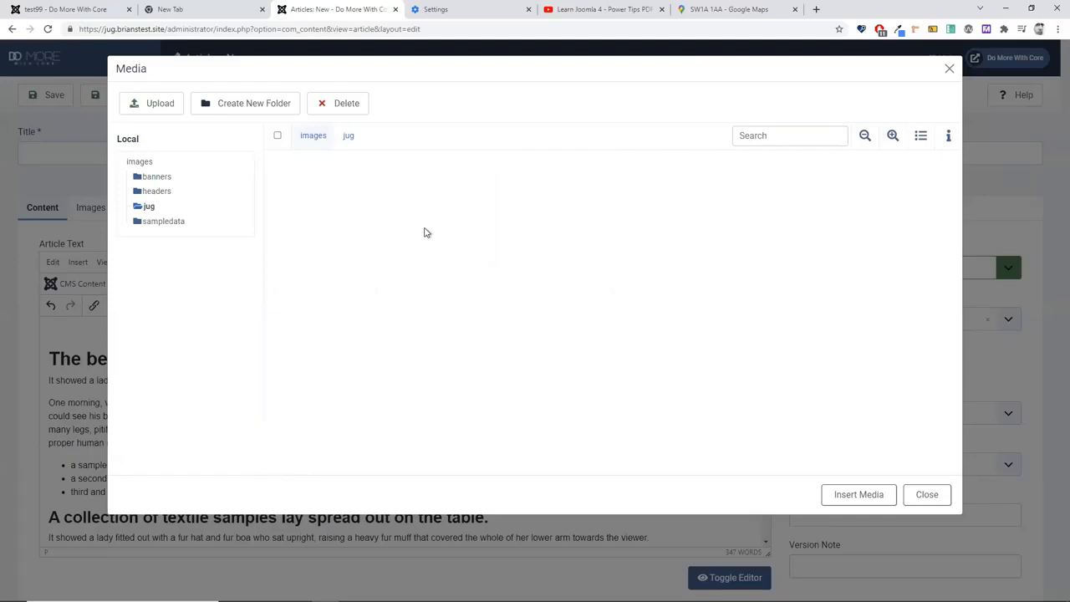
key("alt+Tab")
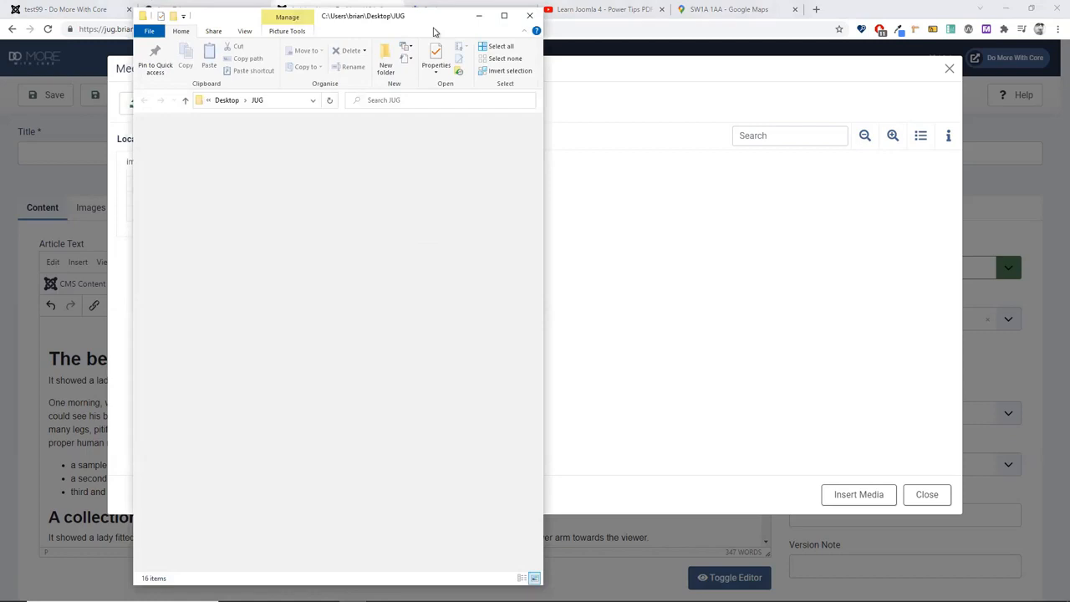
left_click_drag(433, 32, 991, 83)
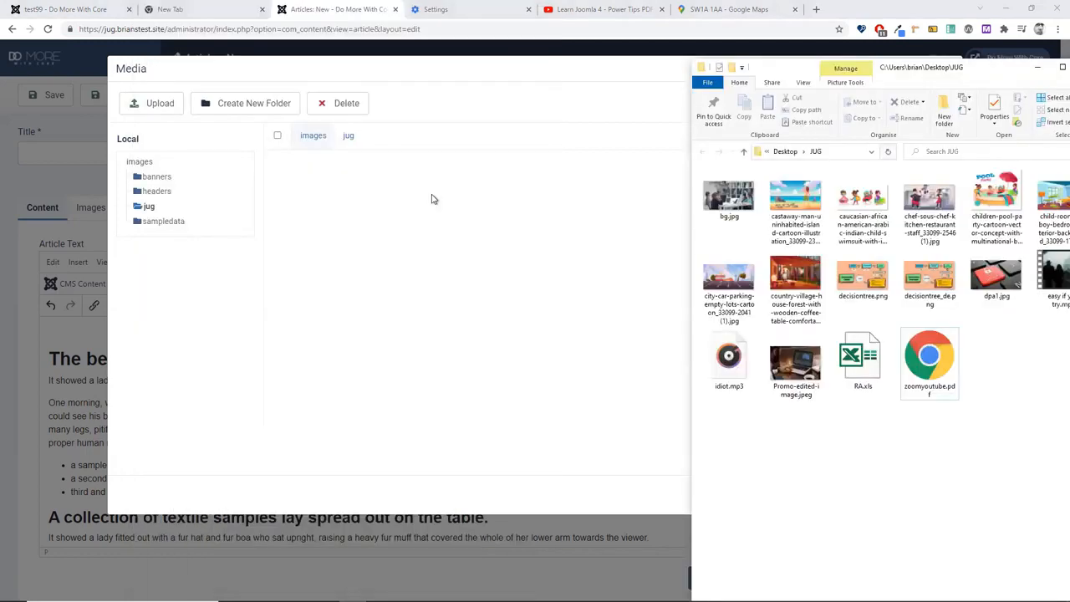
left_click(162, 103)
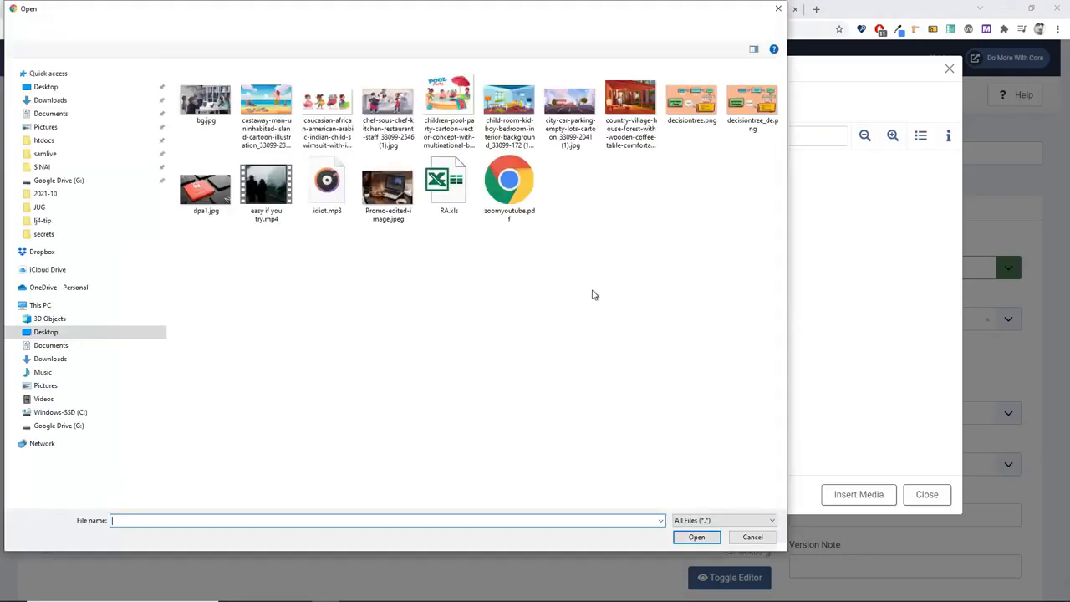
left_click(387, 190)
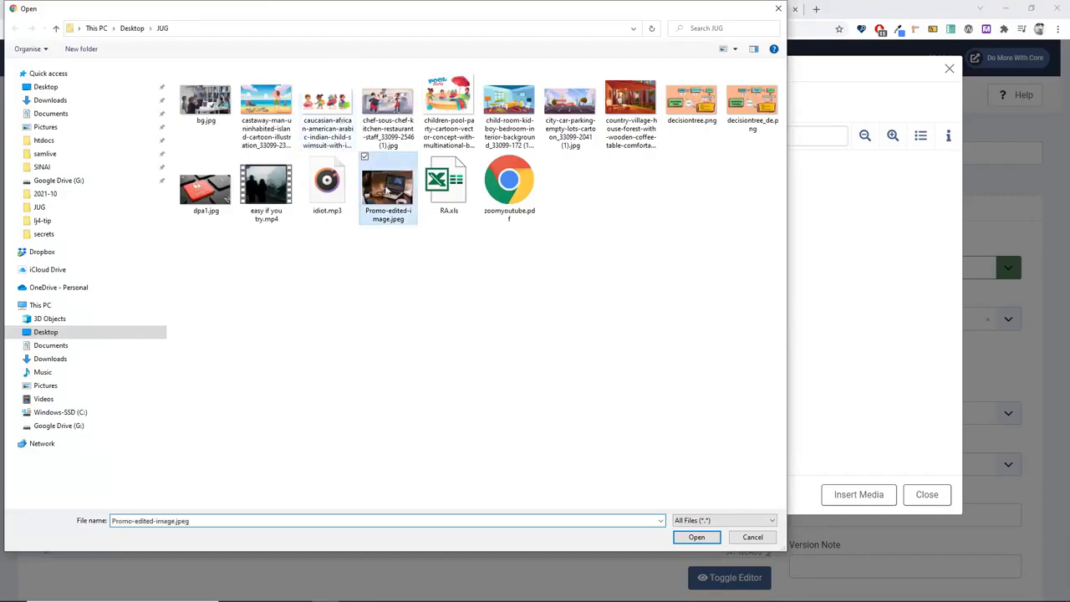
left_click(698, 538)
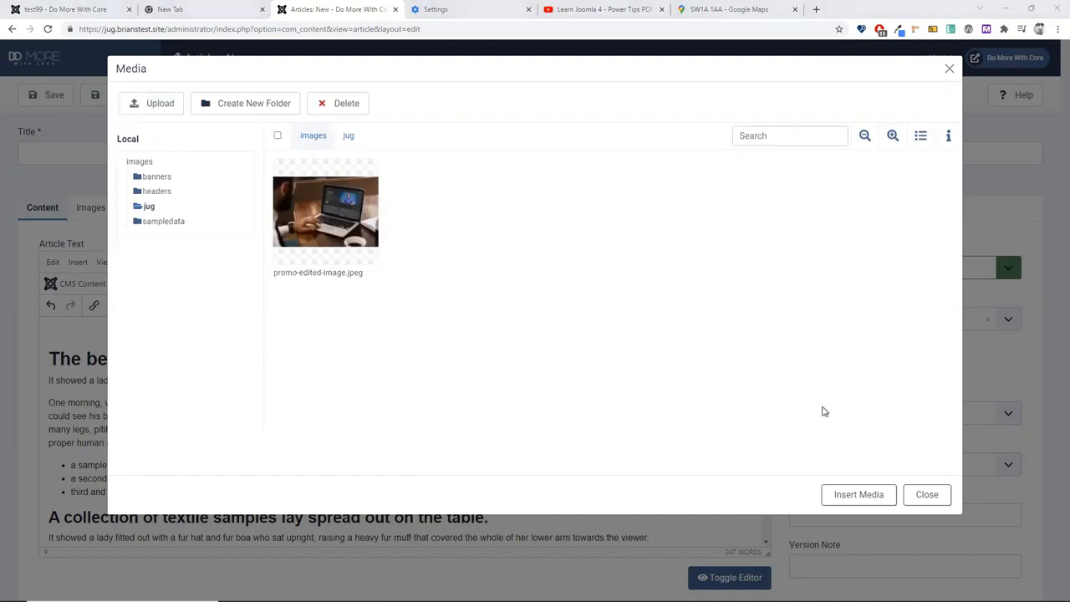
key("alt+Tab")
Step: Drag the selected desktop images from File Explorer into the jug media folder
left_click_drag(978, 311, 698, 200)
left_click_drag(585, 204, 453, 246)
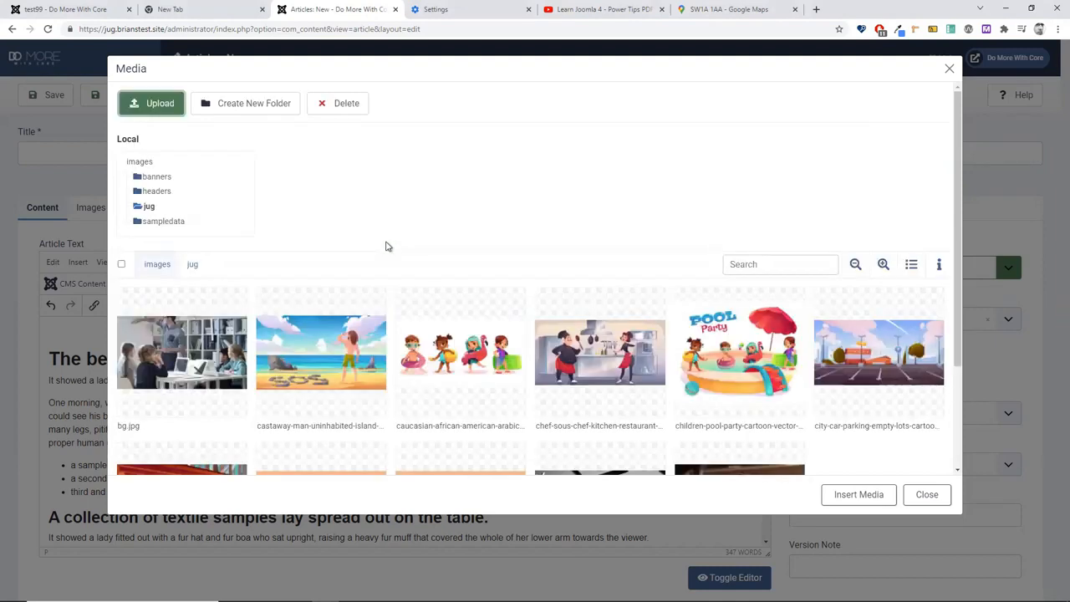
scroll(385, 245, "down", 3)
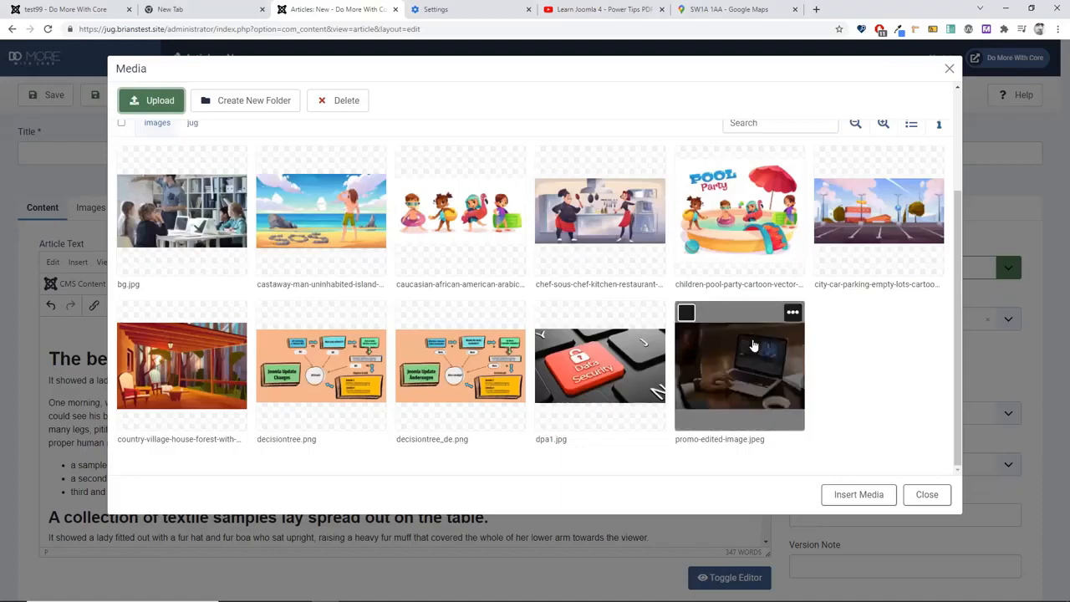
Step: Upload easy if you try.mp4, idiot.mp3, RA.xls and zoomyoutube.pdf into the jug folder
key("alt+Tab")
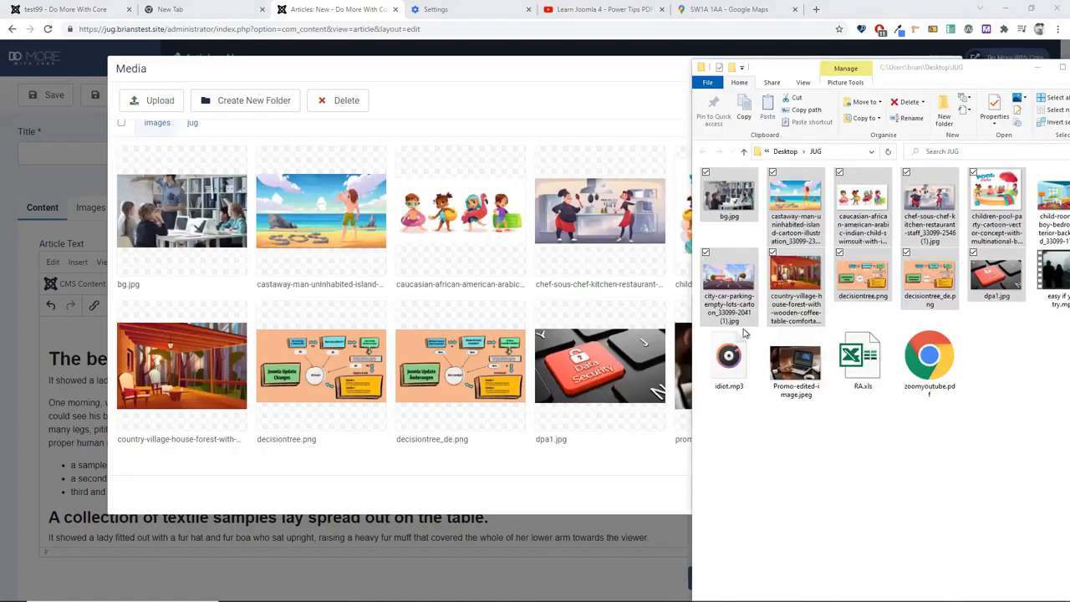
left_click(816, 433)
left_click(1052, 284)
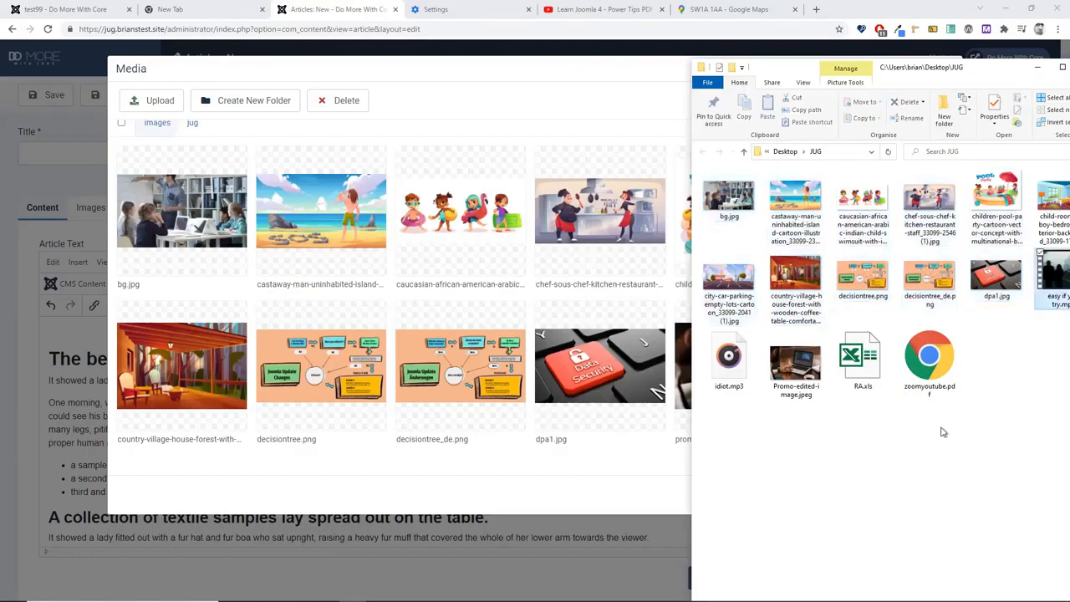
left_click(741, 358, "ctrl")
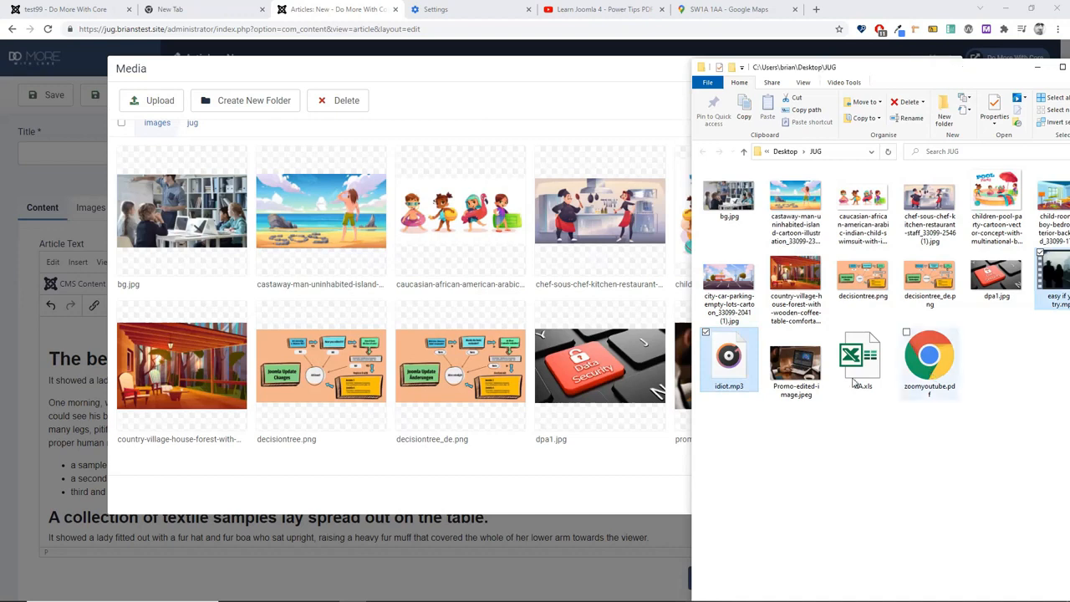
left_click(854, 380, "ctrl")
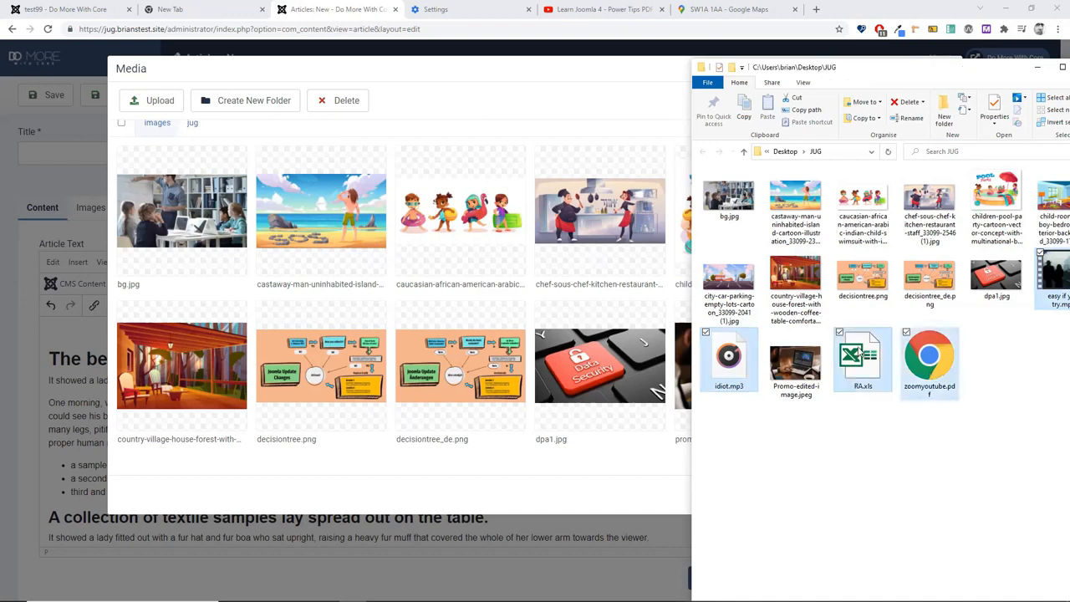
left_click_drag(858, 358, 504, 441)
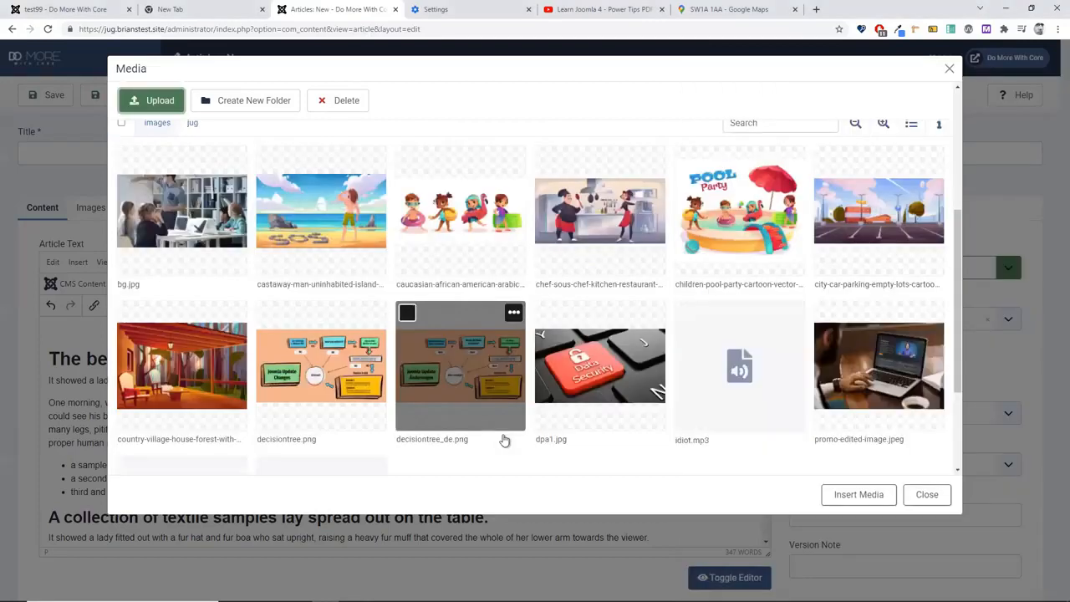
scroll(504, 441, "down", 1)
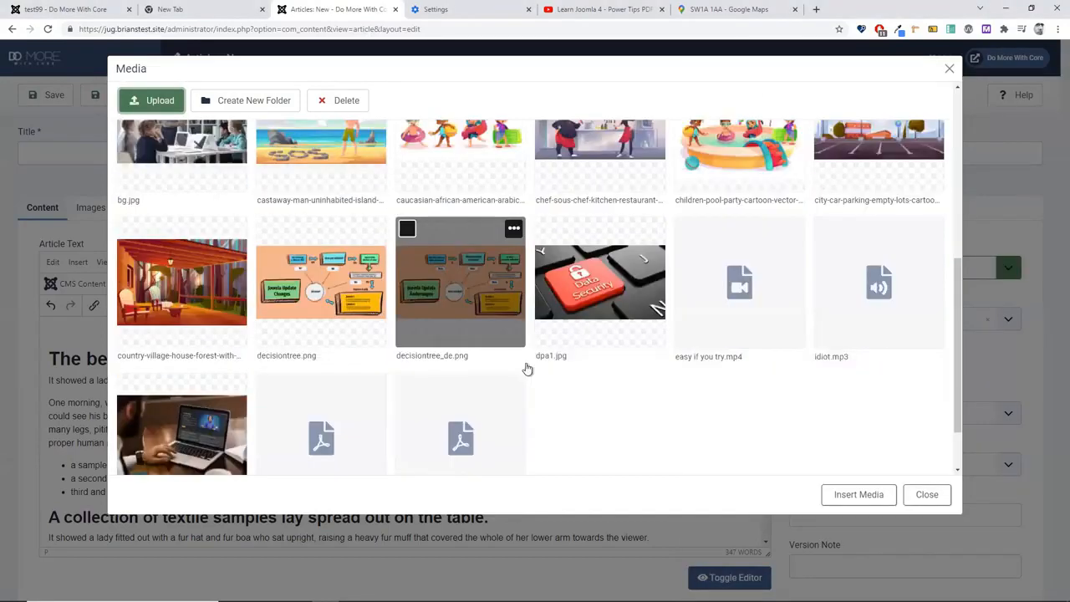
scroll(680, 443, "up", 1)
scroll(680, 443, "up", 3)
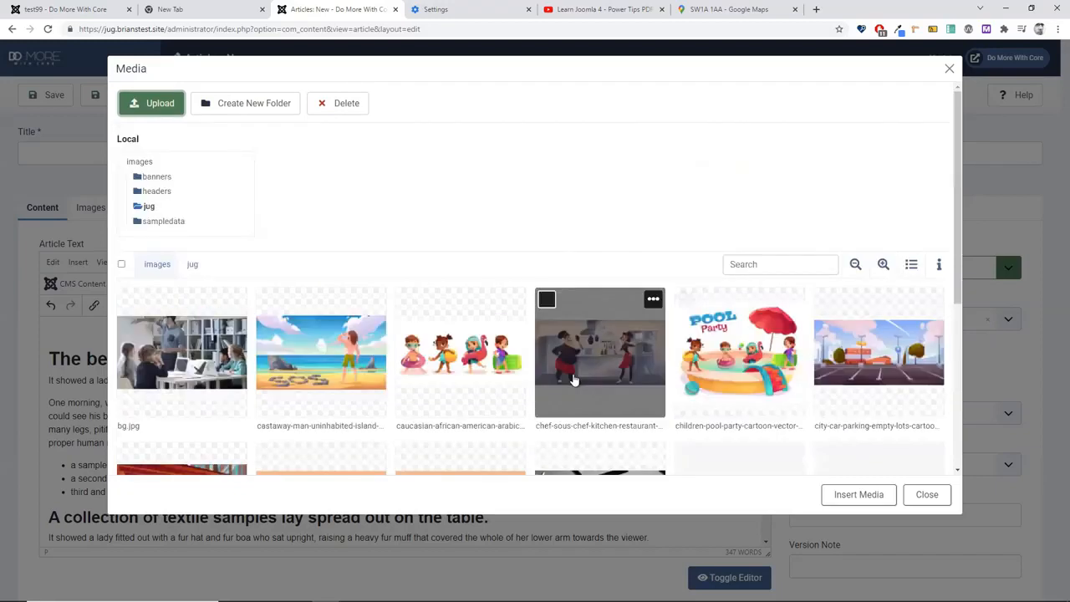
scroll(573, 380, "down", 2)
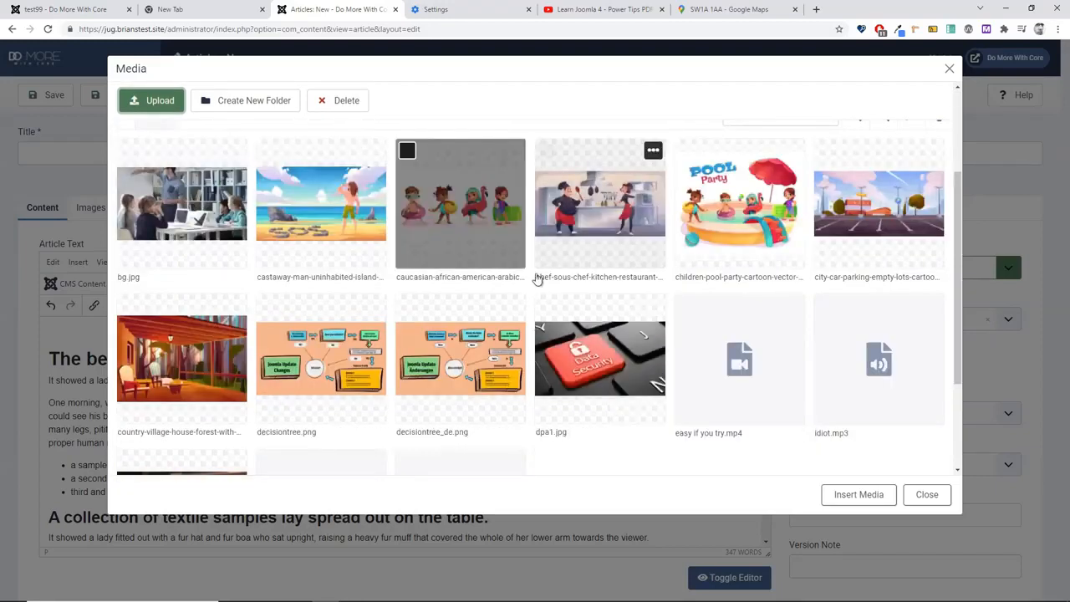
Step: Insert dpa1.jpg with alt text 'Security keyboard' and class 'img-thumbnail'
left_click(581, 355)
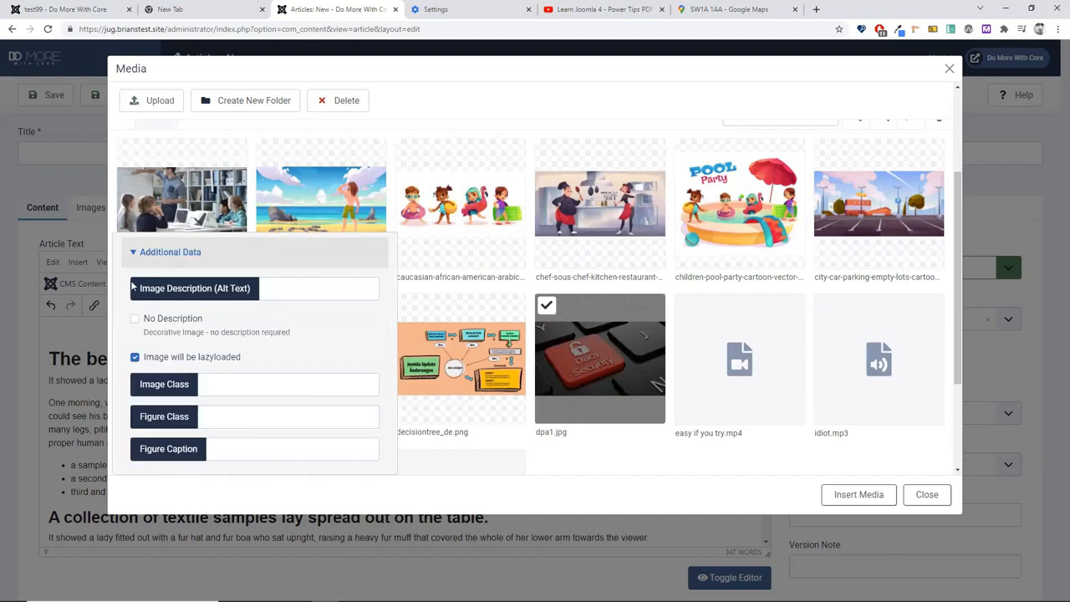
left_click(293, 292)
type("Security")
type("keyboard")
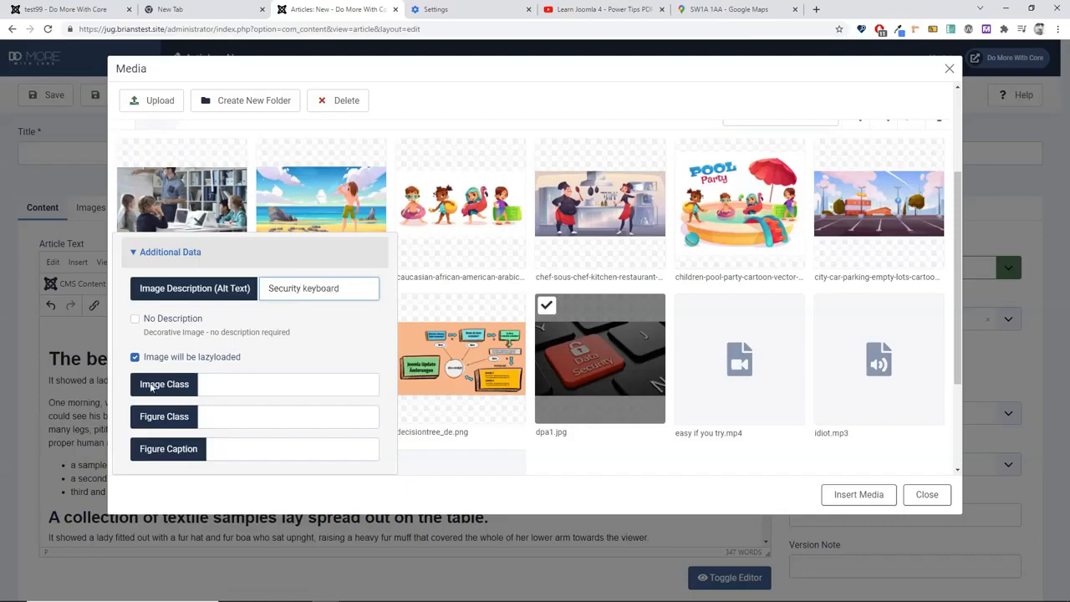
left_click(251, 385)
type("img-thumbnail")
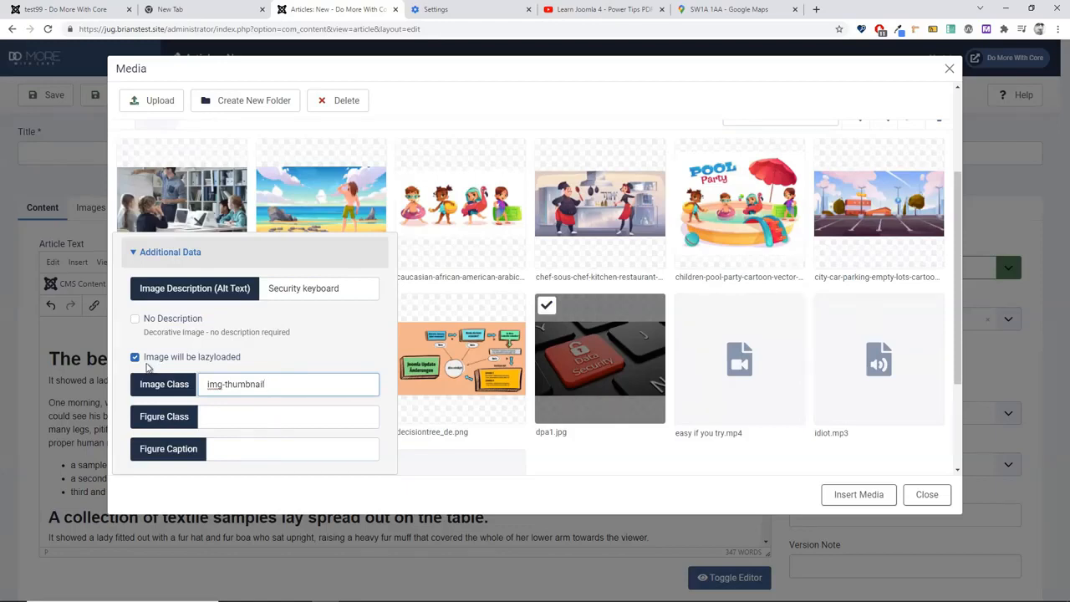
left_click(858, 495)
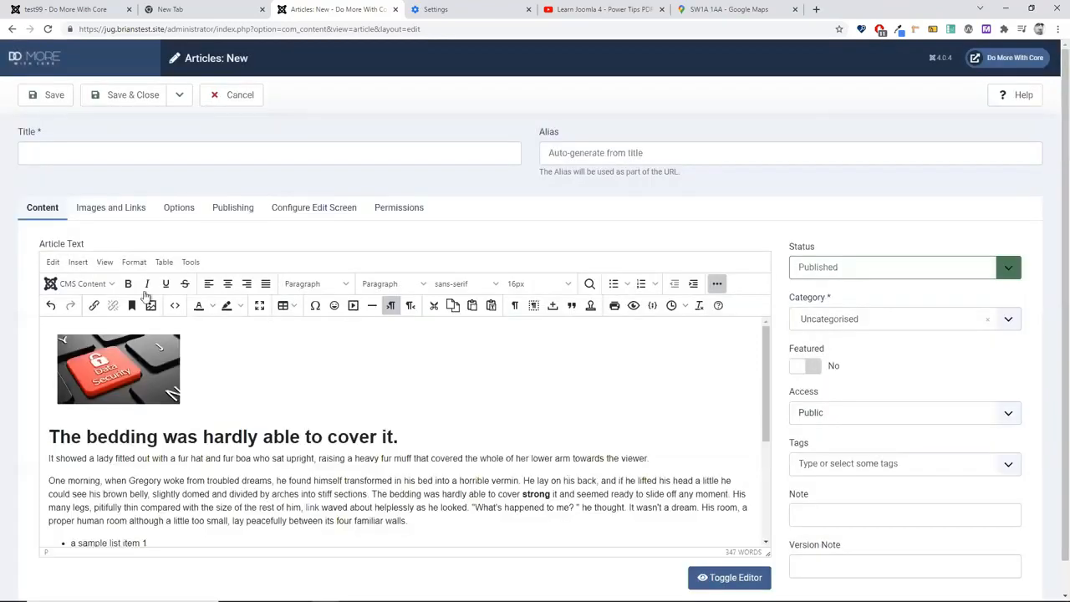
left_click(138, 366)
left_click(694, 578)
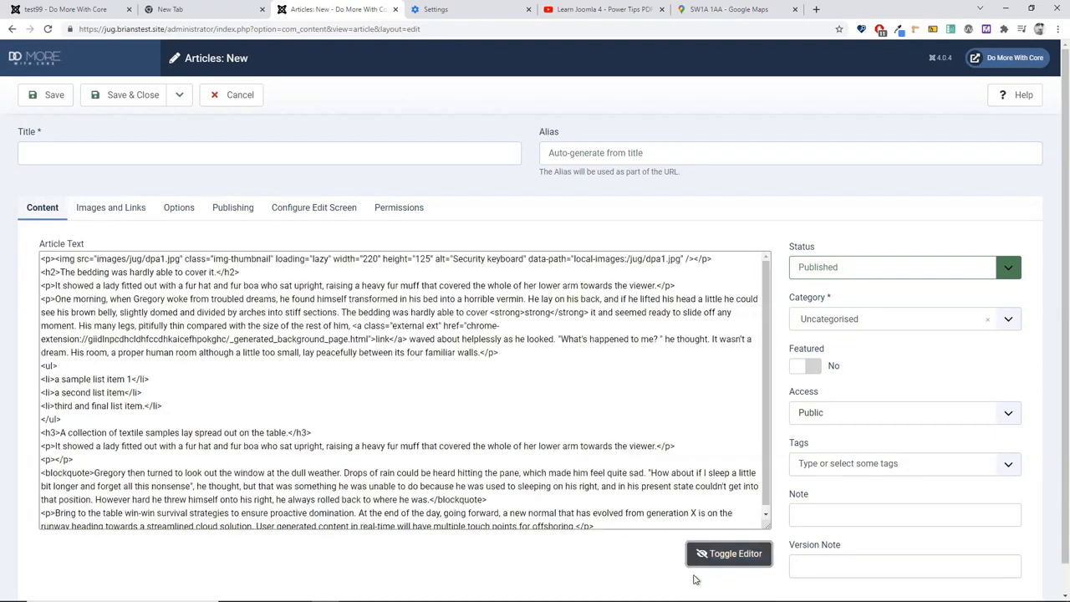
left_click_drag(55, 259, 435, 264)
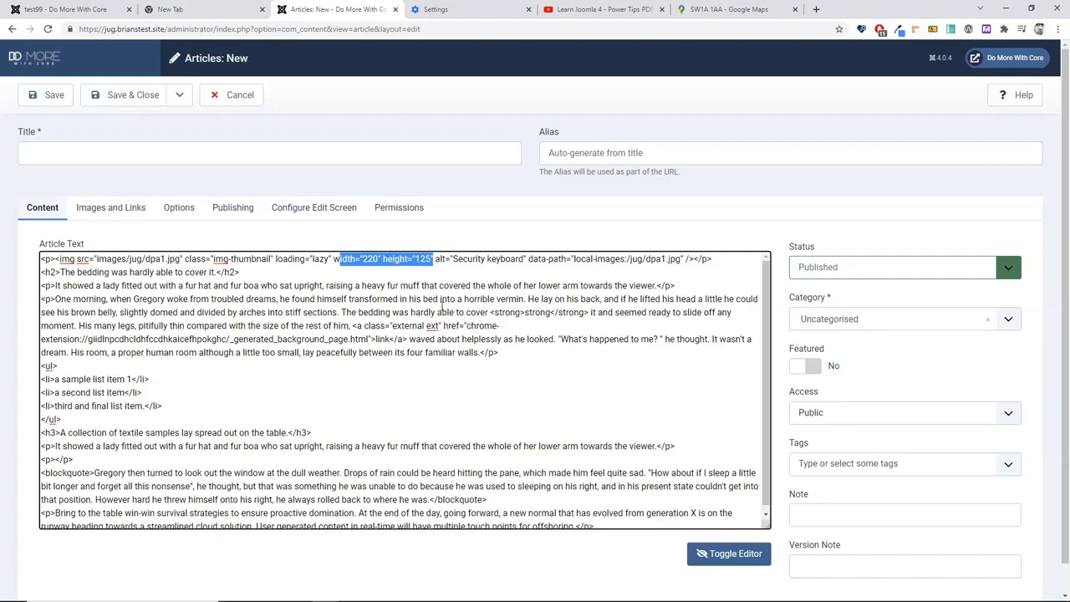
left_click_drag(277, 259, 332, 262)
left_click_drag(451, 259, 693, 259)
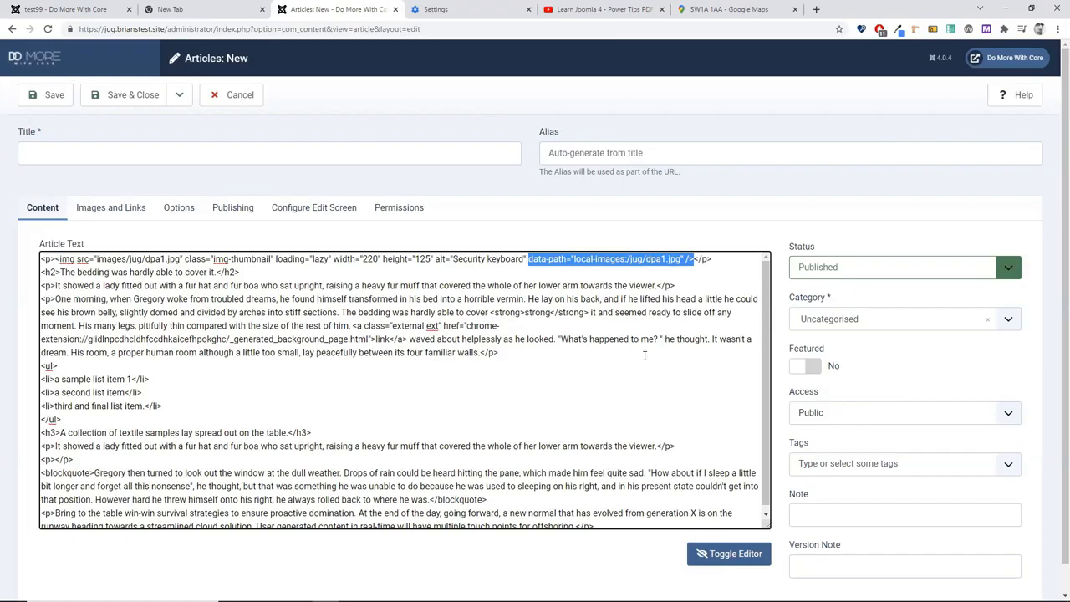
left_click(734, 554)
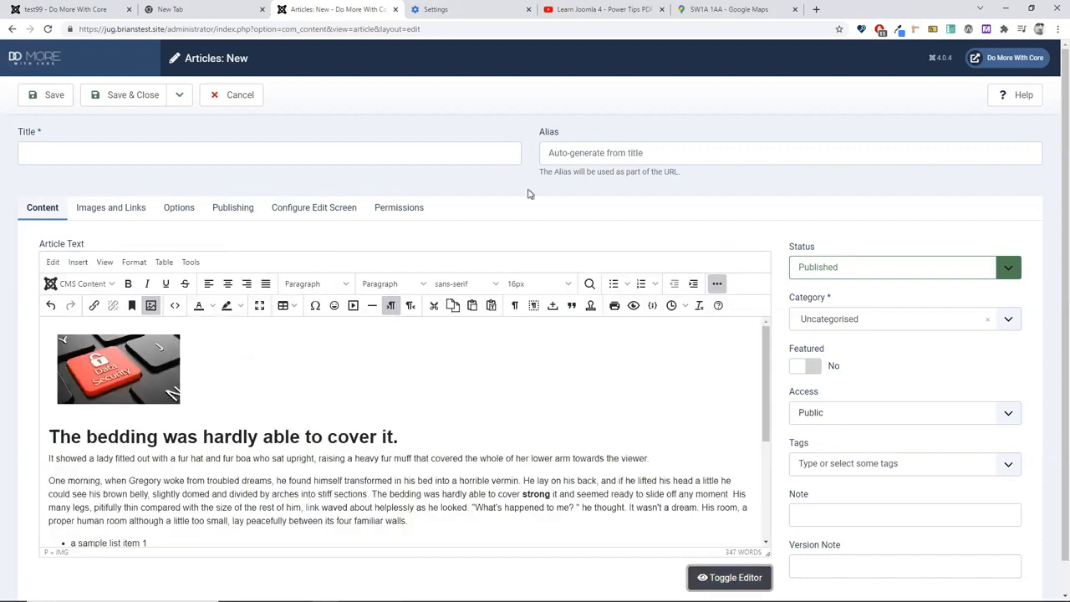
Step: Change the keyboard image's alt text to 'Security keyboard on the left'
left_click(152, 402)
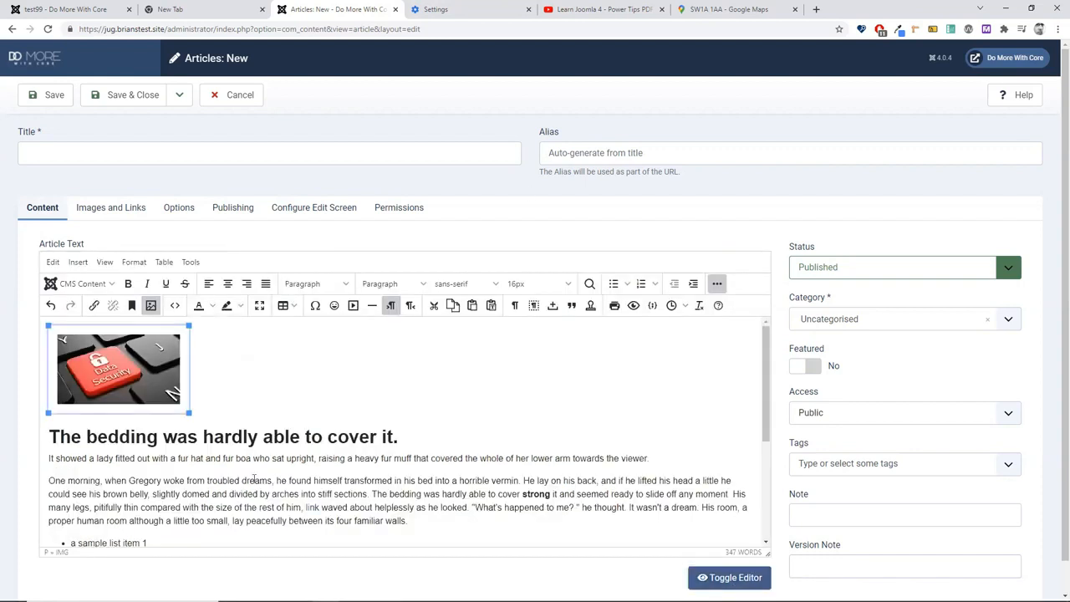
left_click(150, 307)
left_click(574, 305)
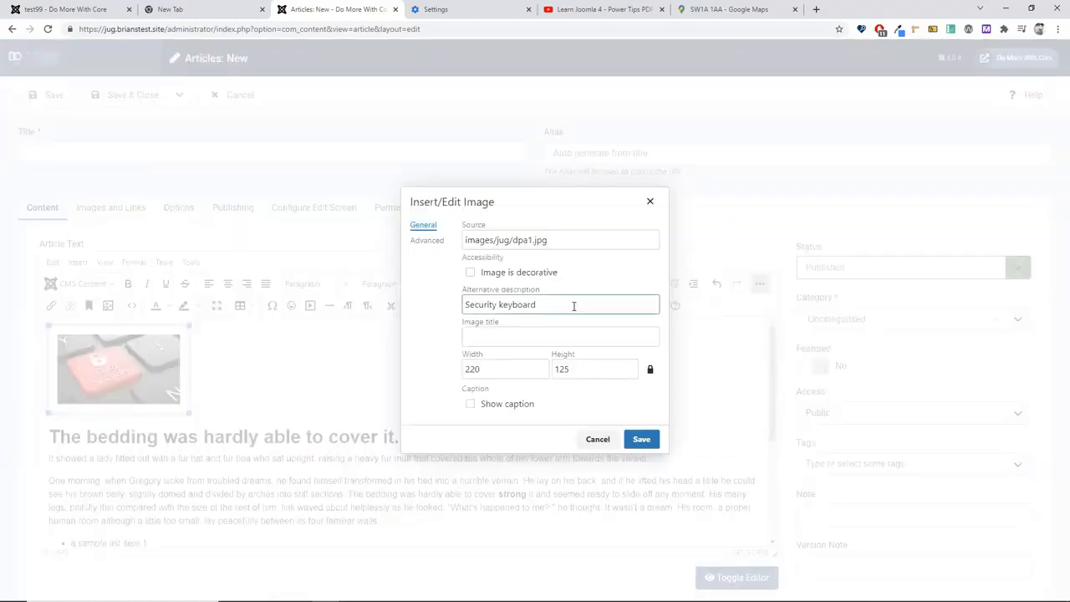
type("on the left")
left_click(633, 443)
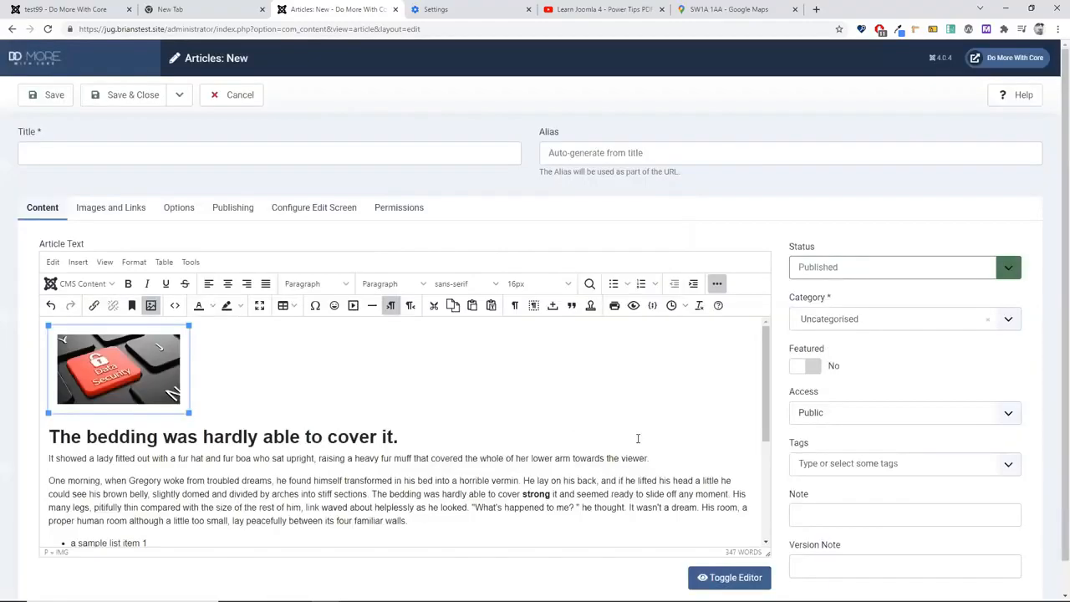
left_click(507, 430)
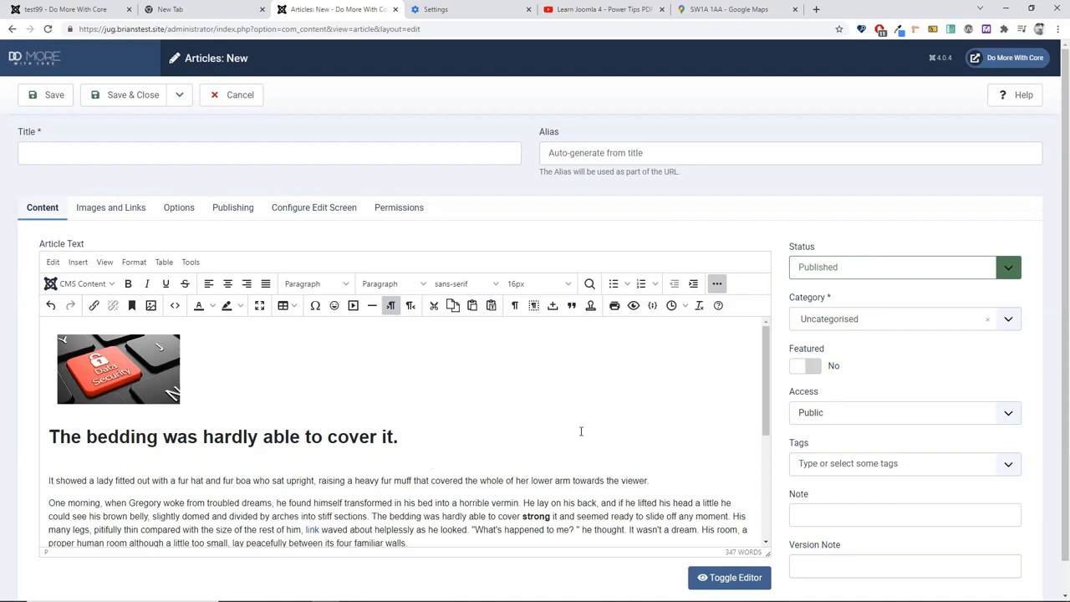
Step: Open CMS Content > Media and select zoomyoutube.pdf in the jug folder
left_click(65, 285)
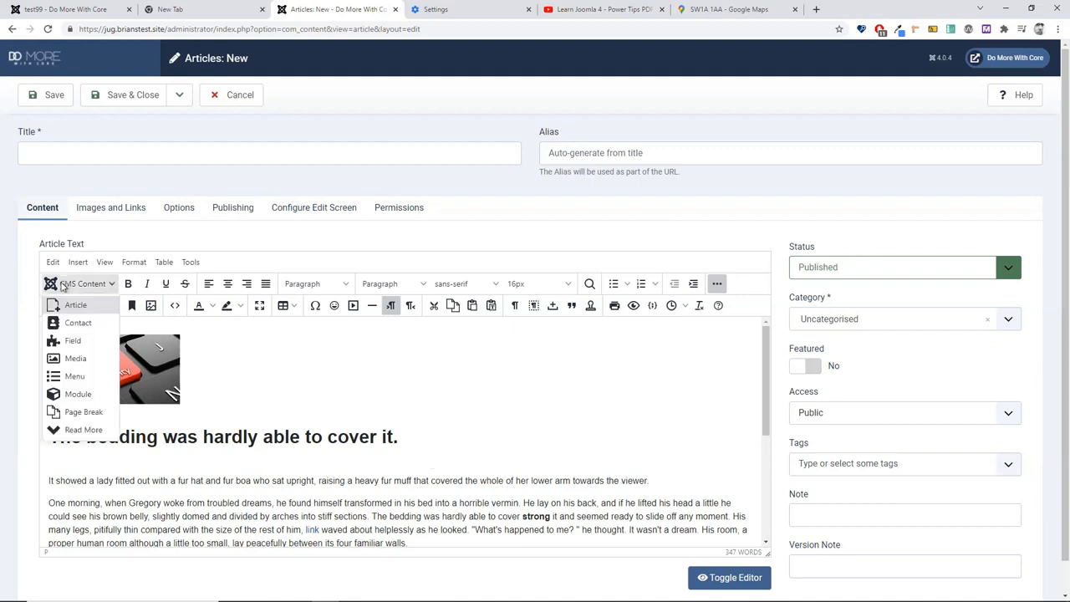
left_click(75, 365)
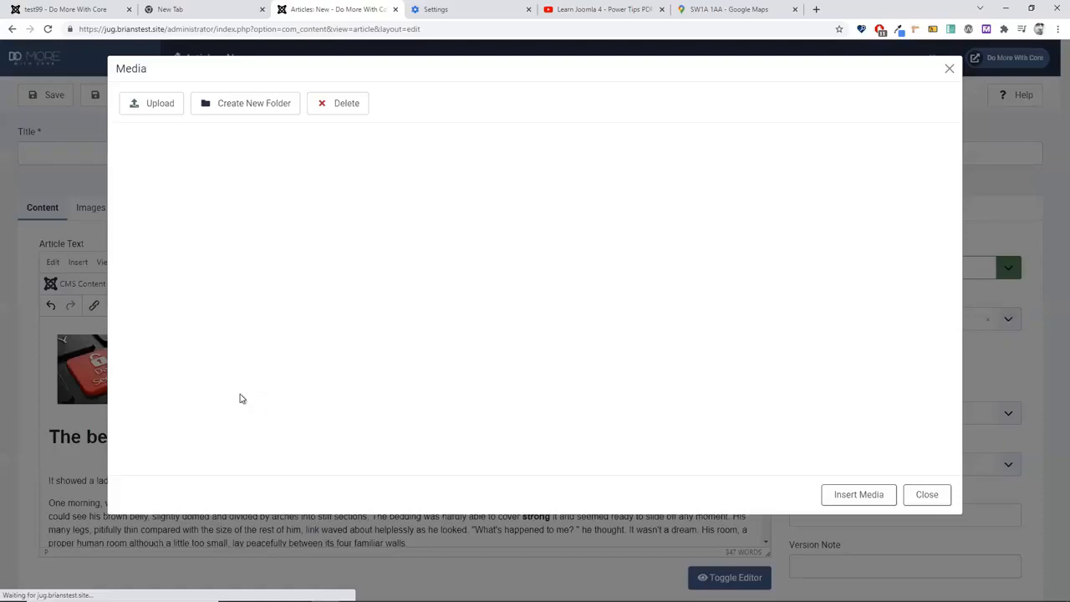
scroll(483, 404, "down", 3)
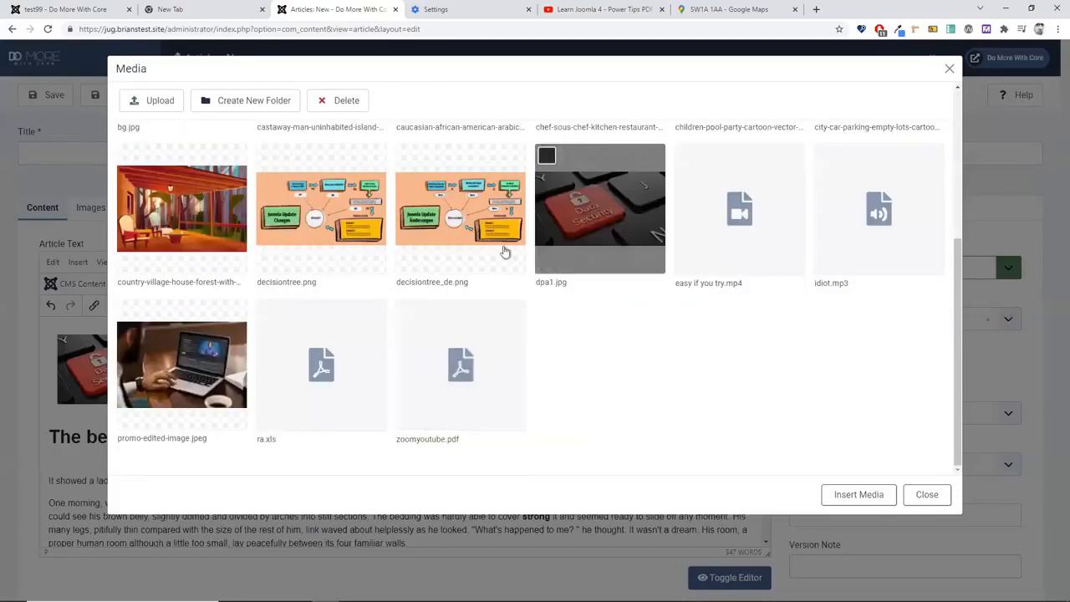
left_click(479, 345)
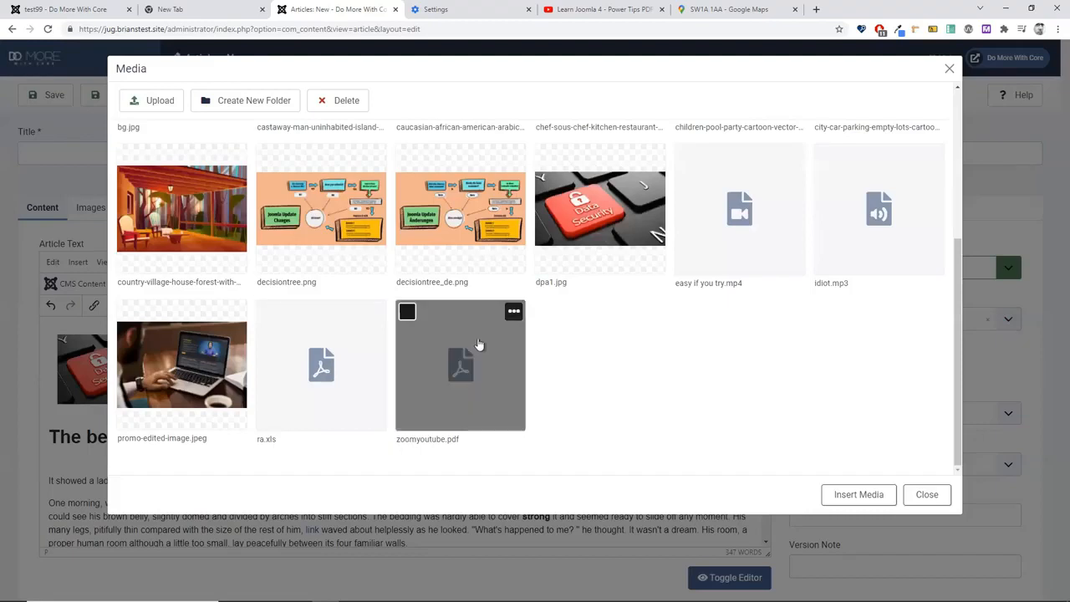
left_click(514, 312)
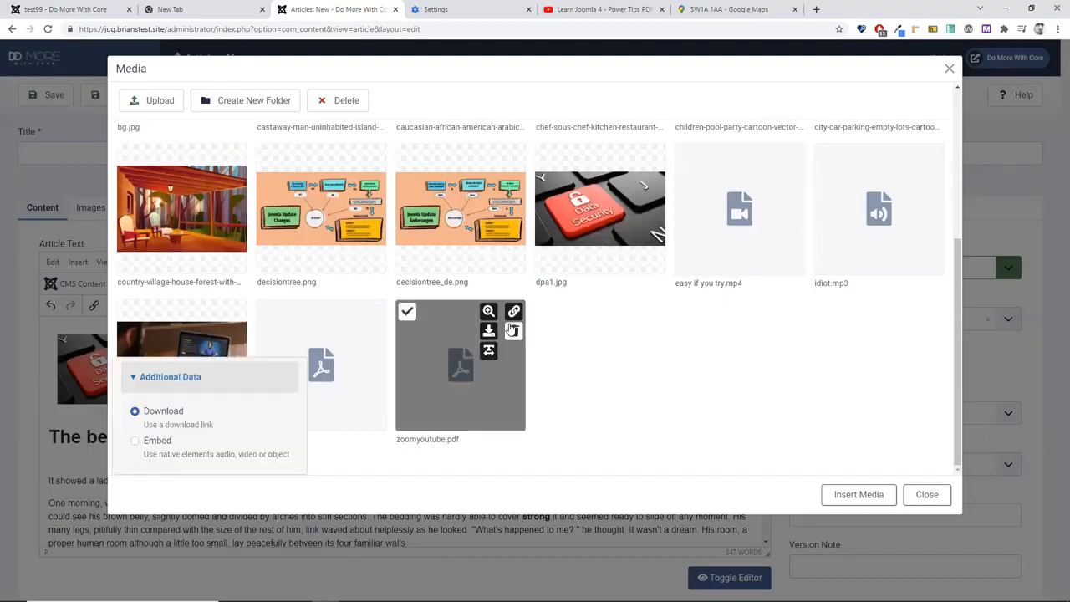
left_click(514, 313)
left_click(514, 313)
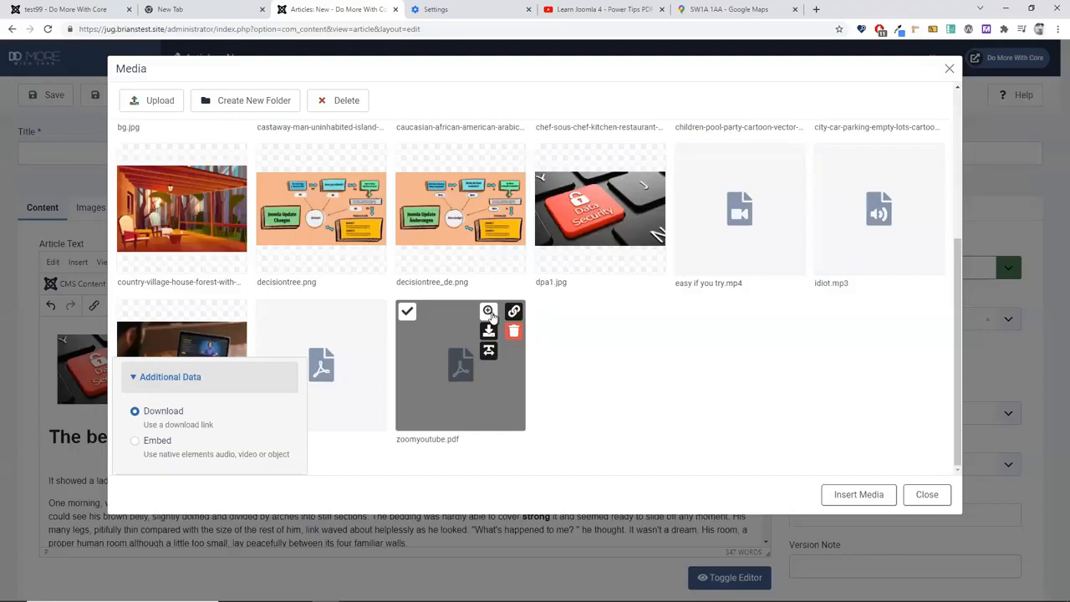
Step: Preview zoomyoutube.pdf, then insert it as an 800×600 embedded viewer
left_click(489, 312)
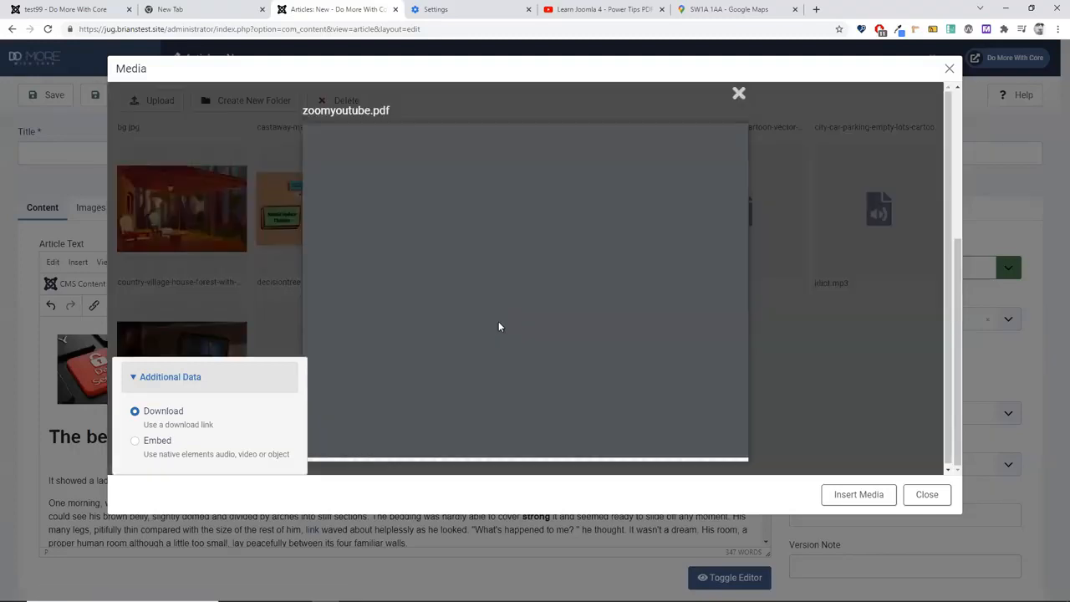
scroll(525, 341, "down", 6)
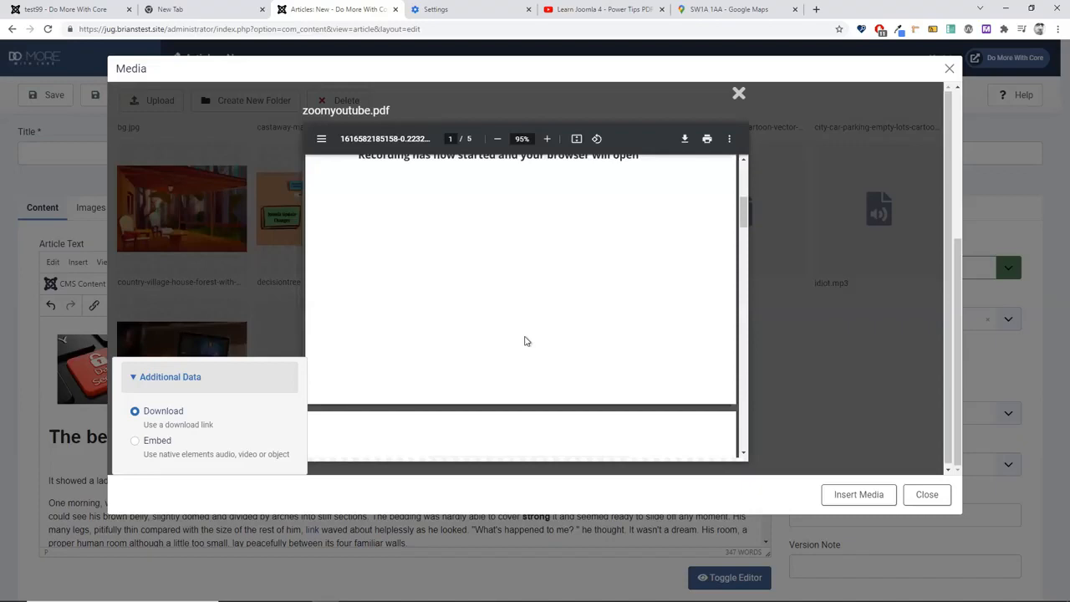
scroll(525, 341, "down", 4)
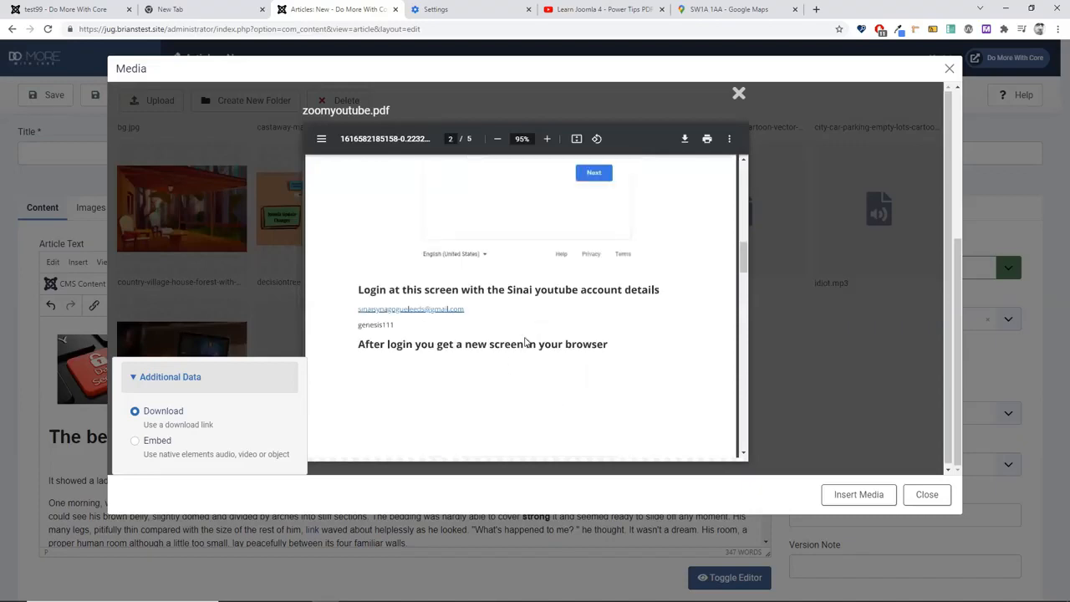
left_click(739, 94)
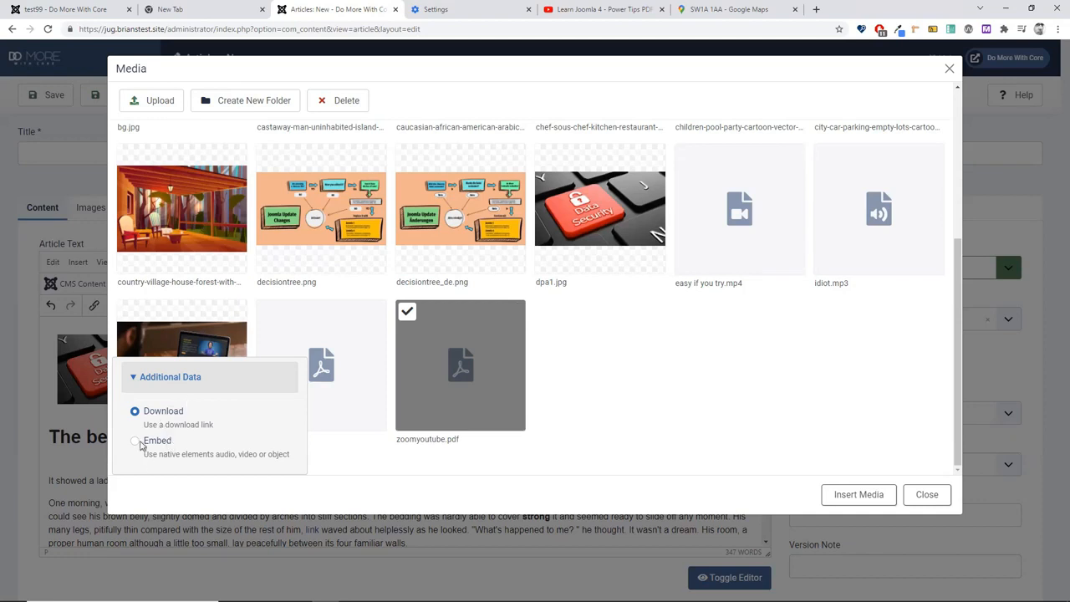
left_click(136, 441)
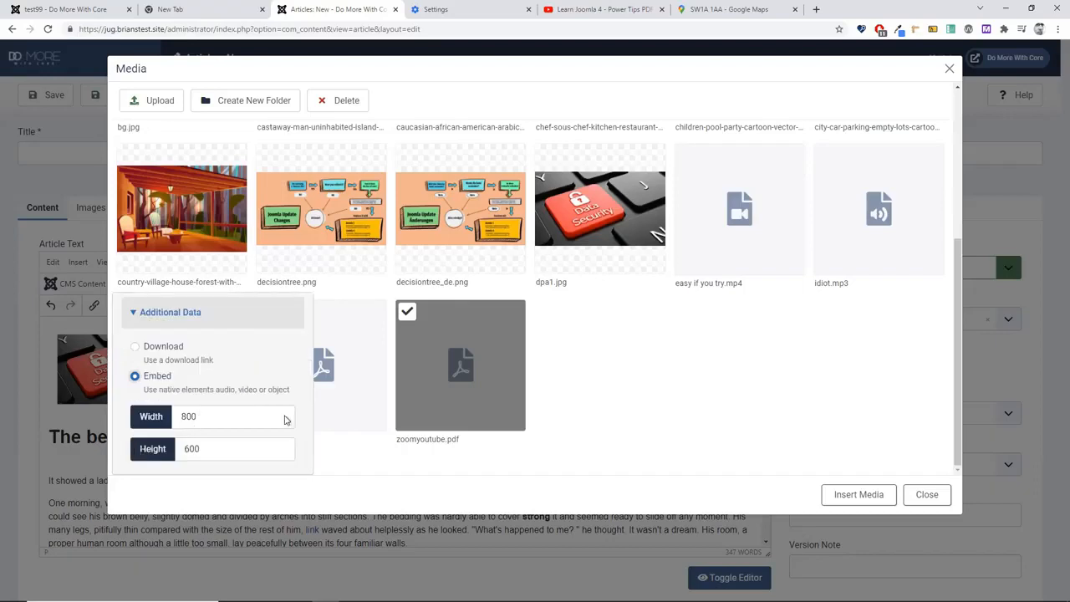
left_click(852, 498)
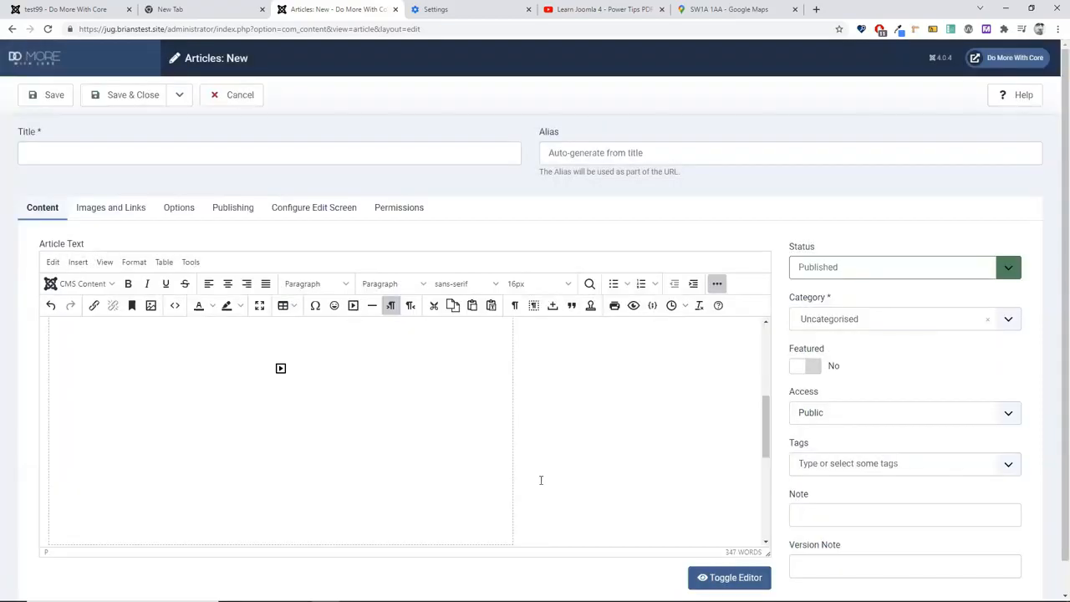
Step: Title the article 'pdf demo' and save it with Save to Menu
scroll(541, 480, "up", 2)
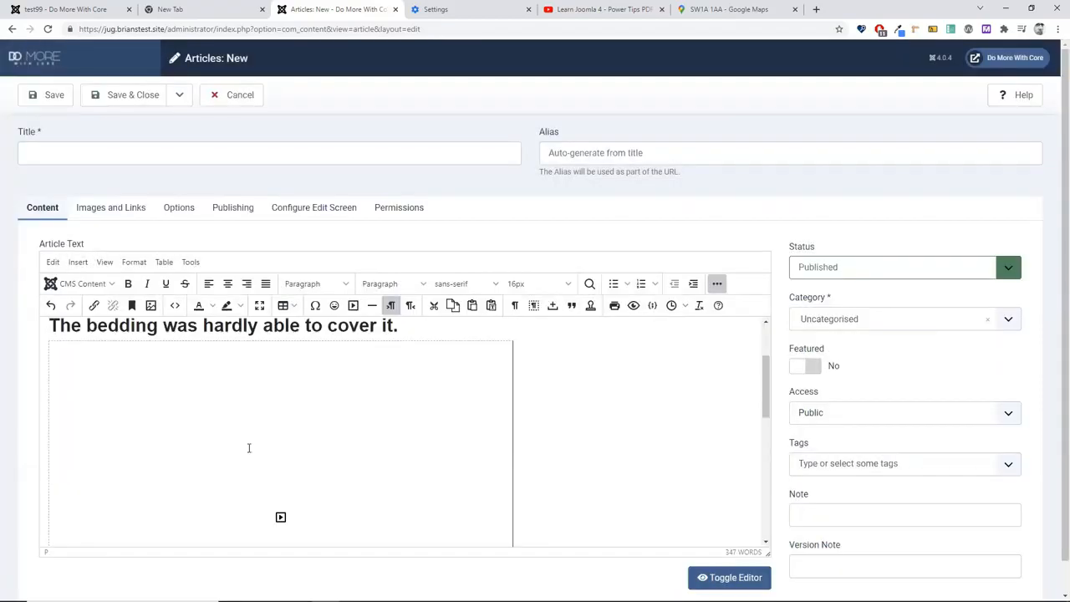
scroll(277, 483, "down", 1)
scroll(528, 498, "down", 4)
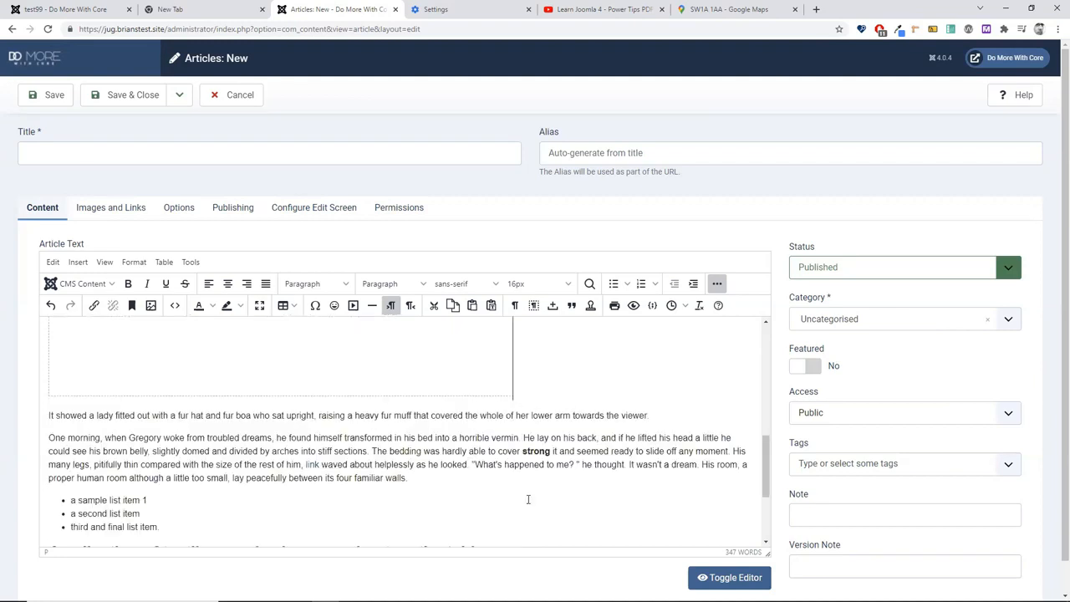
scroll(237, 454, "up", 5)
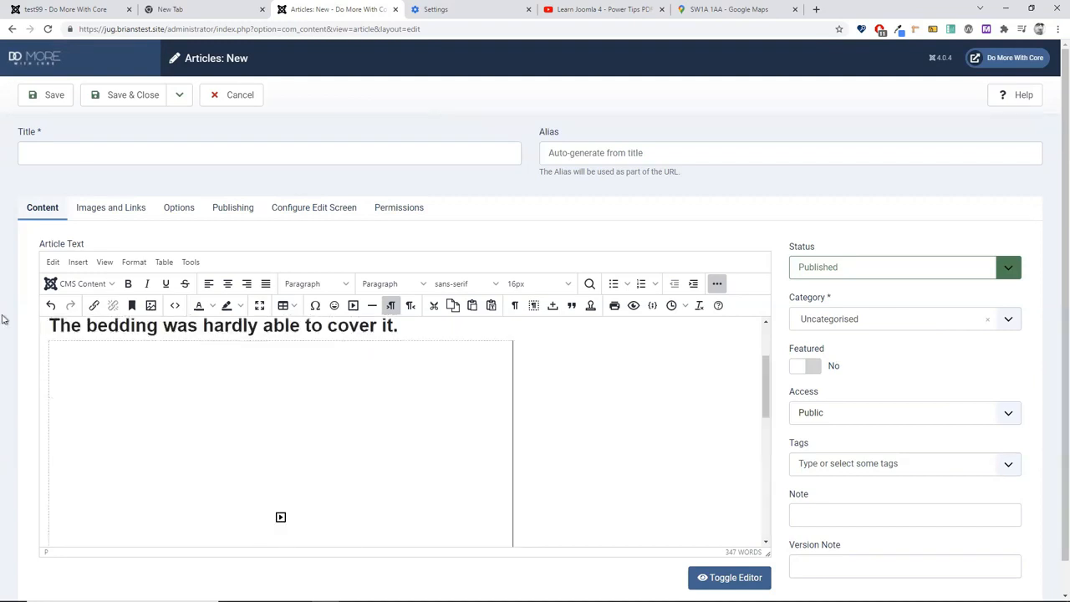
left_click(118, 148)
type("pdf demo")
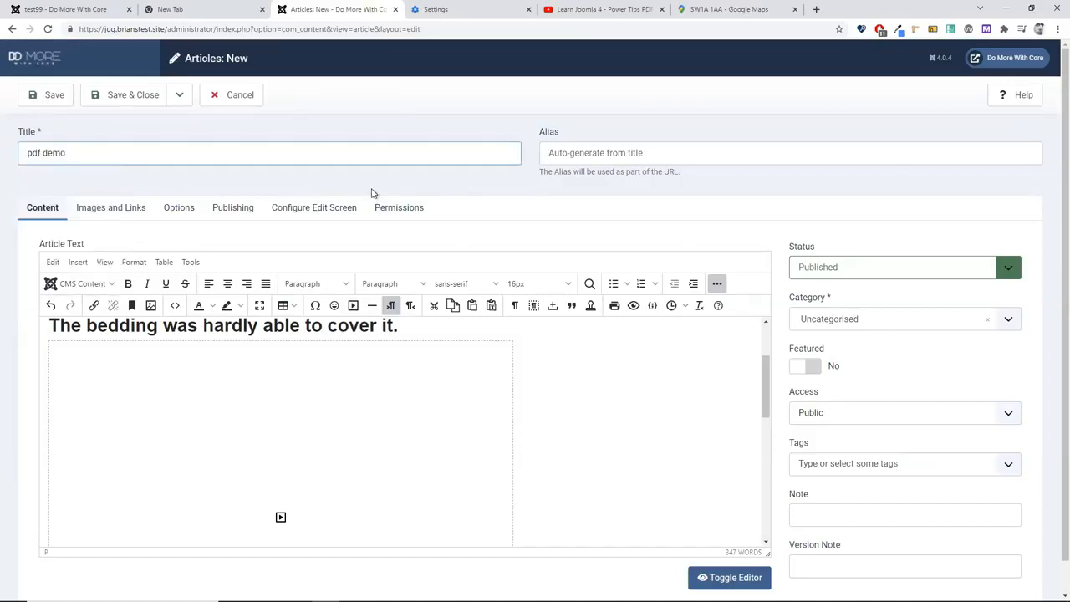
left_click(177, 96)
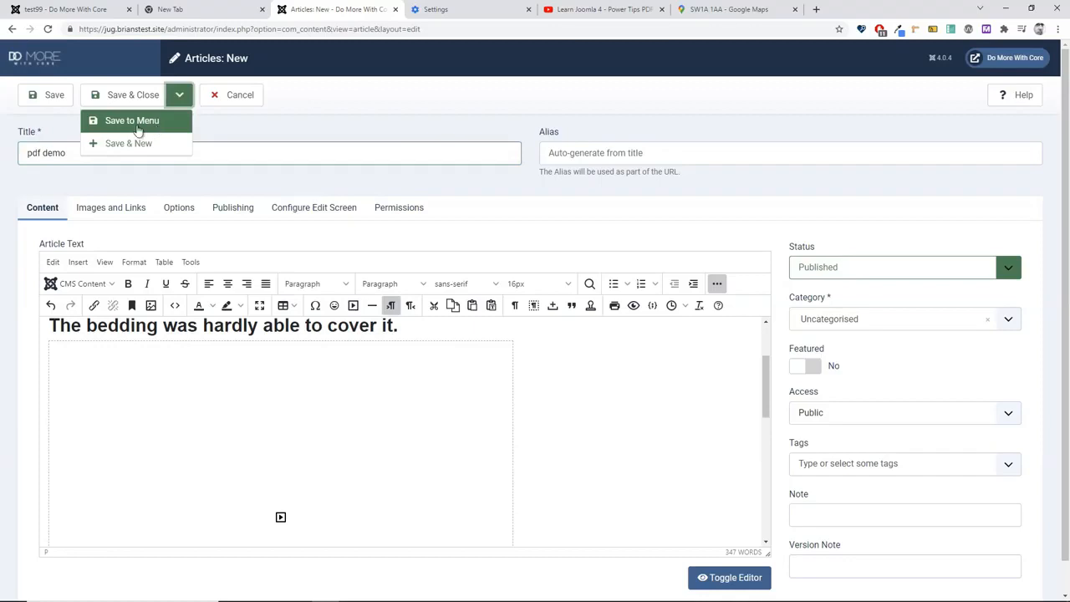
left_click(138, 122)
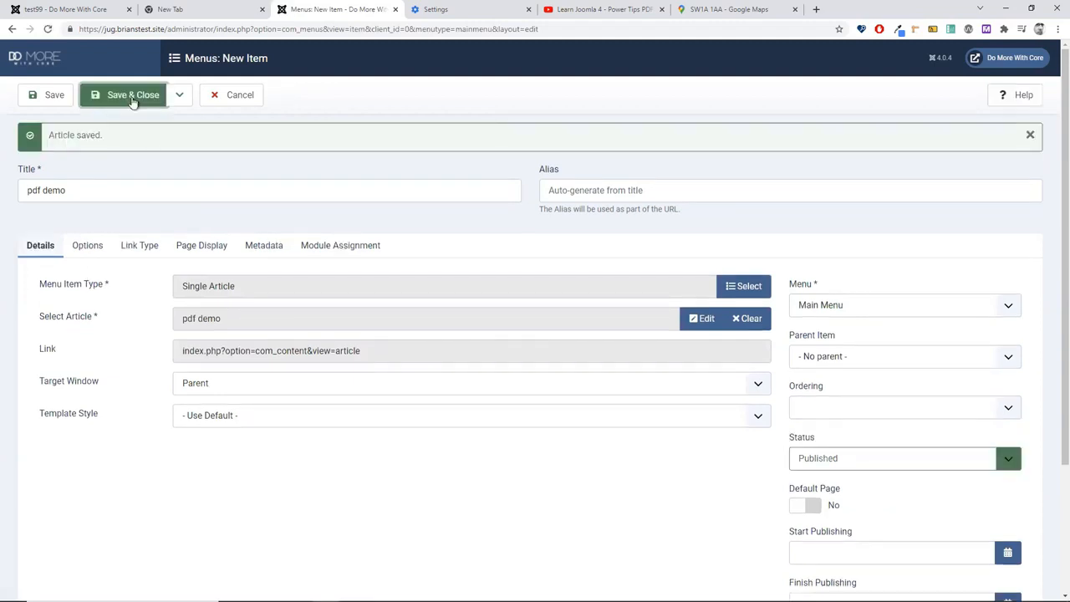
Step: Save the pdf demo menu item, check its PDF viewer on the site, then reopen the item
left_click(61, 8)
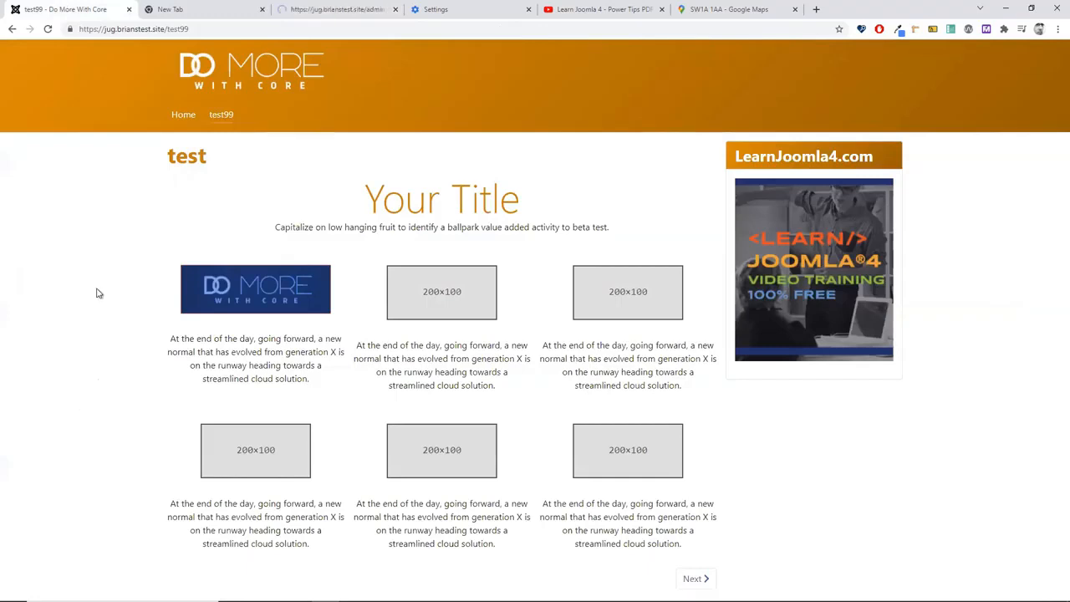
left_click(184, 116)
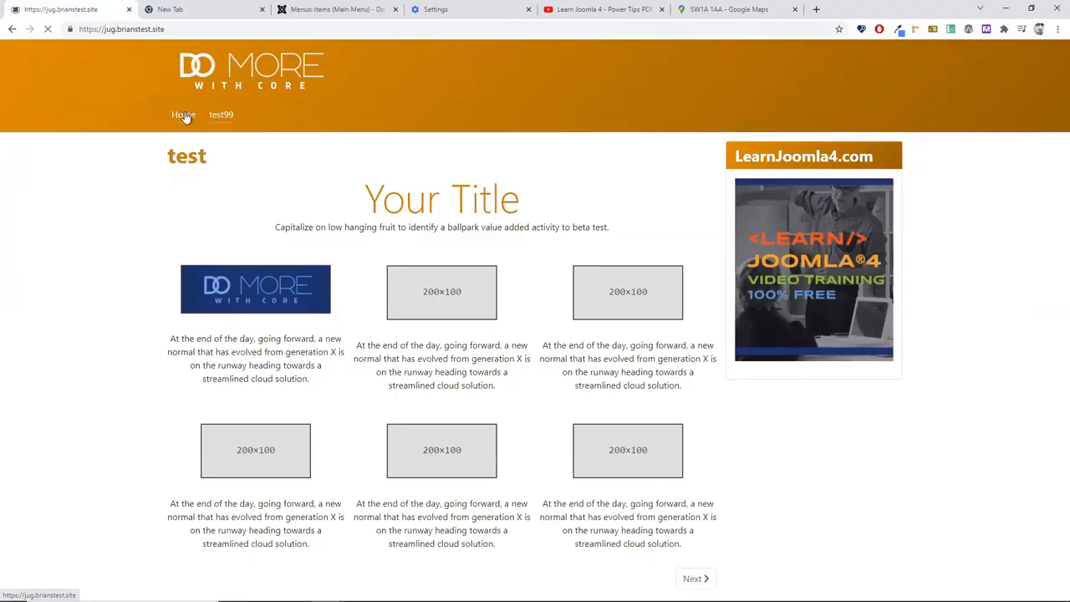
left_click(270, 117)
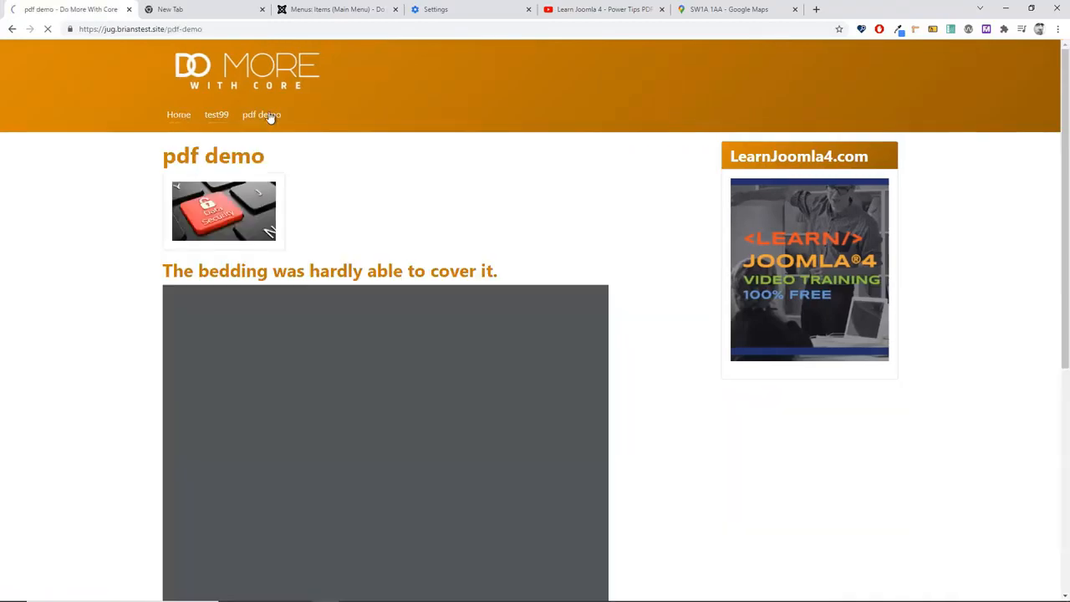
scroll(713, 426, "down", 2)
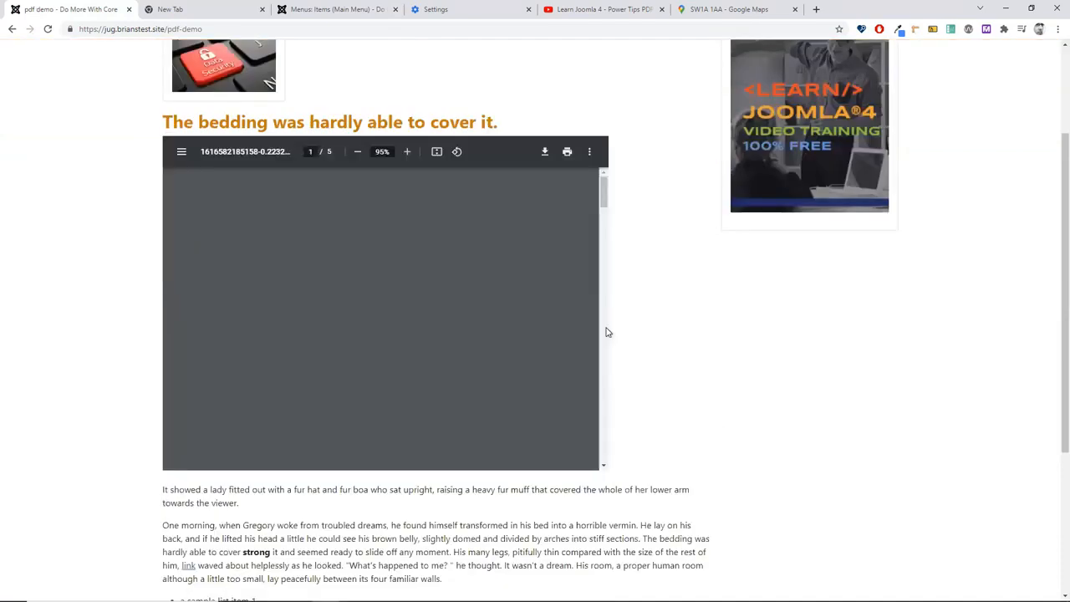
scroll(656, 376, "down", 2)
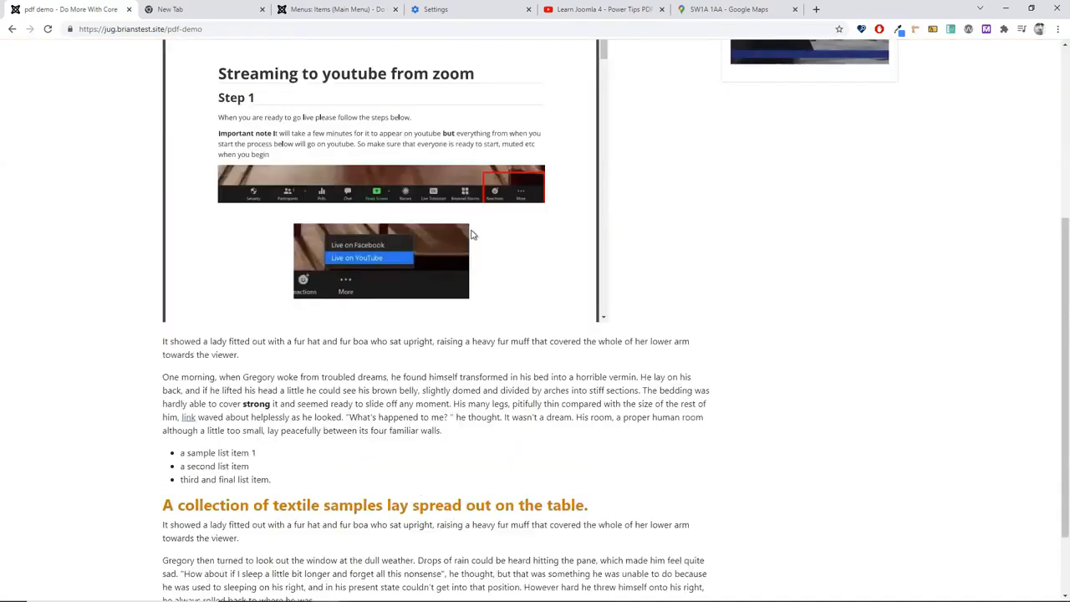
scroll(470, 235, "down", 5)
scroll(467, 268, "down", 5)
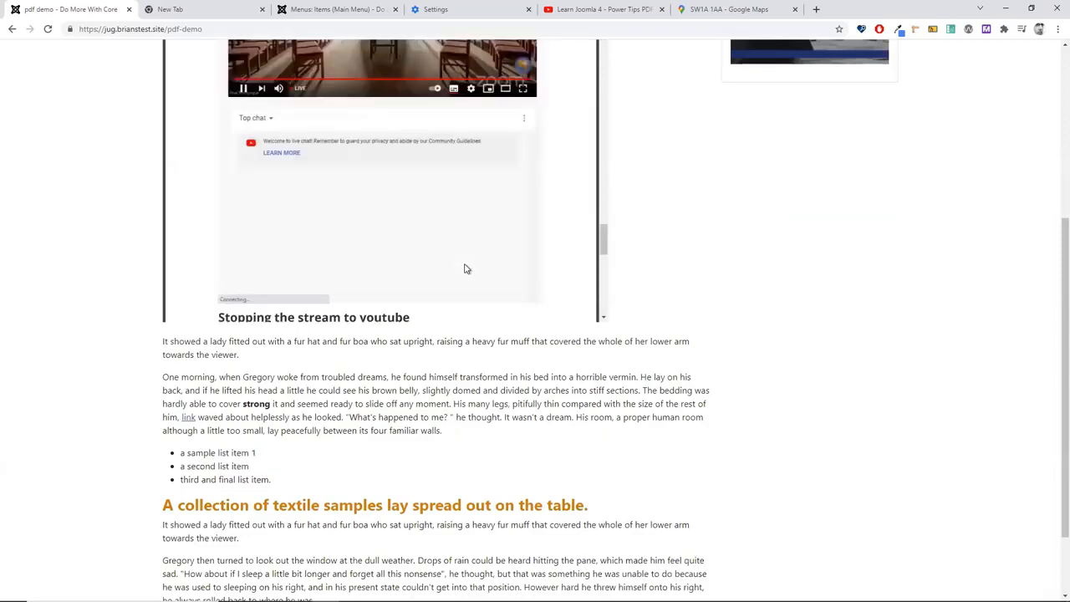
scroll(466, 269, "down", 3)
scroll(452, 399, "up", 5)
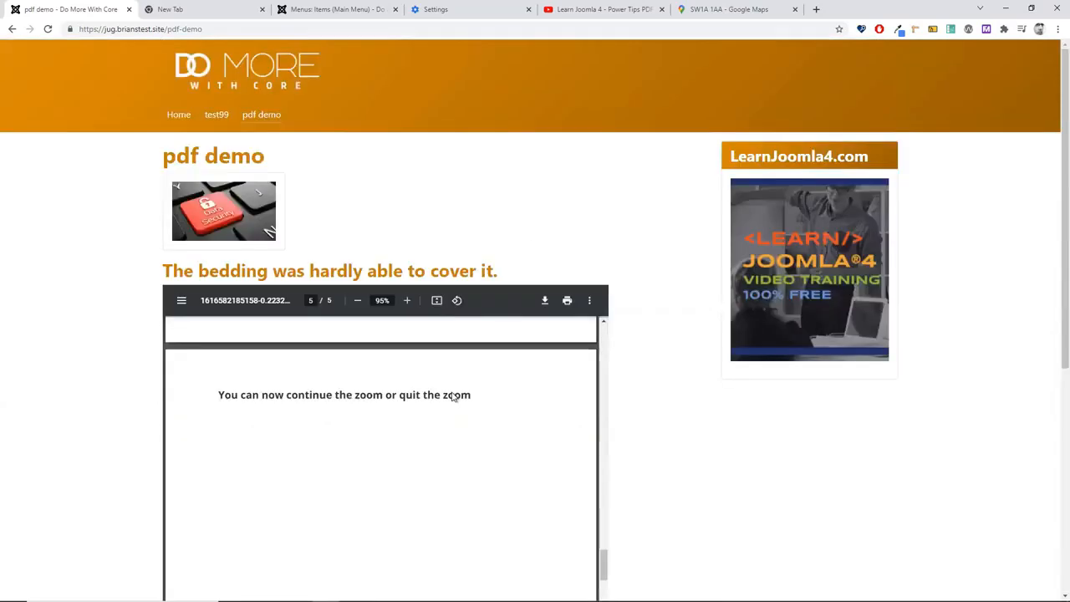
left_click(361, 9)
left_click(309, 347)
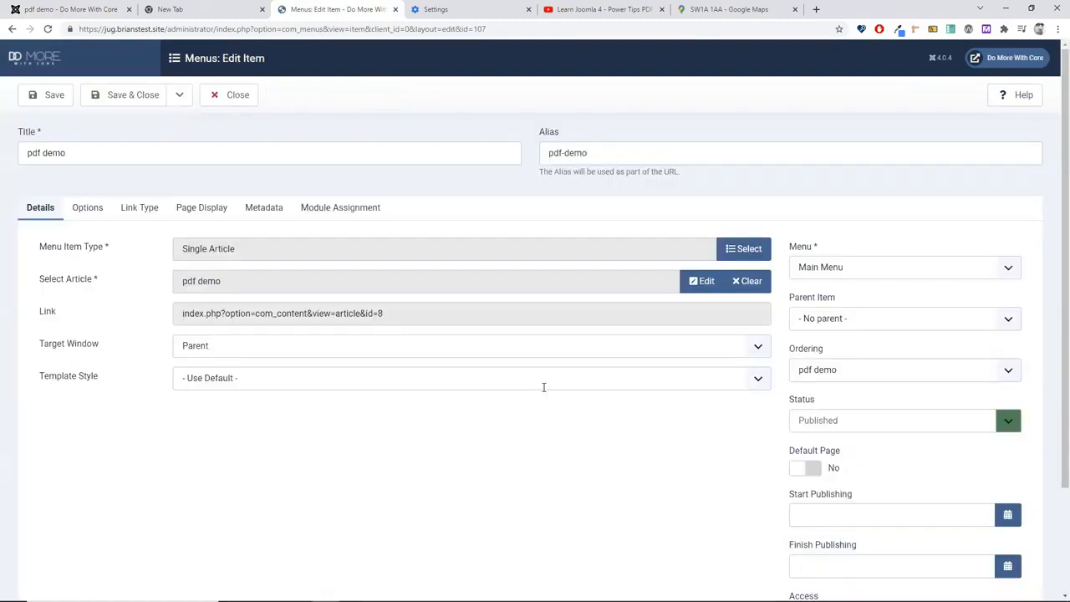
Step: Open the linked pdf demo article from the menu item and bring up CMS Content > Media
left_click(702, 285)
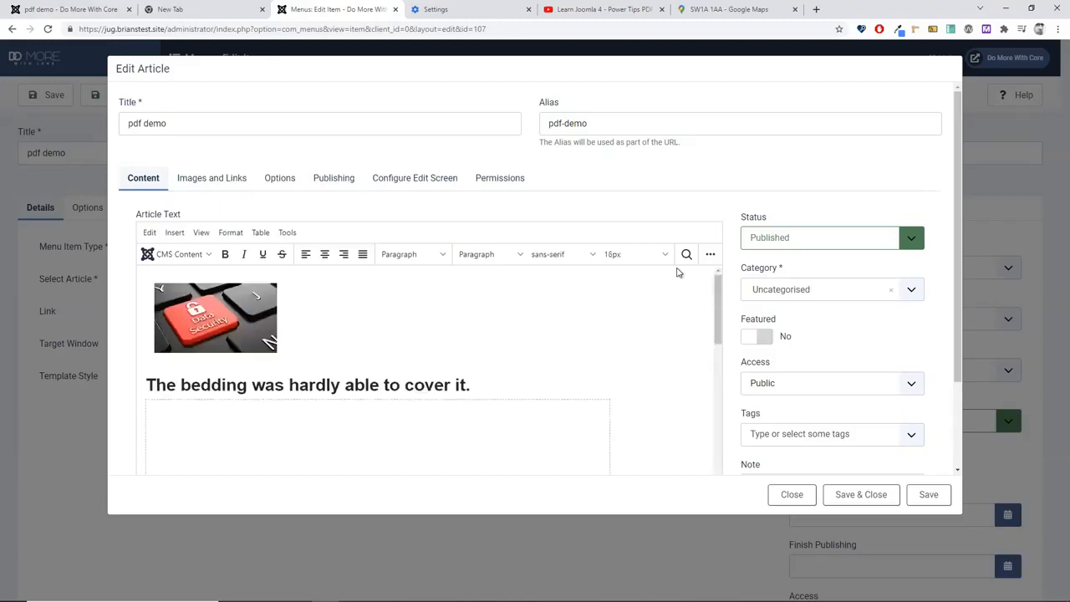
left_click(710, 256)
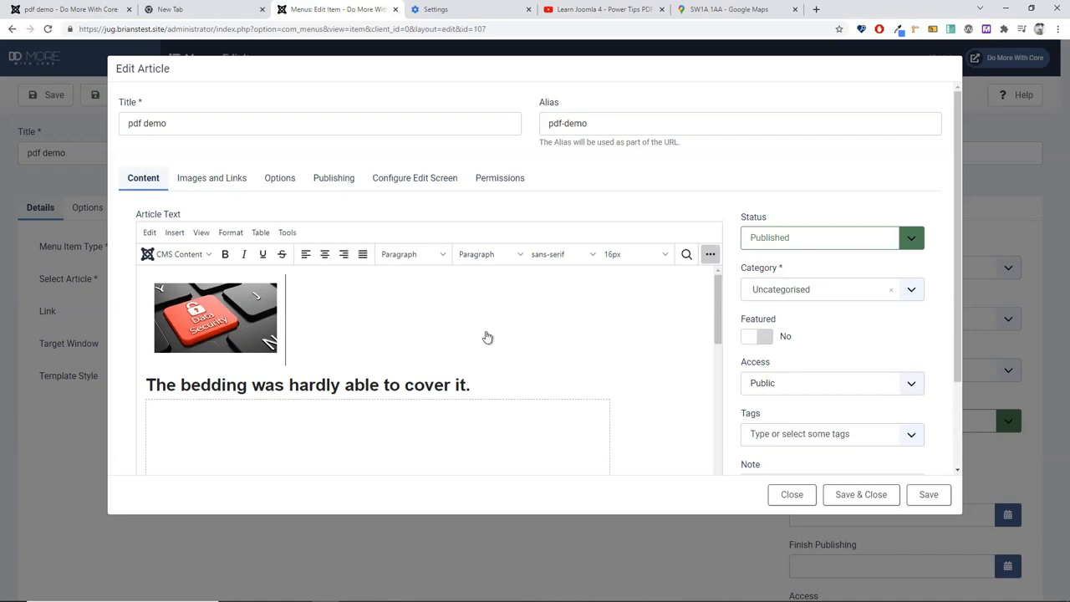
left_click(203, 256)
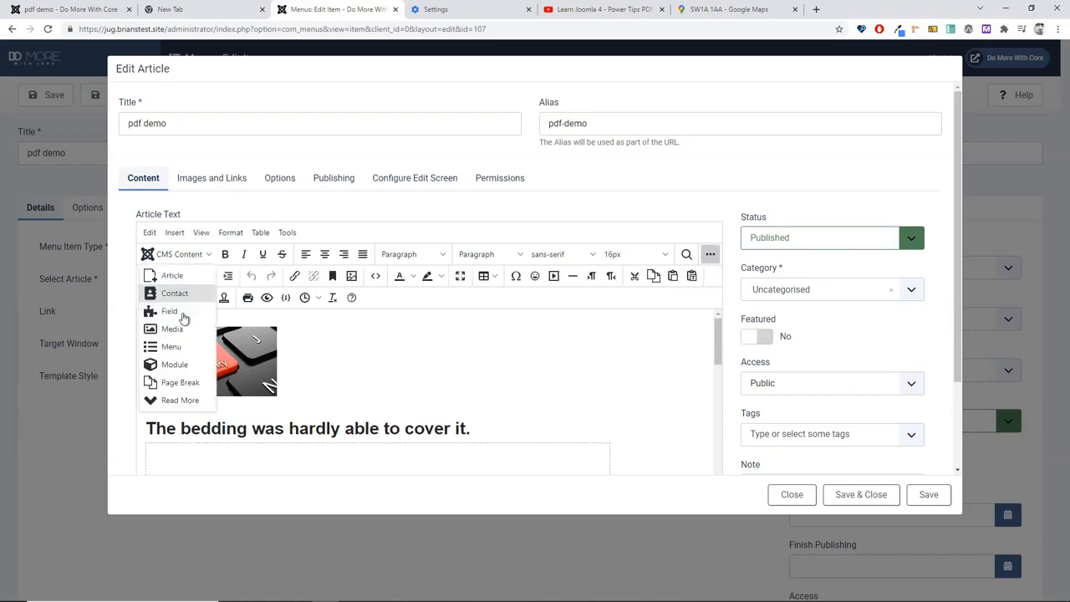
left_click(182, 316)
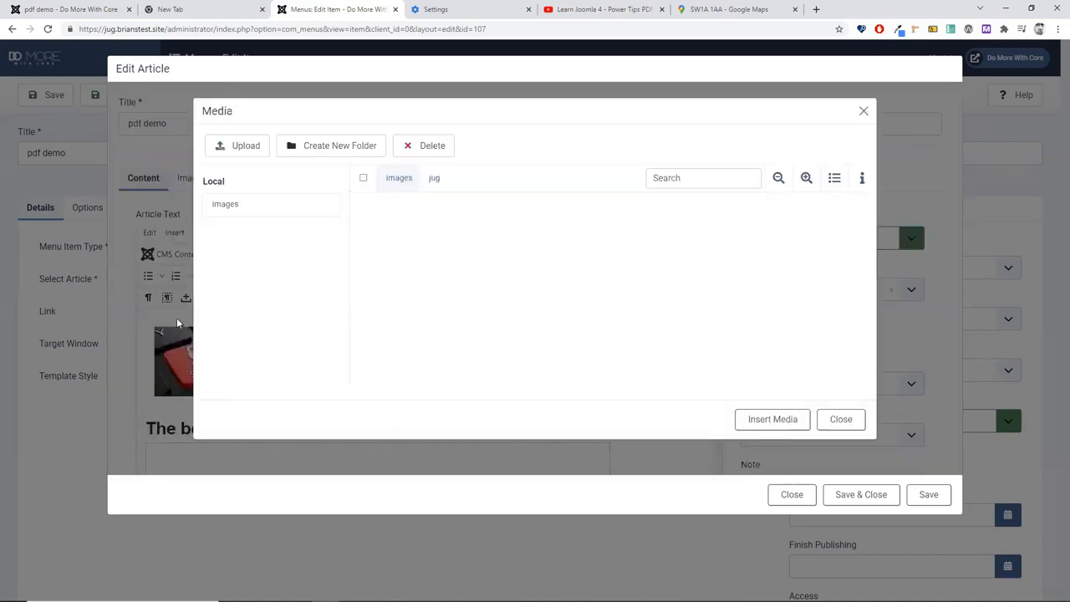
Step: Select easy if you try.mp4 and play its preview
scroll(621, 321, "down", 5)
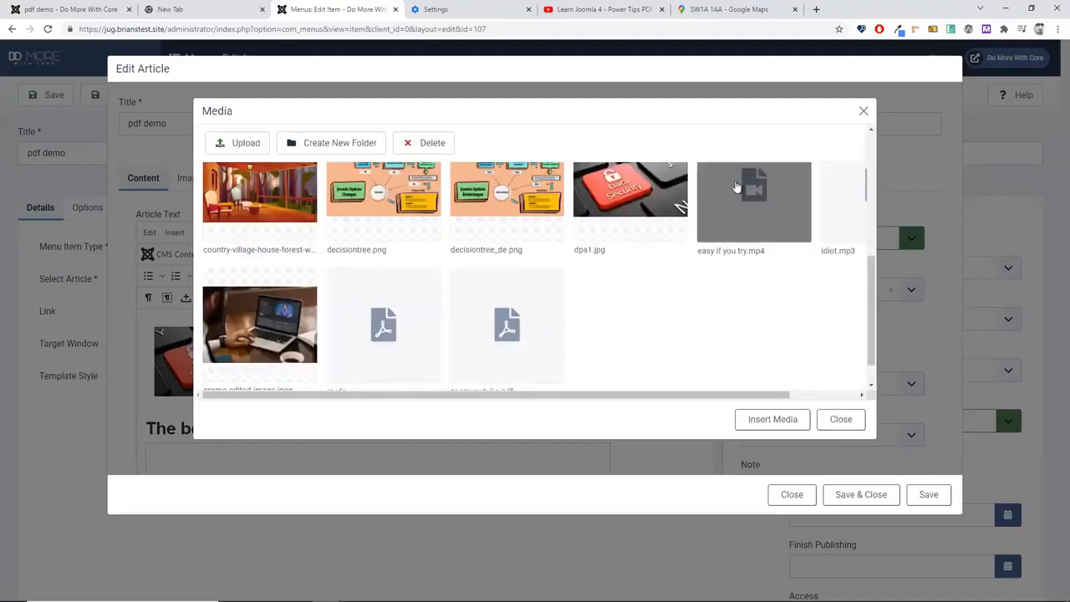
left_click(775, 217)
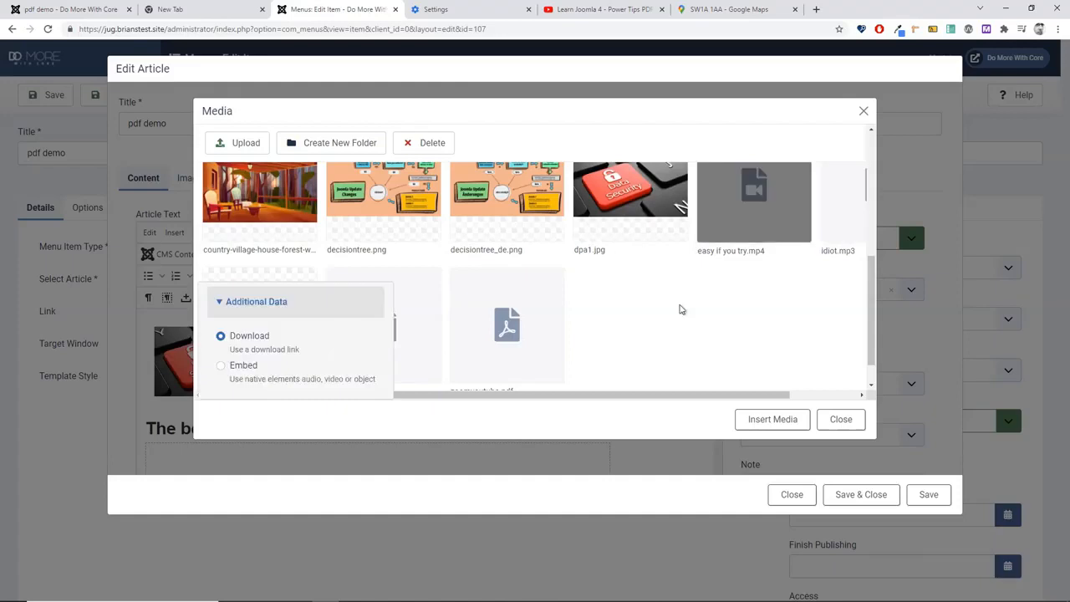
scroll(680, 309, "up", 2)
mouse_move(800, 289)
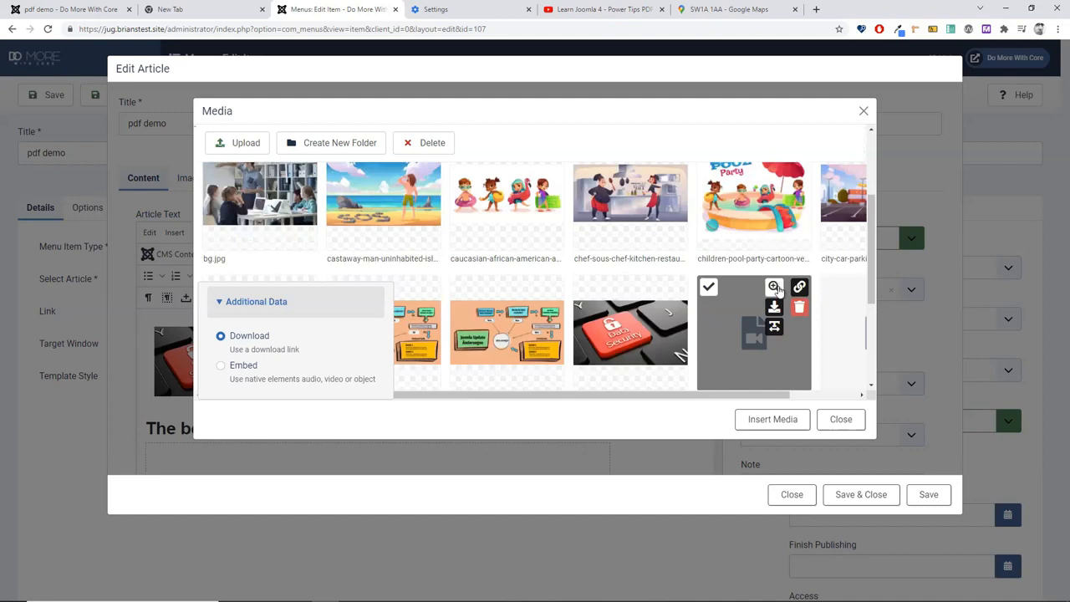
left_click(775, 288)
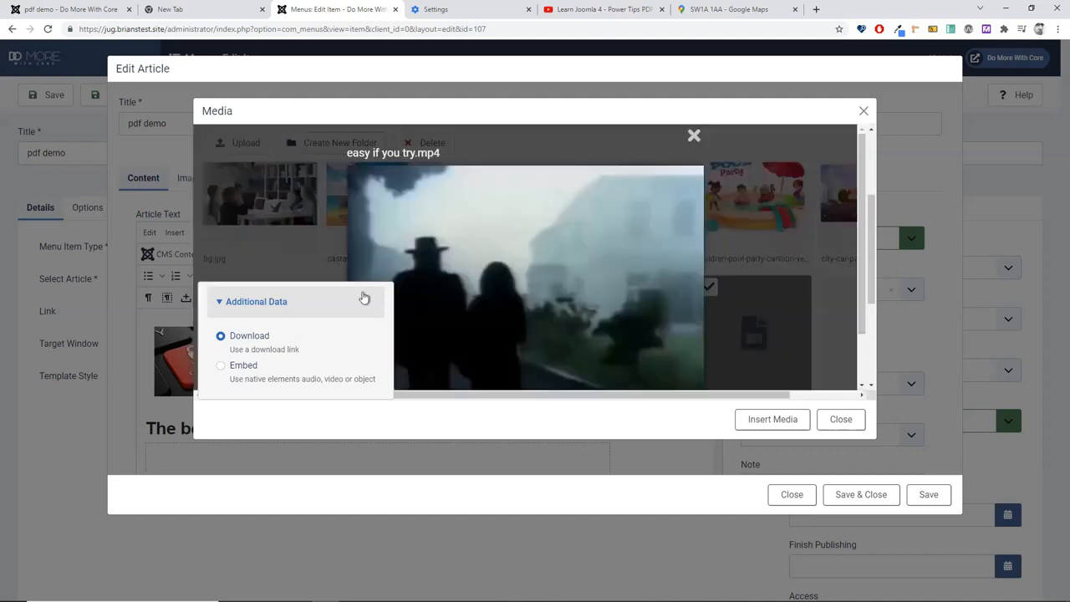
left_click(220, 311)
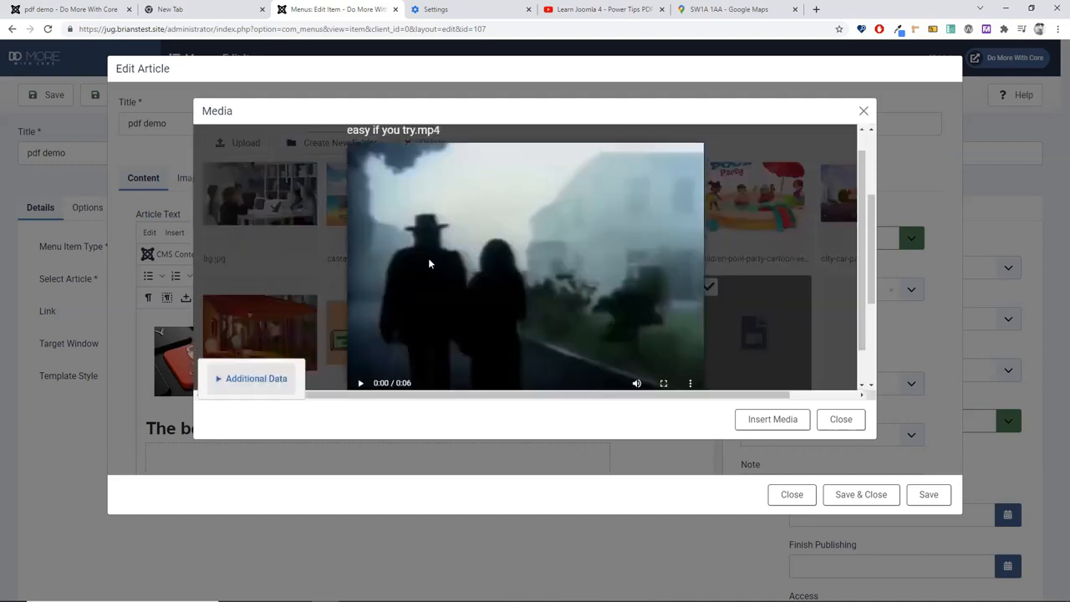
left_click(359, 347)
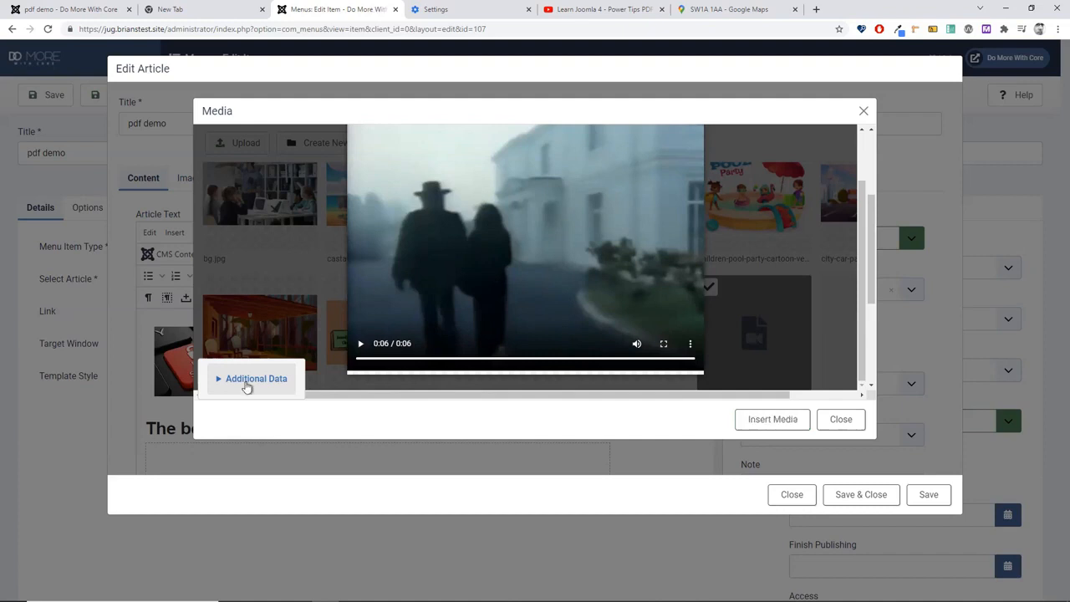
Step: Insert the video into the article as an 800×600 embedded player
left_click(247, 381)
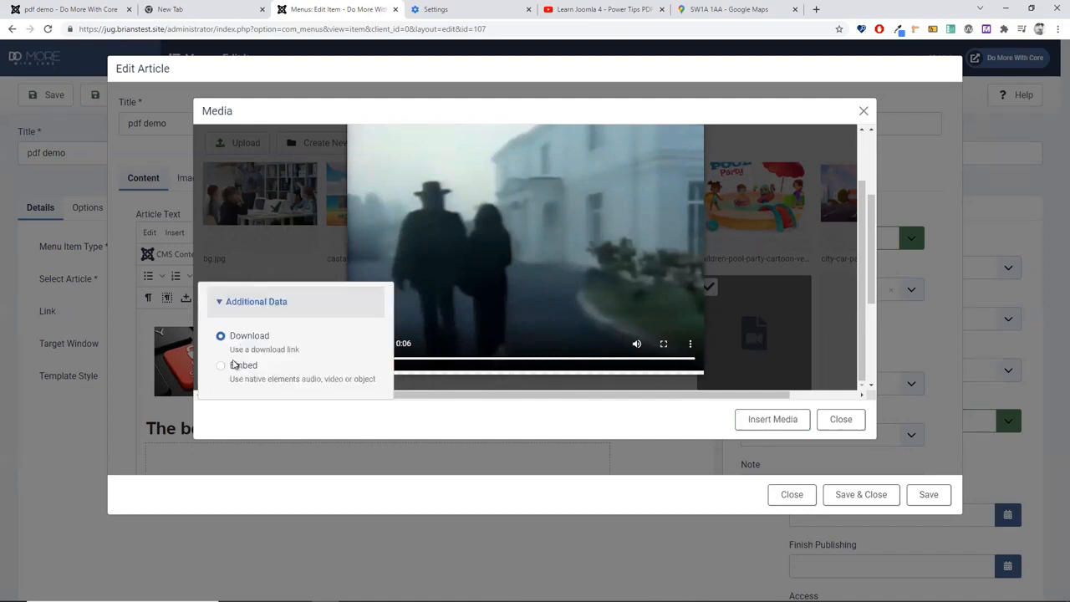
left_click(221, 365)
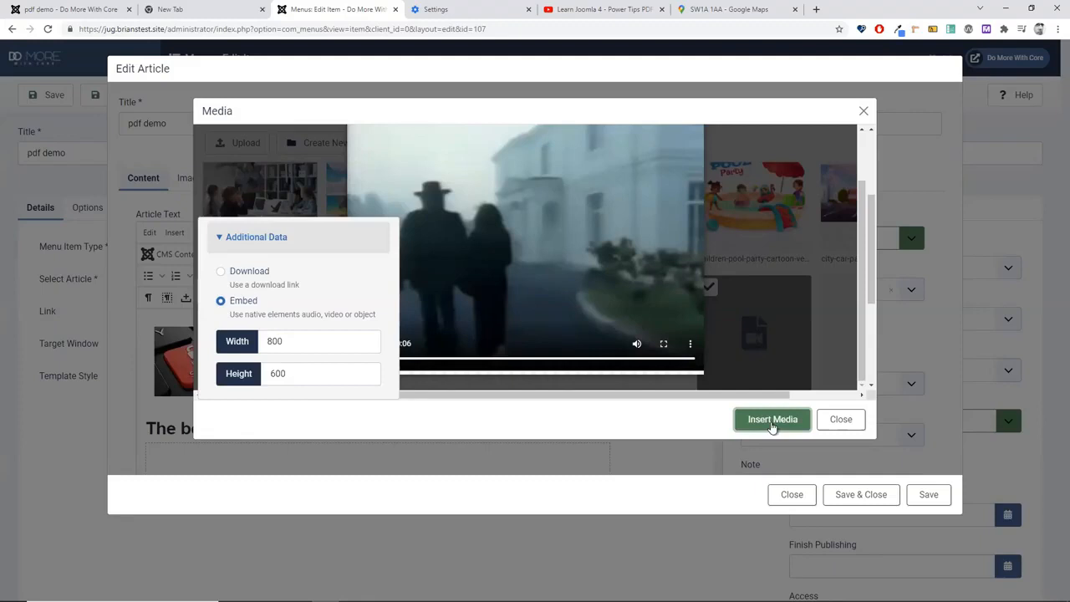
left_click(771, 419)
scroll(539, 378, "down", 1)
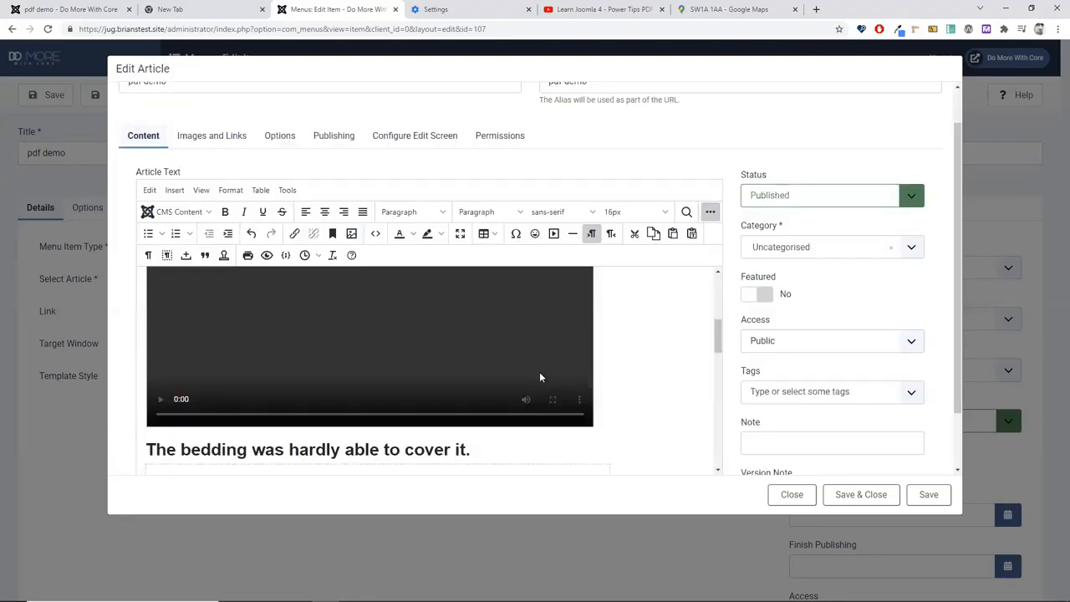
Step: Start a new empty line after the paragraph ending 'the viewer.'
scroll(585, 368, "down", 2)
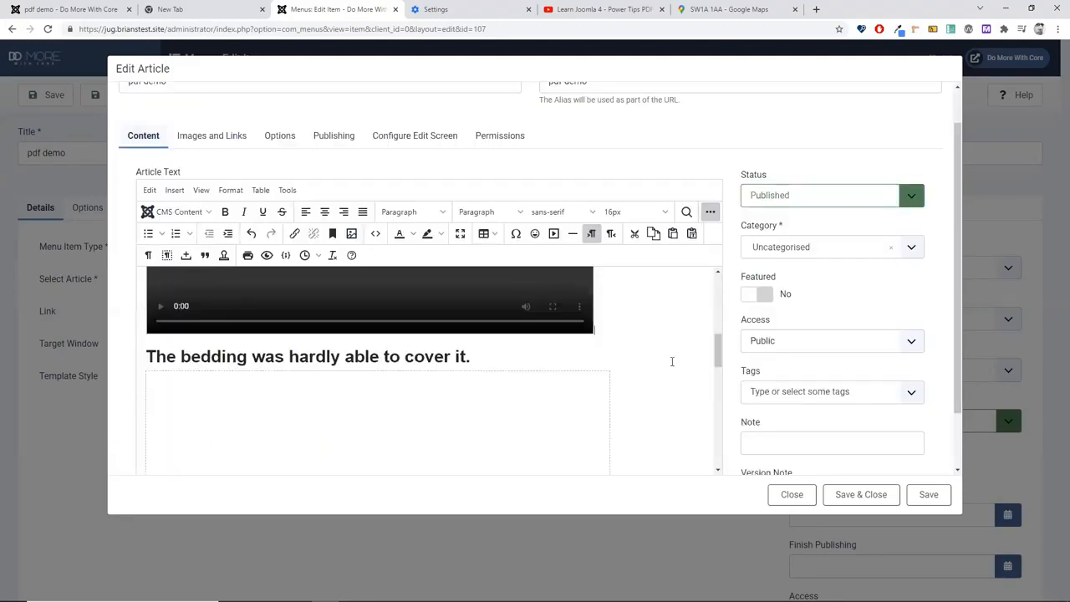
scroll(660, 392, "down", 3)
left_click(251, 467)
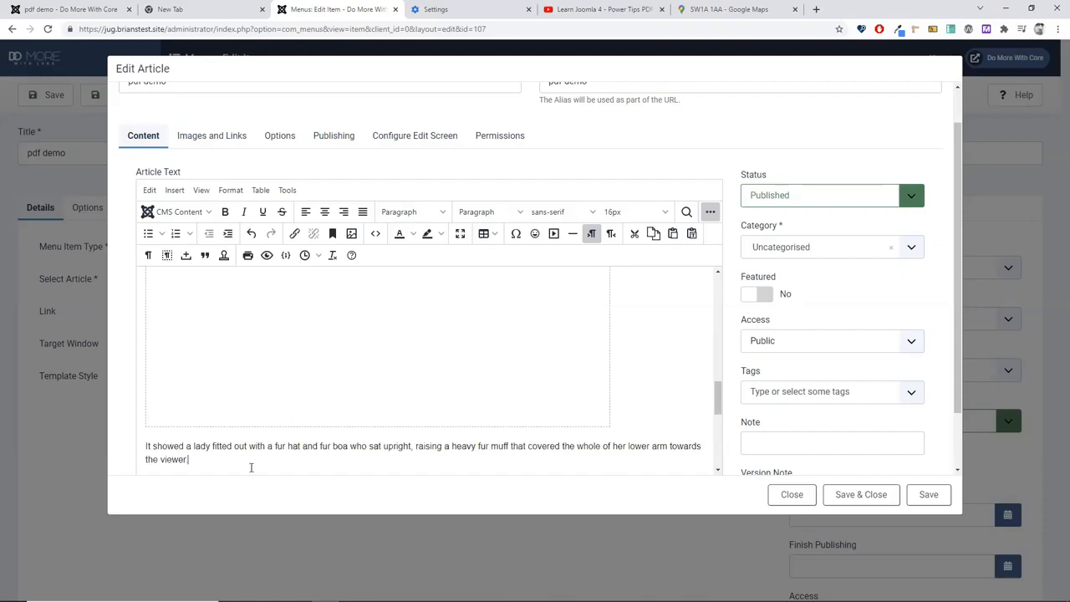
key("Return")
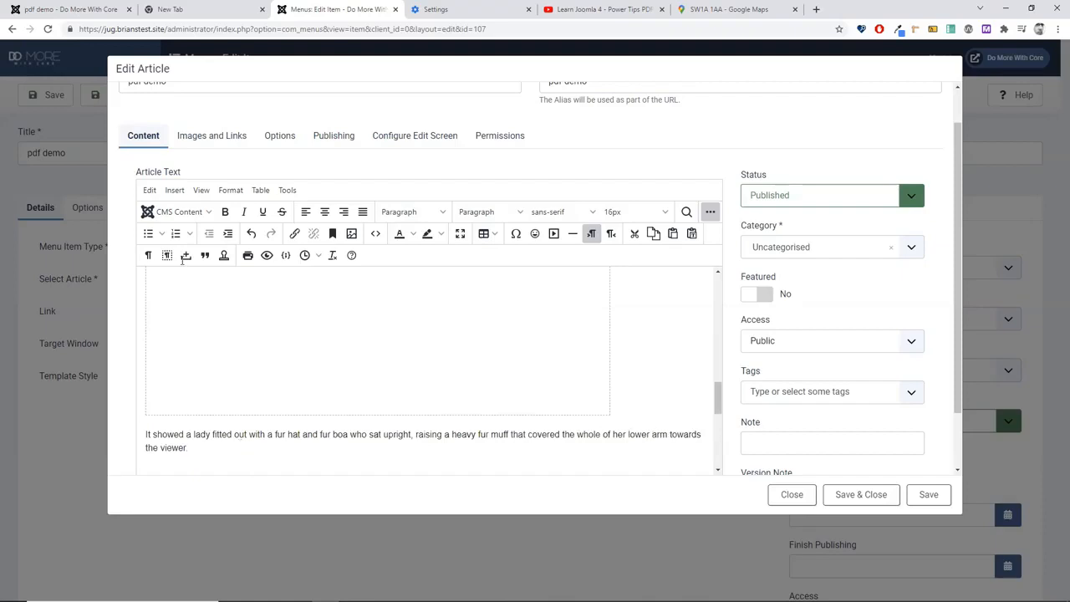
Step: Embed idiot.mp3 from CMS Content > Media as an audio player on the new line
left_click(176, 211)
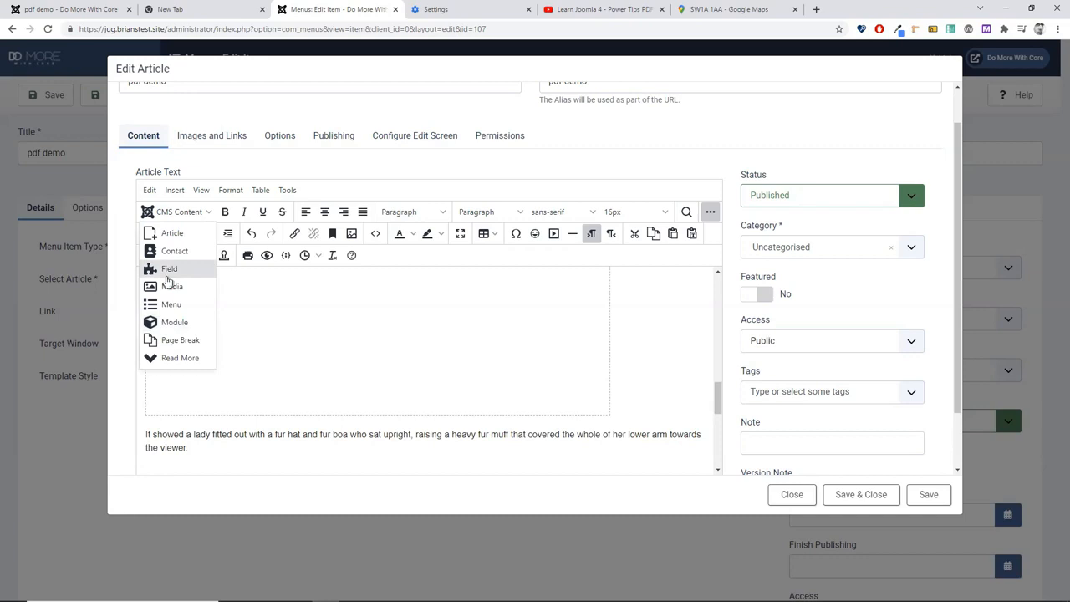
left_click(170, 269)
left_click(840, 418)
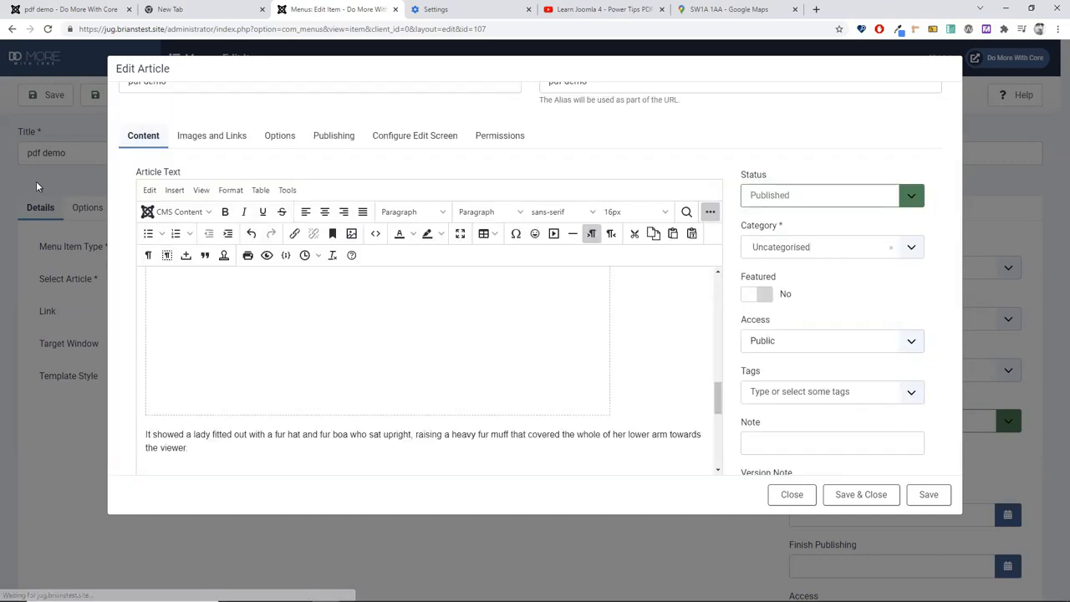
left_click(171, 213)
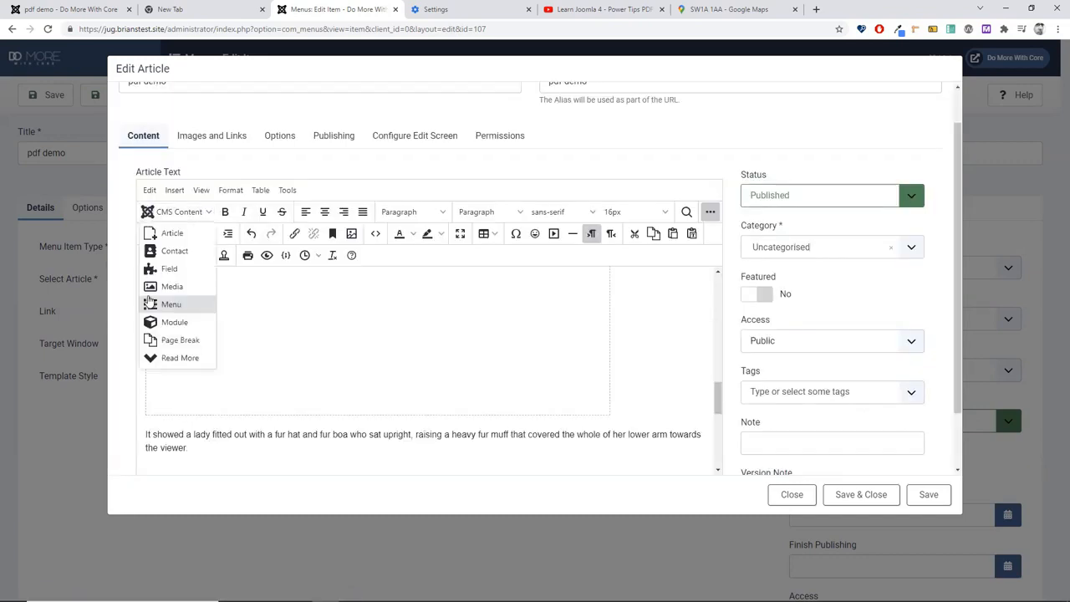
left_click(147, 289)
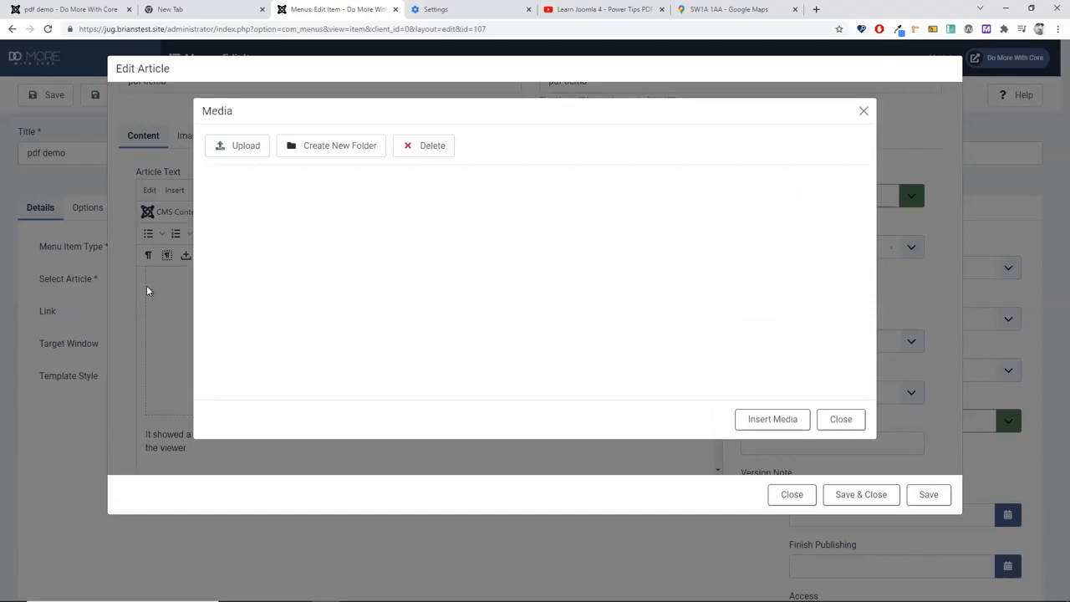
scroll(418, 310, "down", 4)
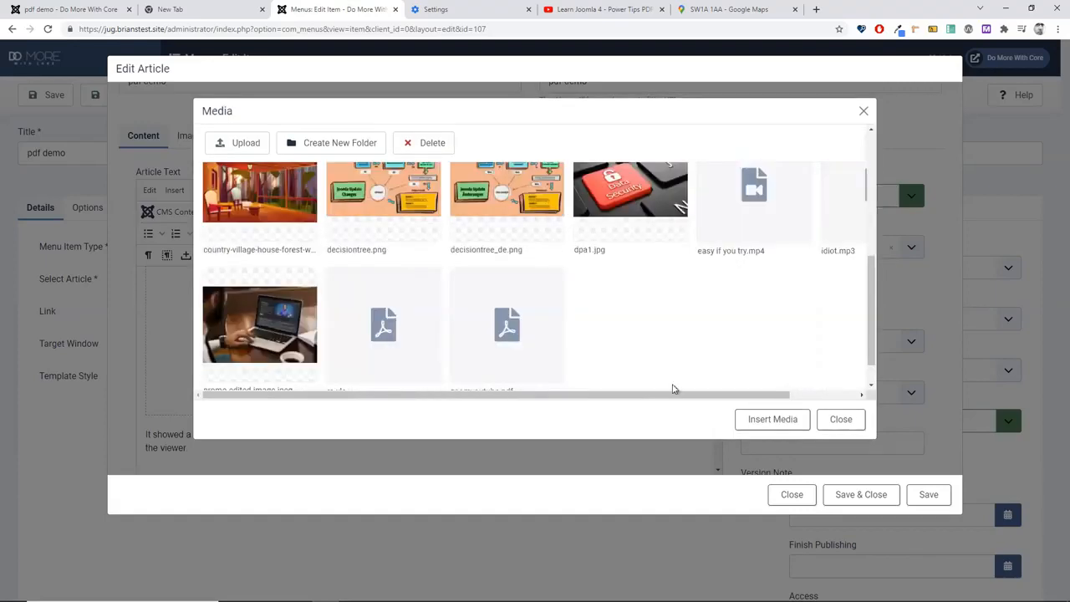
left_click_drag(674, 389, 749, 401)
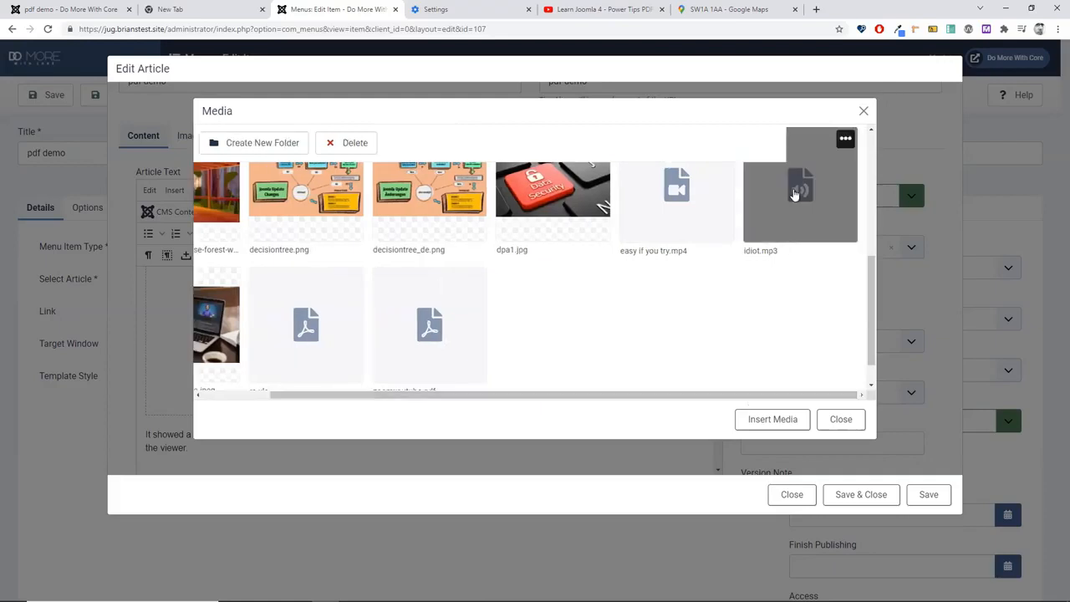
left_click(795, 194)
left_click(221, 366)
left_click(755, 422)
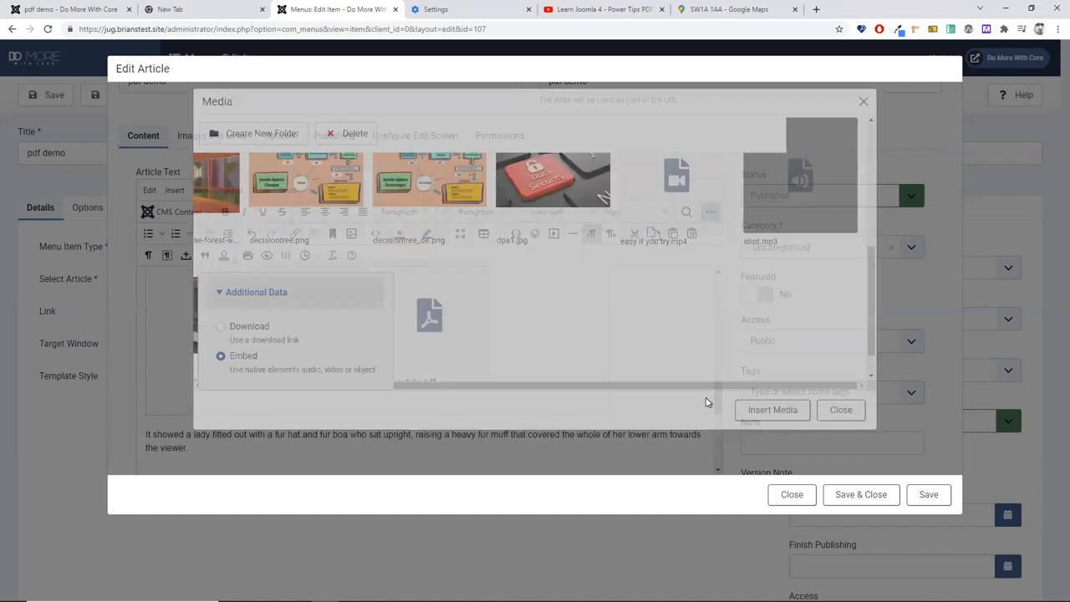
scroll(376, 452, "down", 2)
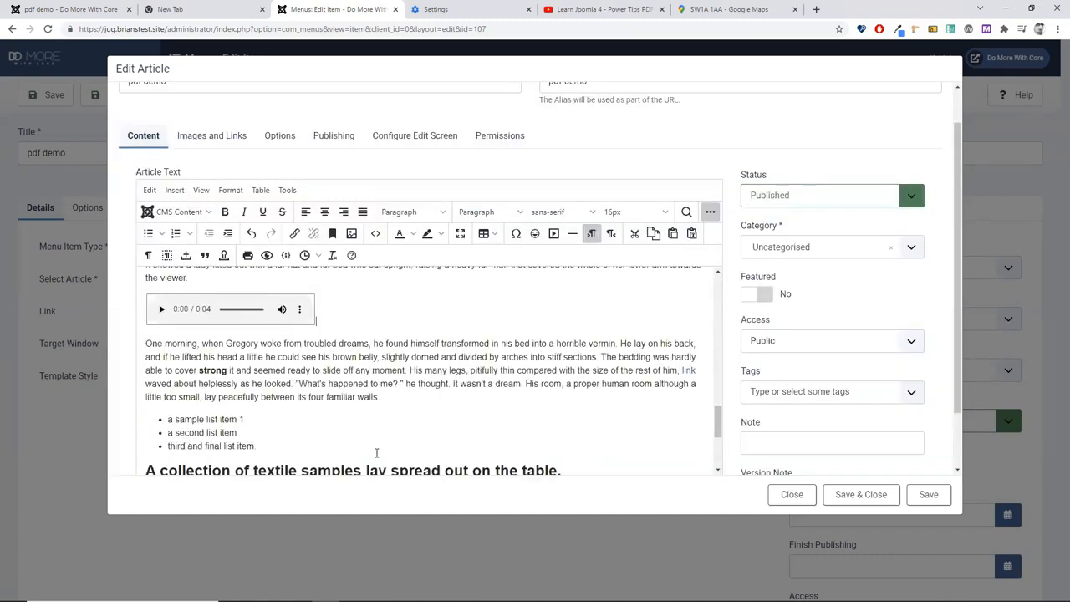
Step: Insert ra.xls from Media as a download link on a new line after 'walls.'
key("Return")
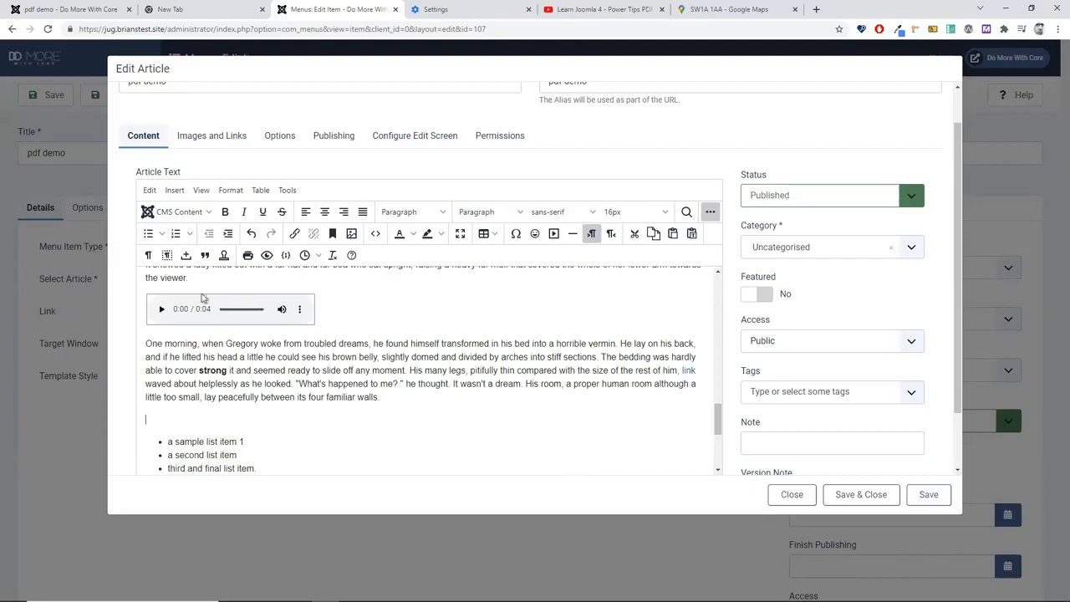
left_click(174, 211)
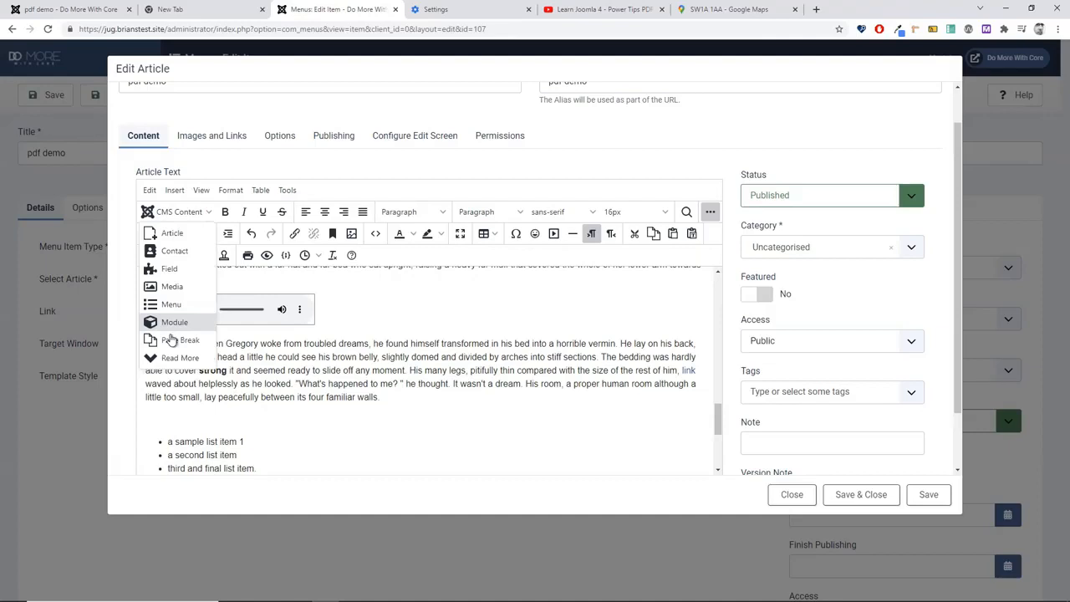
left_click(171, 288)
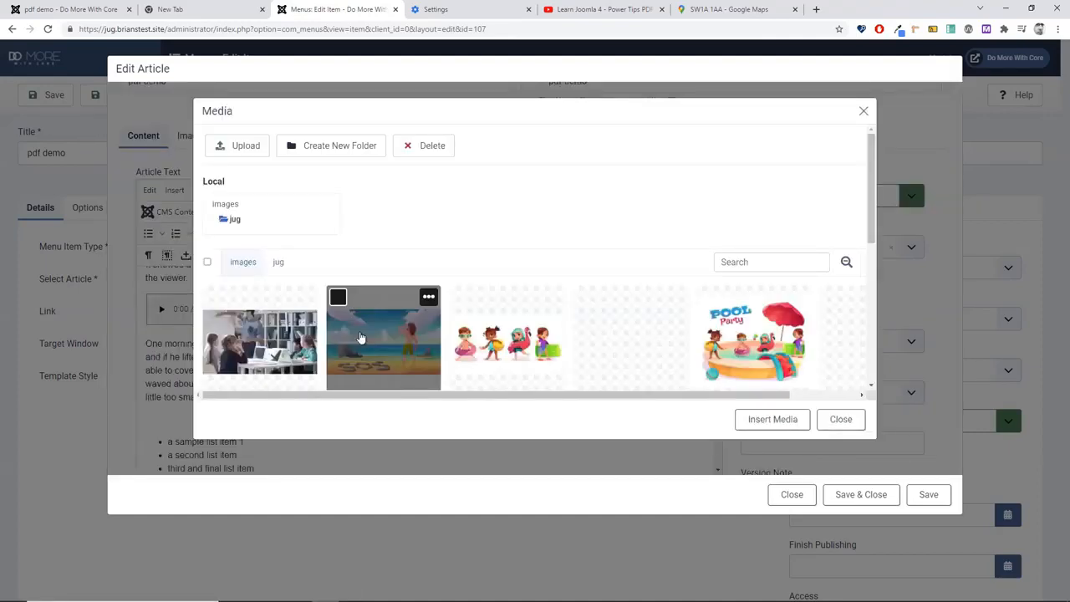
scroll(368, 330, "down", 5)
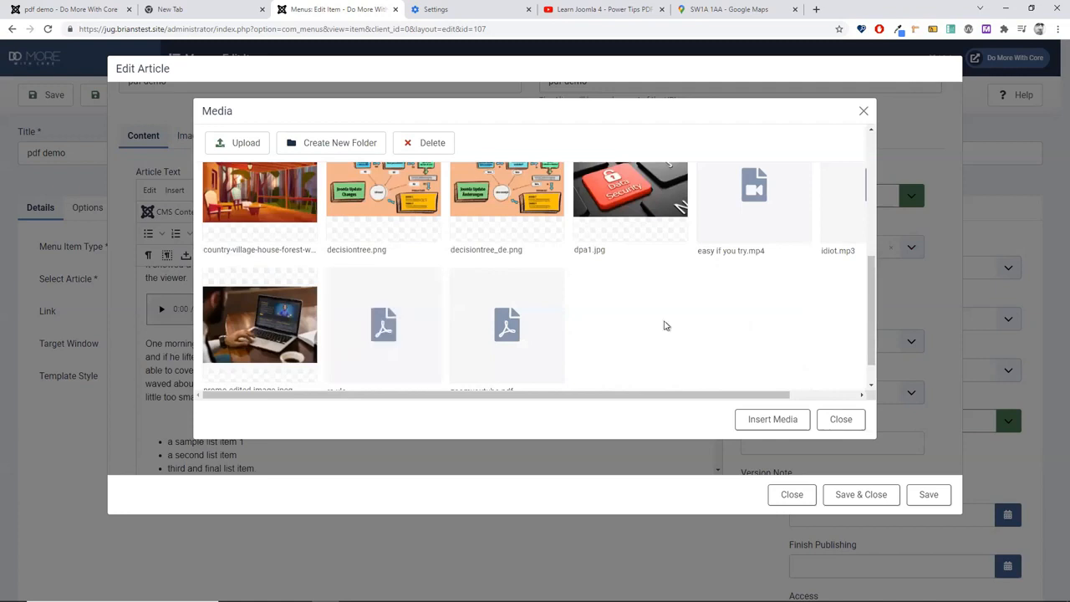
scroll(664, 325, "down", 1)
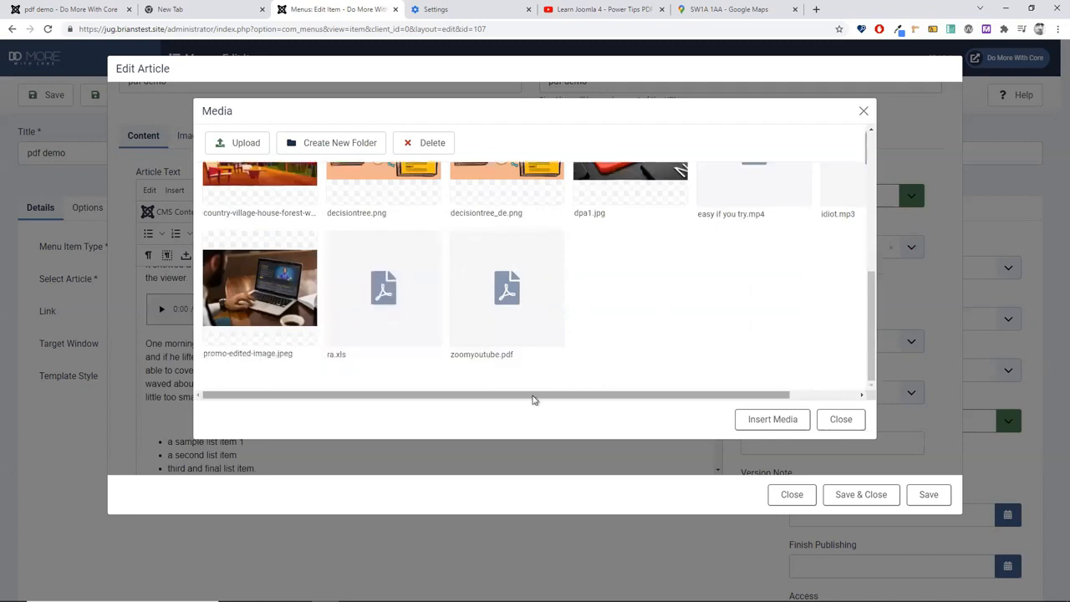
left_click(393, 354)
left_click(238, 365)
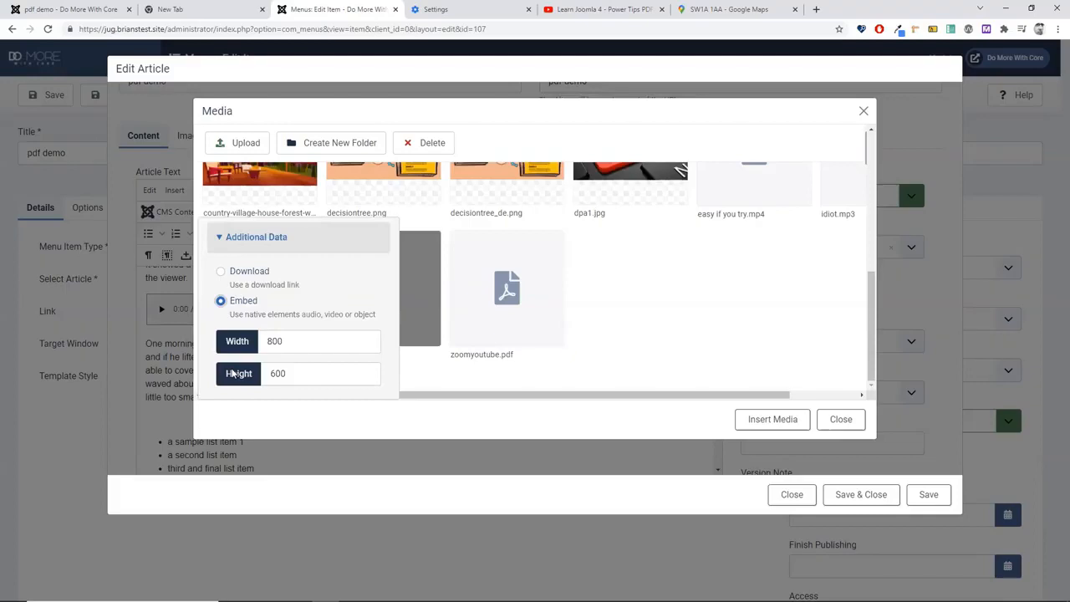
left_click(237, 272)
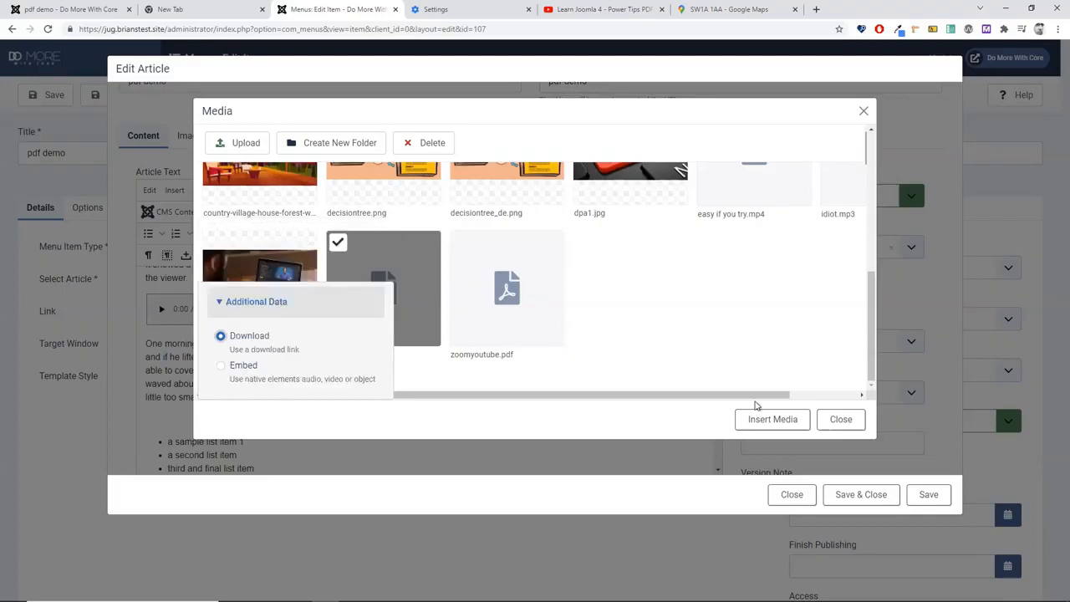
left_click(759, 415)
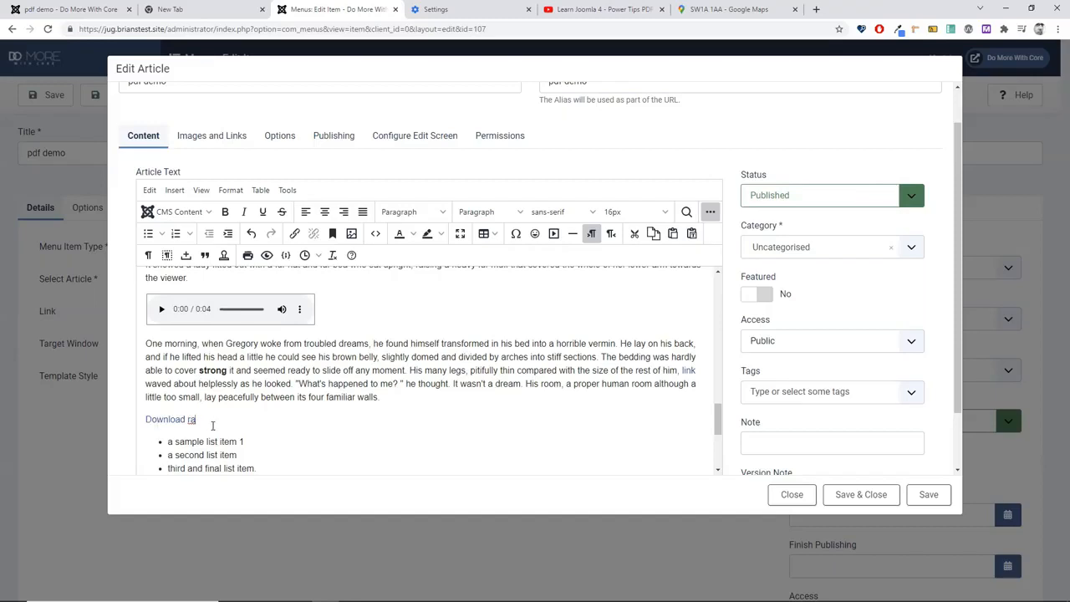
Step: Change the link text to 'Download the name here' and save and close the article
key("BackSpace")
key("BackSpace")
type("the name here")
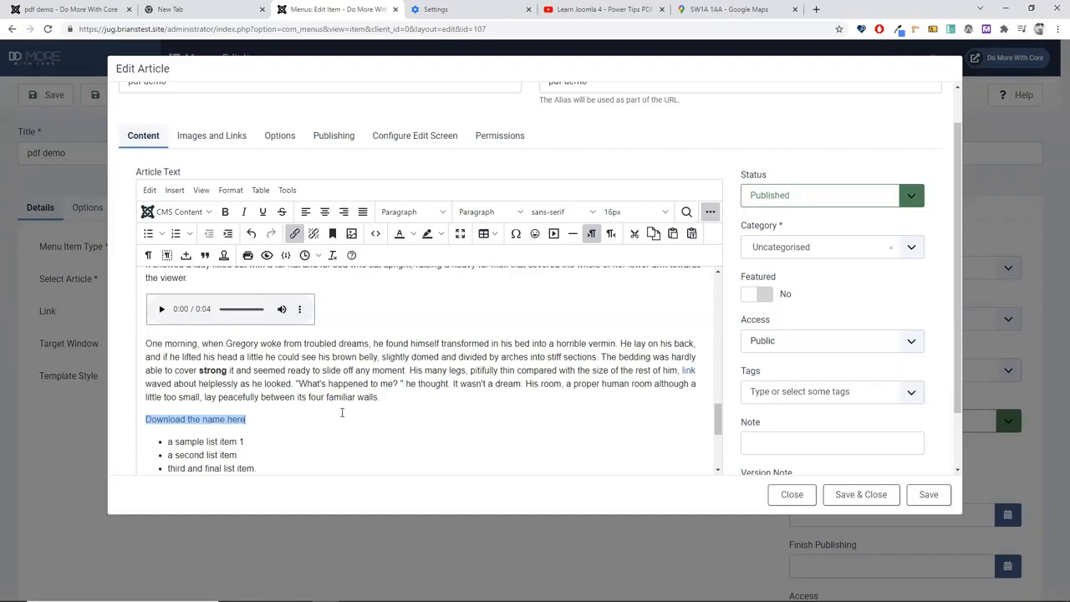
left_click(842, 495)
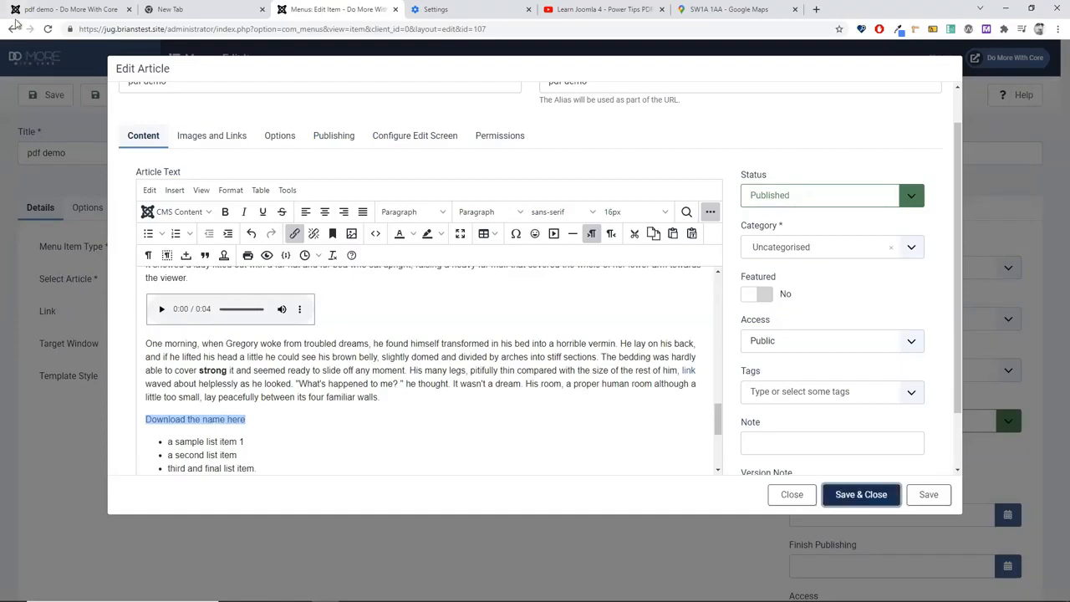
Step: Reload the live pdf demo page and scroll through the updated article
left_click(40, 11)
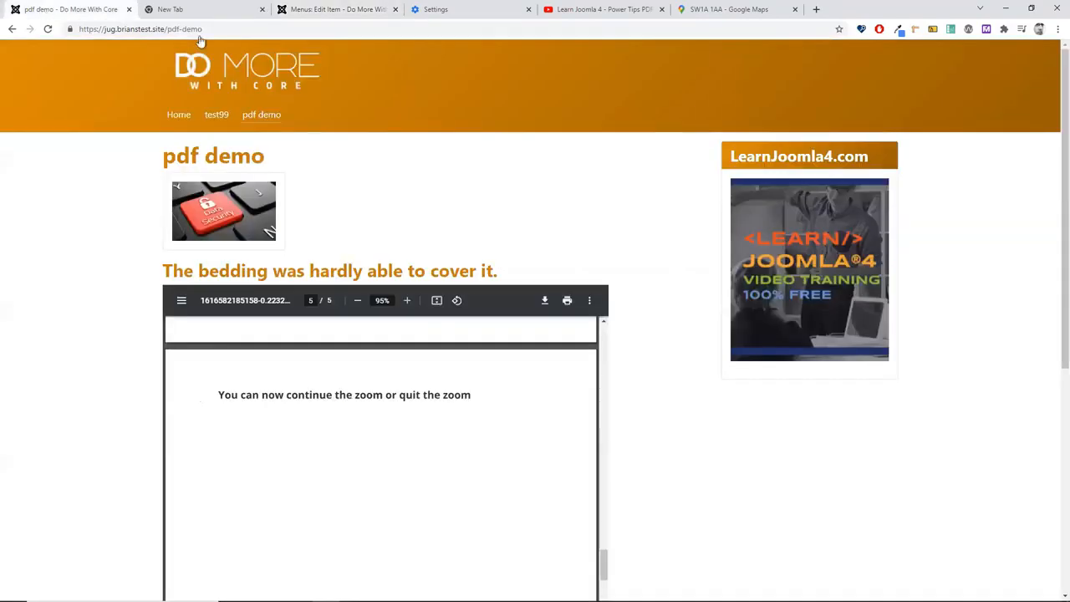
left_click(48, 29)
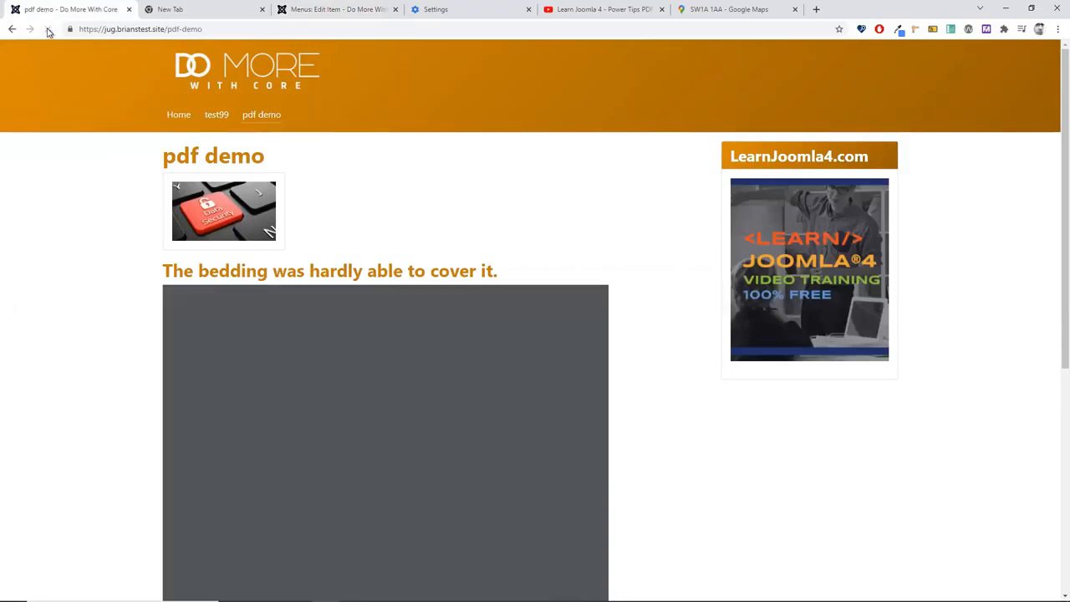
scroll(130, 219, "down", 3)
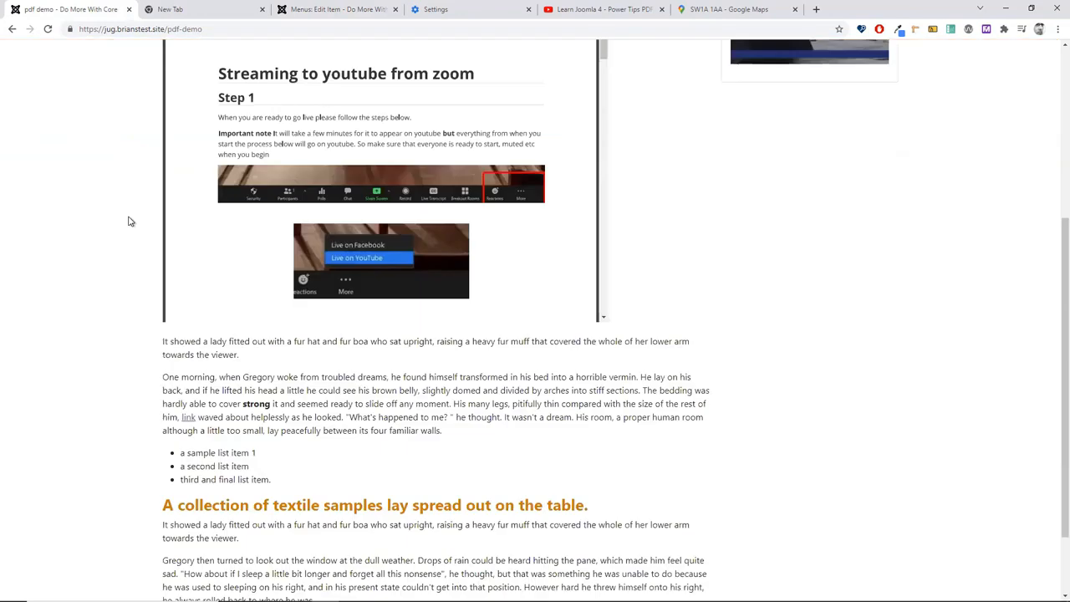
scroll(130, 221, "down", 1)
scroll(129, 221, "down", 1)
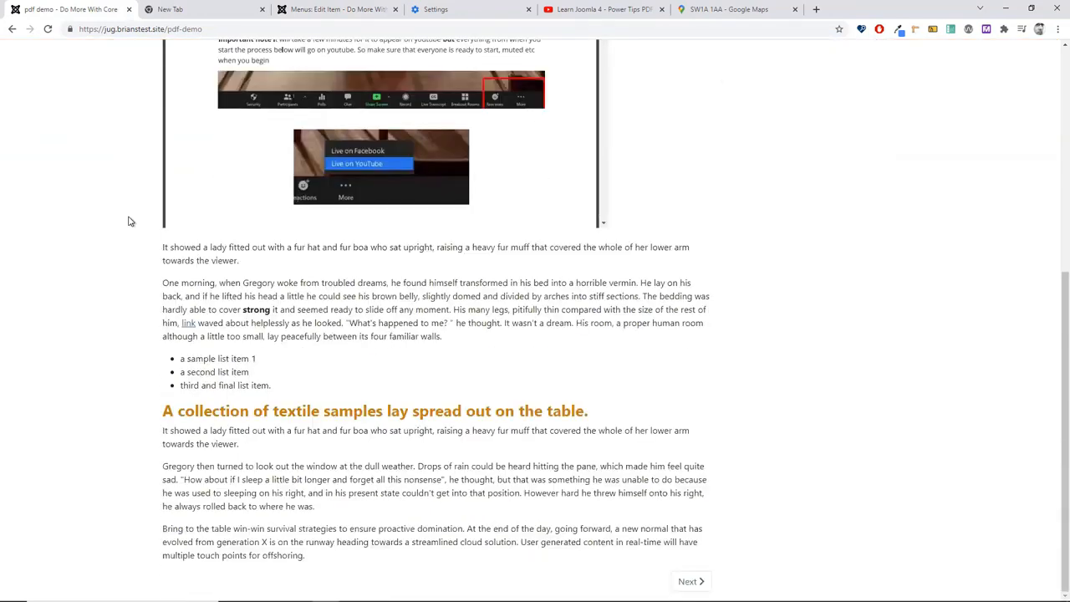
scroll(130, 221, "up", 2)
scroll(129, 220, "up", 3)
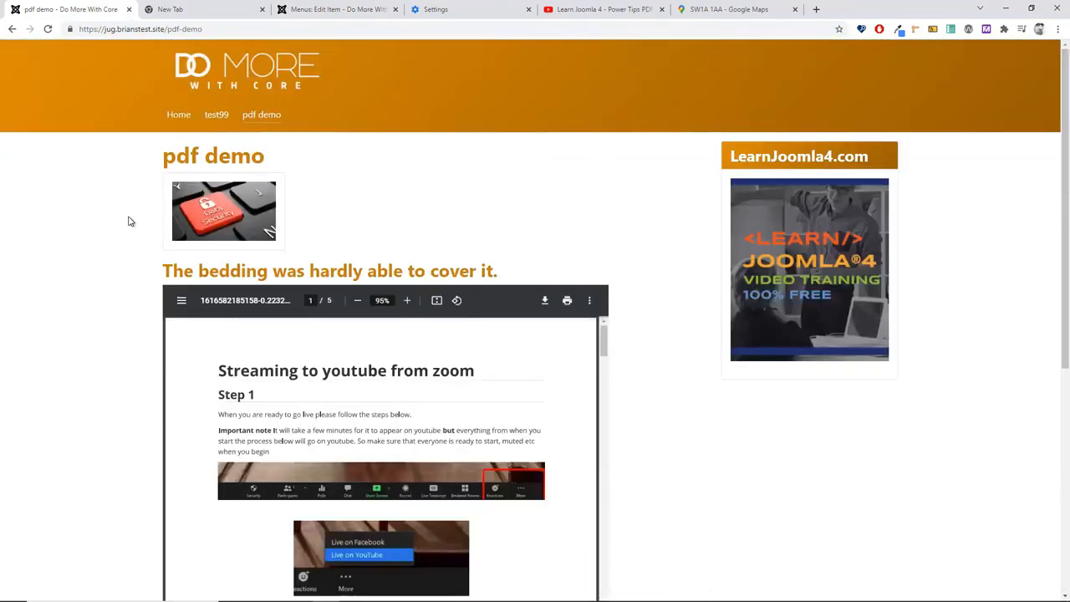
scroll(129, 220, "down", 1)
scroll(130, 220, "down", 4)
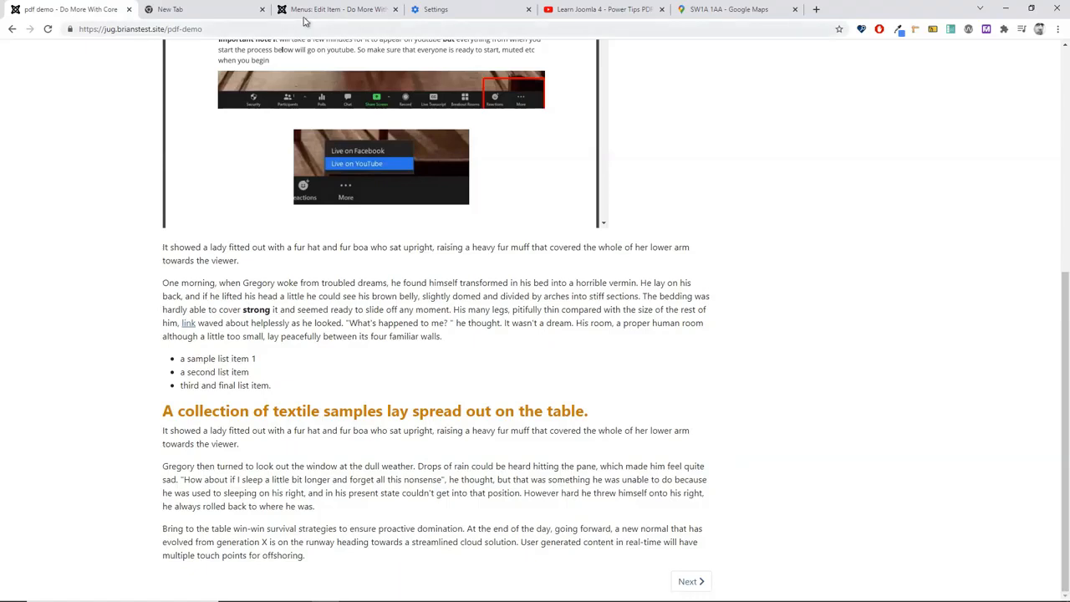
left_click(334, 10)
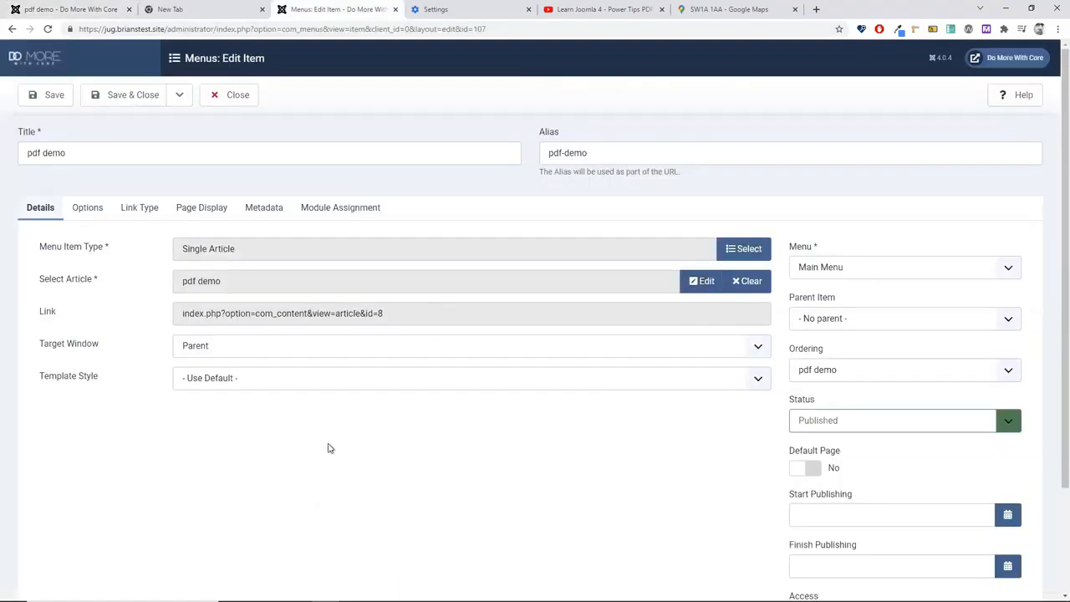
left_click(14, 9)
left_click(48, 29)
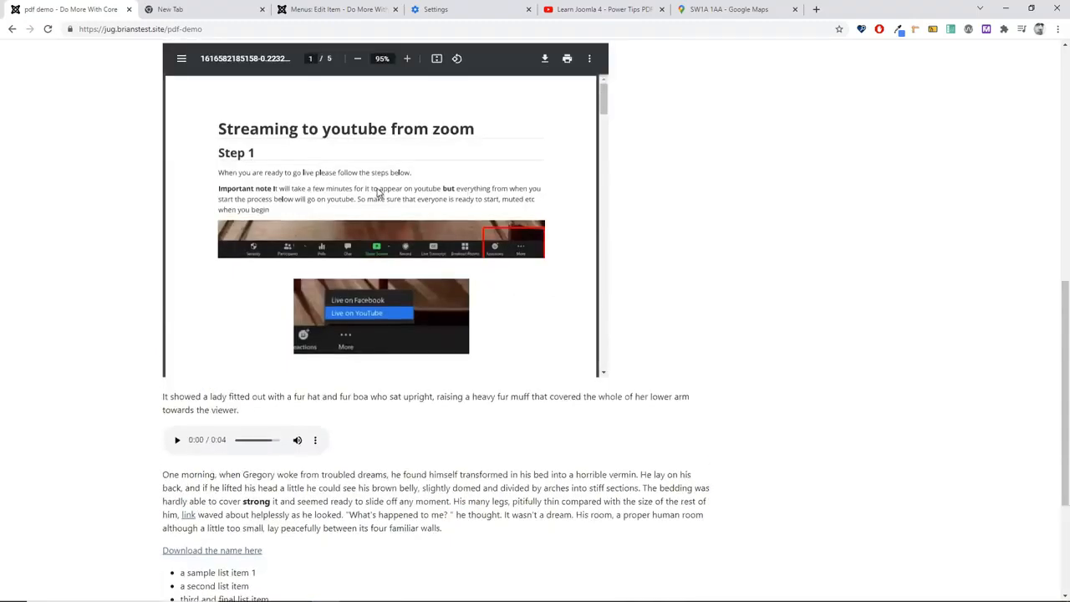
Step: Download ra.xls via the 'Download the name here' link, then return to the menu item editor
scroll(585, 251, "up", 8)
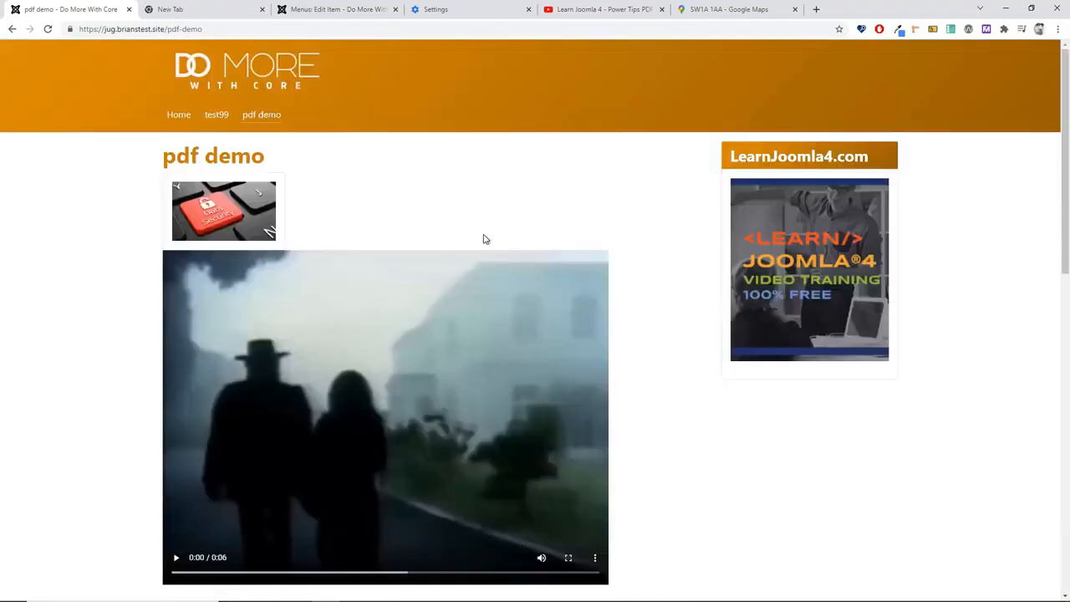
scroll(409, 230, "down", 2)
scroll(409, 231, "down", 8)
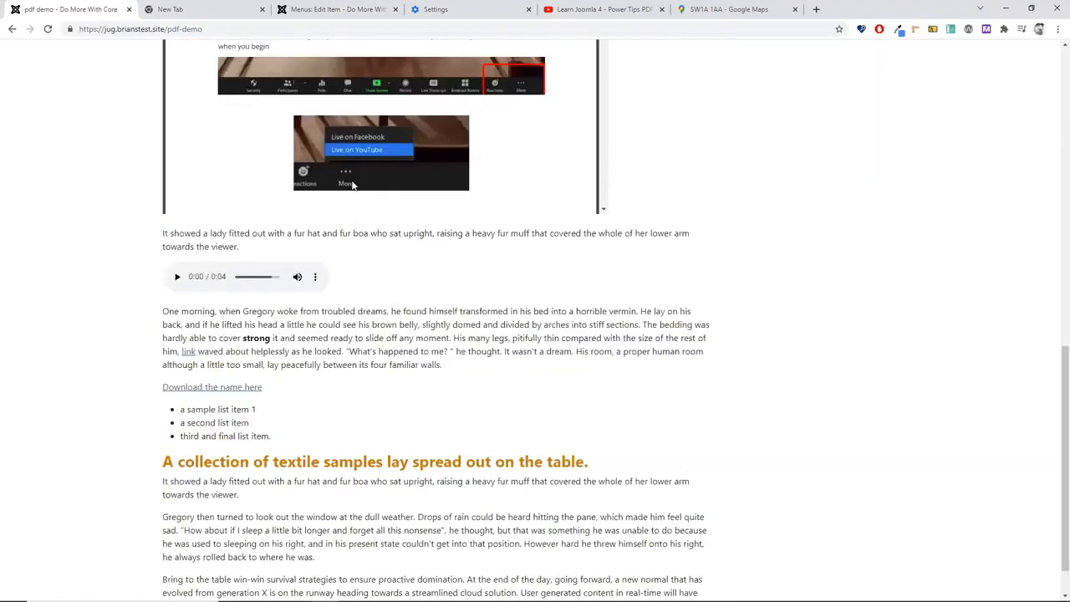
left_click(181, 388)
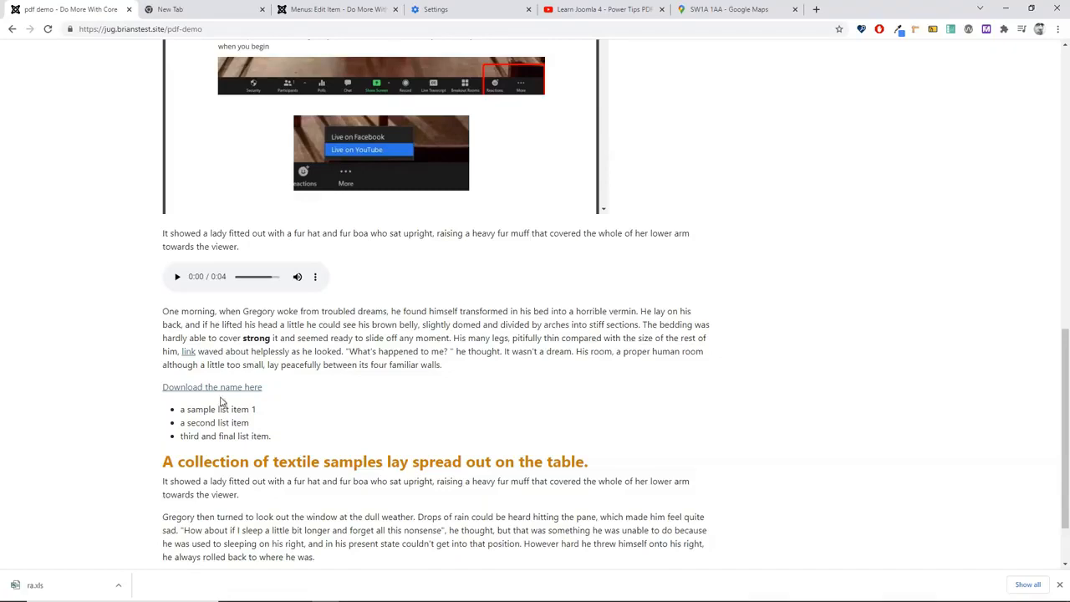
scroll(242, 382, "up", 4)
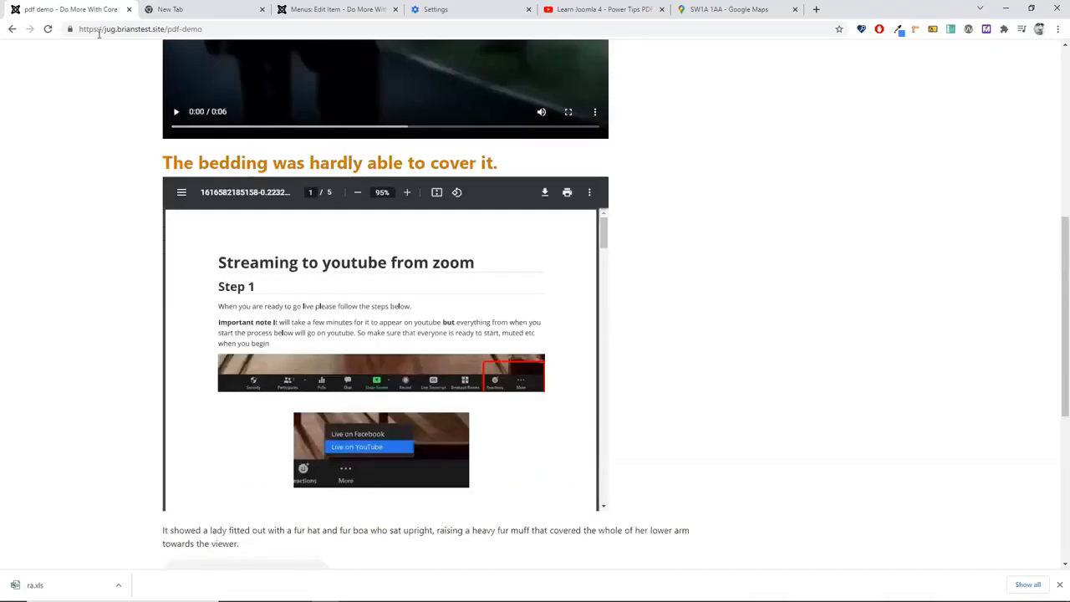
left_click(324, 10)
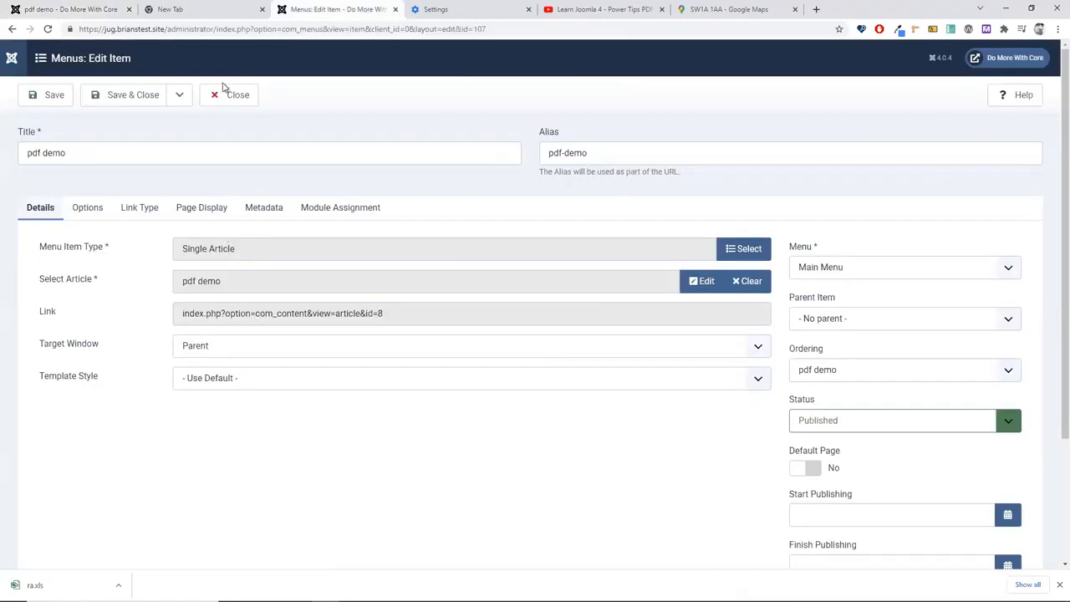
Step: Close the menu item editor and open the Content > Media library
left_click(232, 96)
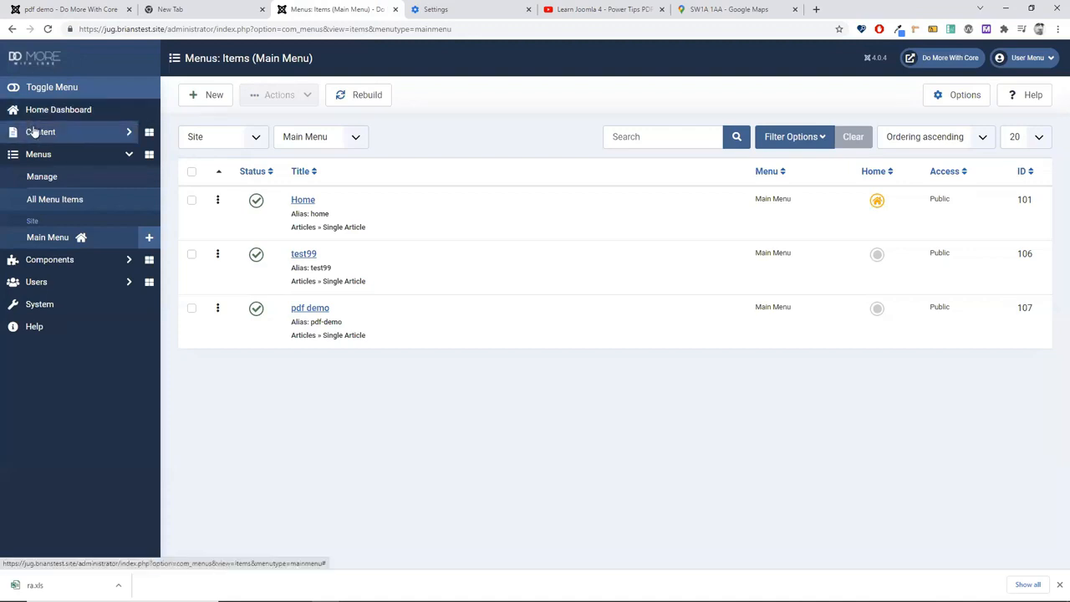
left_click(34, 131)
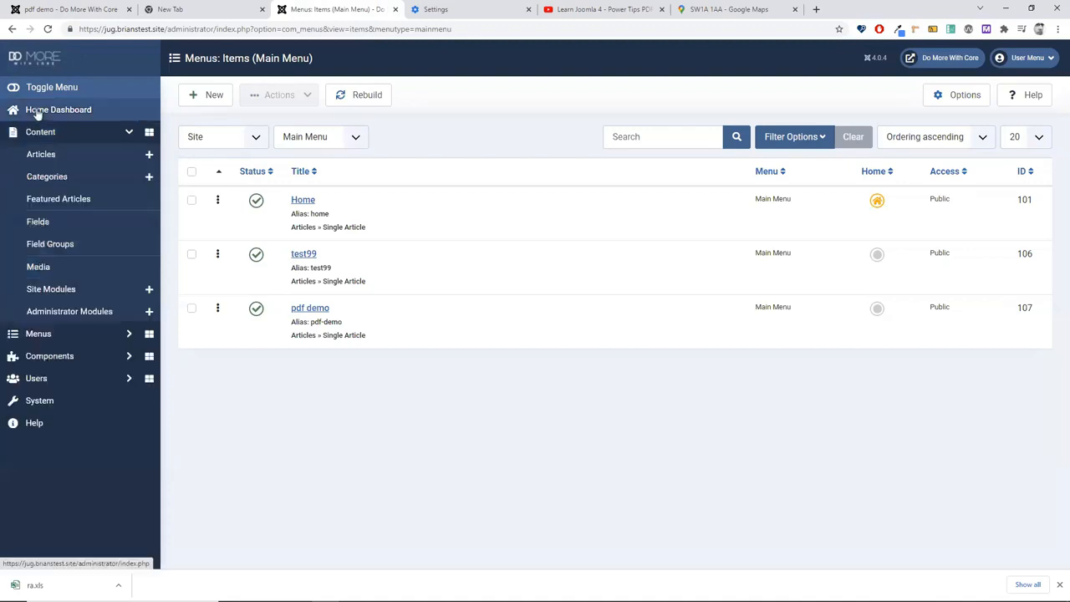
left_click(37, 269)
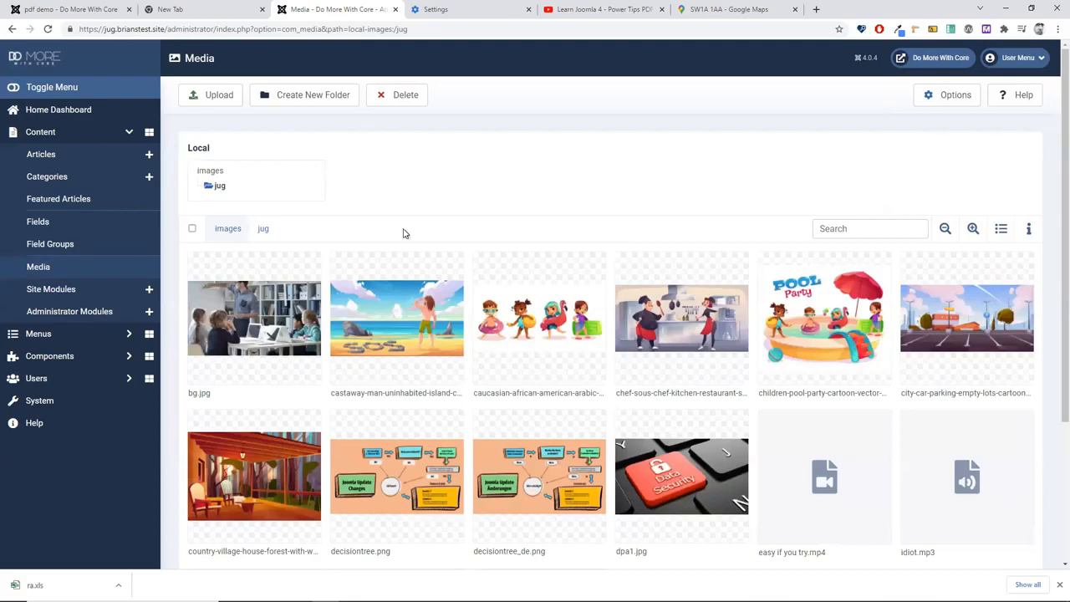
Step: Preview the castaway cartoon image, then open it in the image editor
left_click(413, 345)
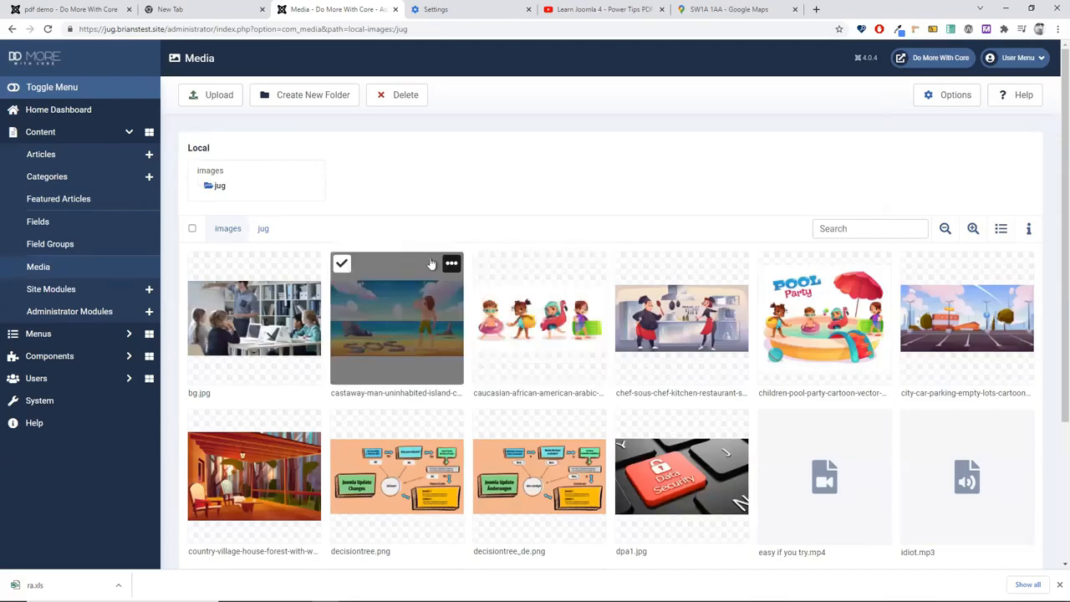
left_click(450, 266)
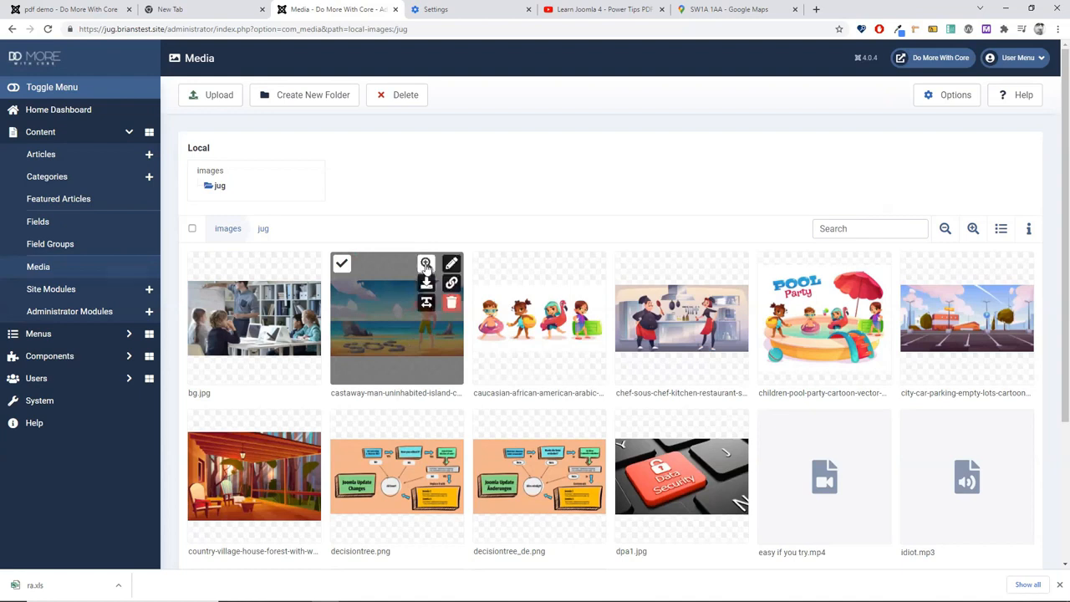
left_click(426, 264)
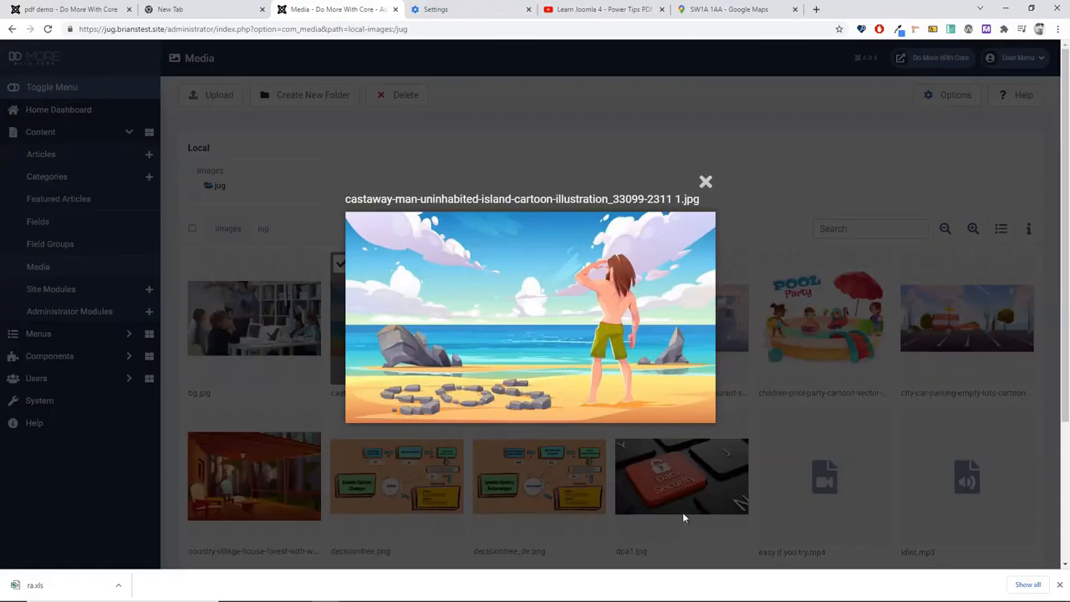
left_click(705, 182)
mouse_move(403, 397)
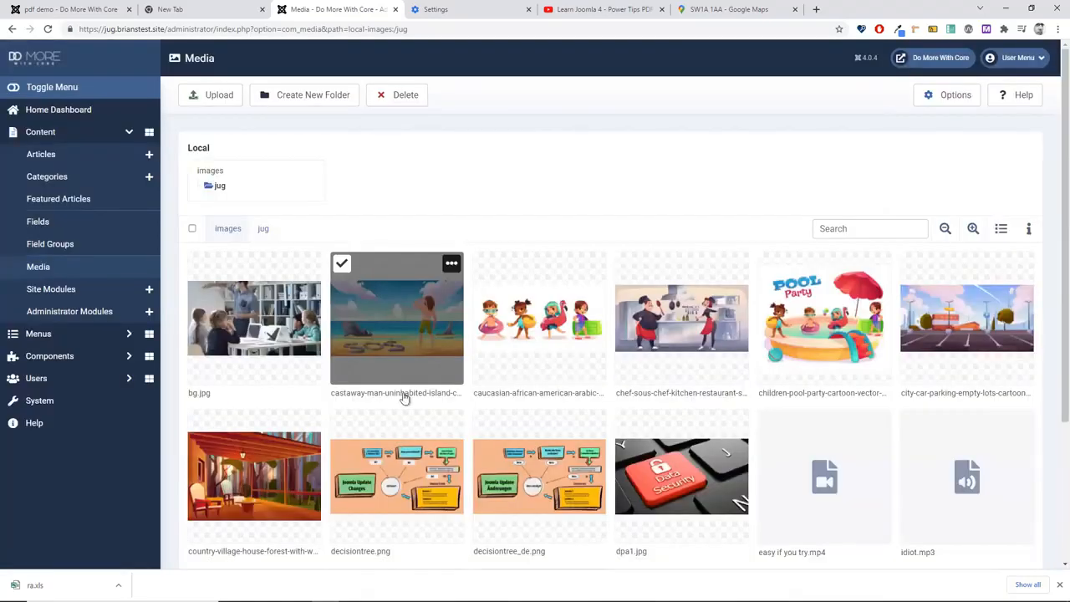
left_click(451, 263)
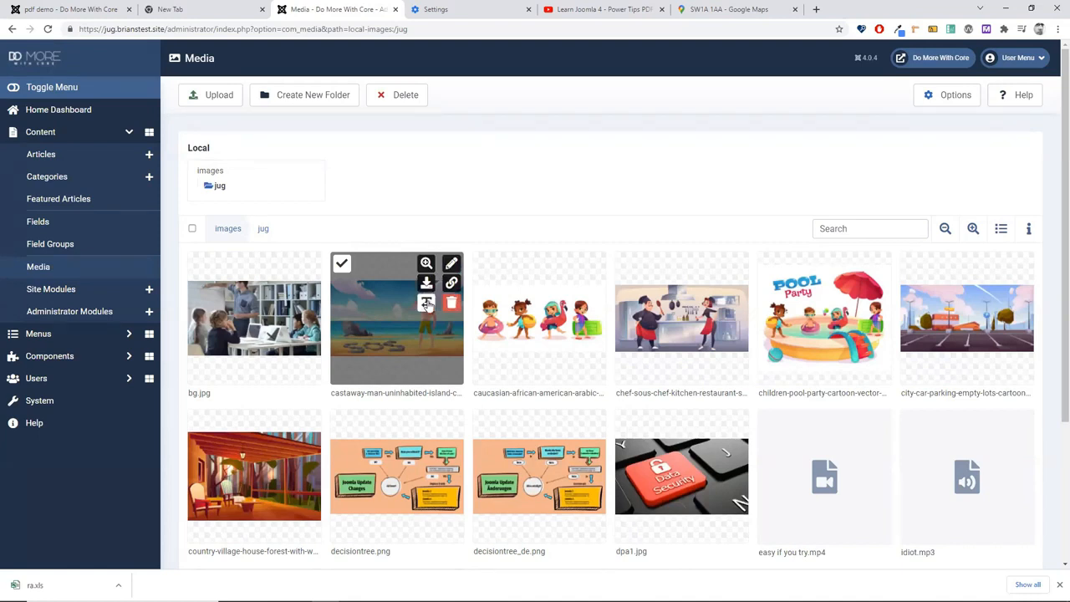
left_click(452, 264)
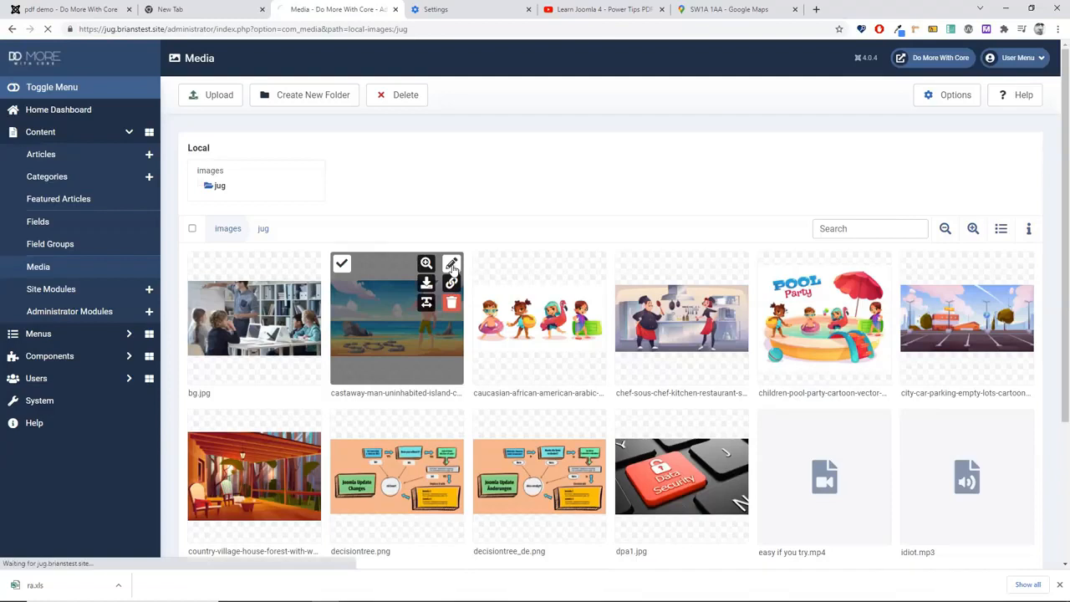
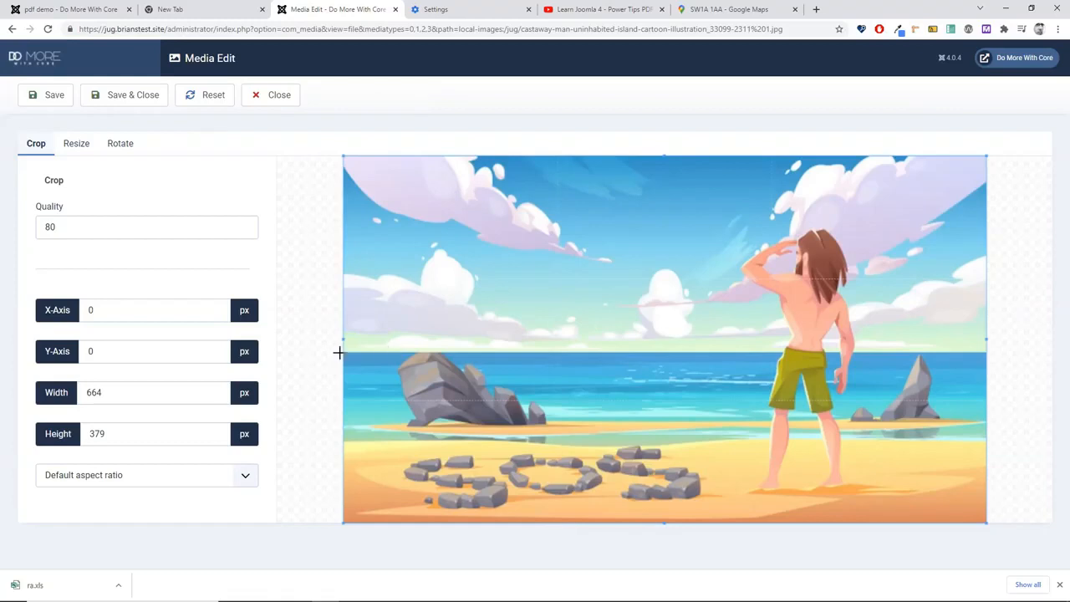
Step: Adjust the initial crop area and set the aspect ratio to None
left_click_drag(343, 339, 582, 359)
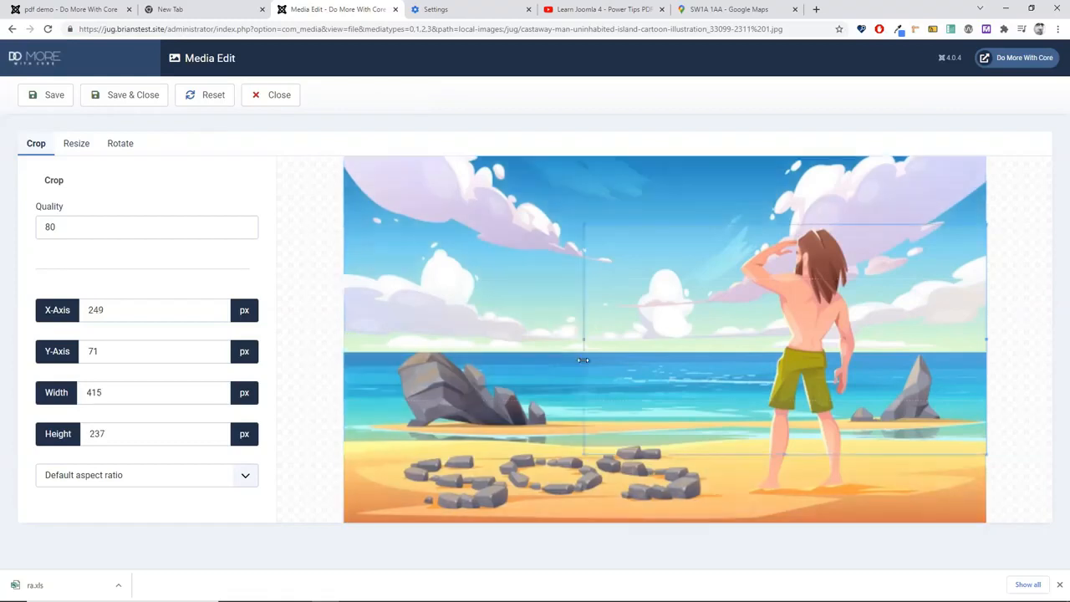
left_click_drag(660, 352, 548, 227)
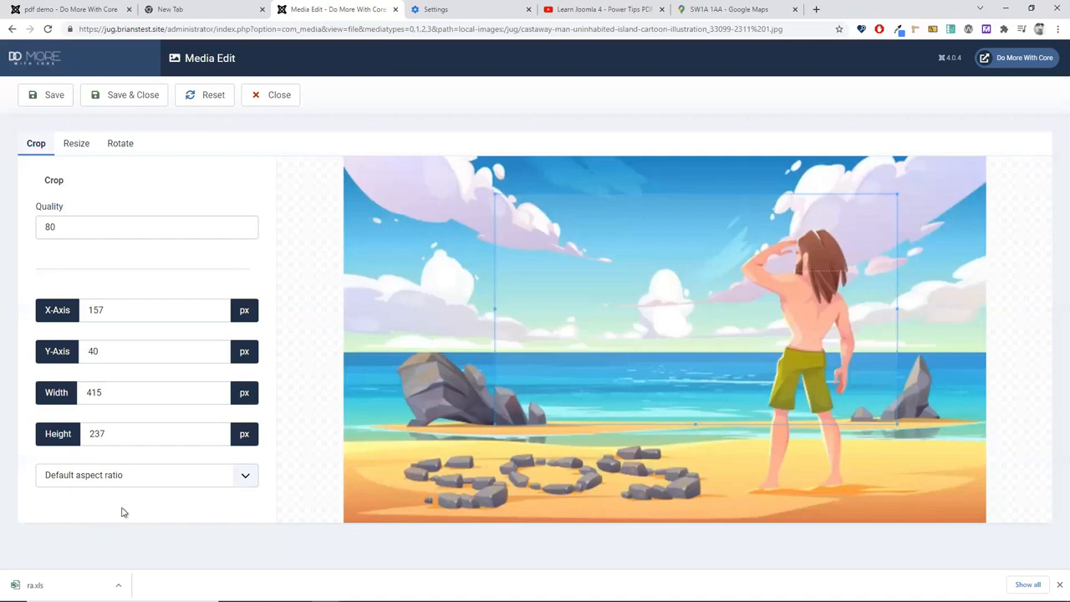
left_click(67, 482)
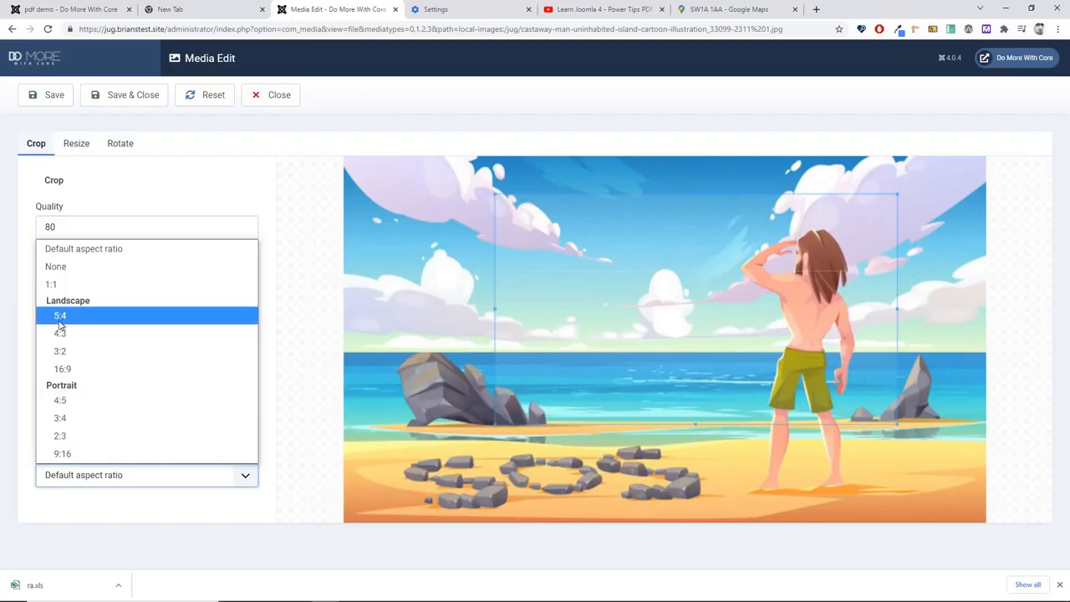
left_click(55, 267)
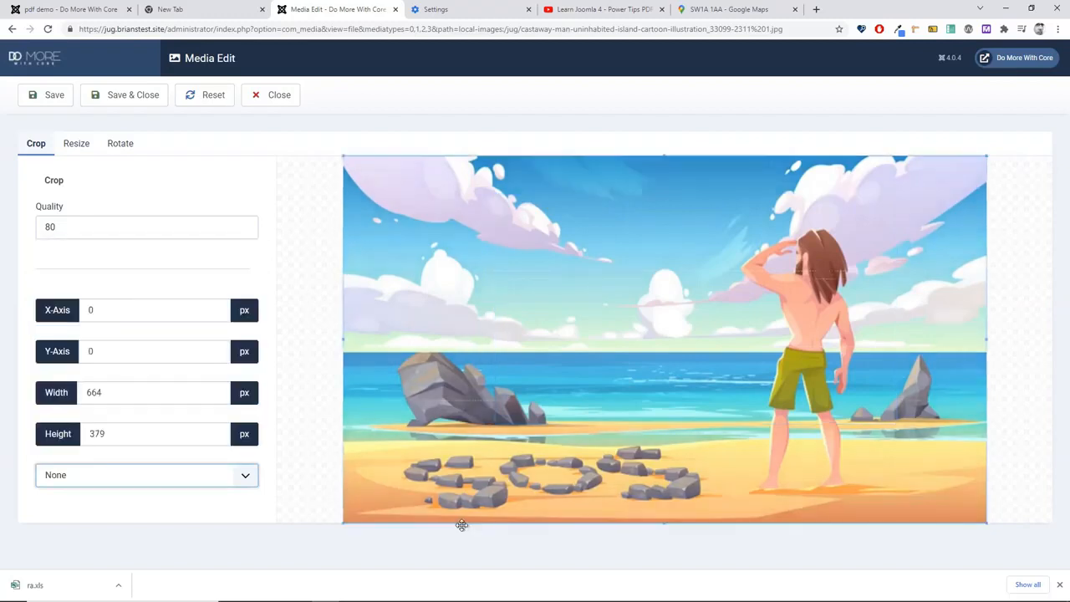
left_click(131, 281)
Step: Draw a tall crop box around the man and save the 196 × 305 px crop
left_click_drag(340, 338, 309, 361)
left_click_drag(402, 202, 718, 491)
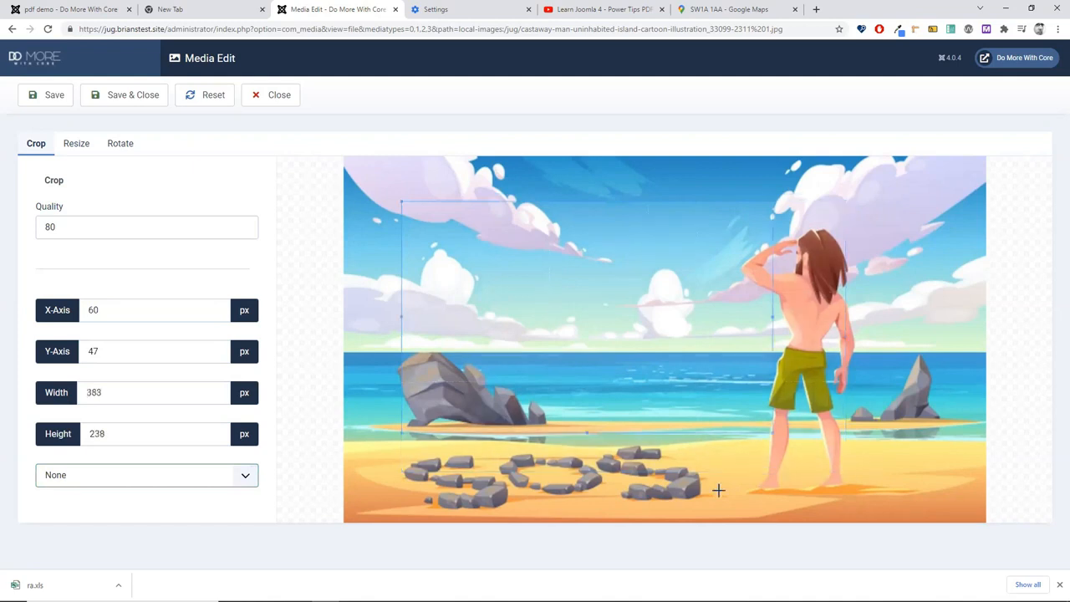
left_click_drag(511, 320, 612, 332)
left_click_drag(537, 331, 681, 372)
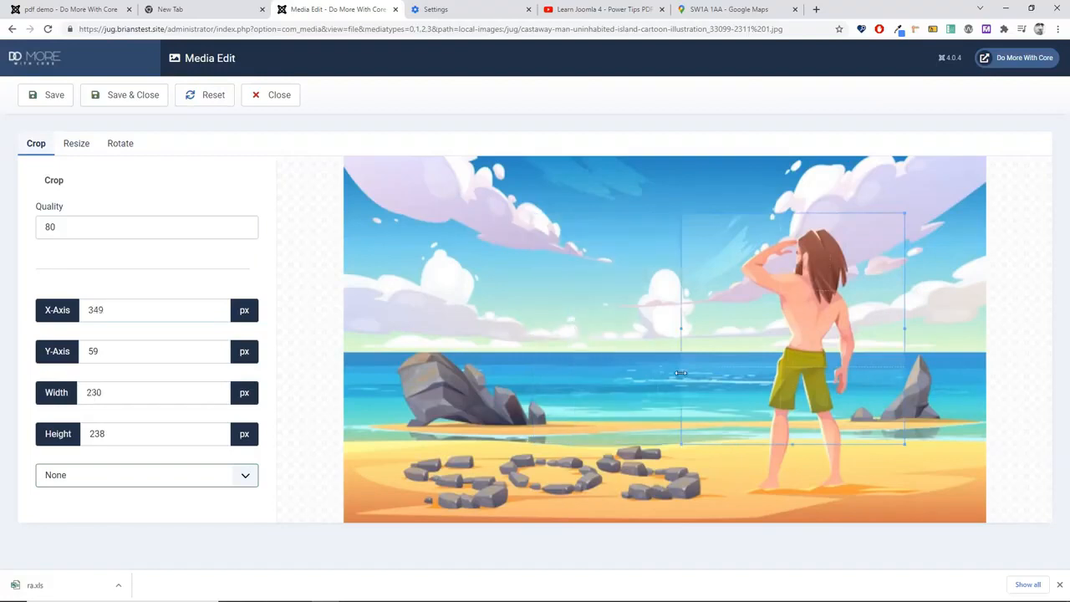
left_click_drag(796, 445, 807, 508)
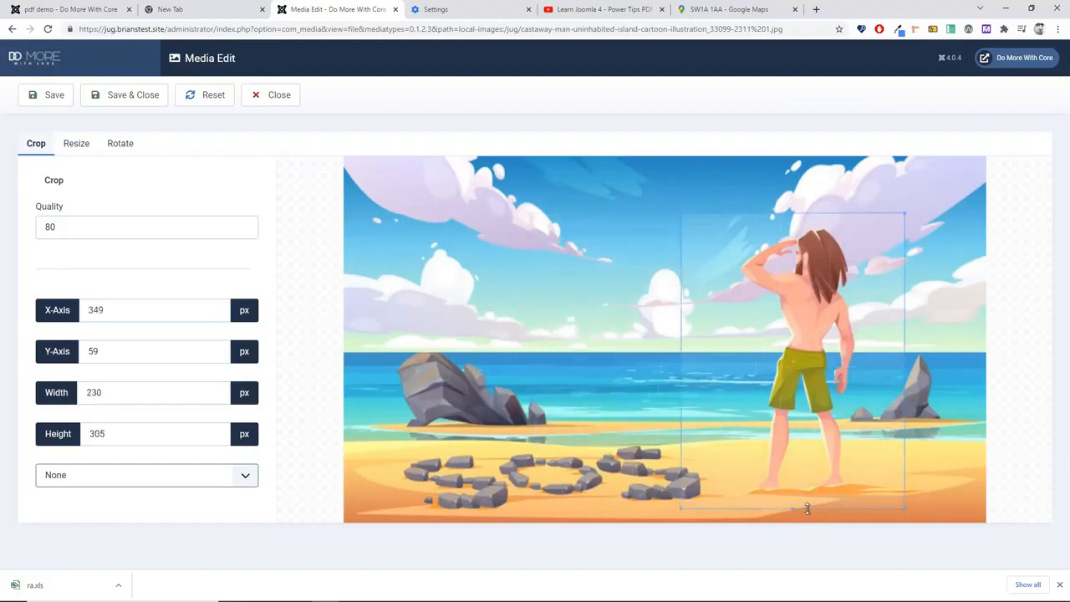
left_click_drag(685, 379, 715, 359)
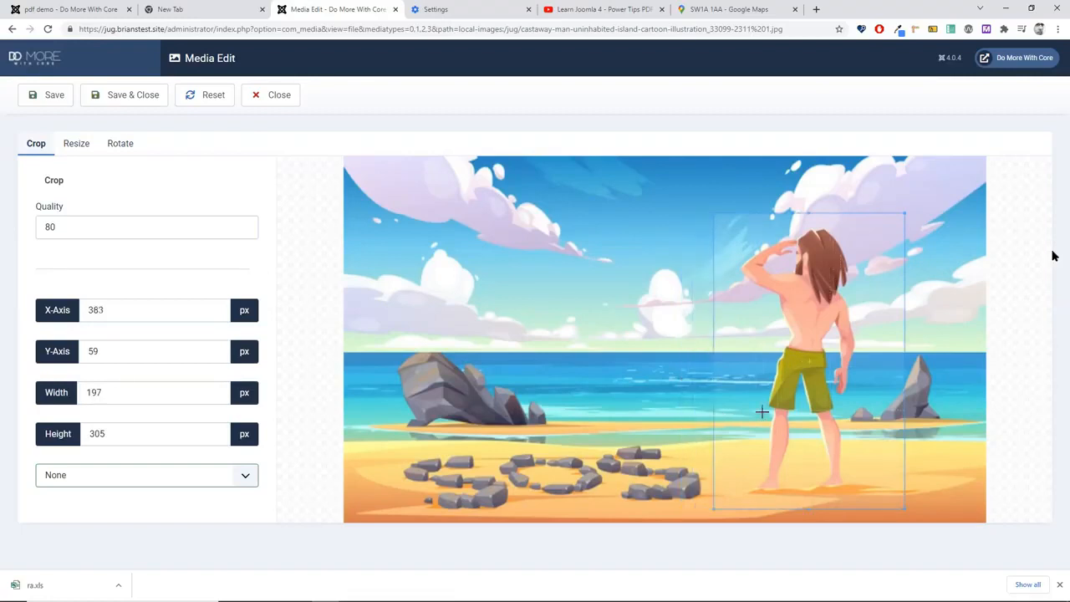
left_click(53, 100)
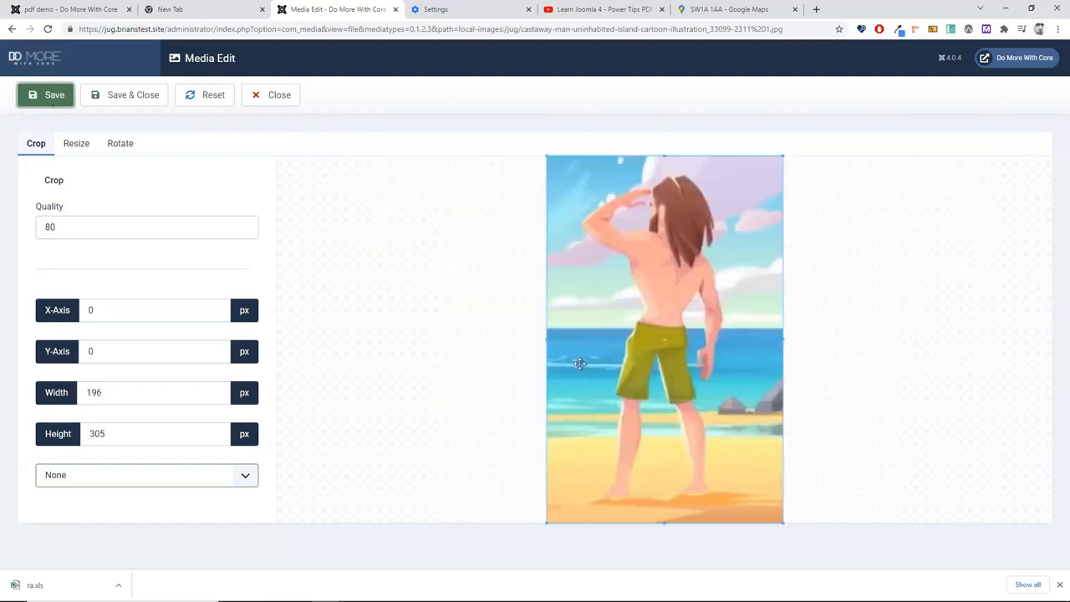
left_click(77, 144)
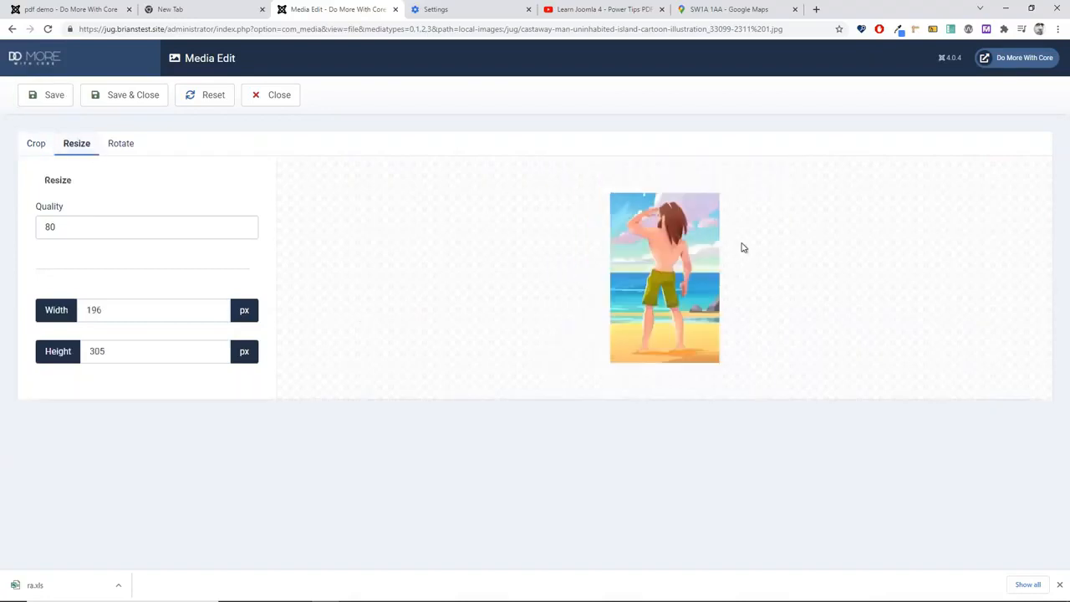
Step: Set the image width to 100 px so the height recalculates
left_click(136, 310)
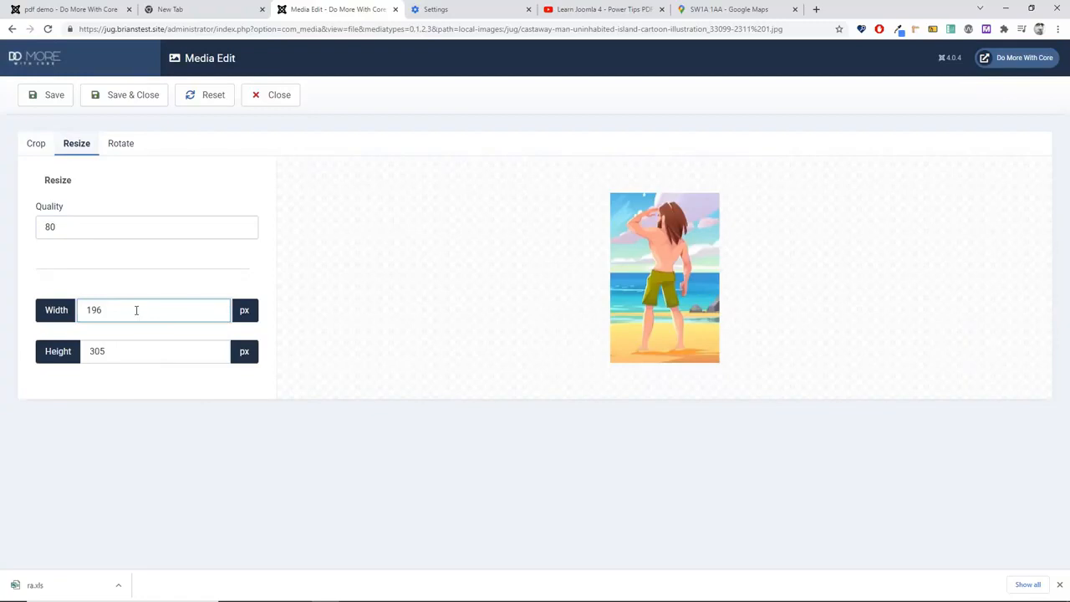
key("BackSpace")
key("BackSpace")
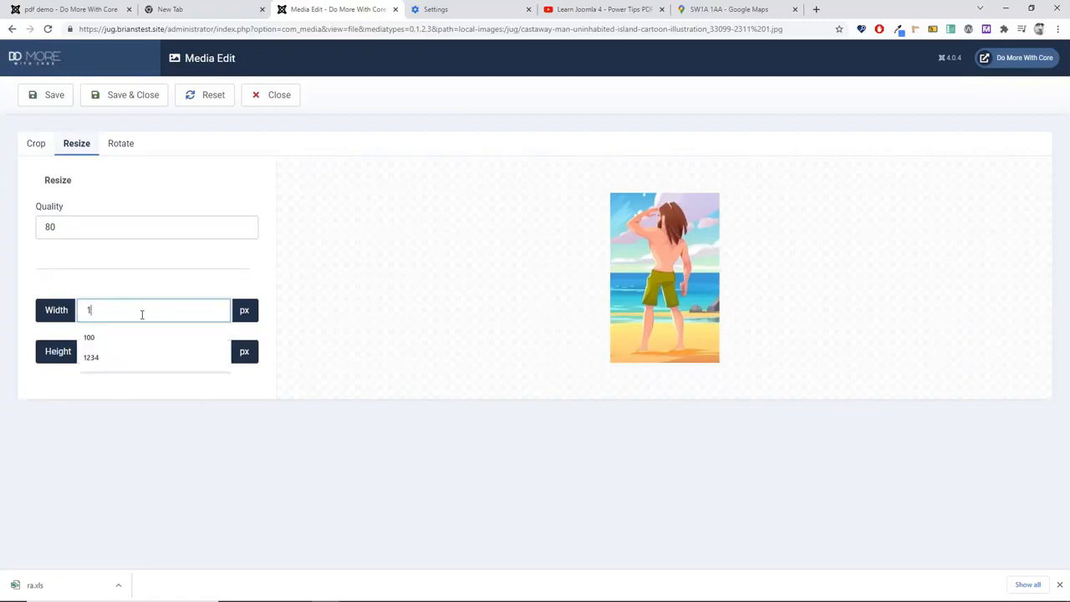
type("00")
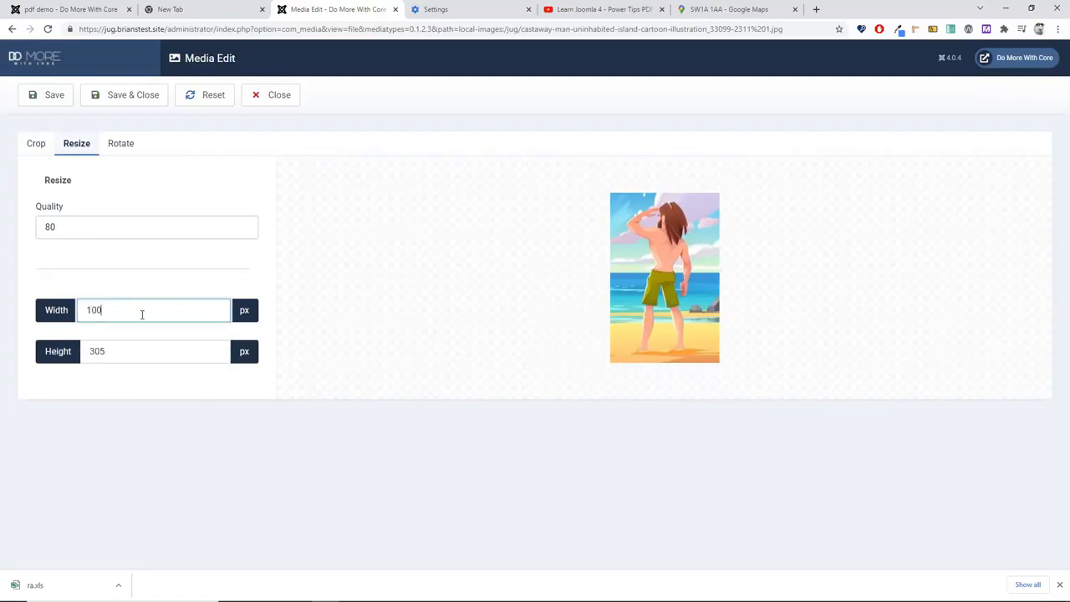
key("Tab")
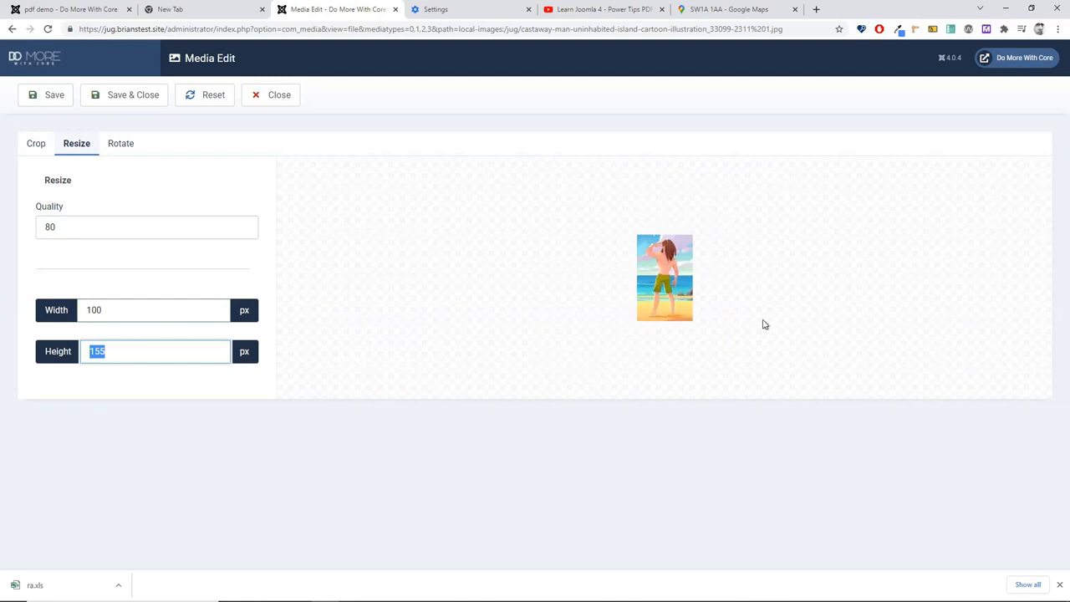
Step: Try the 180 and 270 degree rotation angles, then Save & Close the image editor
left_click(115, 150)
left_click(105, 391)
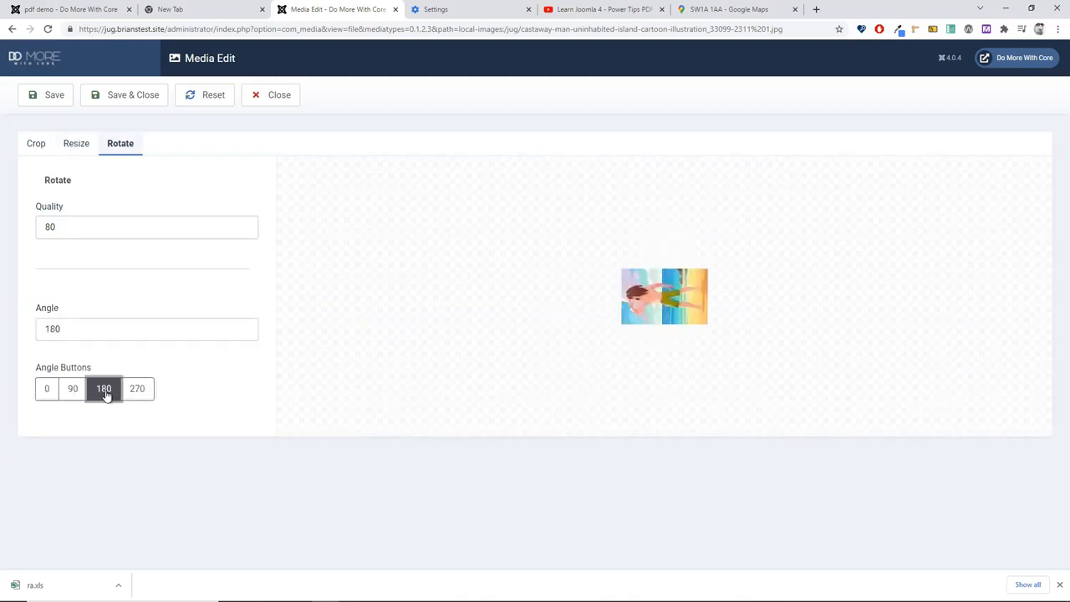
left_click(74, 391)
left_click(74, 392)
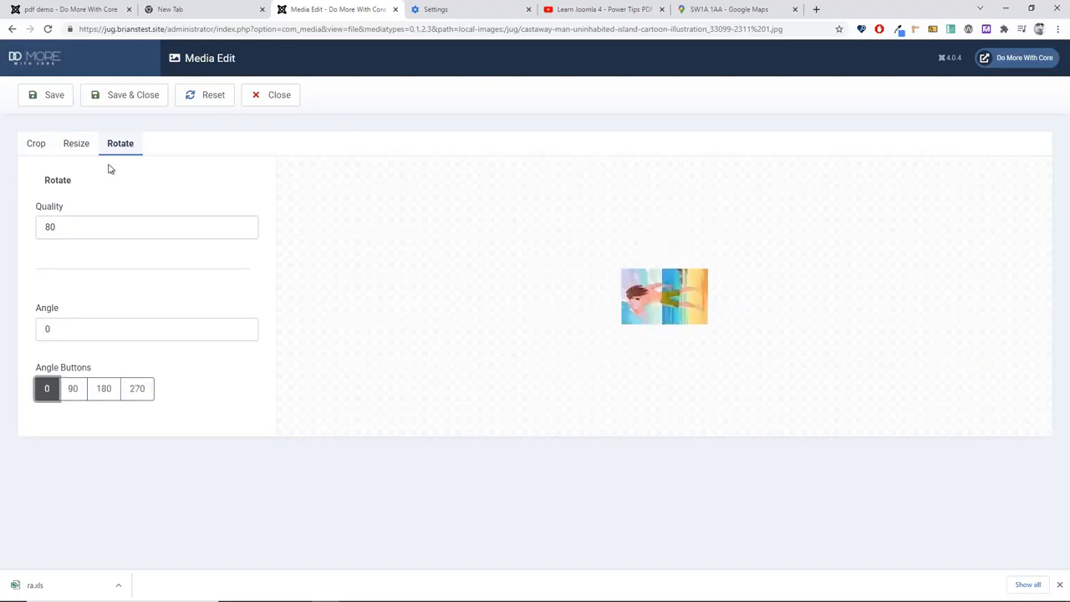
left_click(38, 144)
left_click(75, 144)
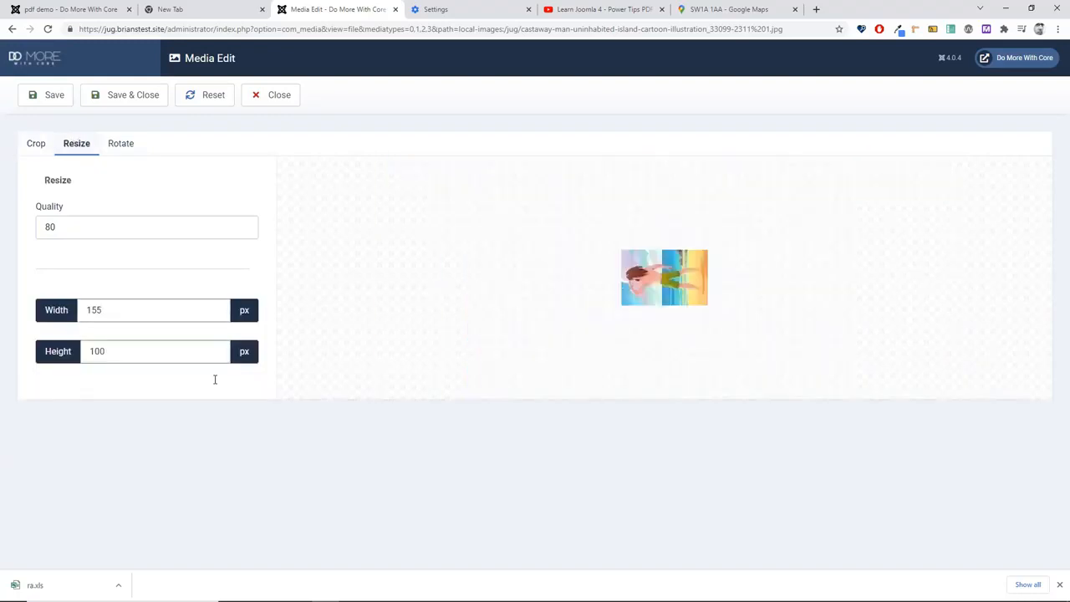
left_click(119, 144)
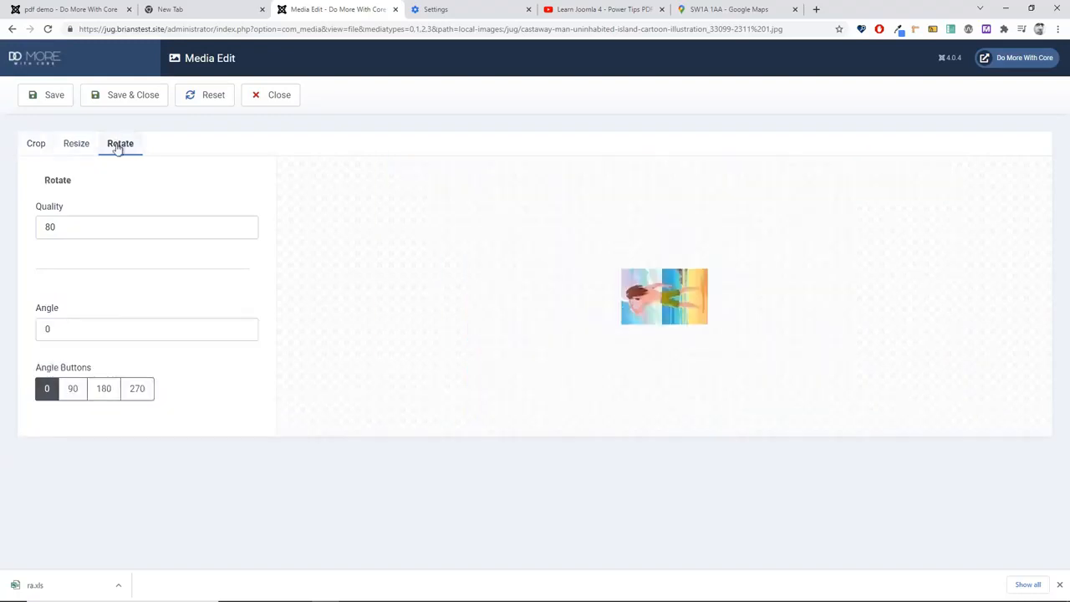
left_click(127, 400)
left_click(113, 400)
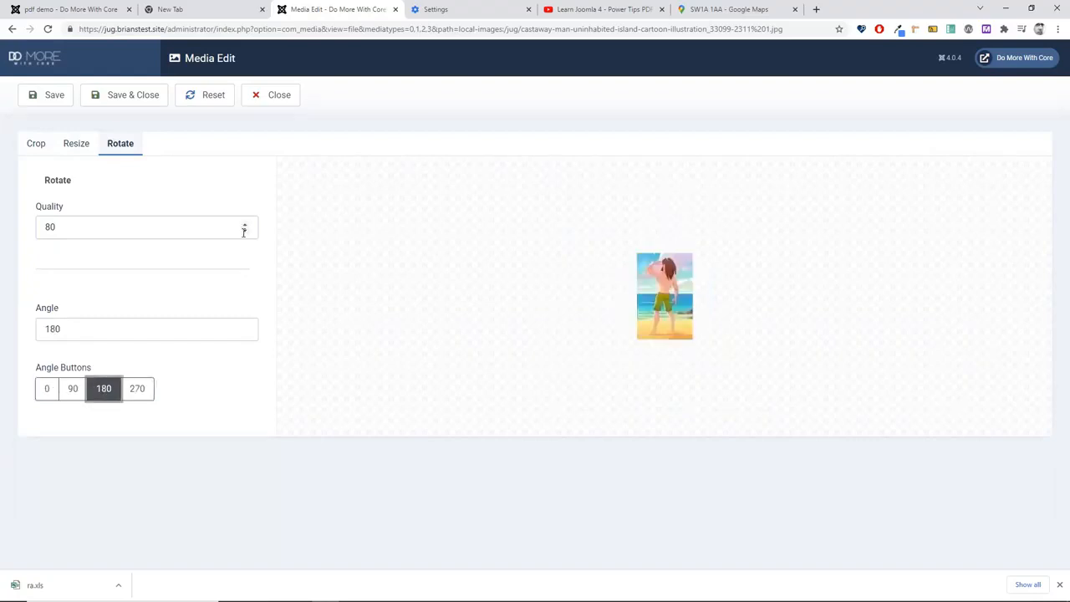
left_click(127, 98)
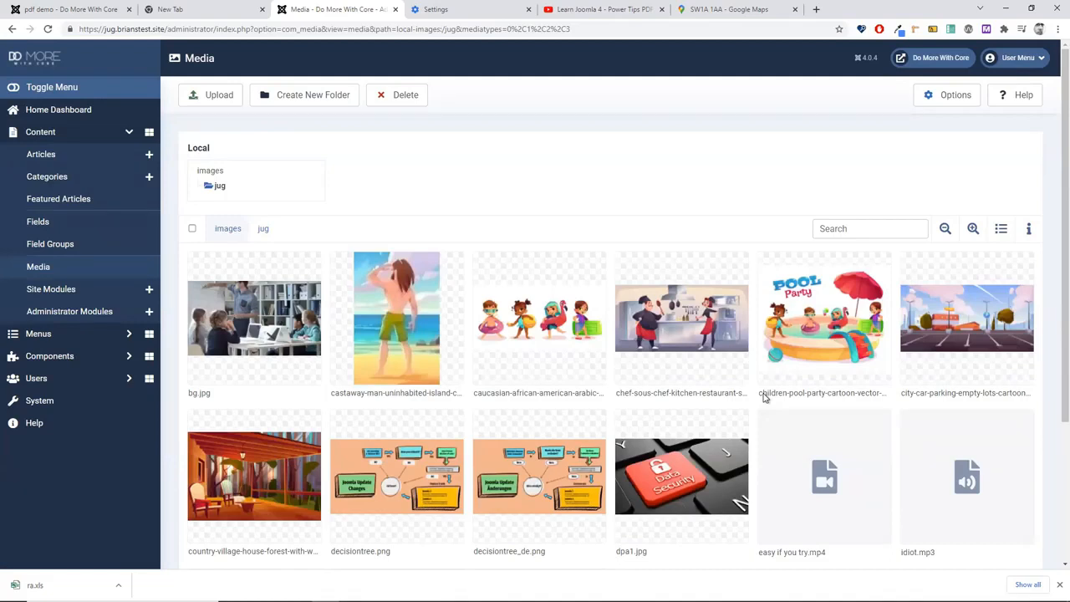
mouse_move(750, 397)
mouse_move(856, 448)
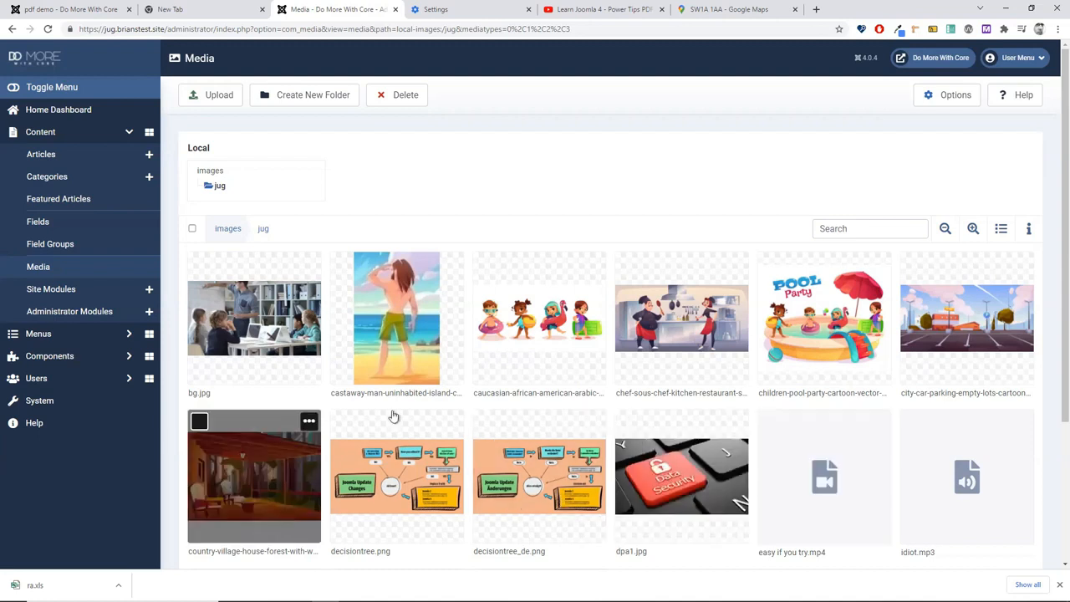
left_click(521, 322)
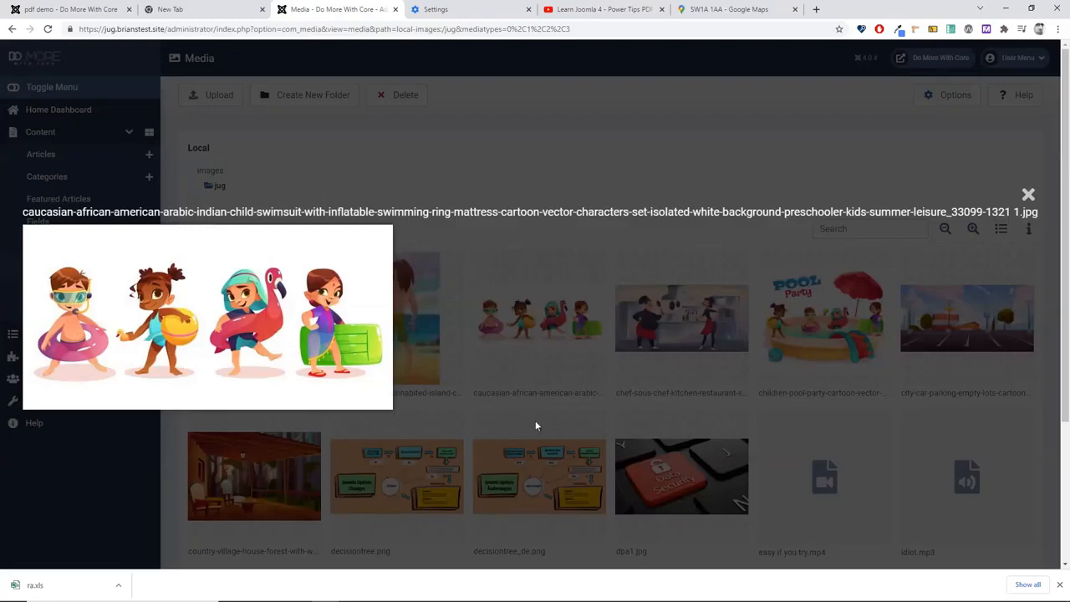
left_click(1022, 165)
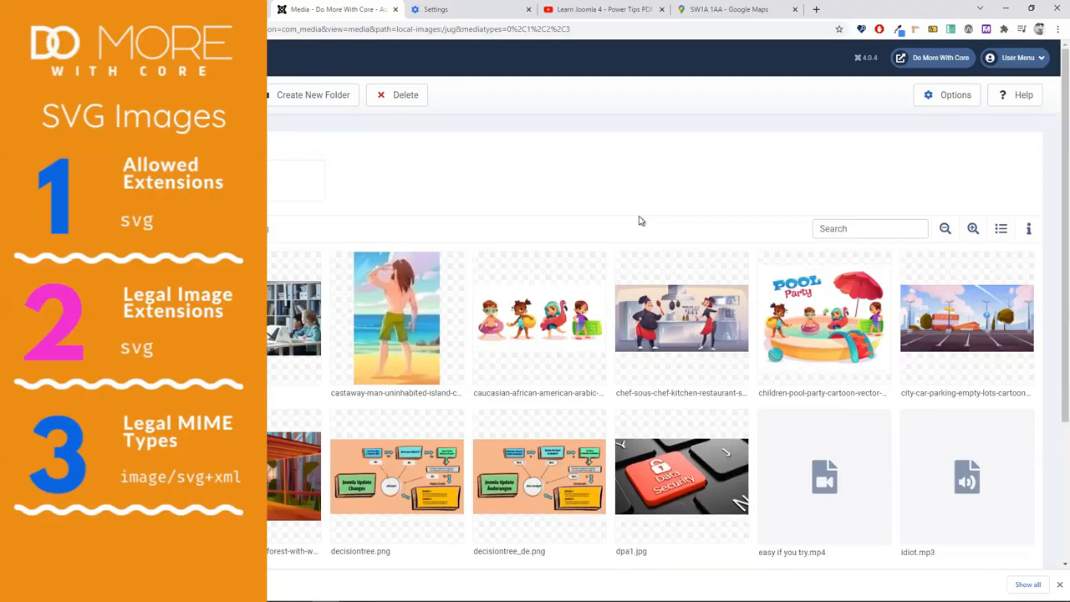
Step: Open the Media Options, where svg is listed among the allowed and legal image extensions
mouse_move(711, 281)
left_click(947, 95)
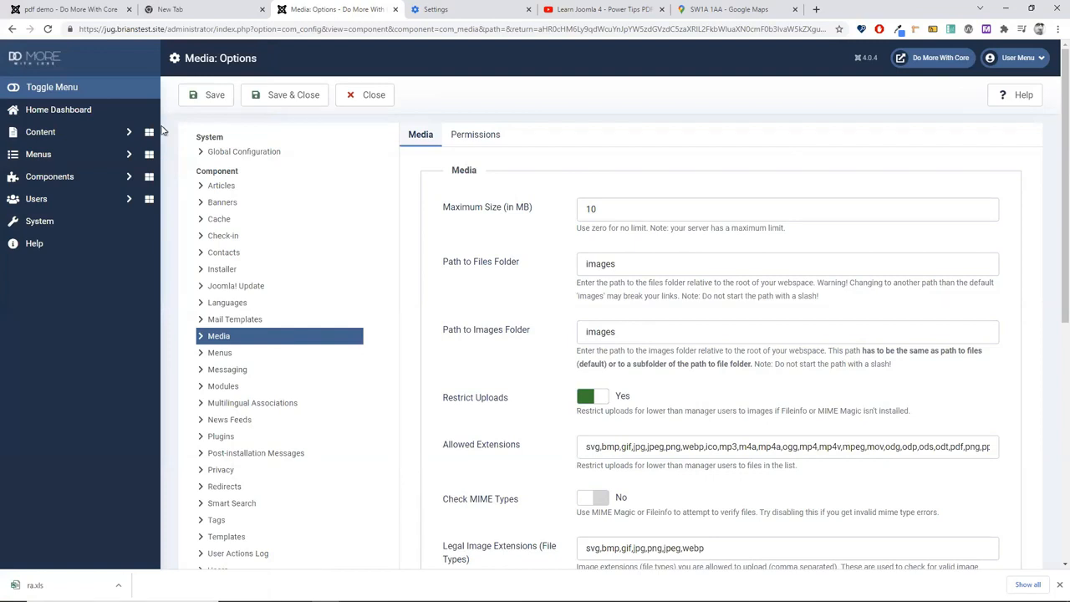
Step: Confirm svg in Allowed and Legal Image Extensions, and remove svg from Legal Video Extensions
left_click_drag(606, 446, 584, 451)
left_click(520, 478)
scroll(525, 478, "down", 2)
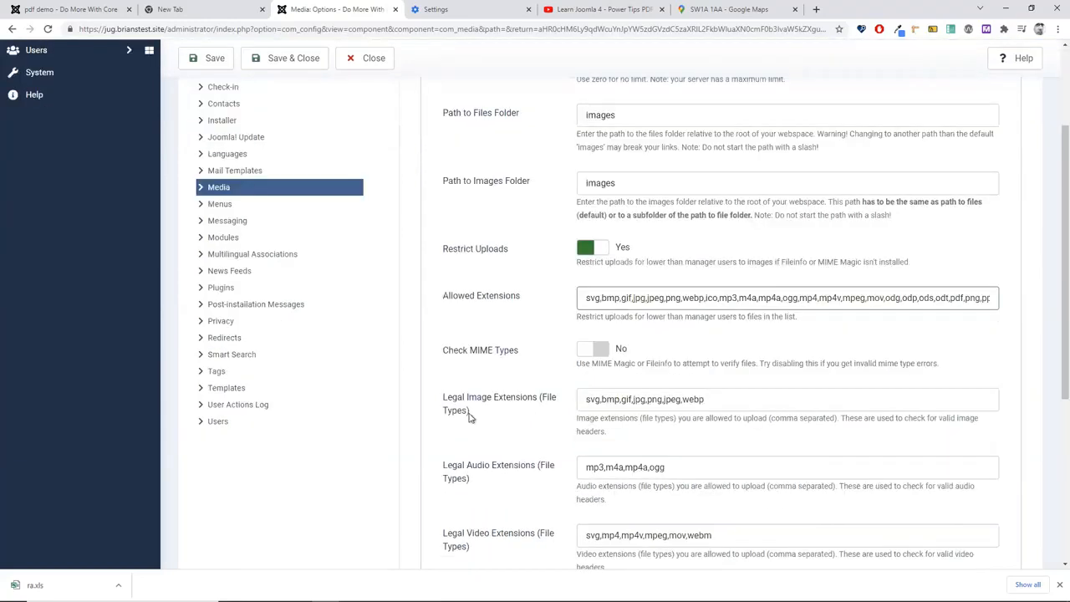
double_click(592, 399)
left_click(531, 519)
scroll(529, 520, "down", 2)
double_click(590, 386)
key("Delete")
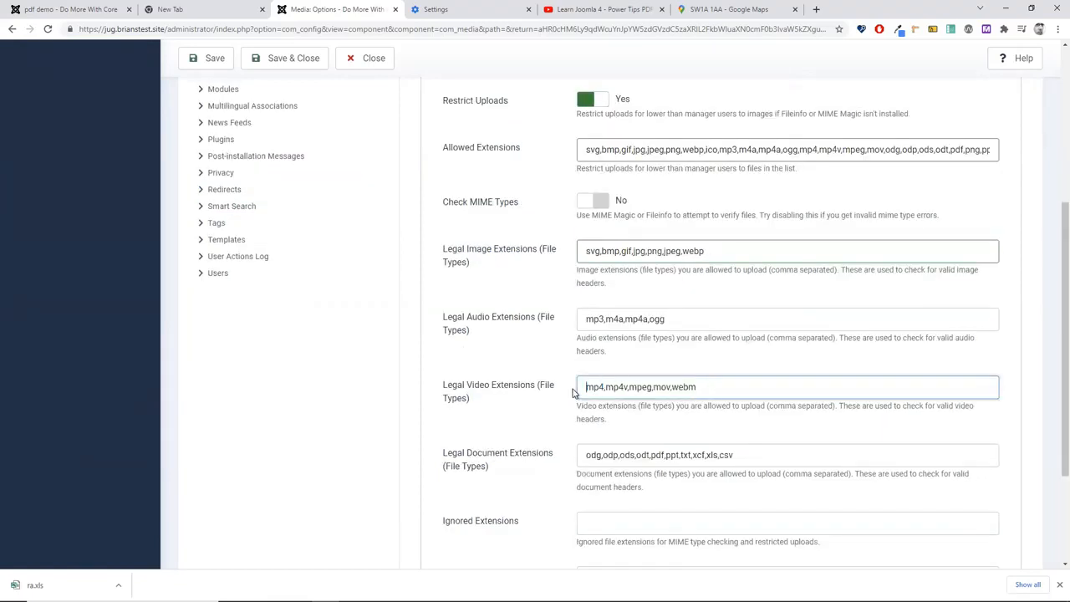
Step: Check image/svg+xml is in Legal MIME Types and Save & Close the Media Options
scroll(525, 419, "down", 2)
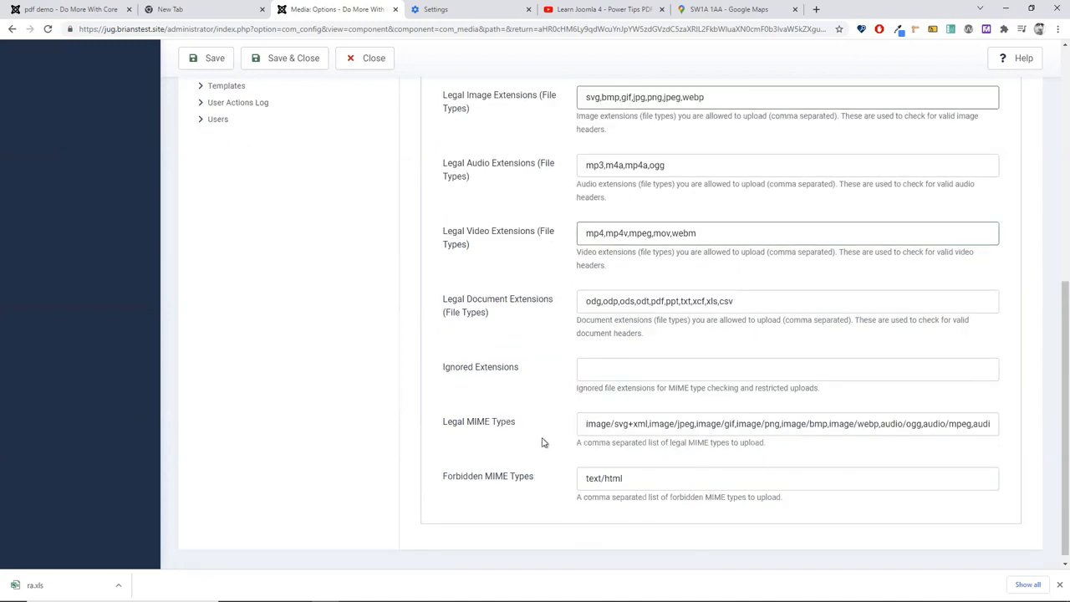
scroll(501, 422, "down", 1)
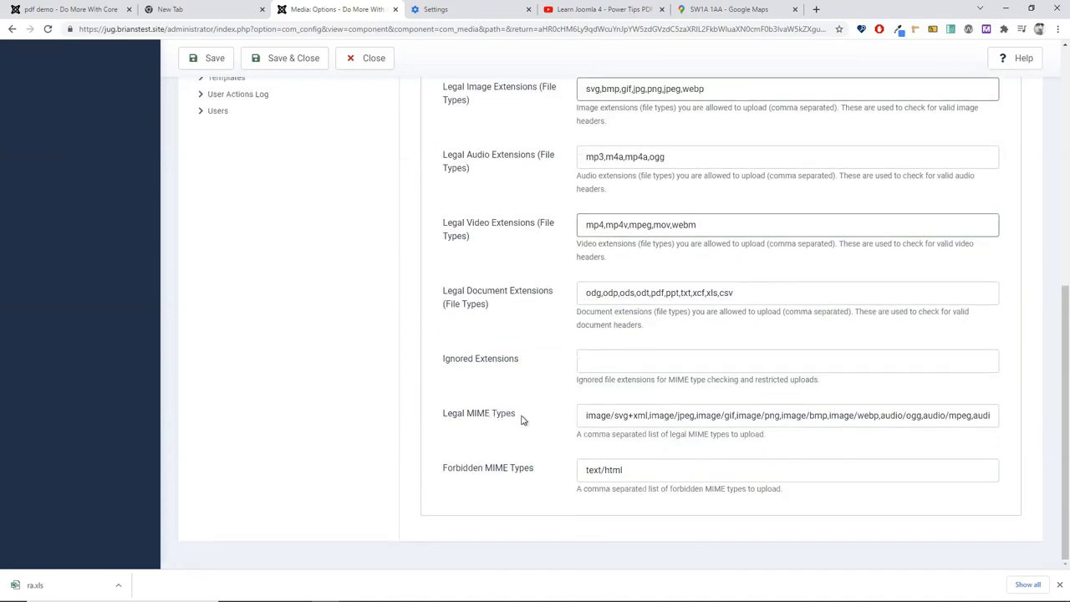
left_click_drag(651, 416, 374, 489)
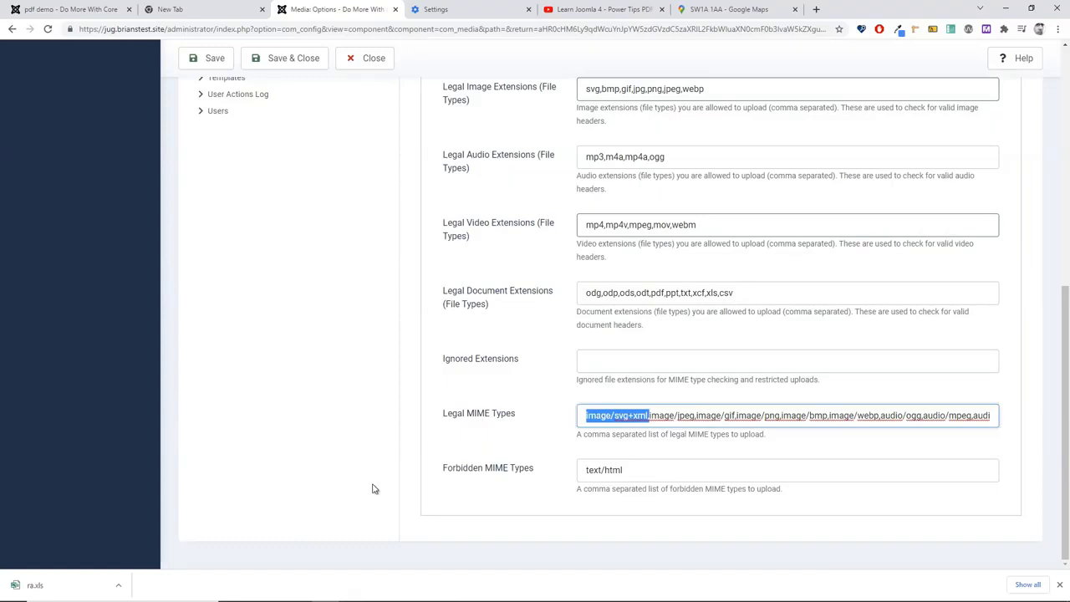
scroll(609, 482, "up", 5)
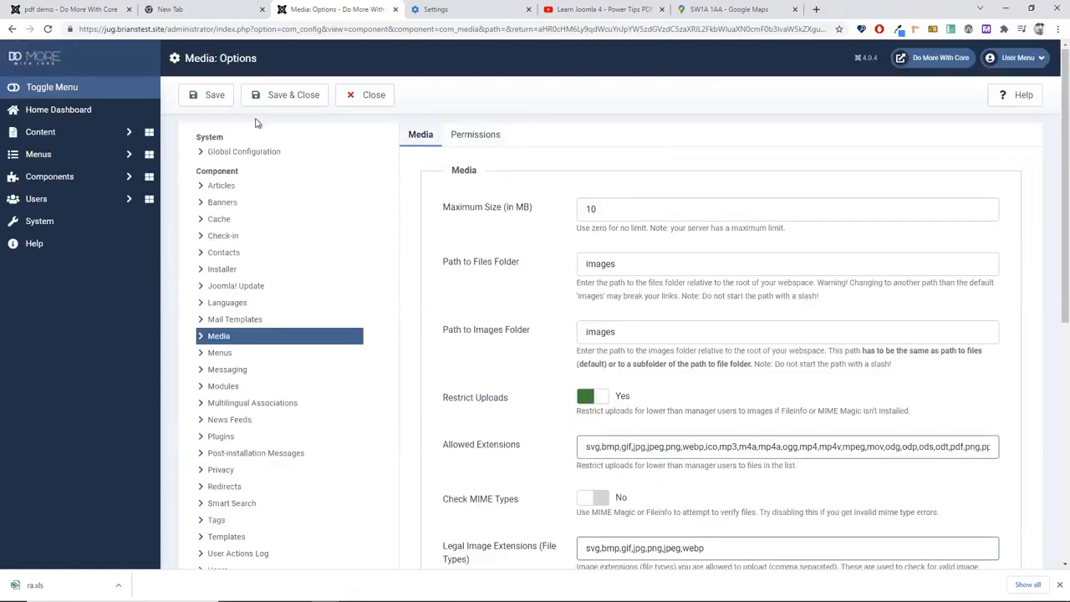
left_click(286, 105)
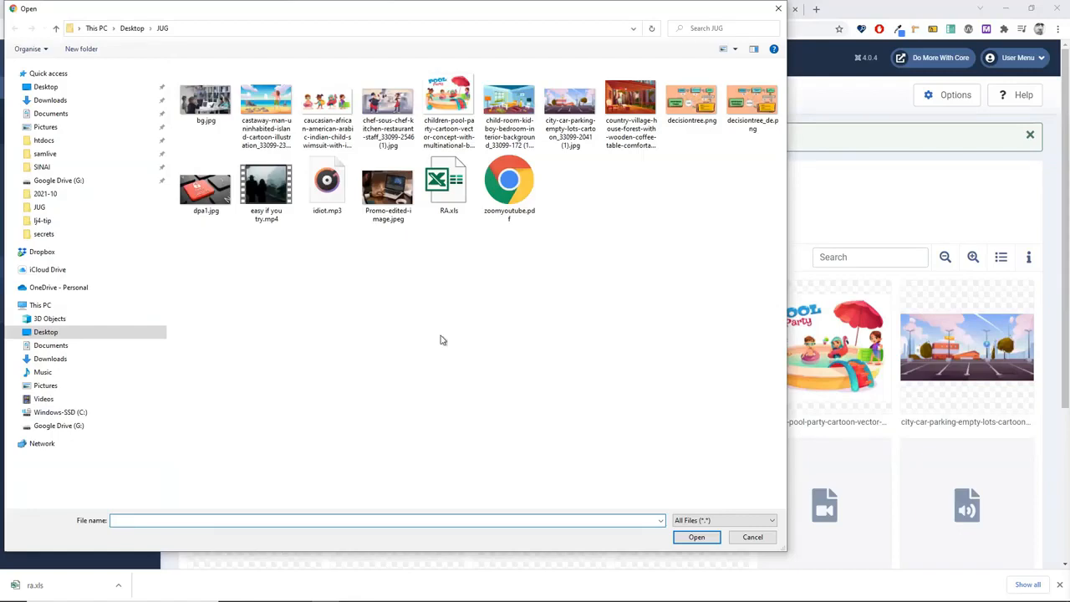
Step: Upload 1_do_more_with_core.svg from the Downloads folder into the jug folder
left_click(436, 427)
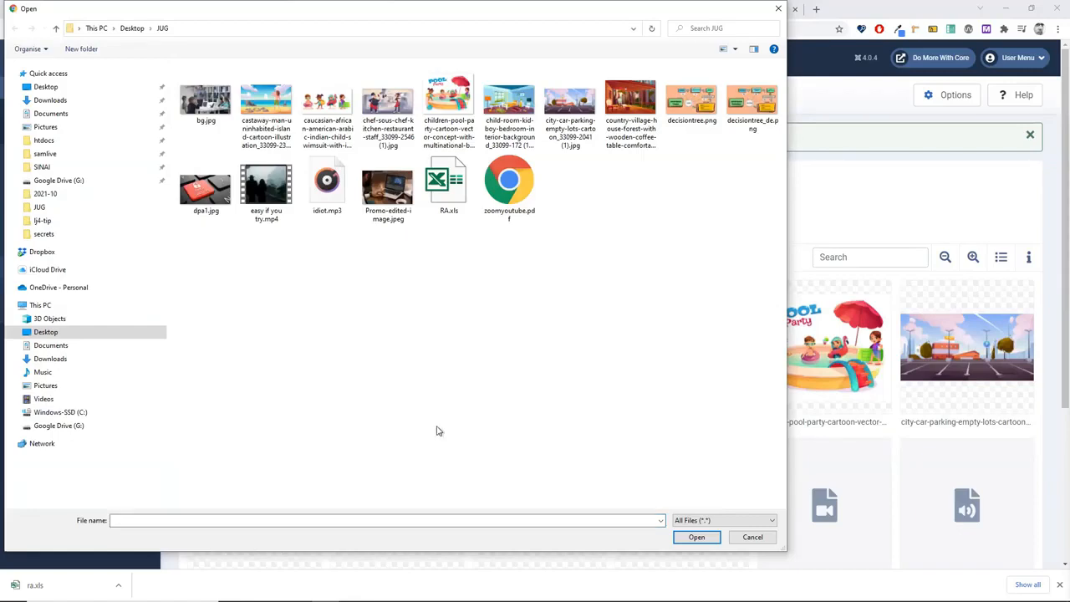
left_click(52, 101)
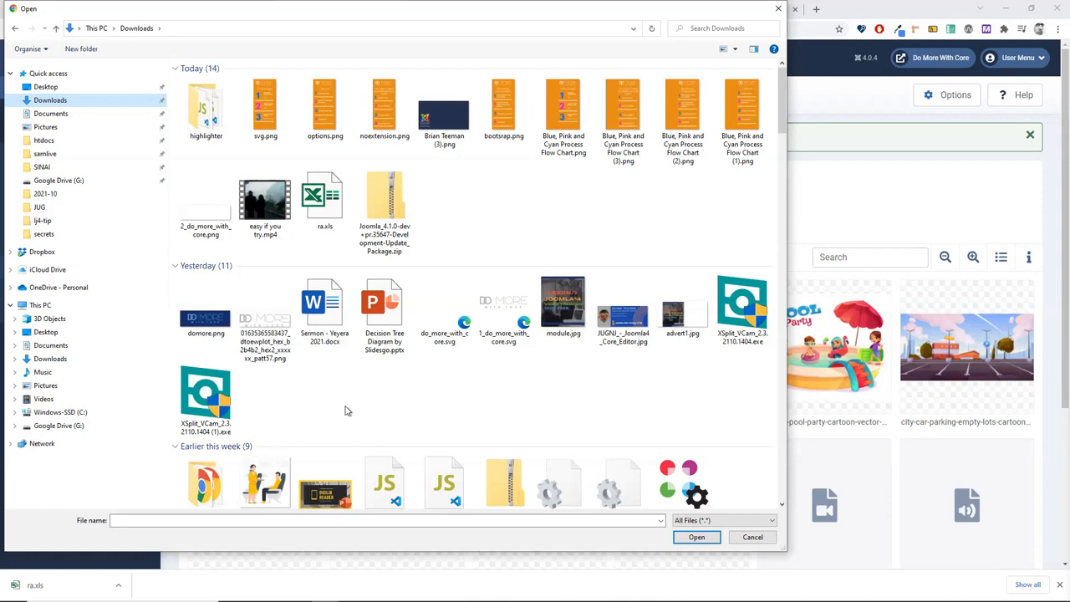
left_click(500, 322)
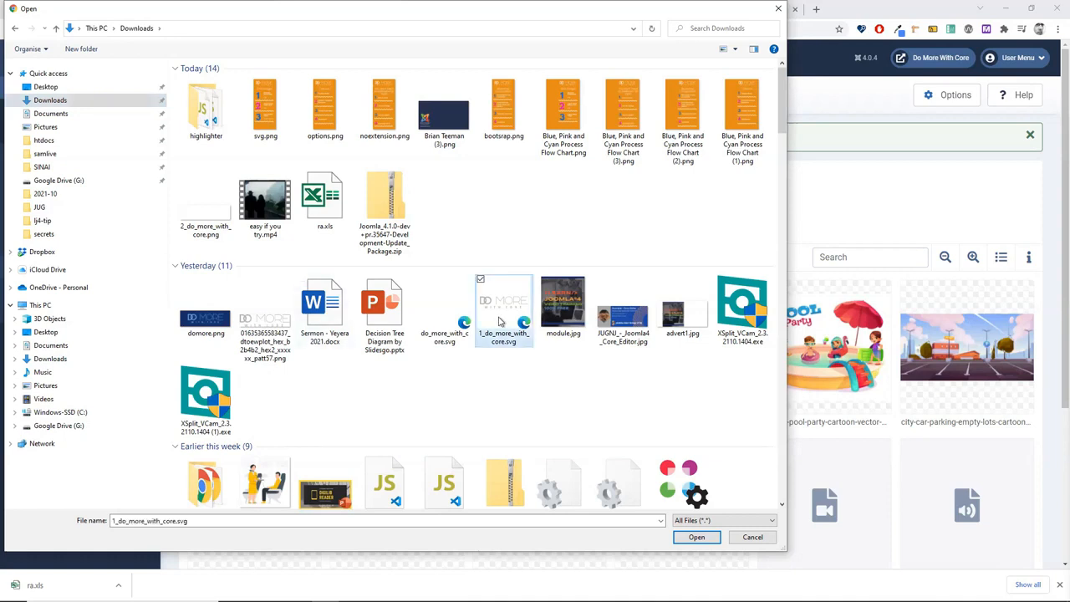
left_click(694, 537)
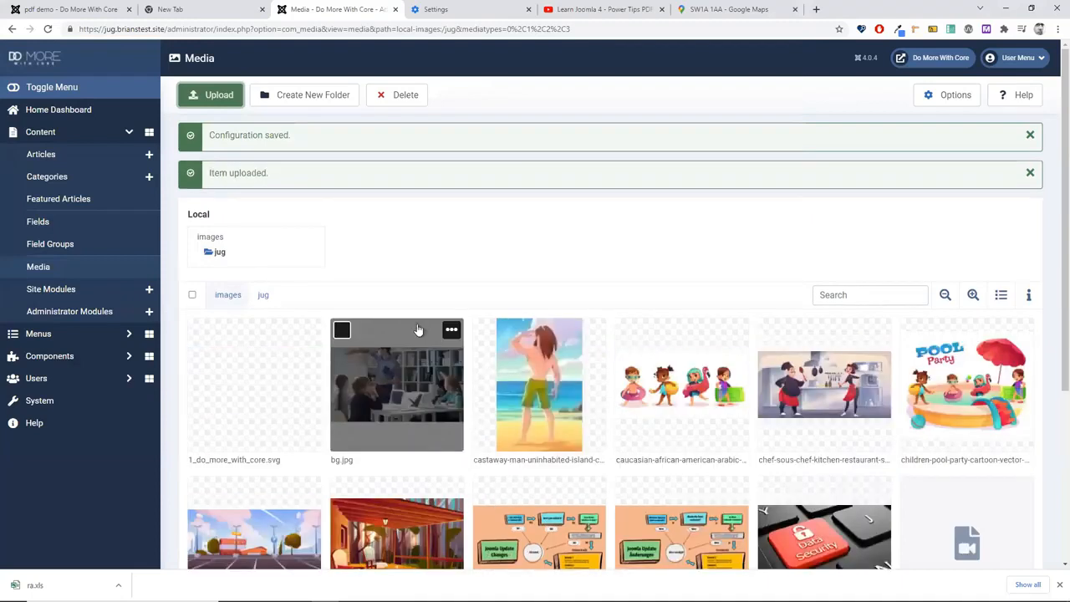
Step: Dismiss the upload message and preview the new svg image
left_click(258, 399)
left_click(308, 291)
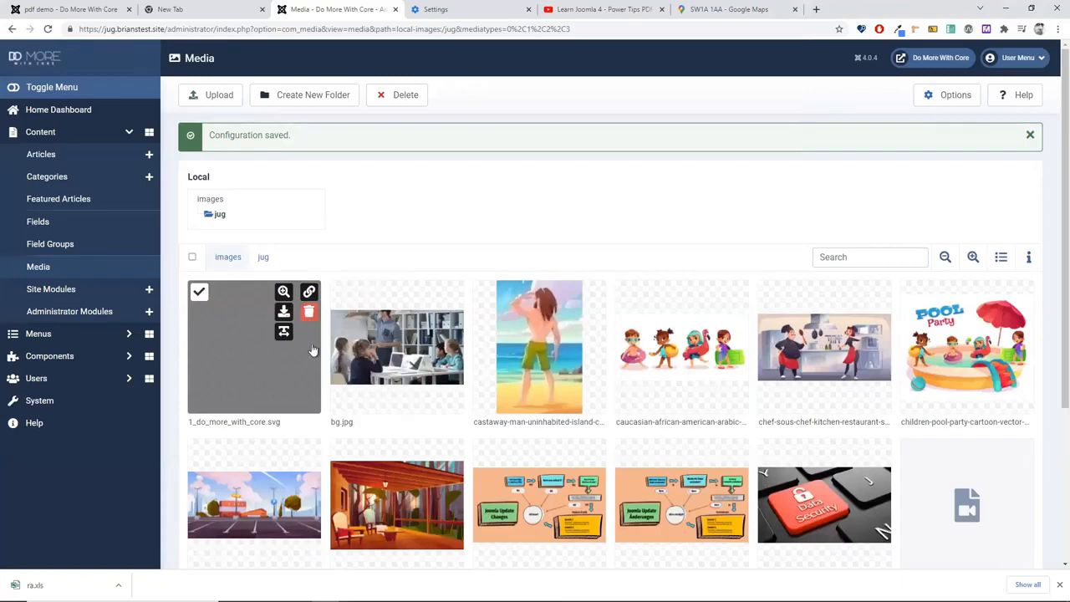
left_click(283, 292)
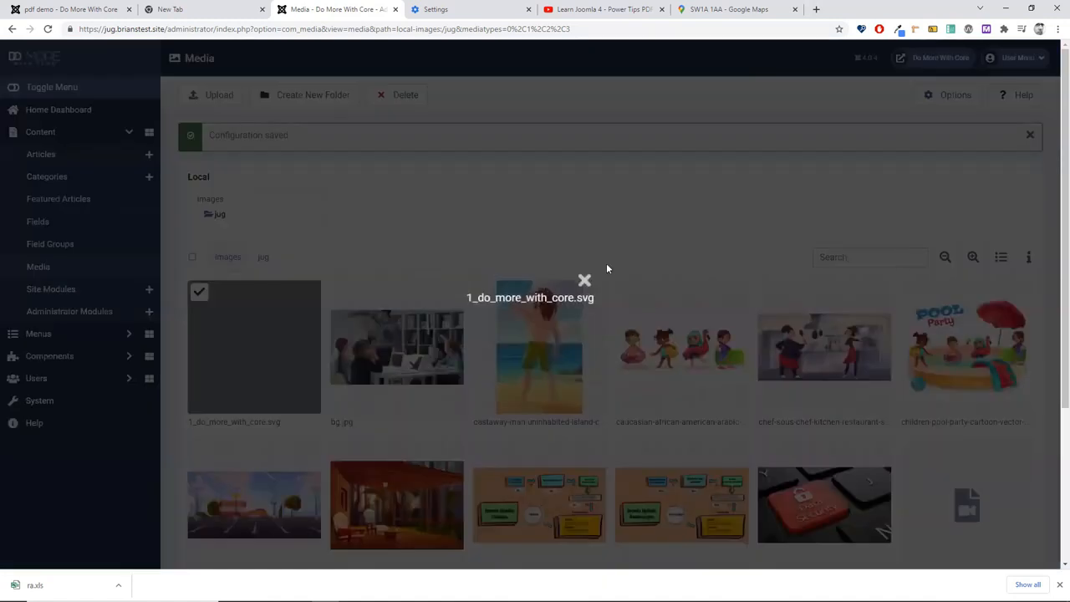
left_click(584, 280)
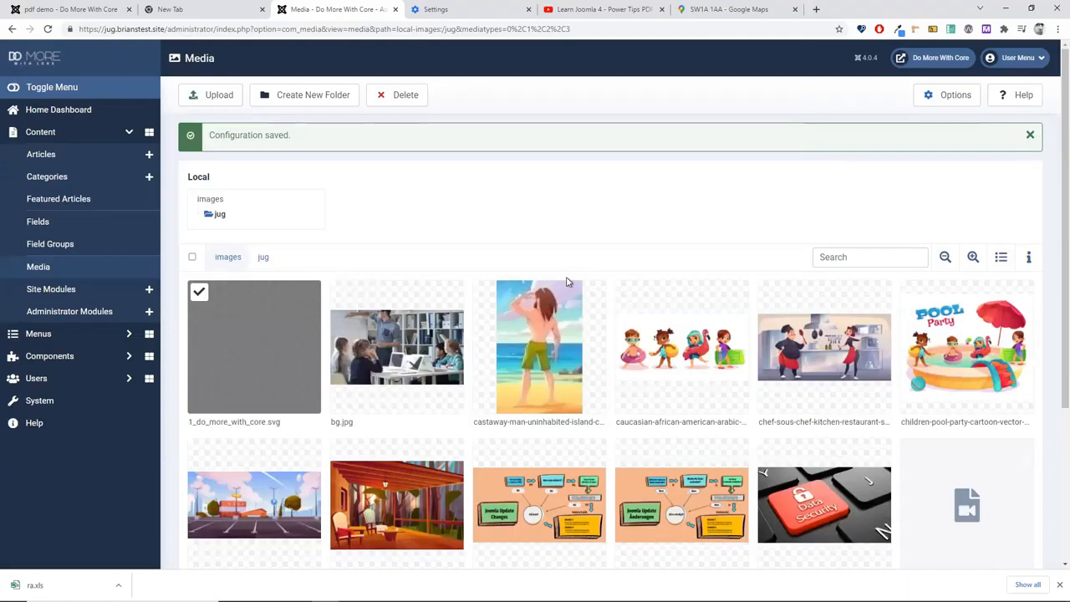
mouse_move(255, 318)
Step: Go to the Articles list, close the browser's downloads bar, and start a new article
left_click(80, 163)
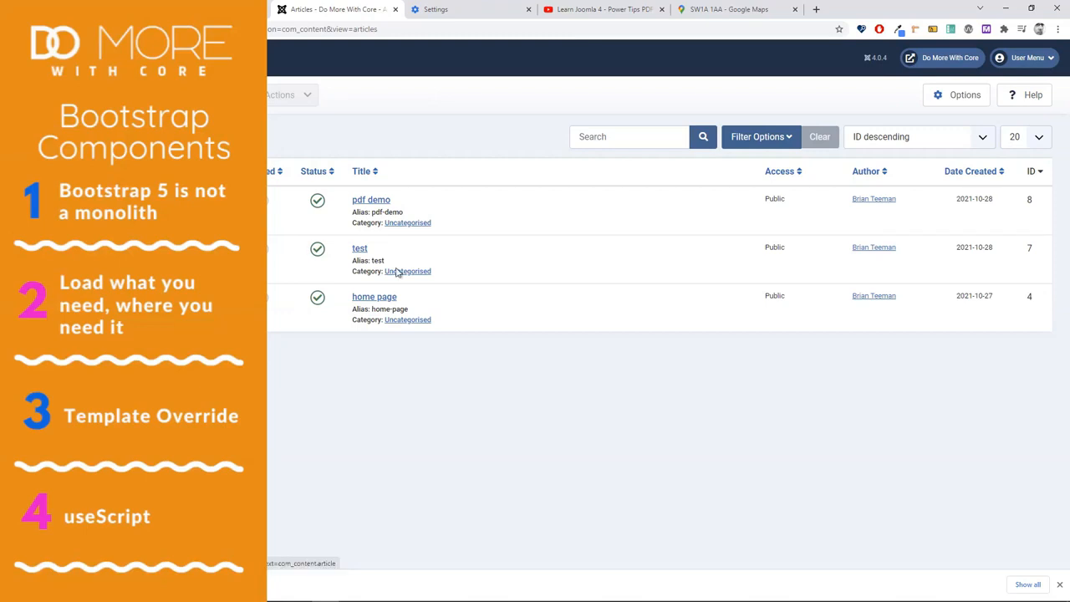
left_click(1061, 585)
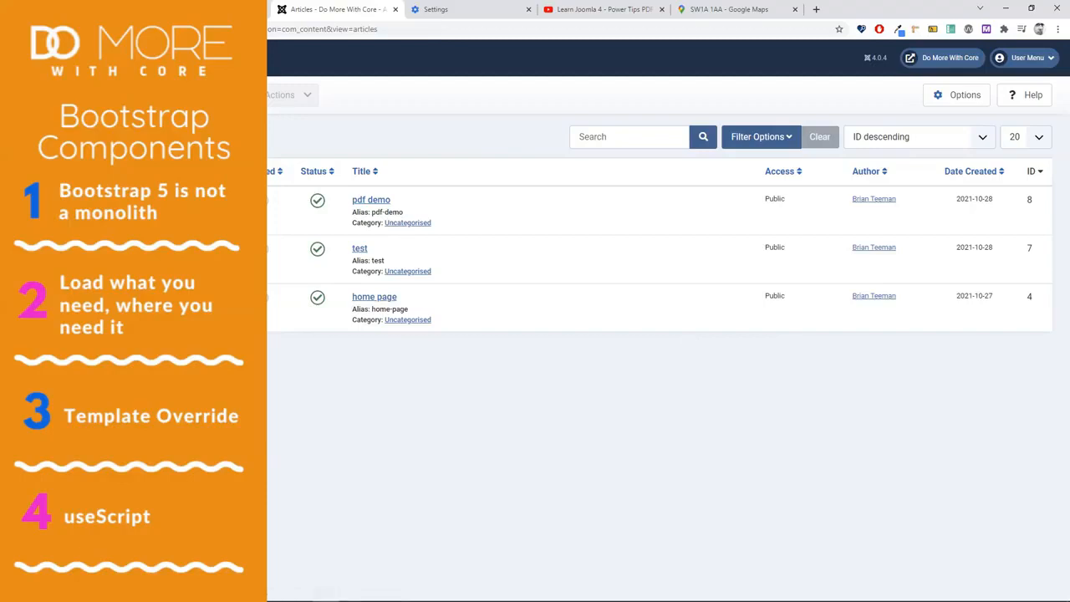
left_click(199, 96)
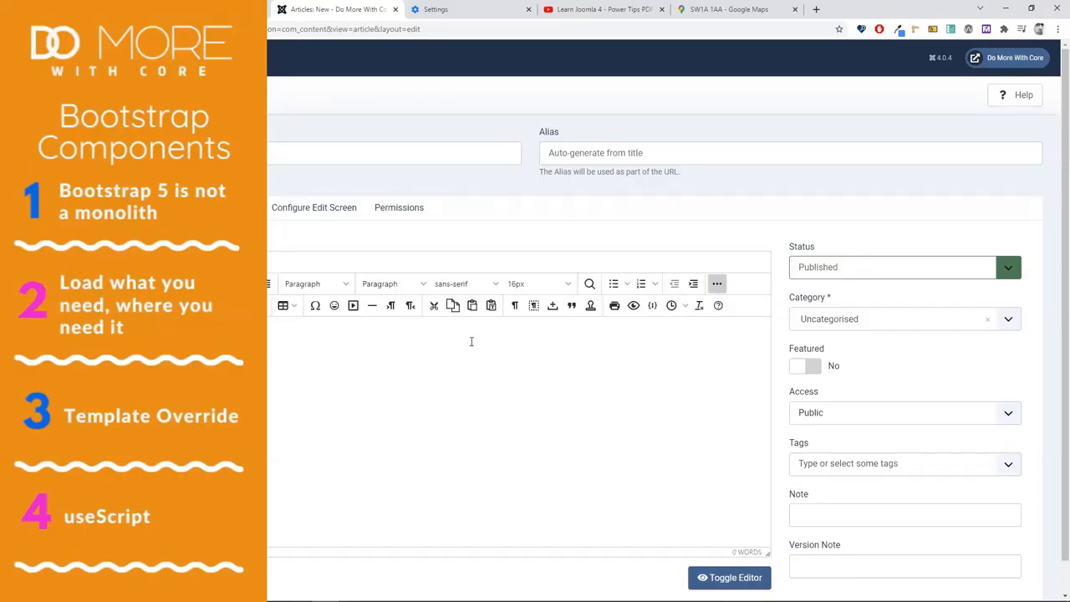
Step: Insert the three-item Accordion content template into the new article
left_click(591, 306)
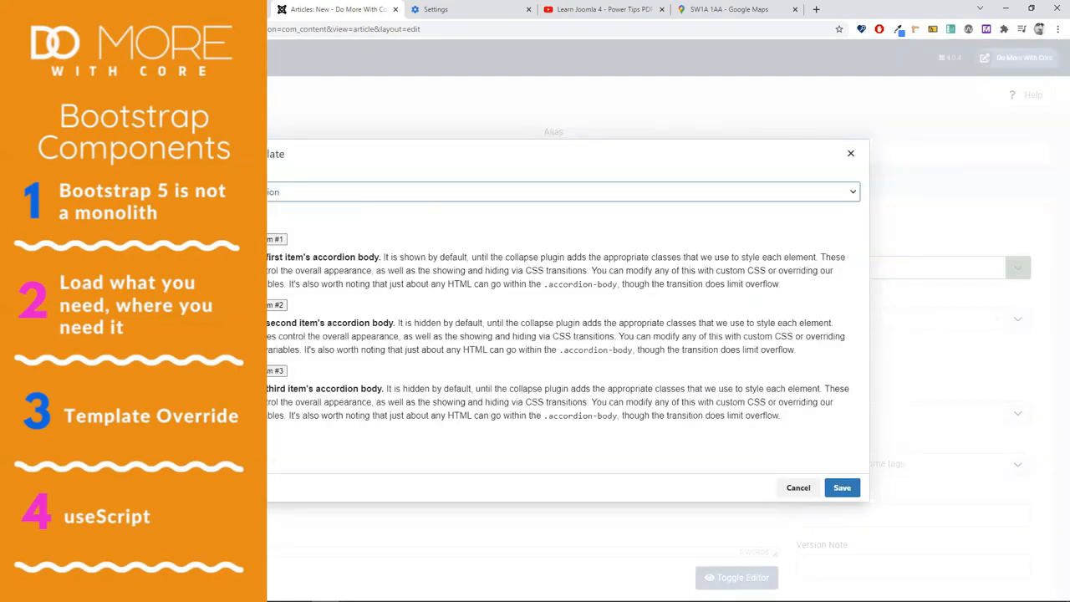
left_click(842, 487)
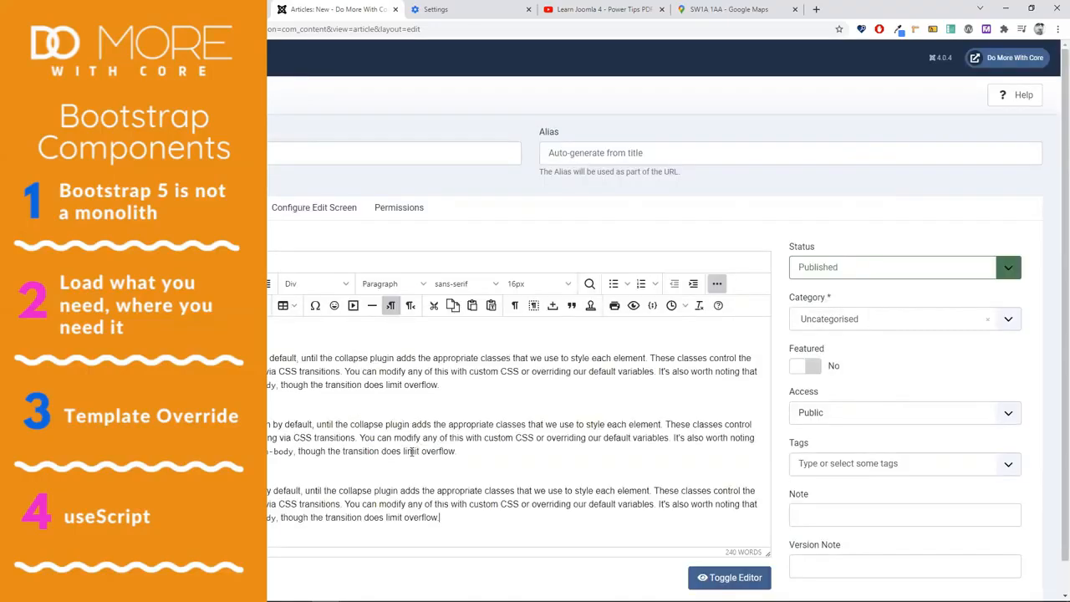
Step: Replace Accordion Item #1's sample paragraph with the 'Capitalize on low hanging fruit…' text
scroll(449, 513, "down", 1)
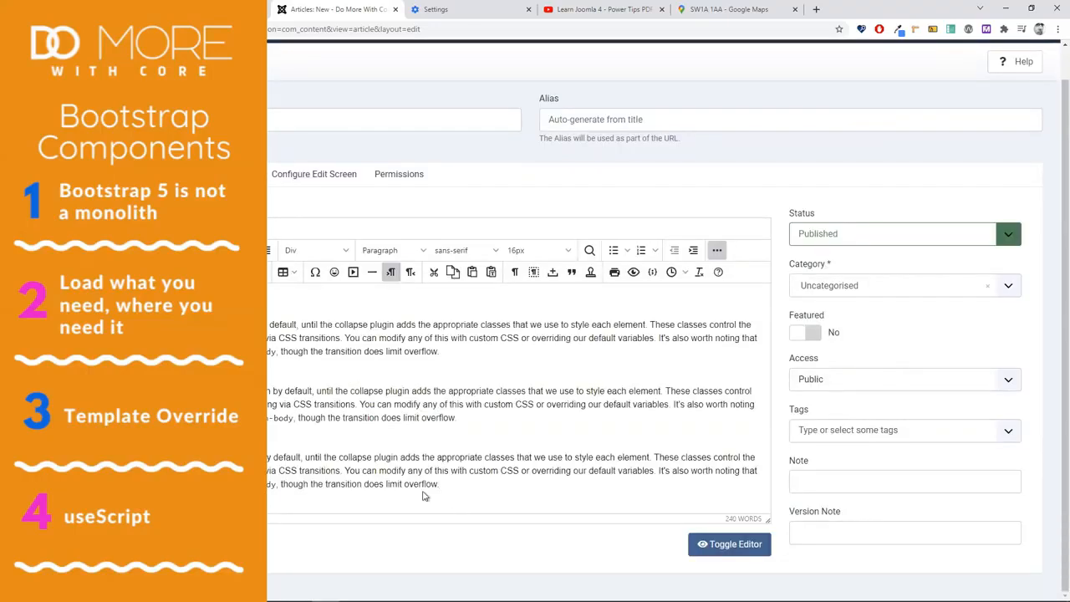
scroll(422, 496, "down", 1)
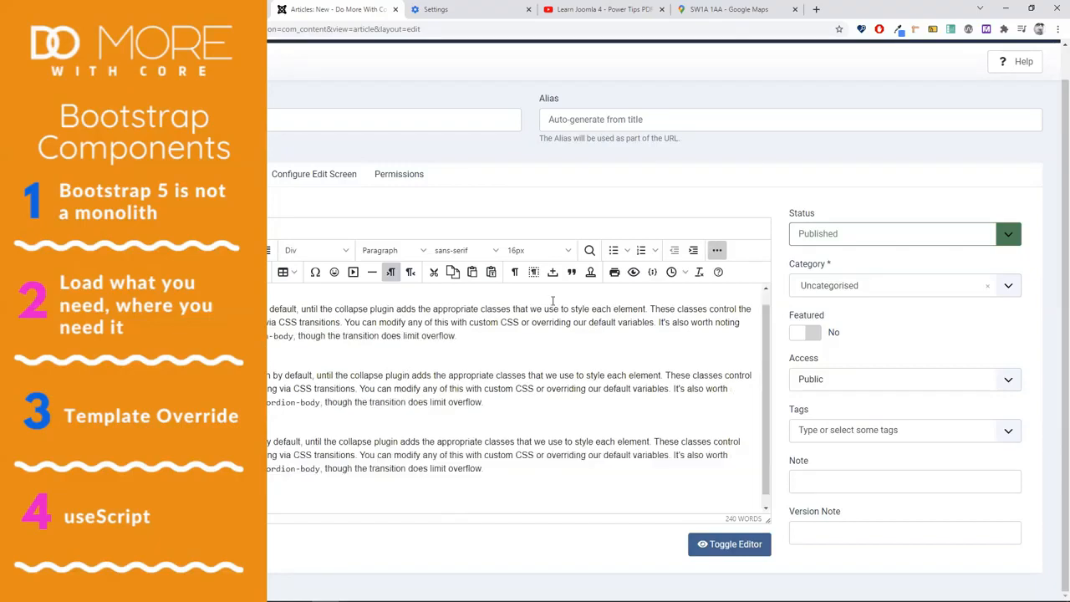
scroll(419, 472, "up", 1)
left_click_drag(268, 324, 358, 339)
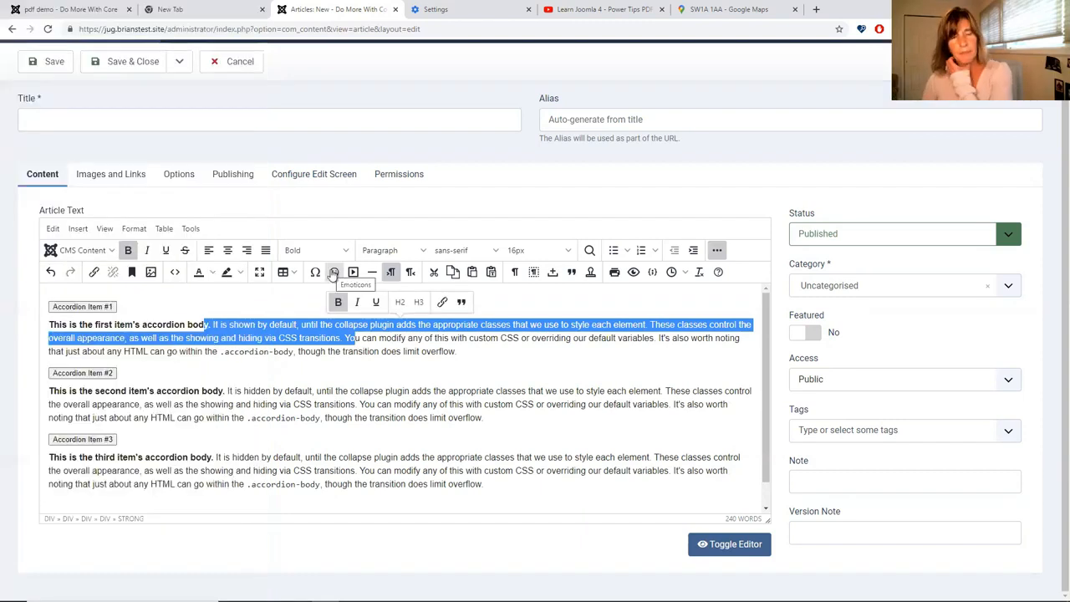
left_click(372, 392)
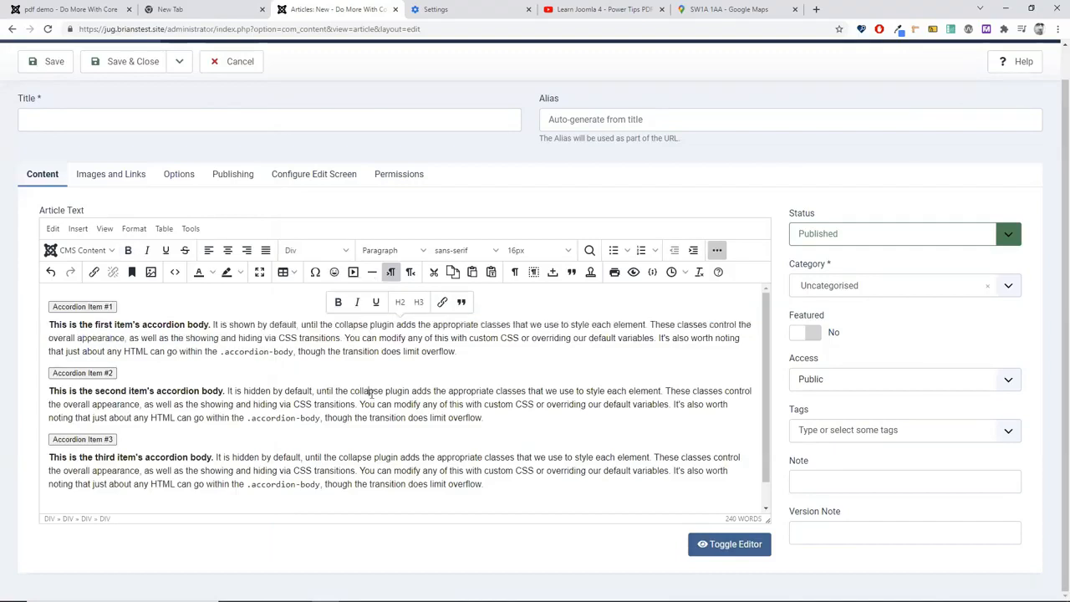
left_click_drag(456, 351, 151, 351)
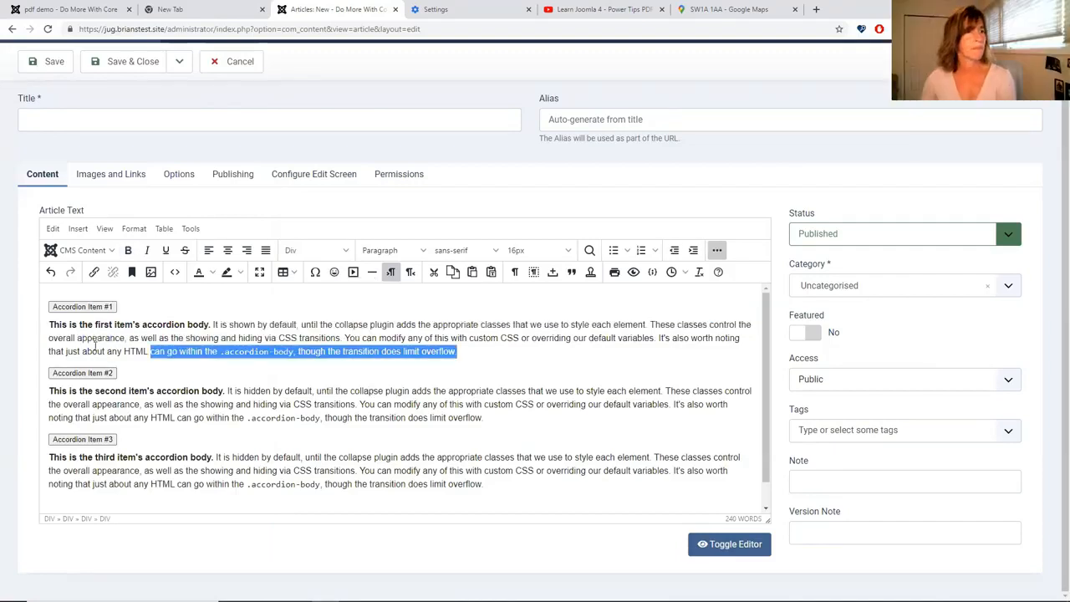
triple_click(94, 346)
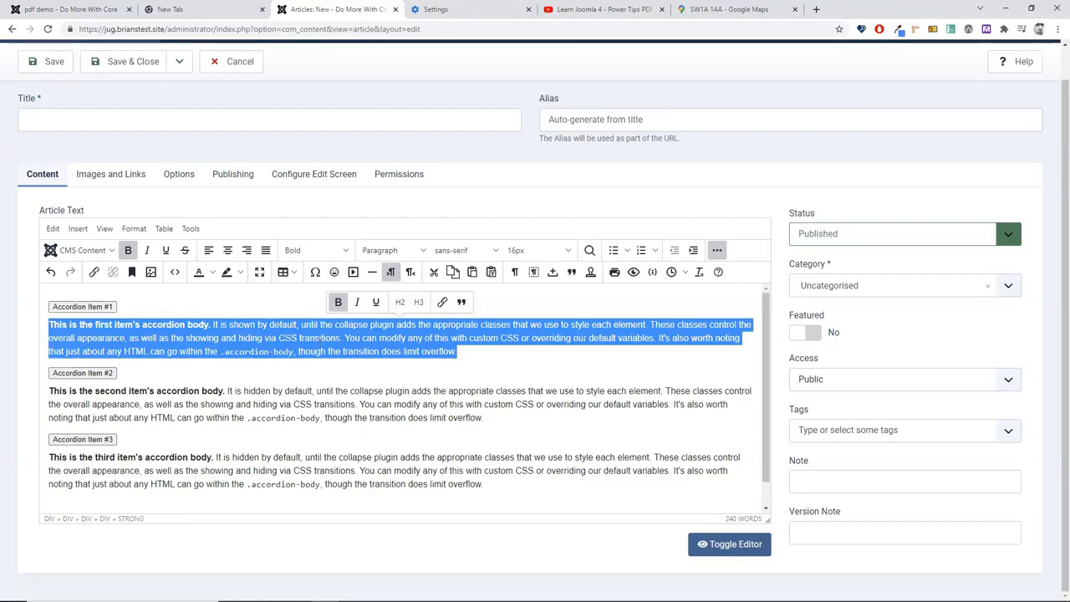
key("BackSpace")
key("BackSpace")
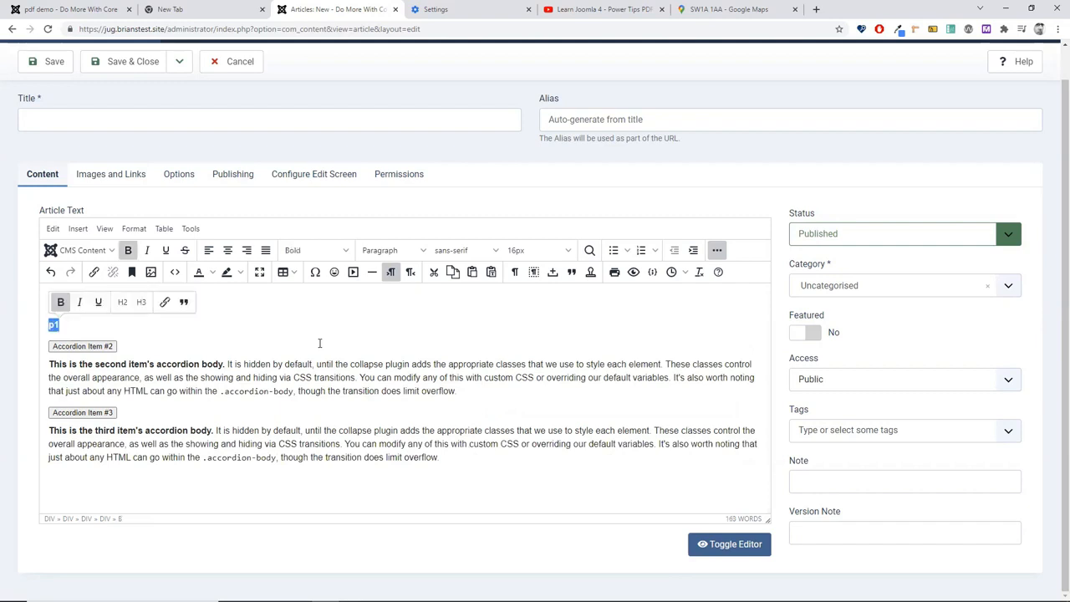
key("ctrl+z")
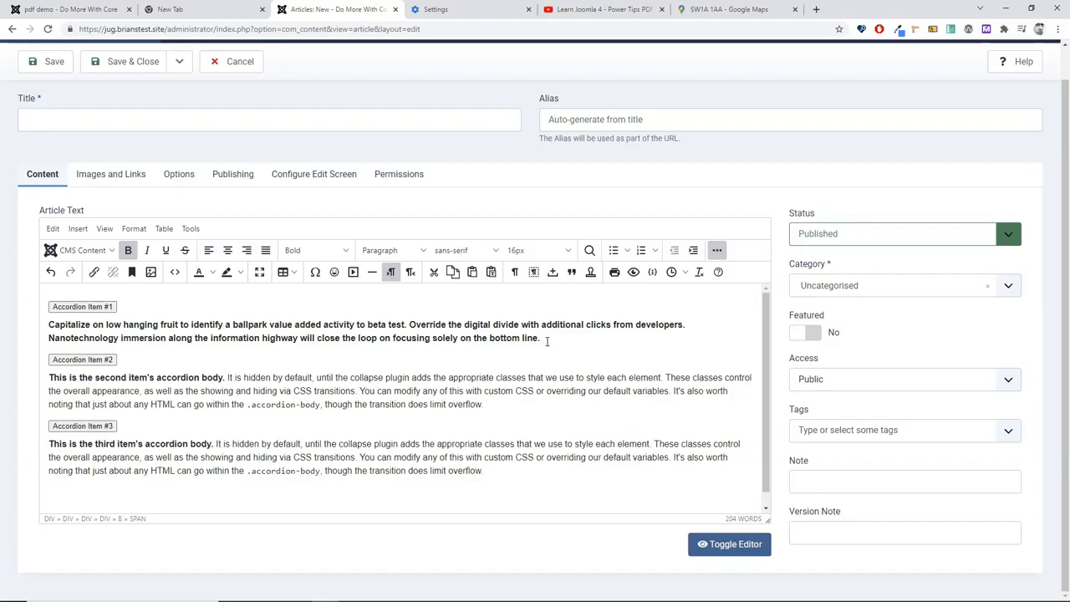
key("Down")
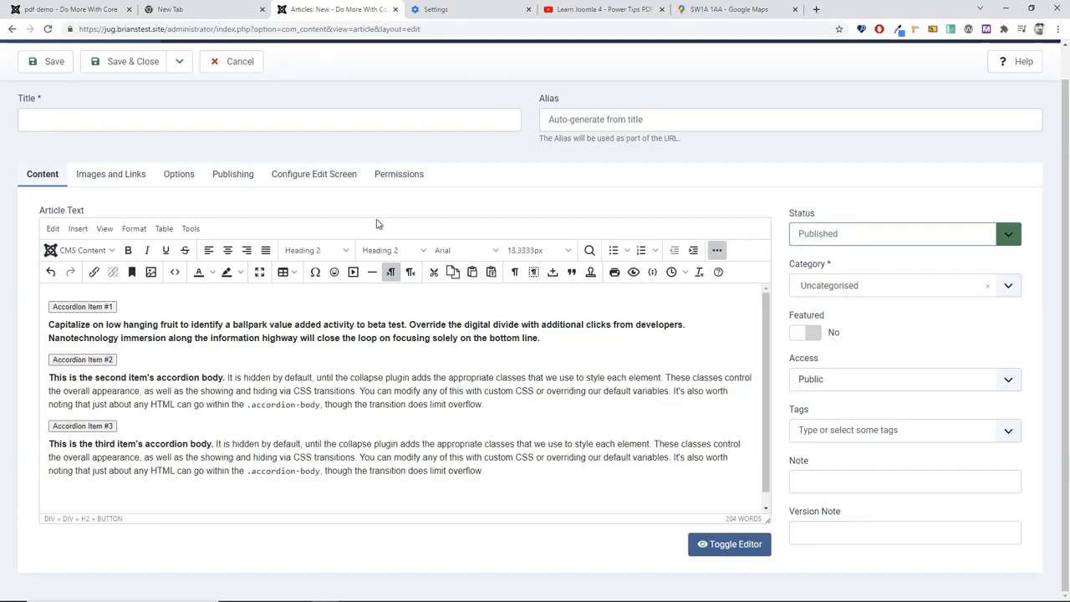
Step: Title the article 'accordion'
left_click(183, 122)
type("acco")
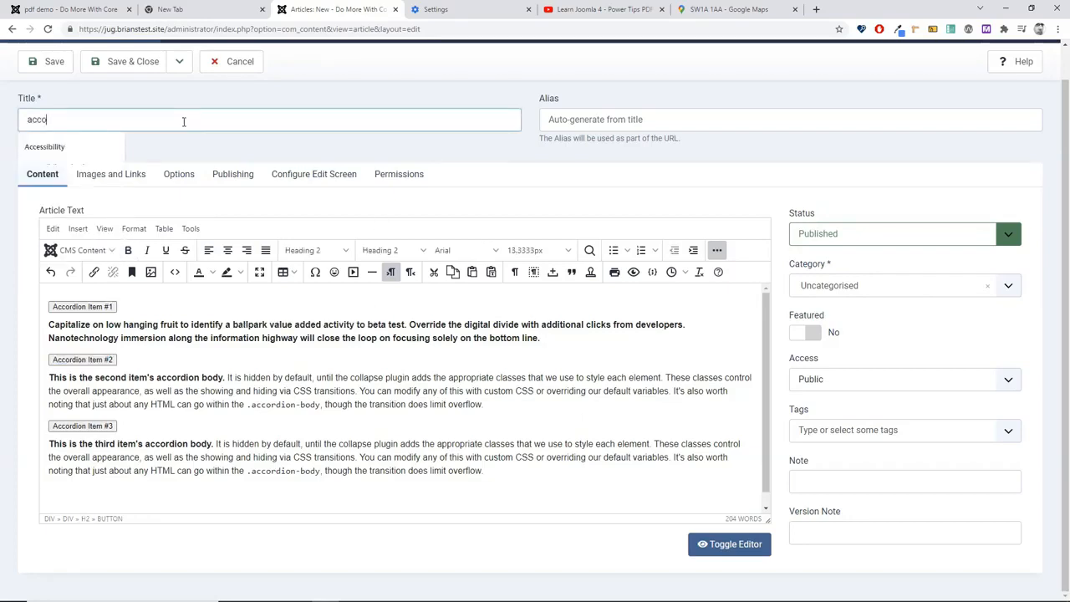
type("rdion")
key("Tab")
scroll(188, 109, "up", 1)
Step: Save the article to a new Main Menu single-article item and save that menu item
left_click(180, 95)
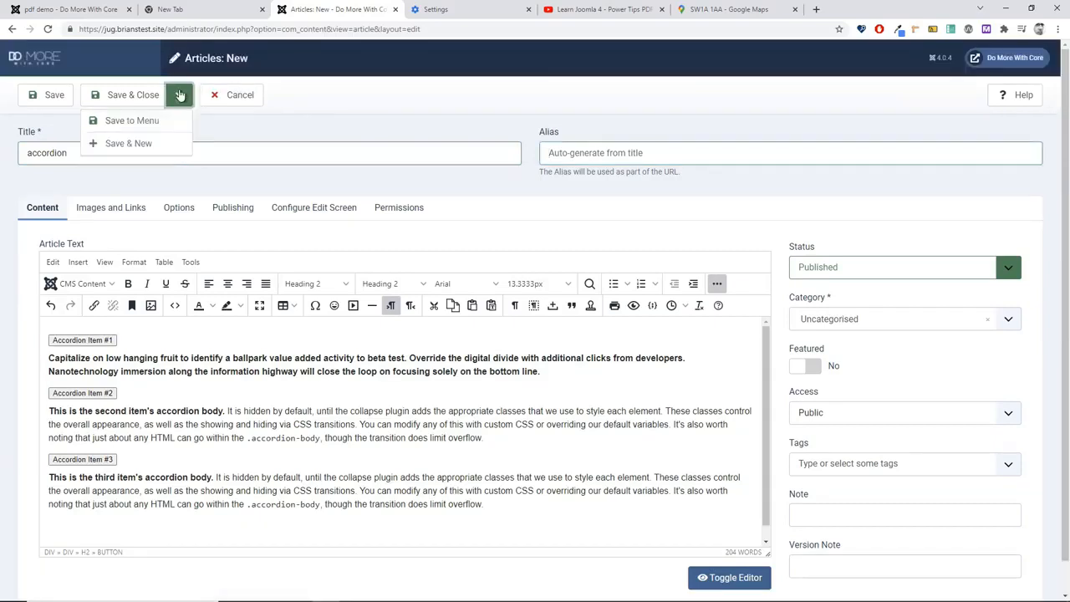
left_click(125, 120)
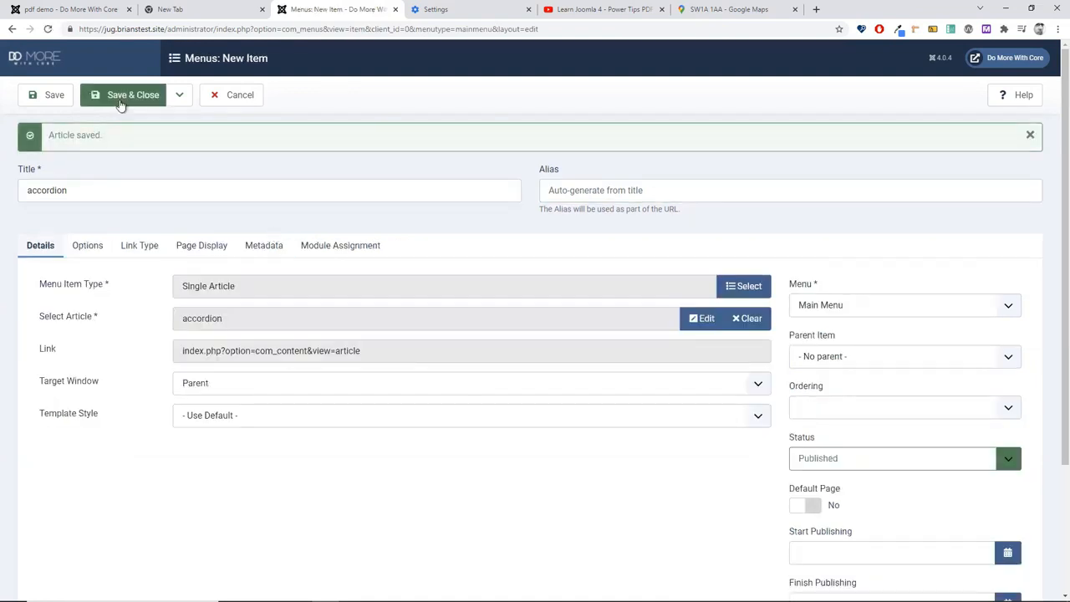
left_click(120, 101)
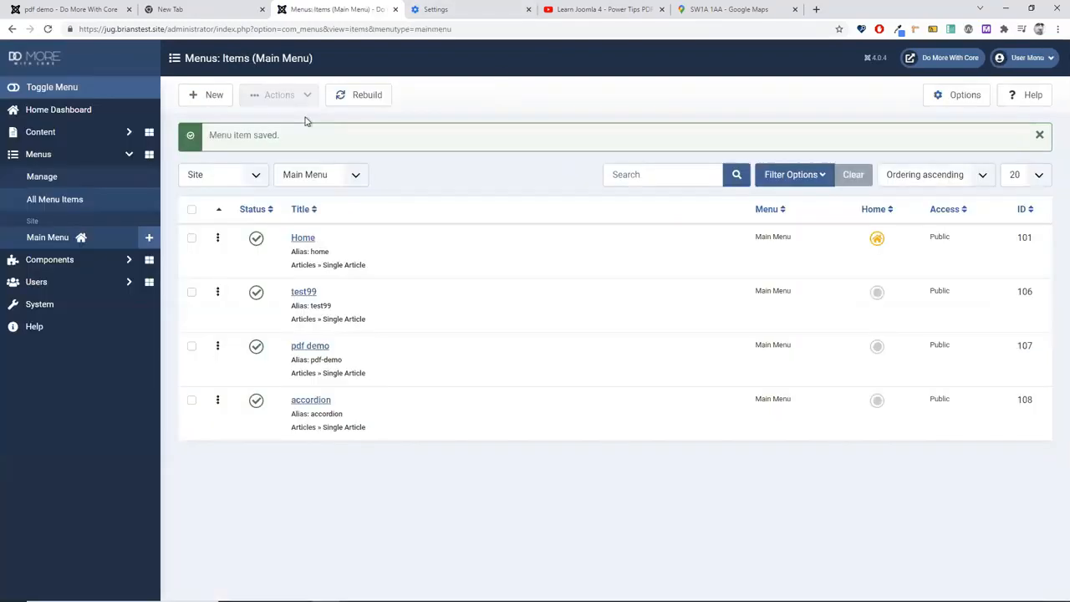
left_click(78, 8)
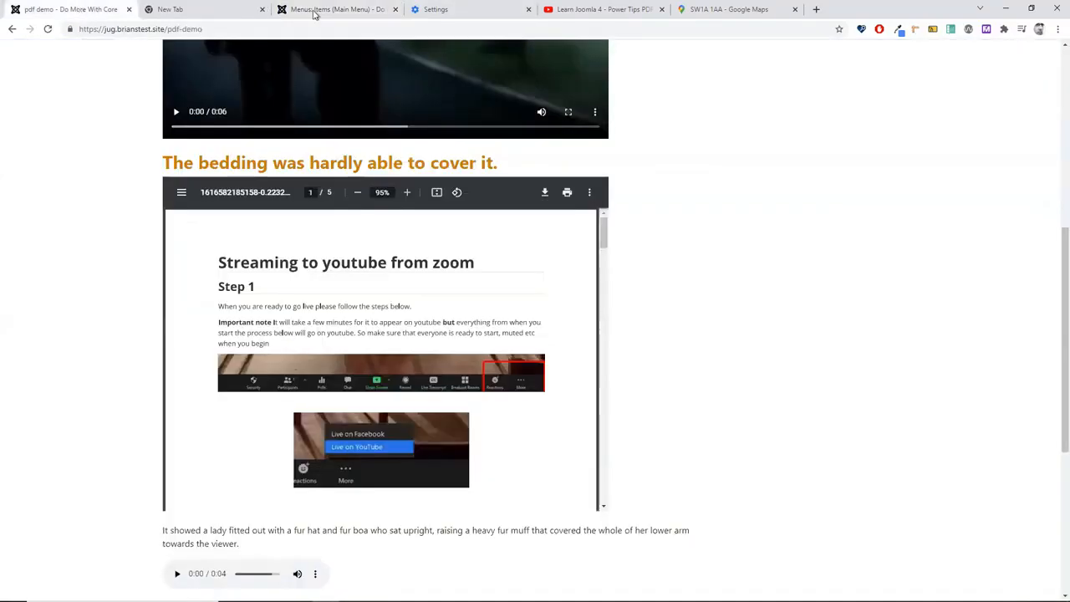
Step: View the accordion page from the frontend site menu, then return to the admin menu items
scroll(384, 208, "up", 6)
left_click(179, 117)
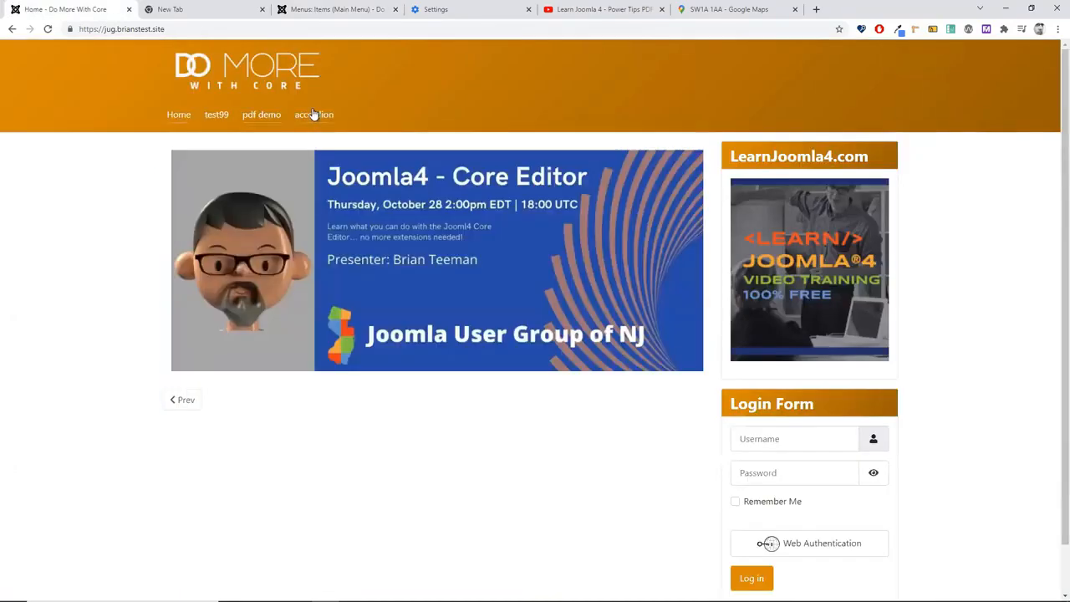
left_click(313, 114)
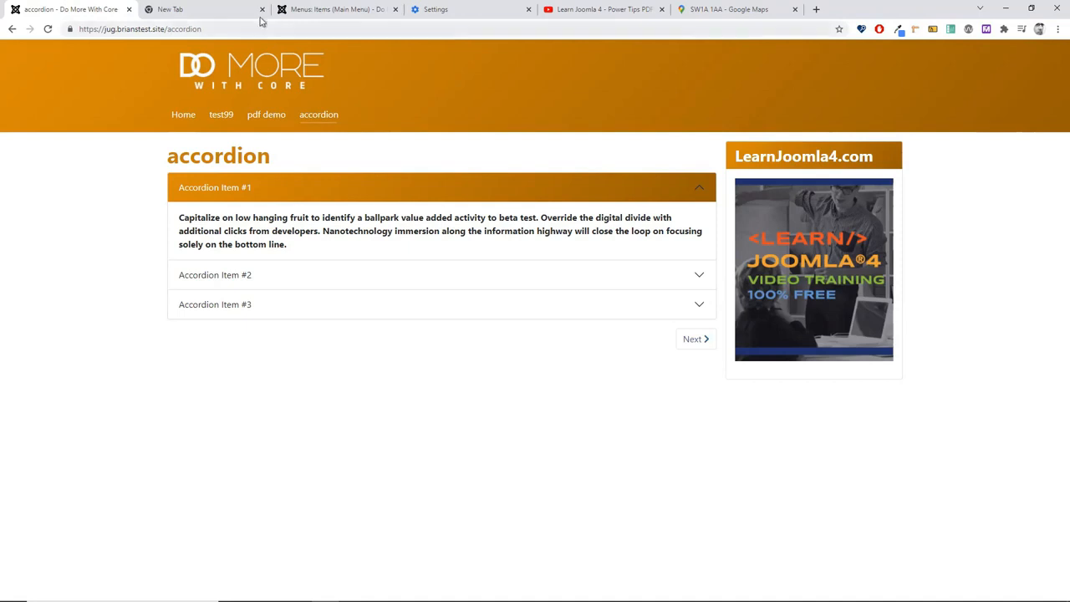
left_click(321, 10)
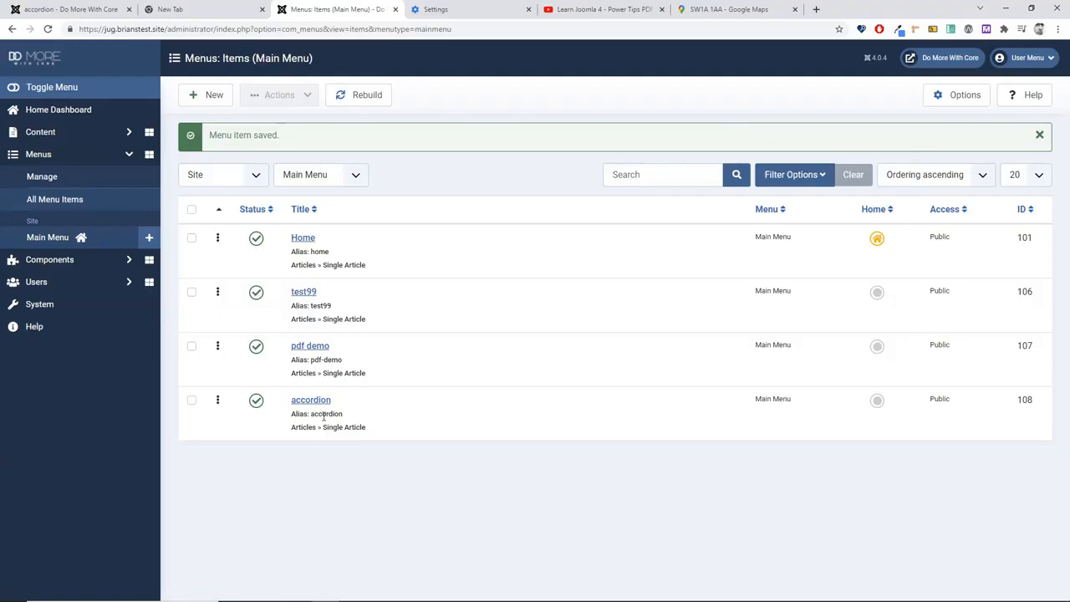
Step: Create a Cassiopeia template override for the com_content article view
left_click(28, 306)
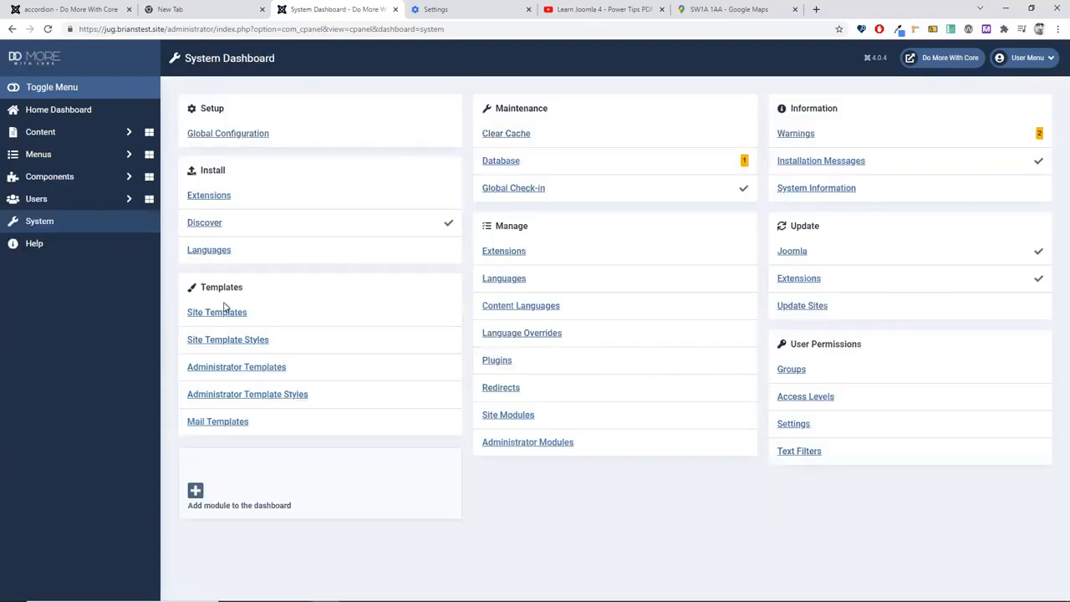
left_click(224, 310)
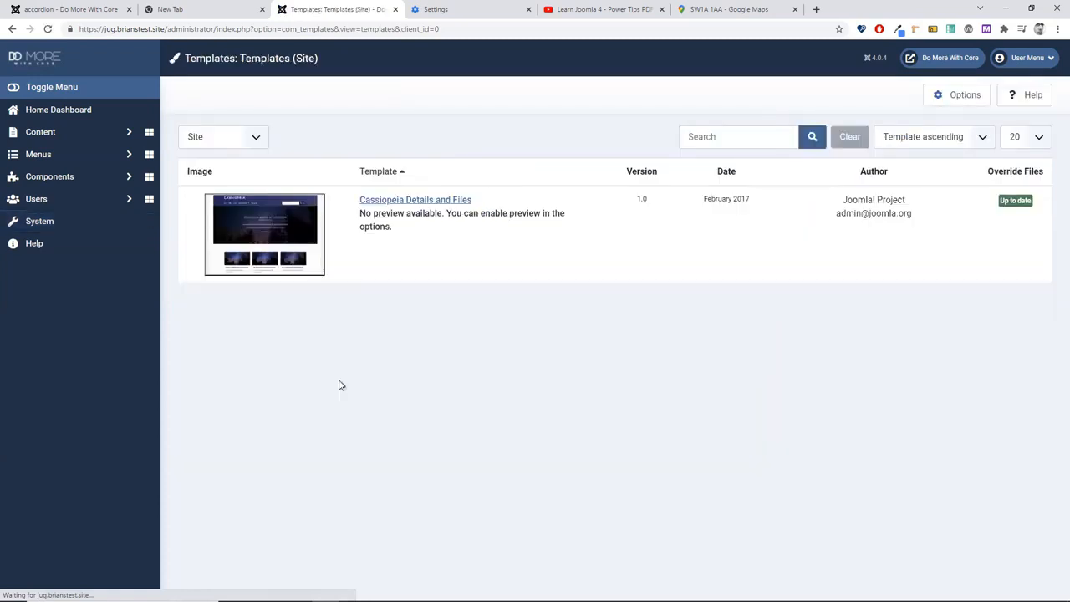
left_click(387, 200)
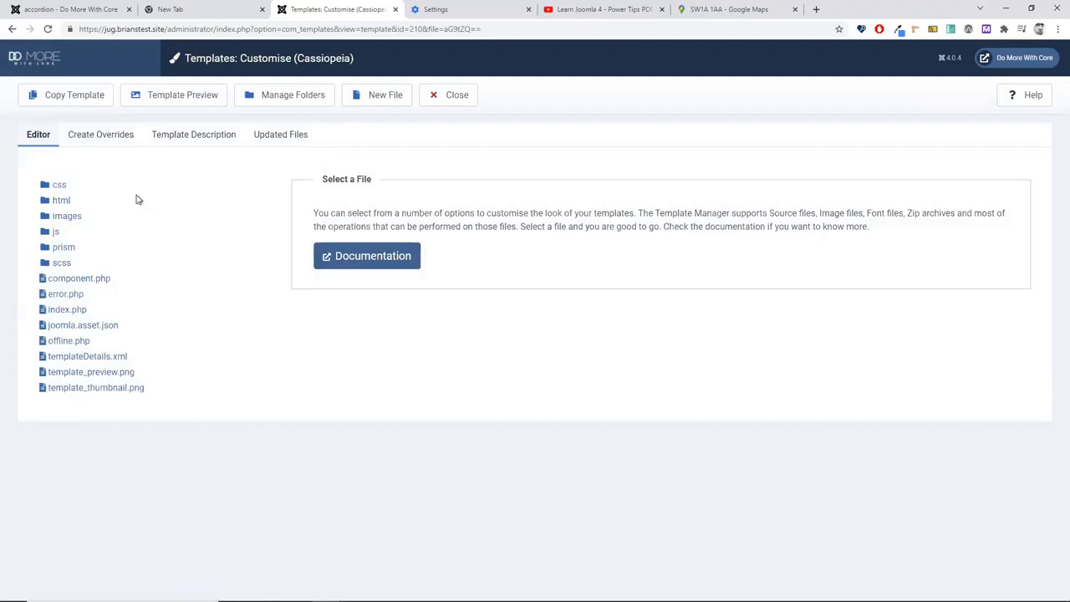
left_click(50, 201)
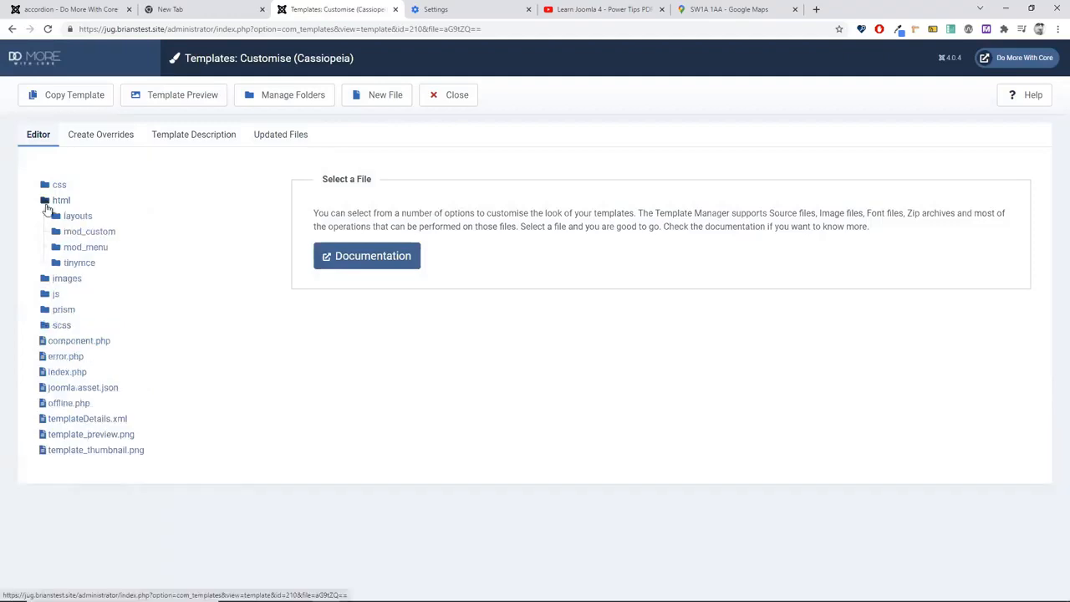
left_click(118, 132)
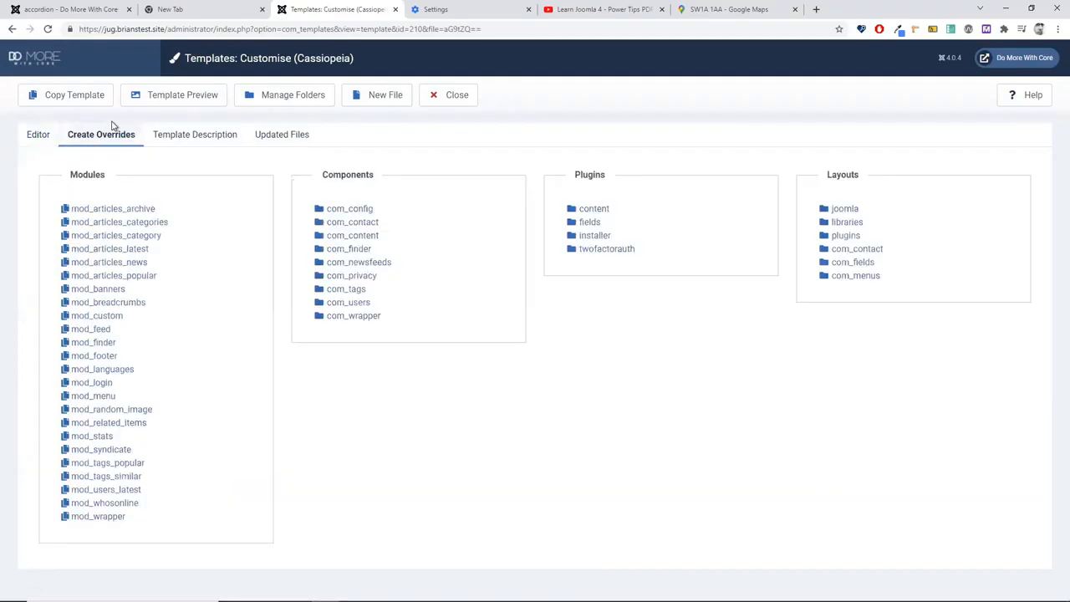
left_click(359, 236)
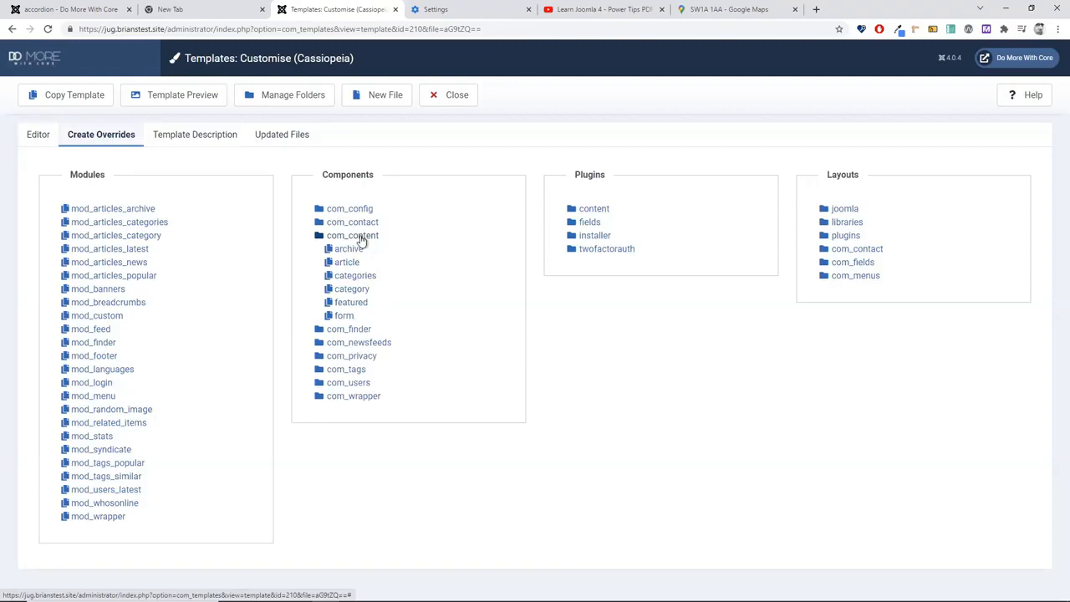
left_click(352, 266)
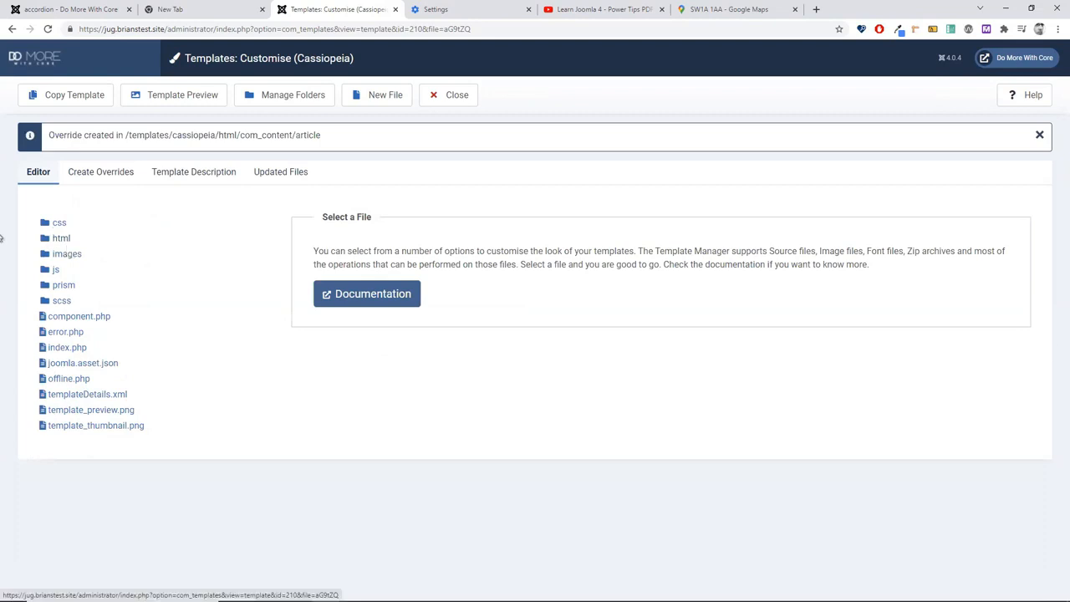
Step: Open the override's html/com_content/article/default.php file for editing
left_click(61, 238)
left_click(81, 254)
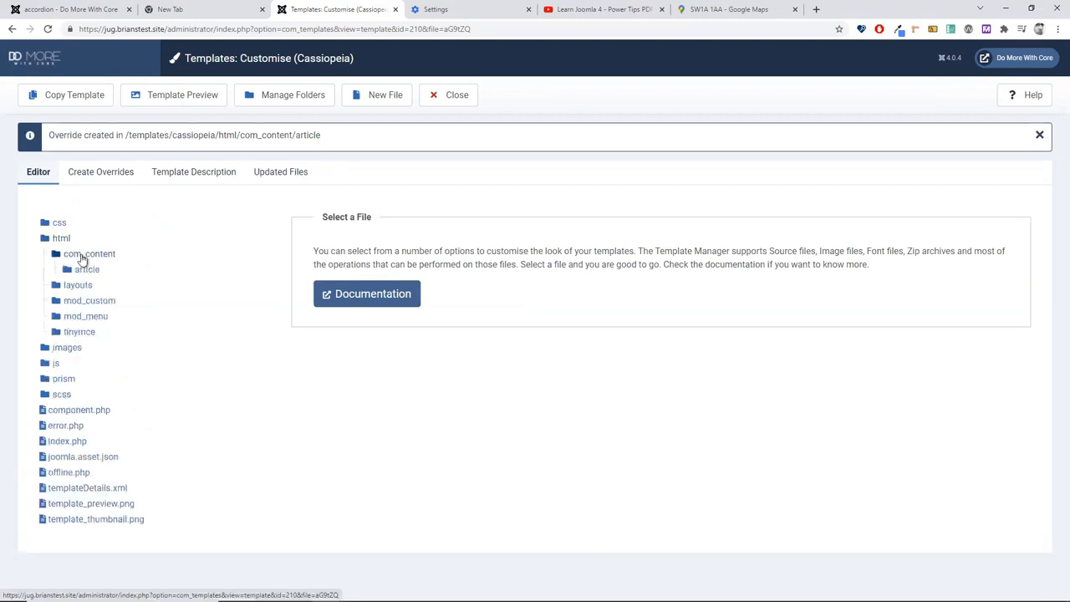
left_click(84, 270)
left_click(95, 286)
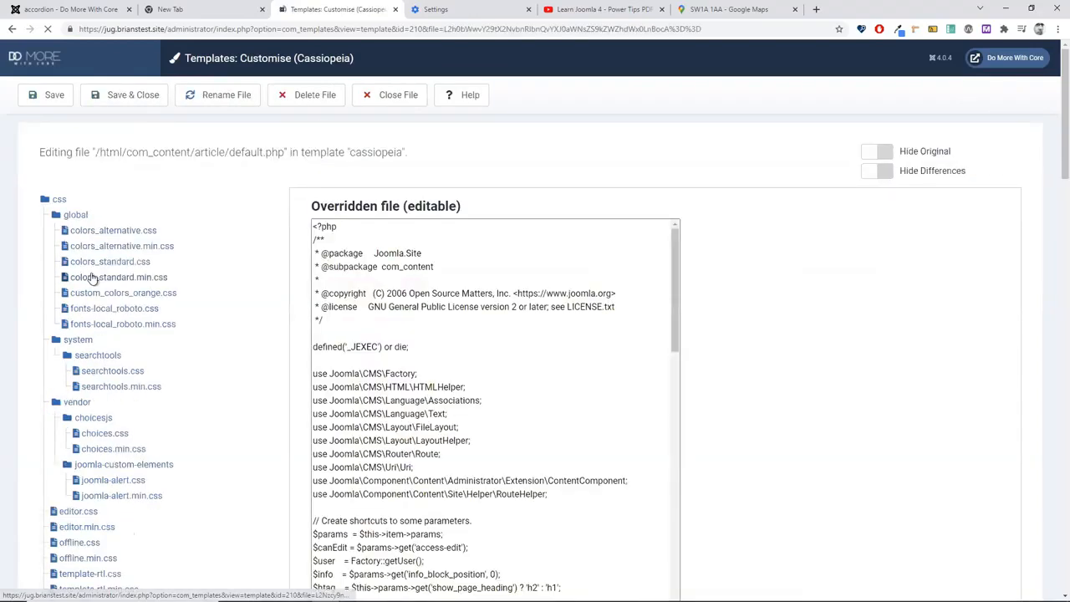
left_click(718, 360)
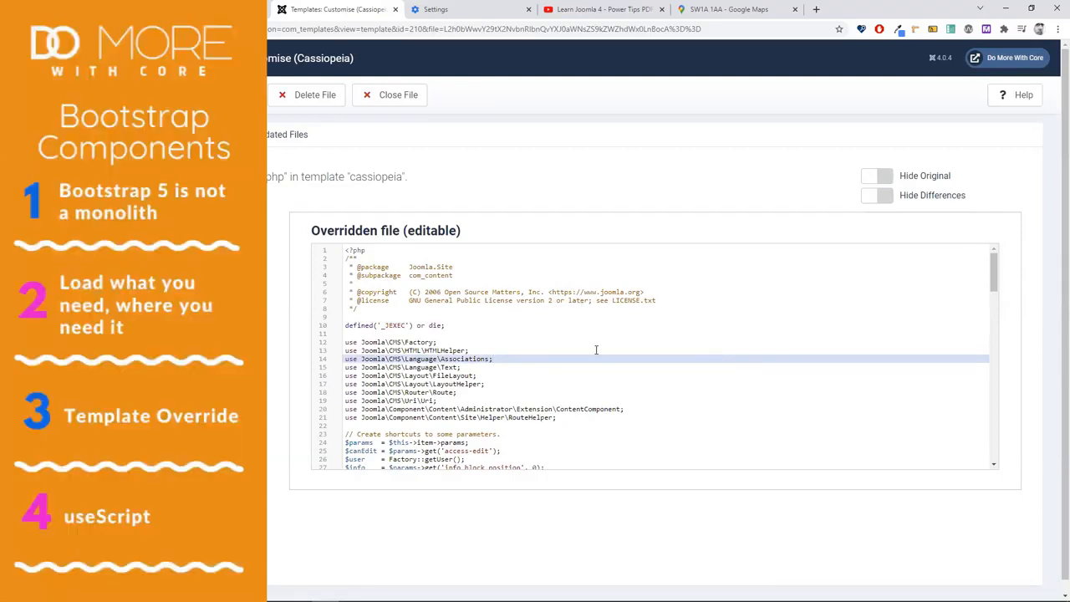
left_click(533, 424)
key("Down")
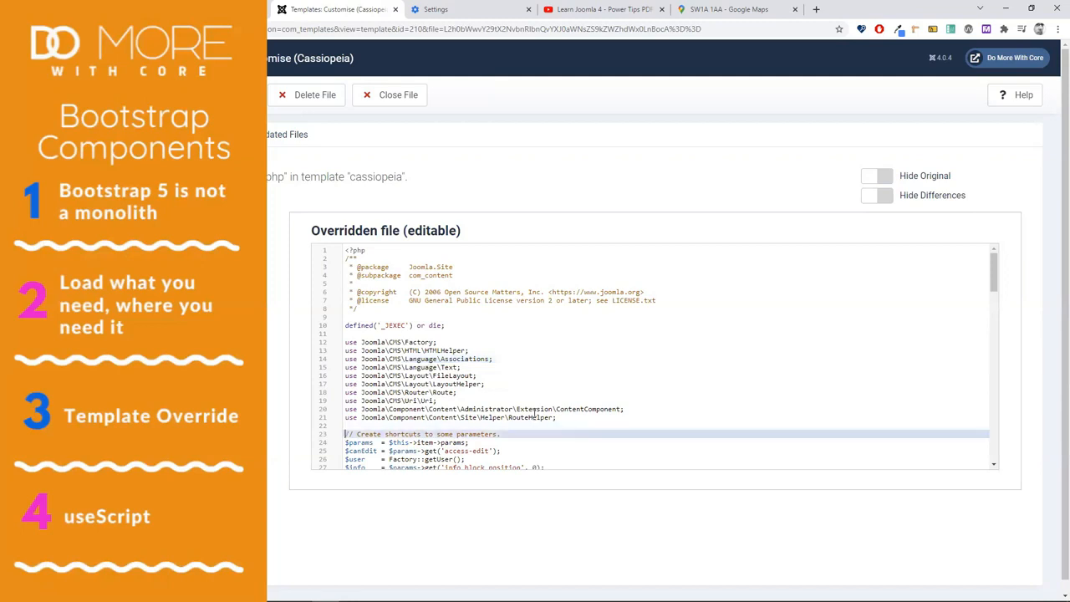
key("Down")
key("Down")
key("Down")
key("Down")
key("Down")
key("Down")
key("Down")
Step: Insert WebAssetManager code loading bootstrap.collapse and bootstrap.carousel above the closing ?> tag, removing the leftover 'wa' line
key("Down")
key("Down")
key("Down")
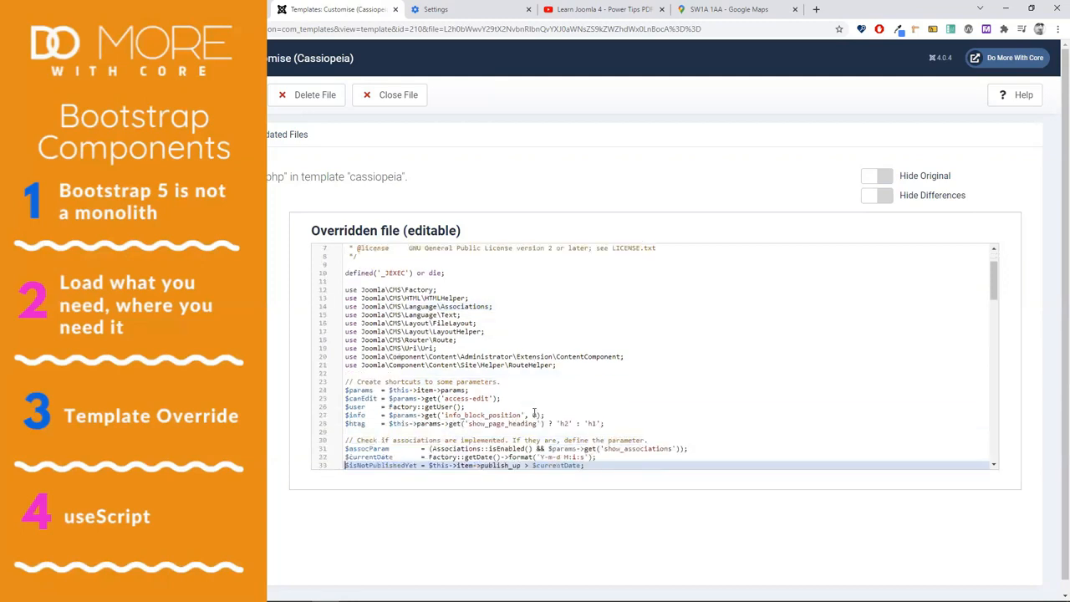
key("Down")
key("Down")
key("Down")
key("Down")
key("Down")
key("Down")
key("Up")
key("Up")
key("Up")
key("Up")
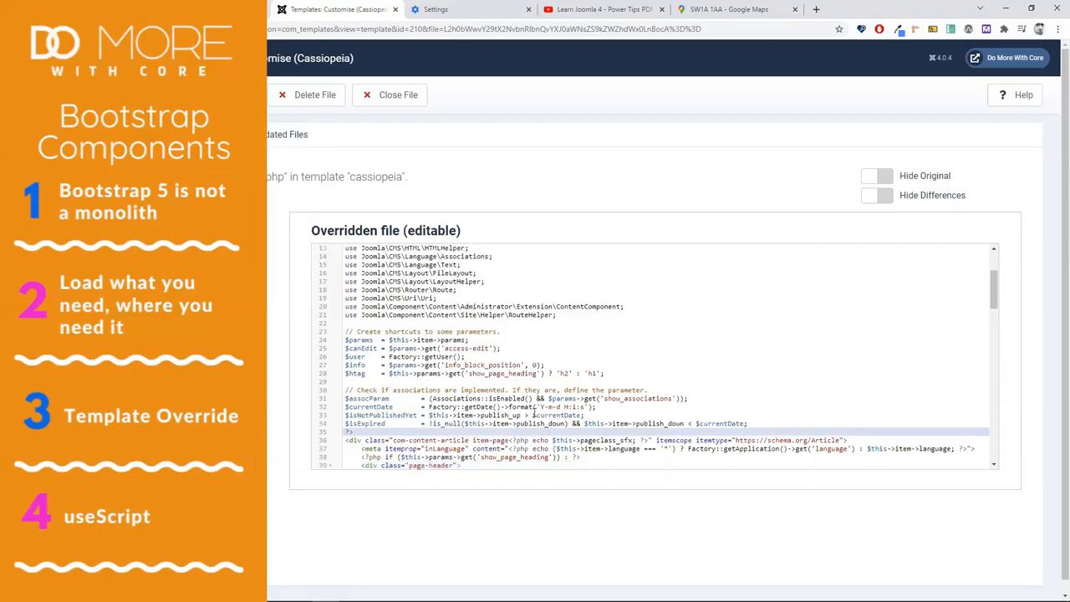
key("Return")
key("Return")
key("Return")
key("Down")
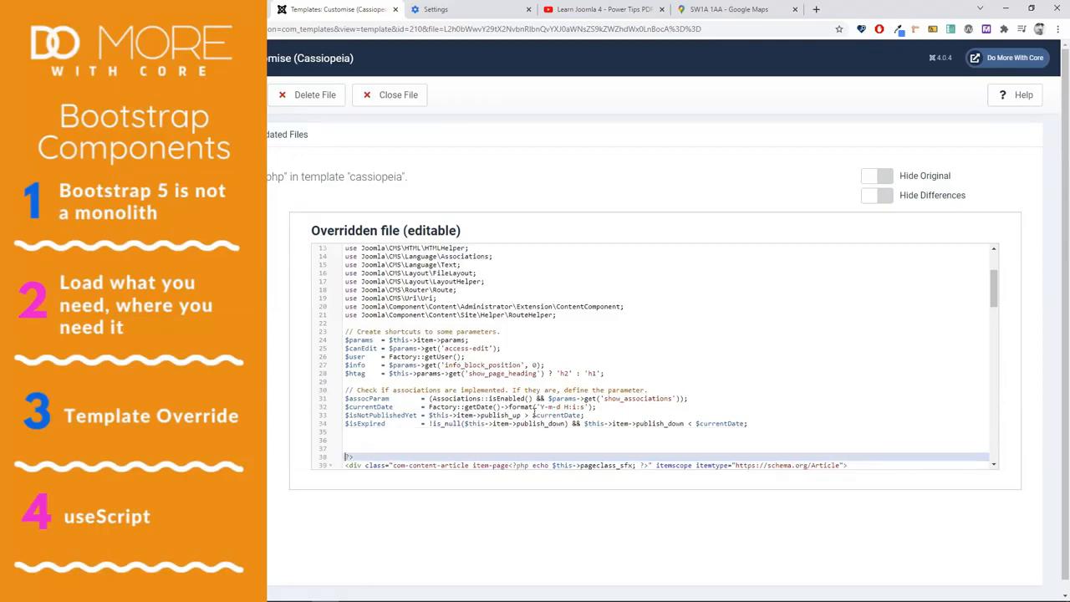
key("Down")
key("Up")
key("Up")
key("Up")
key("Up")
type("wa")
key("Return")
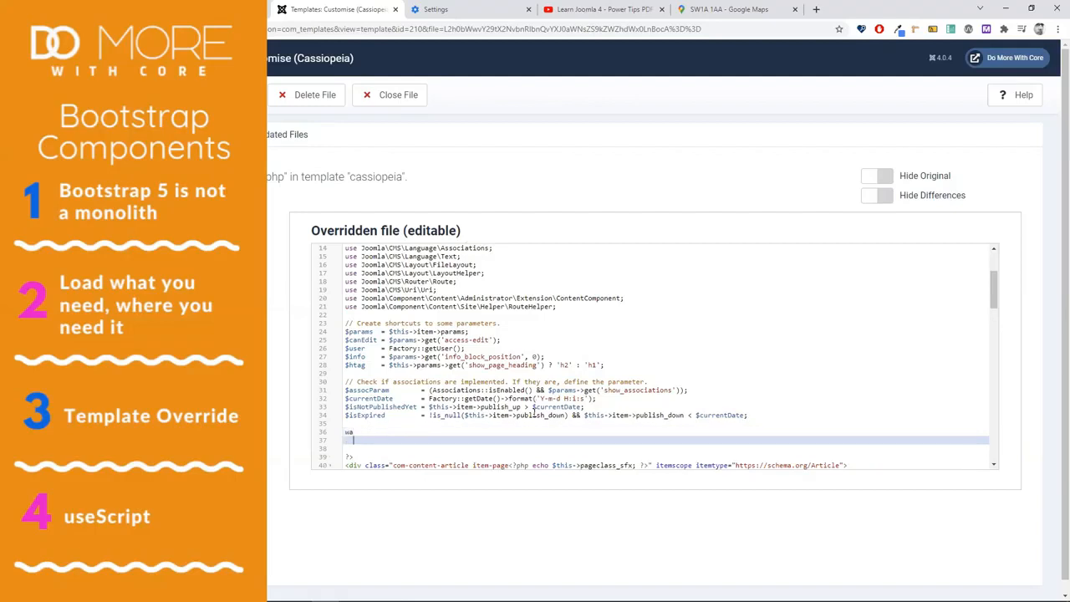
type("// My Web Assets $wa = Factory::getApplication()->getDocument()->getWebAssetManager();  // Bootstrap already regsitered in media/vendor/joomla.asset.json $wa->useScript('bootstrap.collapse'); $wa->useScript('bootstrap.carousel');")
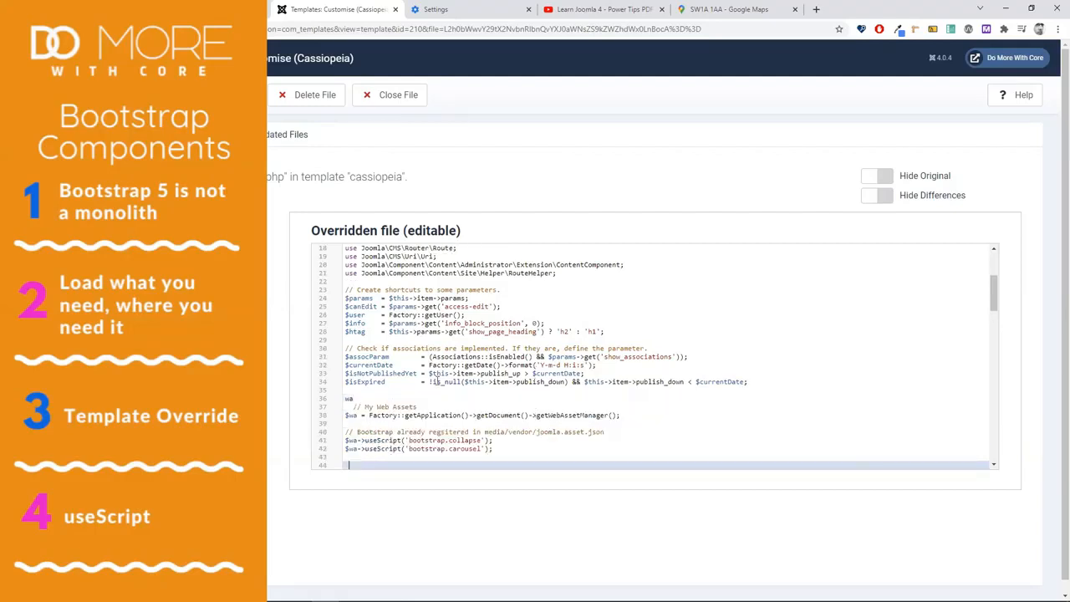
left_click(393, 397)
key("BackSpace")
key("BackSpace")
key("BackSpace")
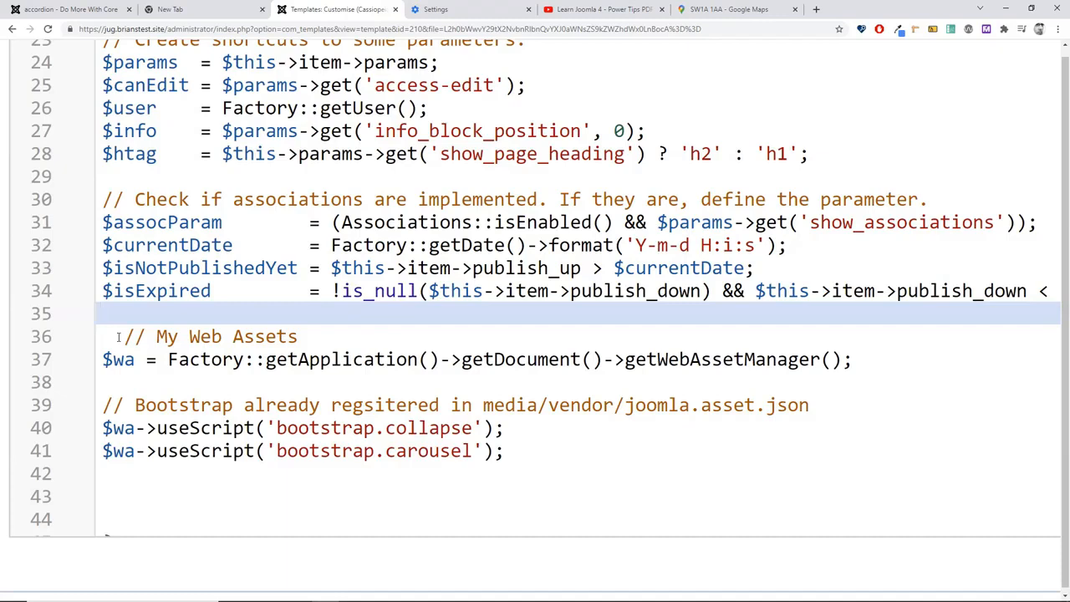
Step: Correct the comment's misspelling to 'registered' in the web asset code
left_click_drag(100, 361, 852, 359)
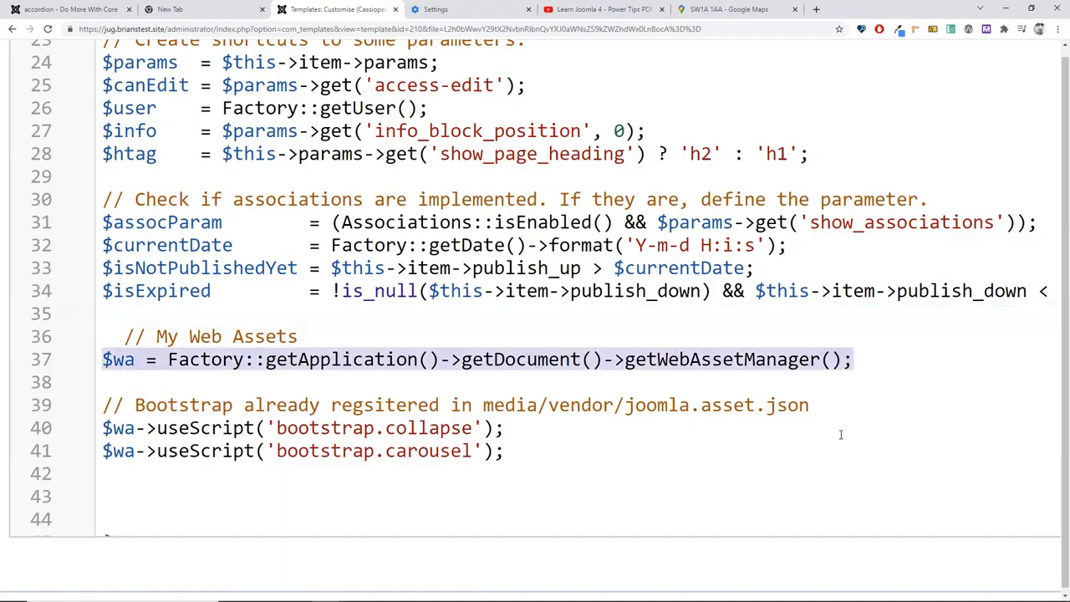
left_click(107, 428)
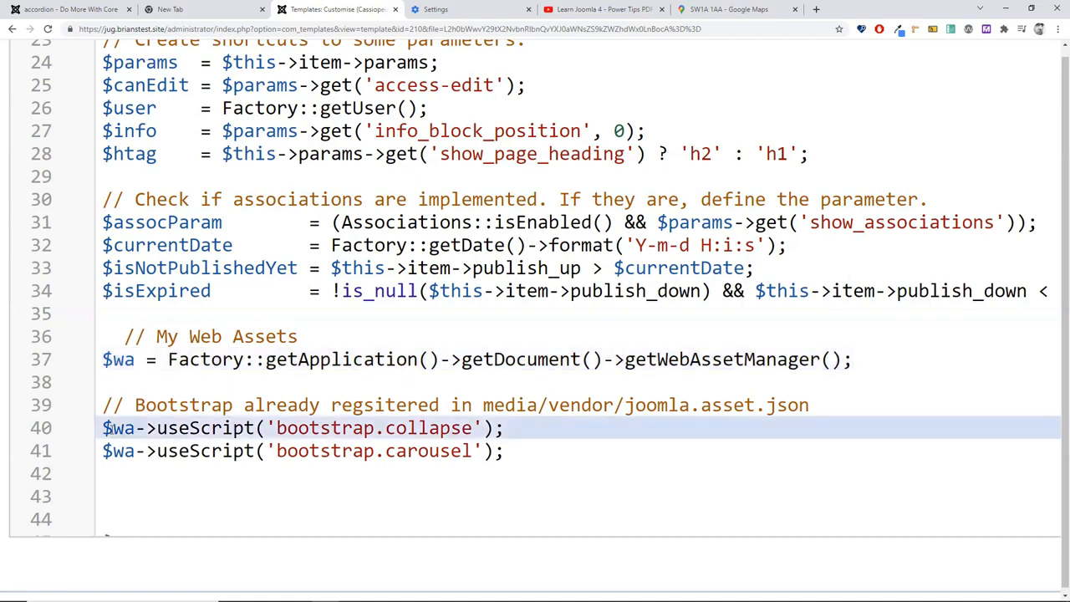
key("End")
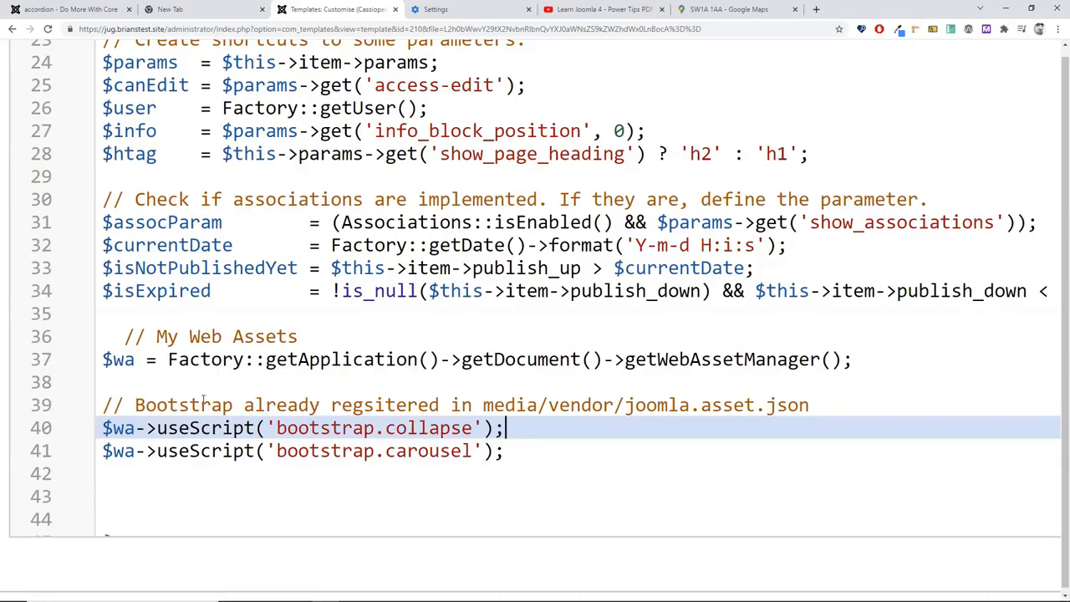
left_click(363, 401)
key("Delete")
key("Right")
type("s")
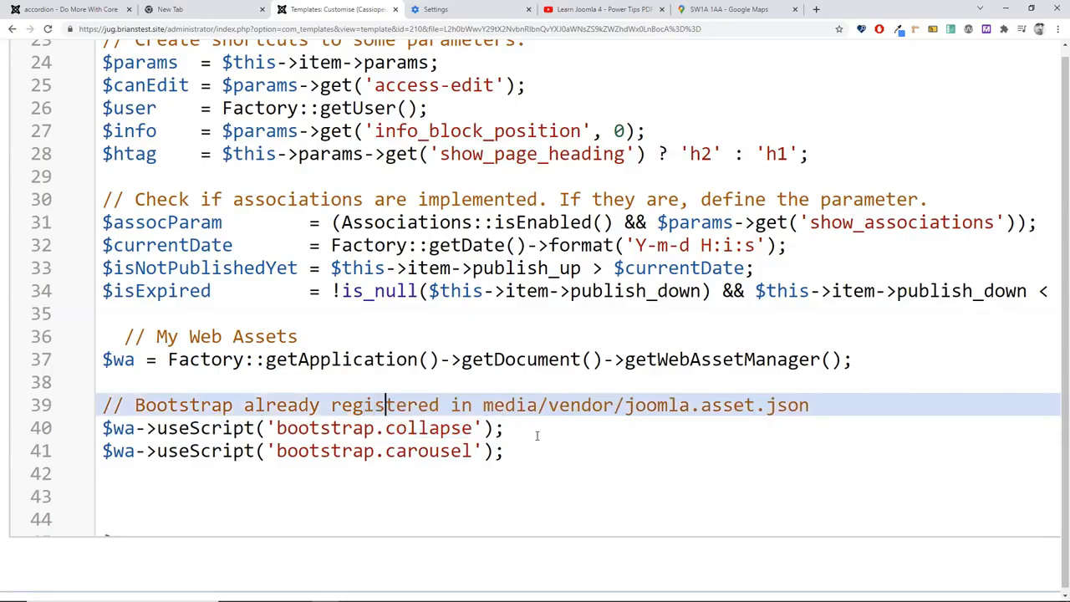
key("Down")
key("Down")
key("Down")
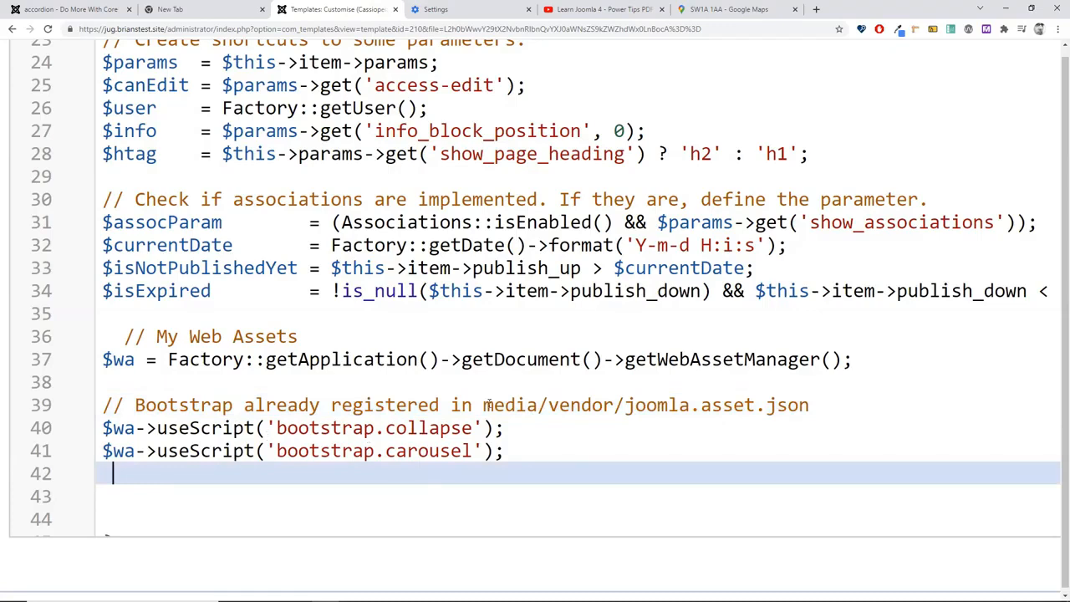
Step: Review the joomla.asset.json path and useScript line, then save and close the override
left_click_drag(484, 405, 809, 404)
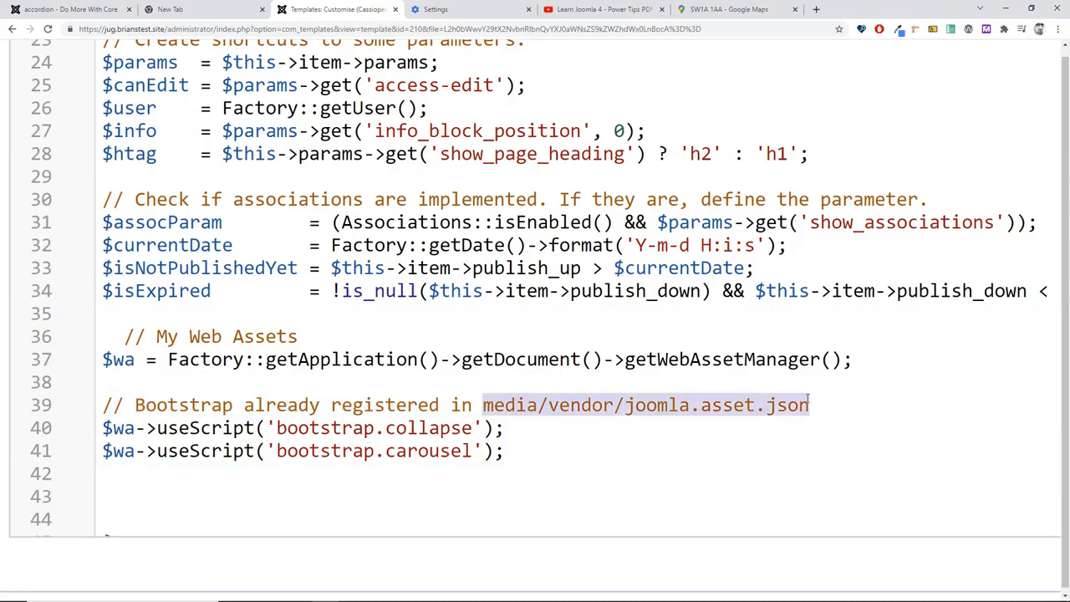
left_click(171, 496)
left_click(95, 427)
left_click_drag(95, 427, 493, 428)
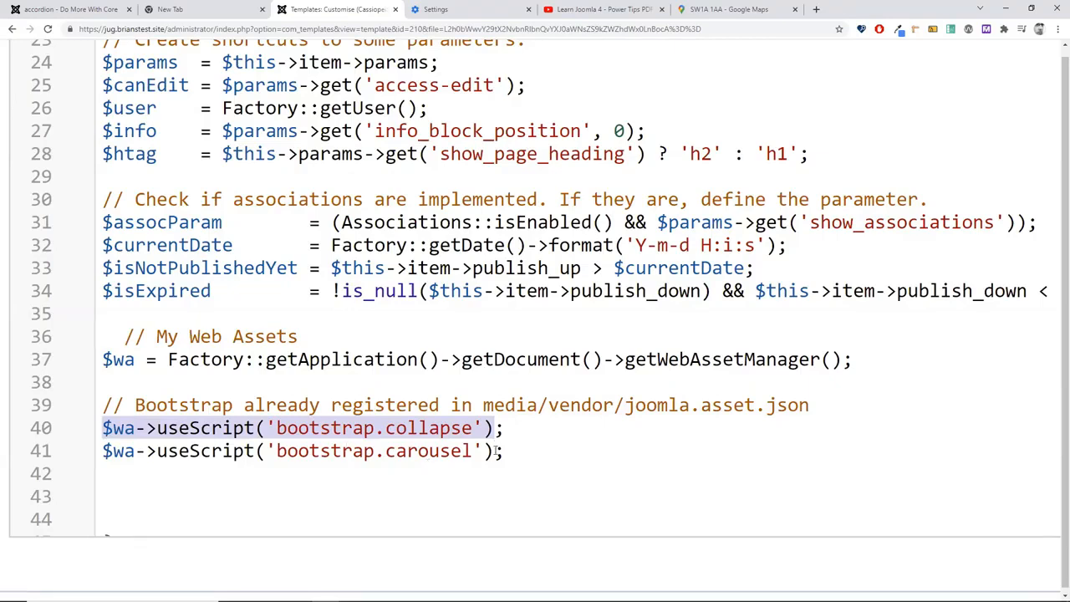
scroll(496, 451, "up", 5)
scroll(499, 452, "up", 5)
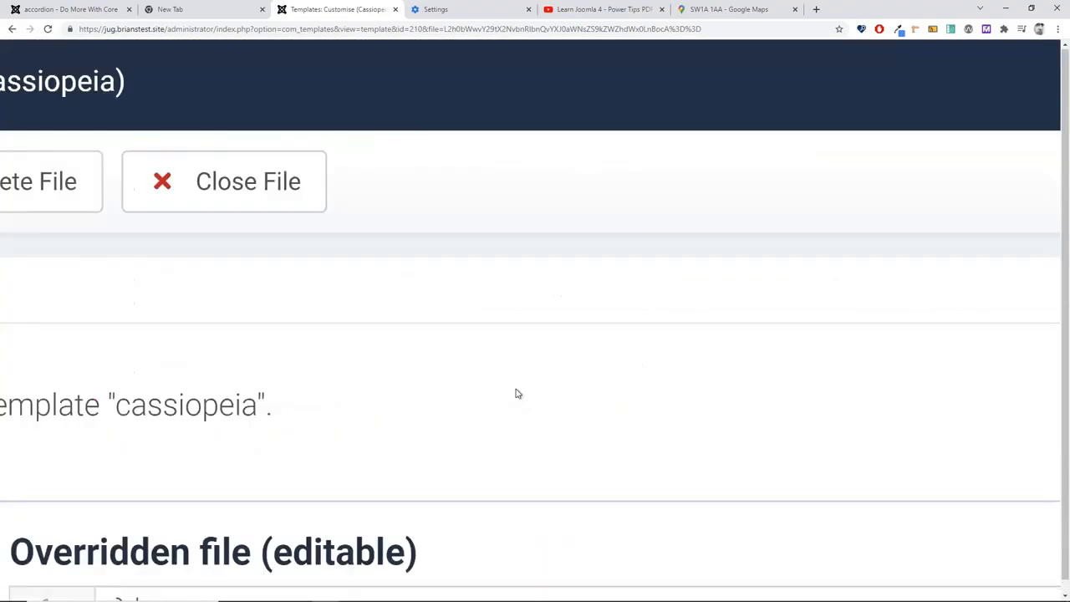
key("ctrl+0")
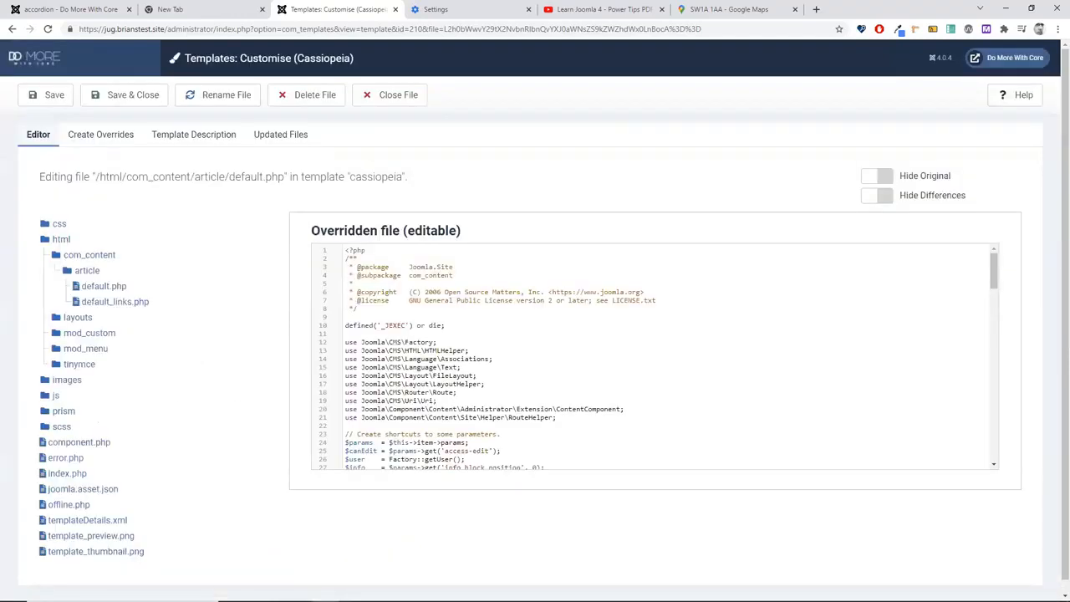
left_click(125, 95)
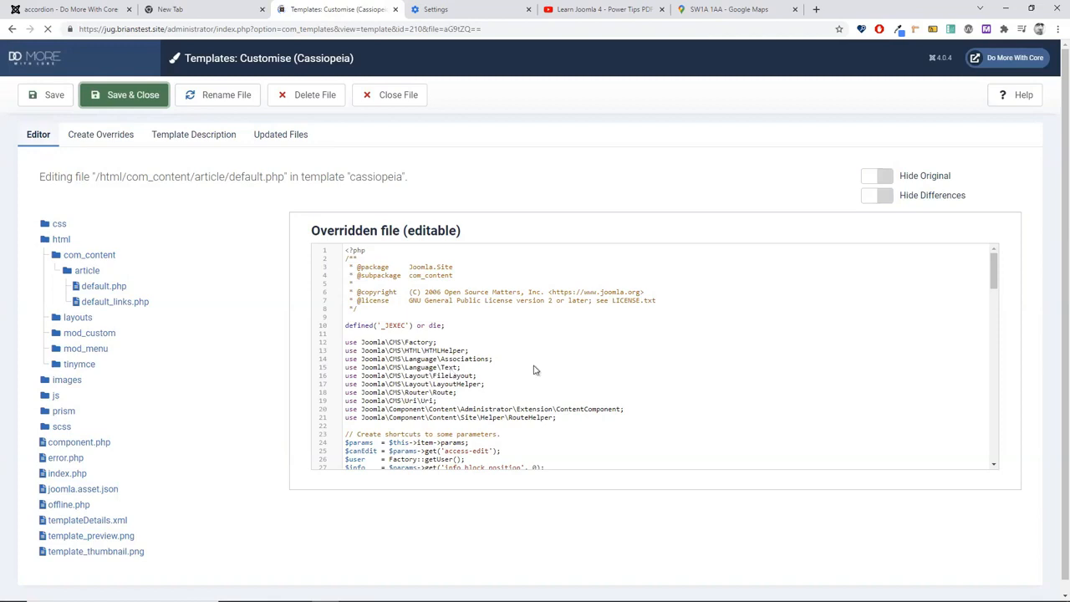
left_click(95, 13)
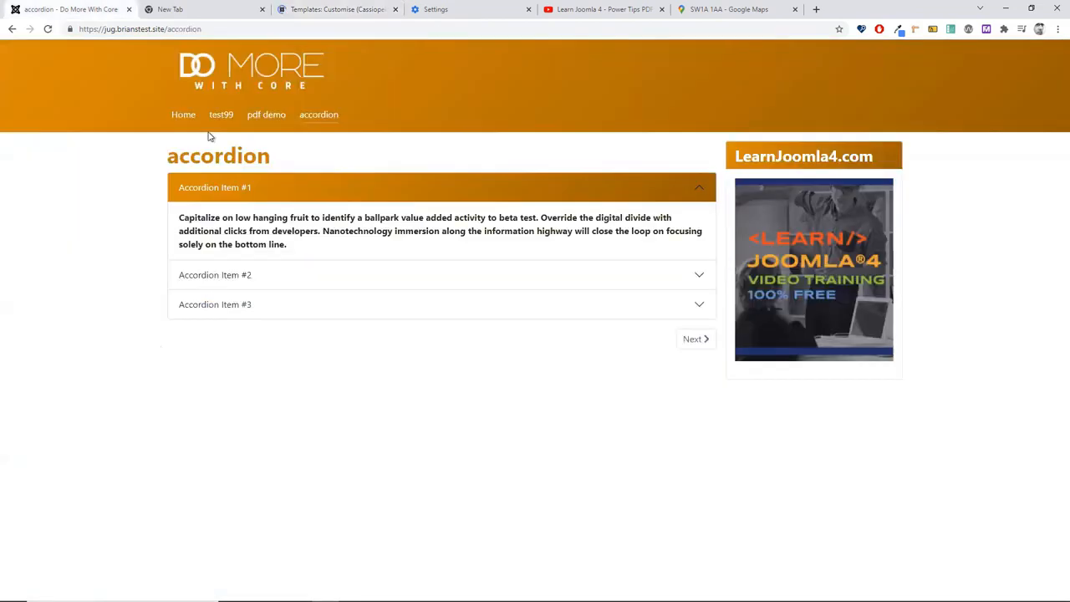
Step: Reload the accordion page, toggle Accordion Items #1–#3, then close the template file editor
key("F5")
left_click(217, 274)
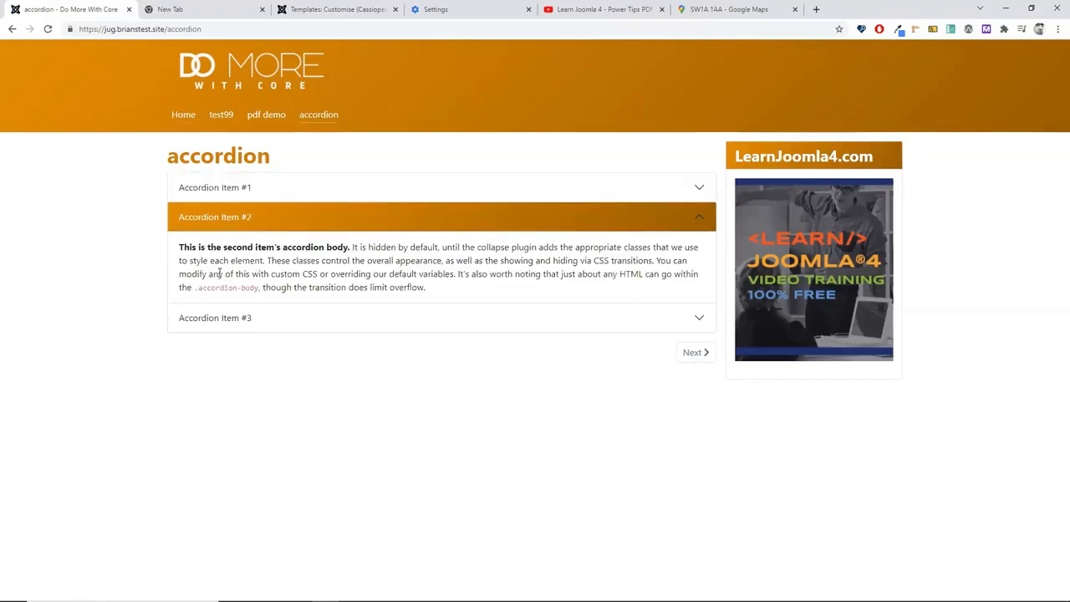
left_click(223, 316)
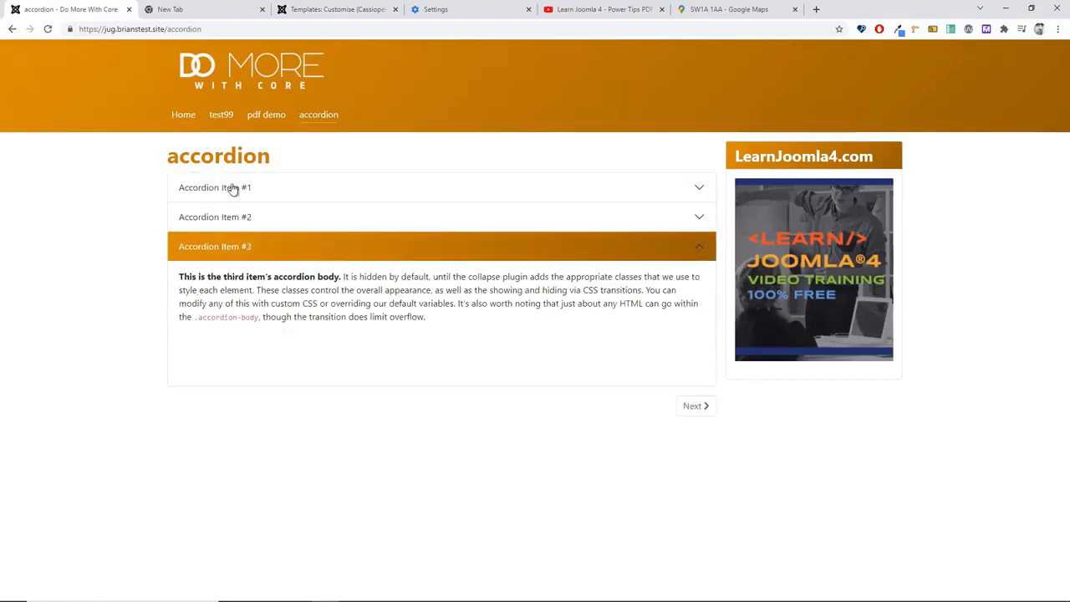
left_click(234, 188)
left_click(238, 276)
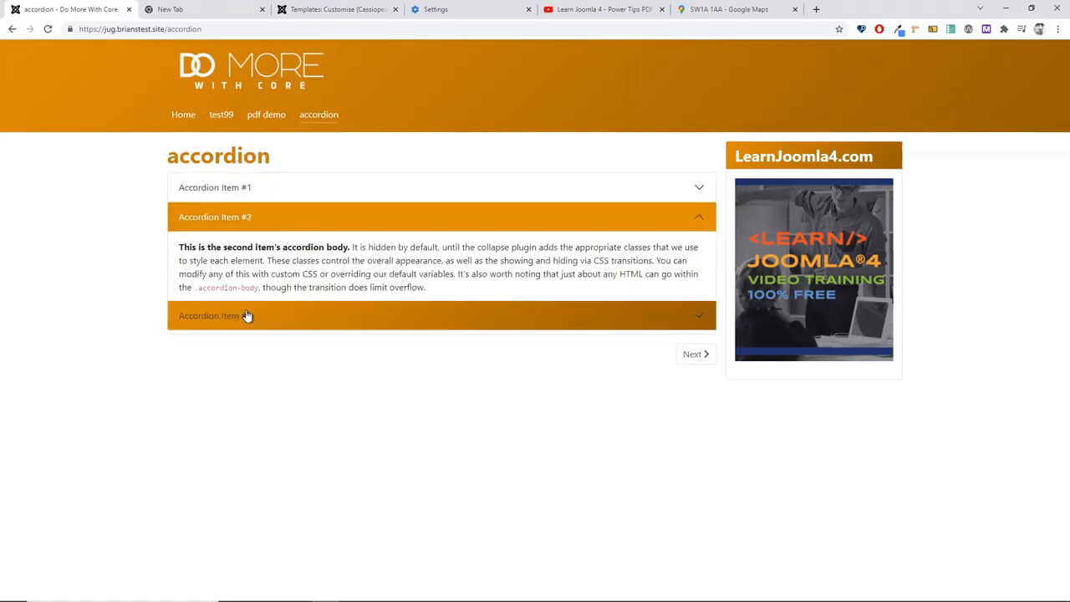
left_click(247, 316)
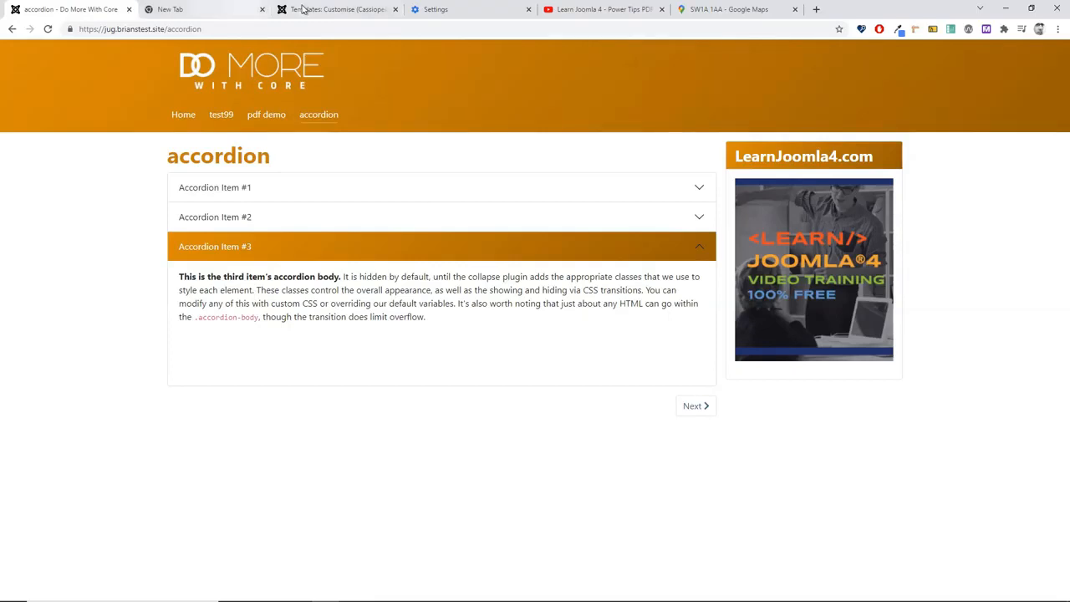
left_click(304, 9)
left_click(449, 95)
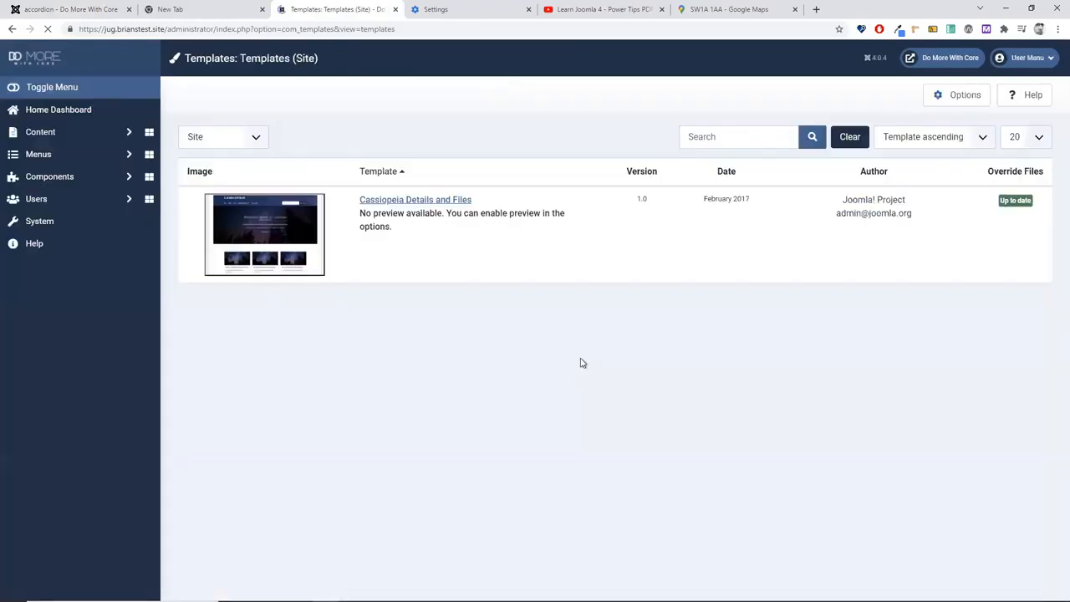
Step: Start a new article and reveal the editor's extra formatting toolbar options
left_click(64, 138)
left_click(62, 155)
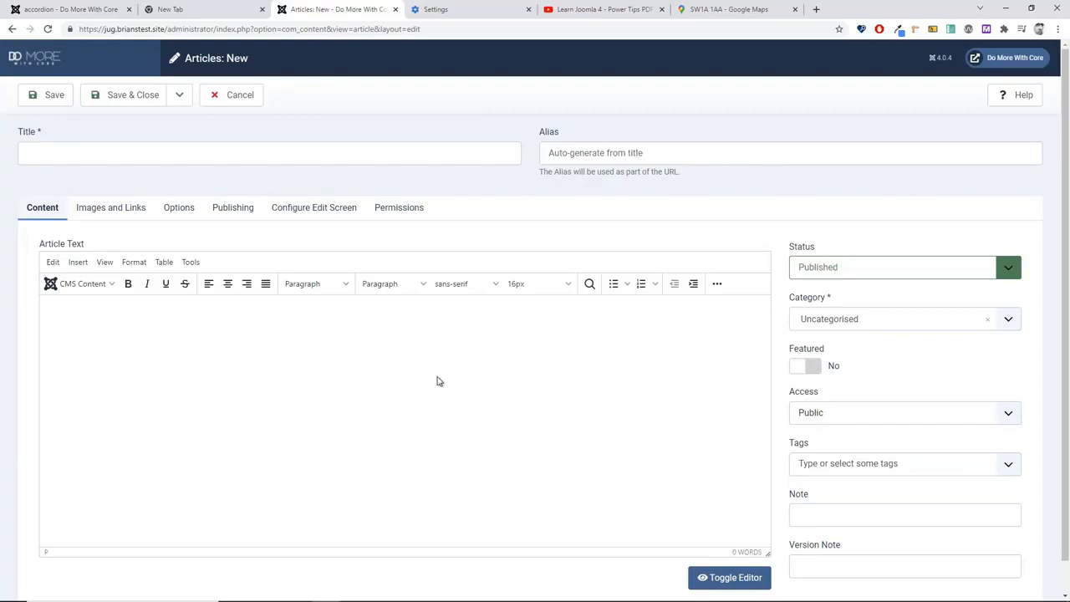
left_click(438, 375)
left_click(717, 284)
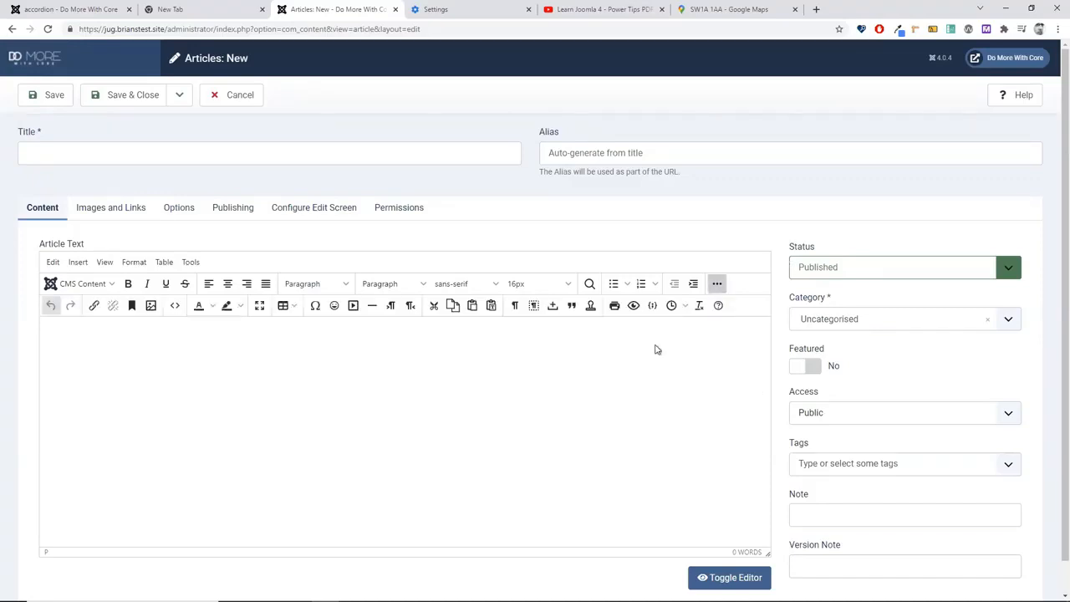
left_click(654, 307)
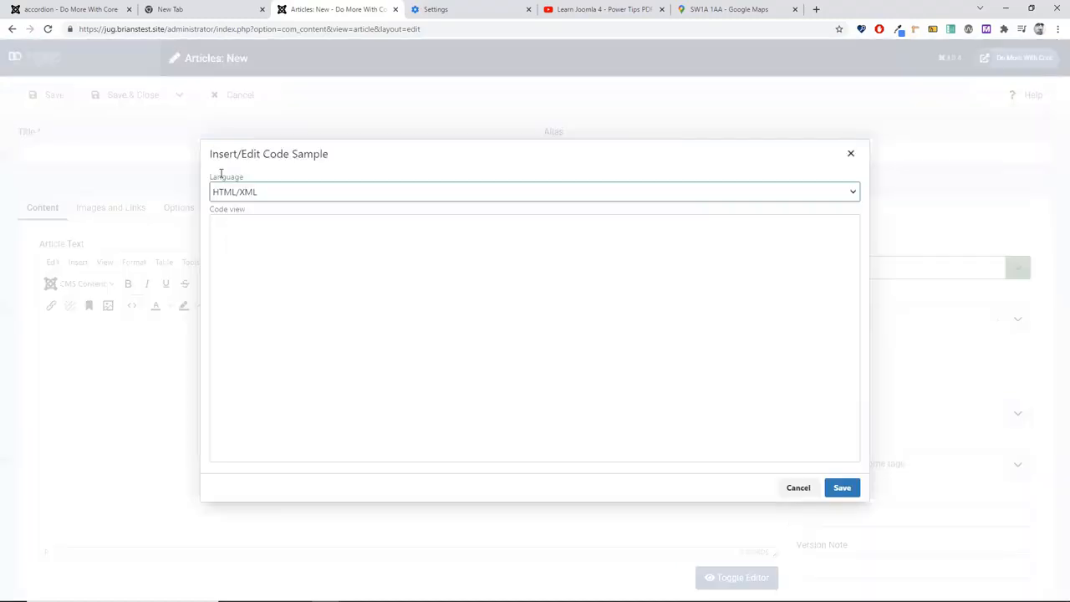
left_click(234, 191)
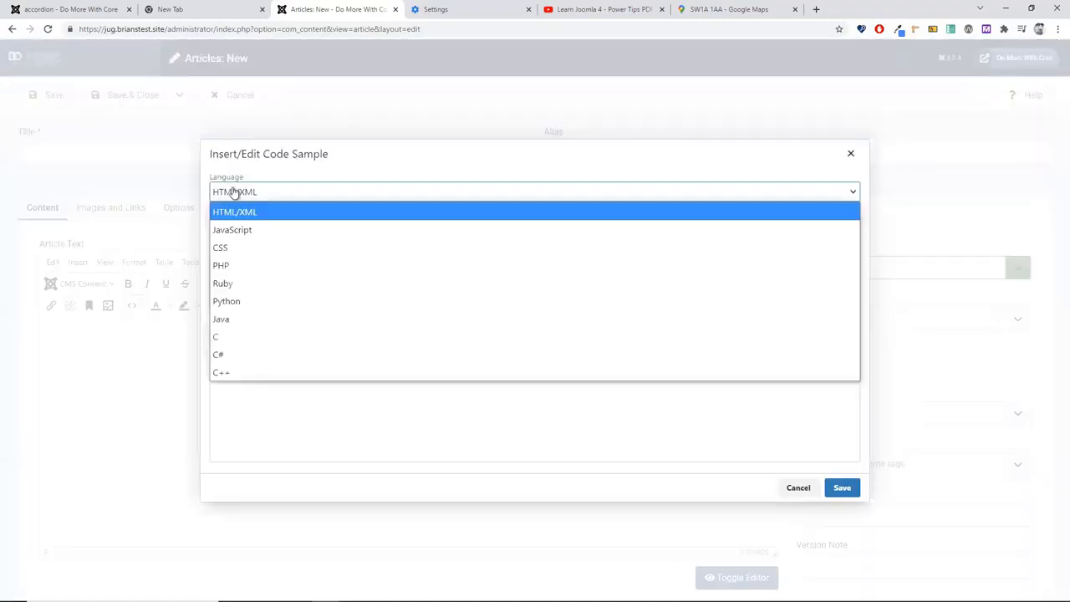
left_click(230, 266)
left_click(264, 266)
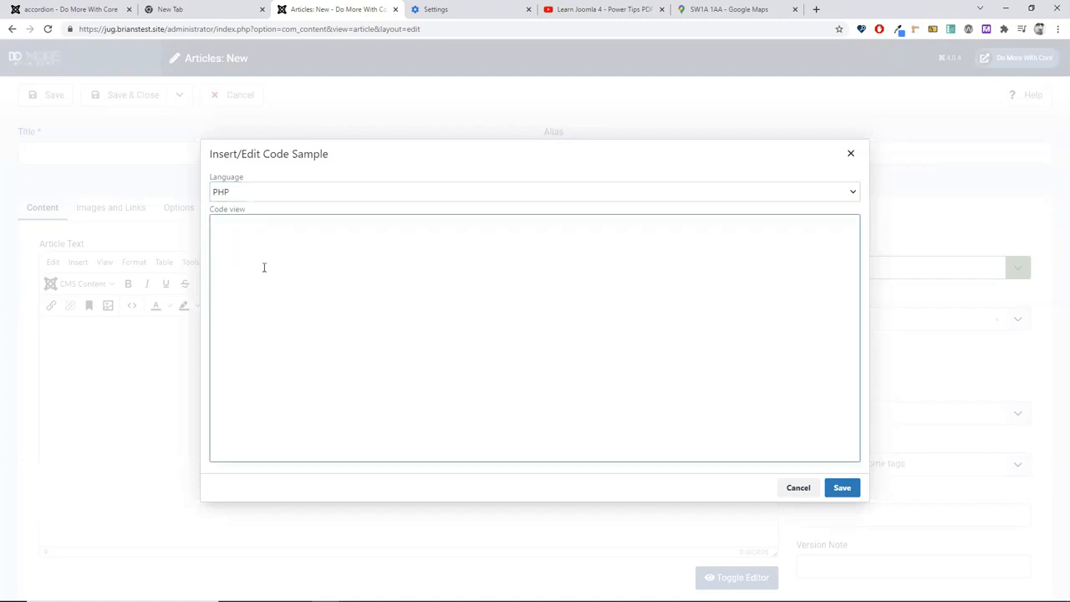
type("wa")
key("ctrl+a")
type("// My Web Assets $wa = Factory::getApplication()->getDocument()->getWebAssetManager();  // Bootstrap already regsitered in media/vendor/joomla.asset.json $wa->useScript('bootstrap.collapse'); $wa->useScript('bootstrap.carousel');")
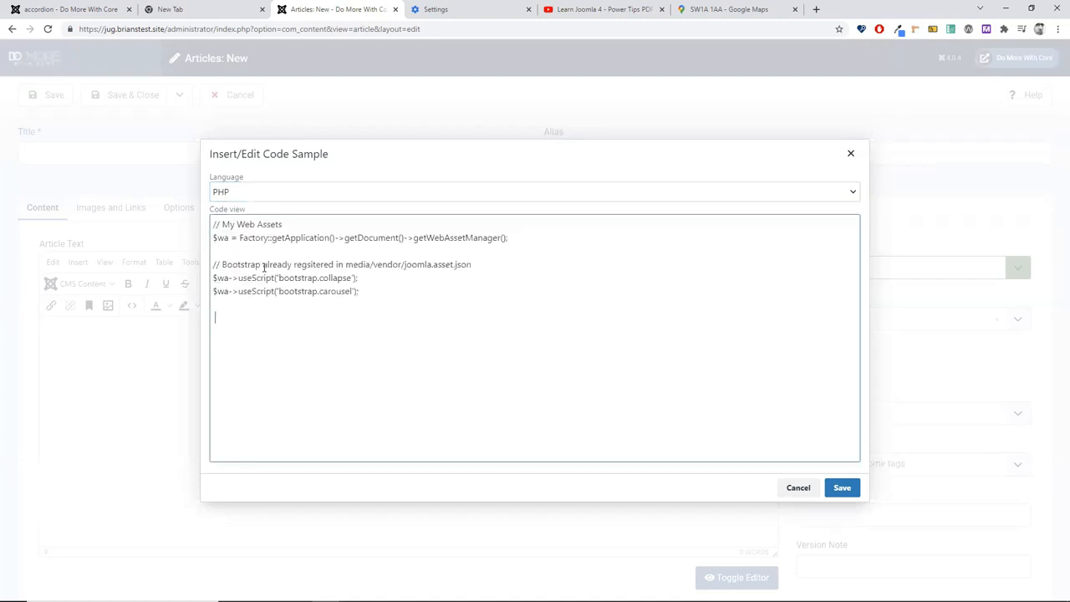
left_click(841, 488)
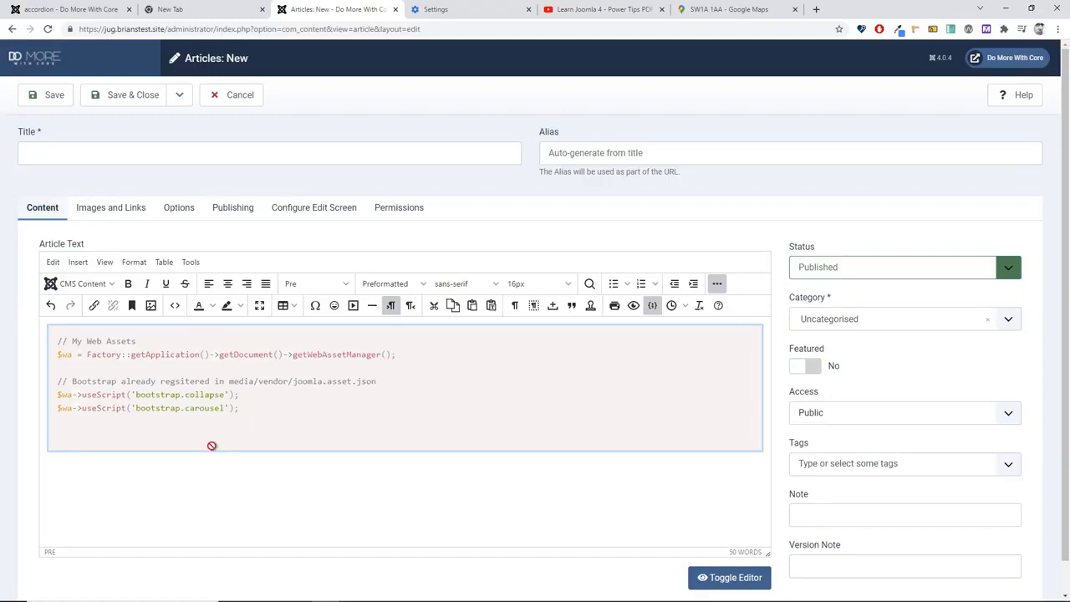
left_click(262, 509)
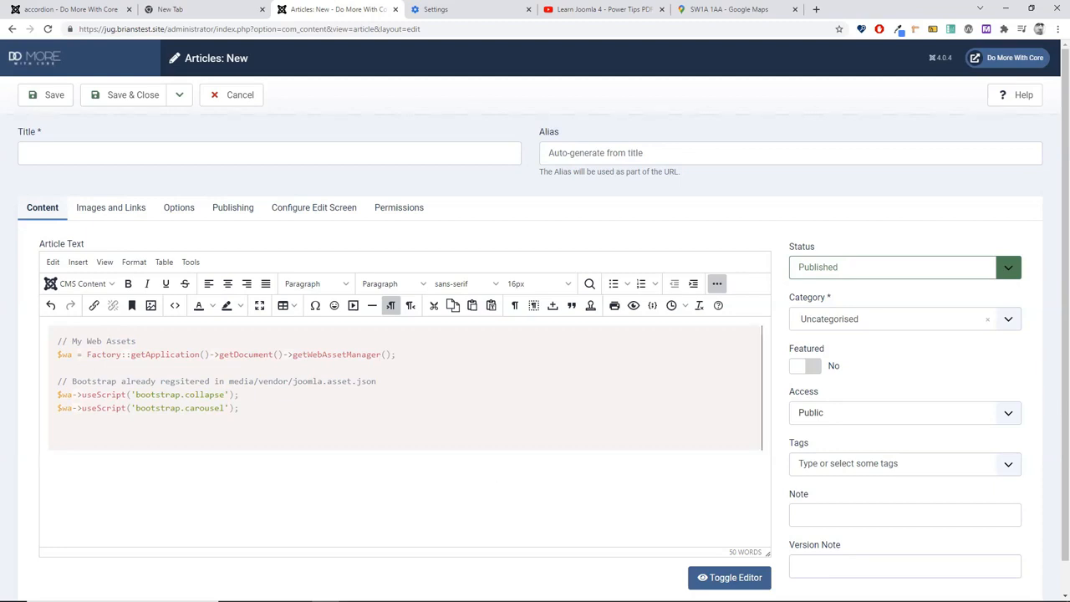
left_click(686, 396)
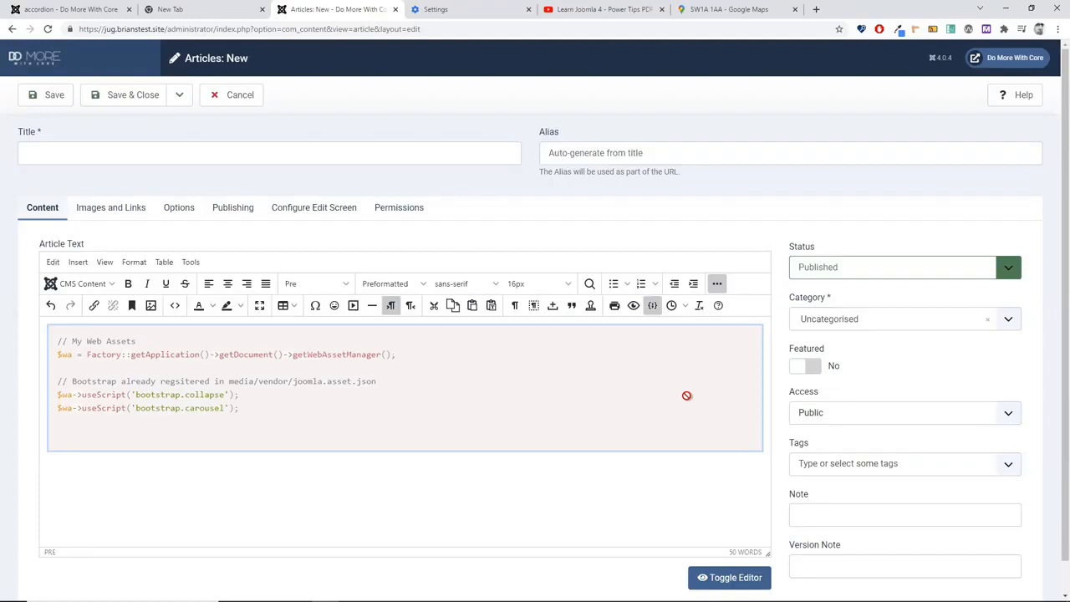
key("Delete")
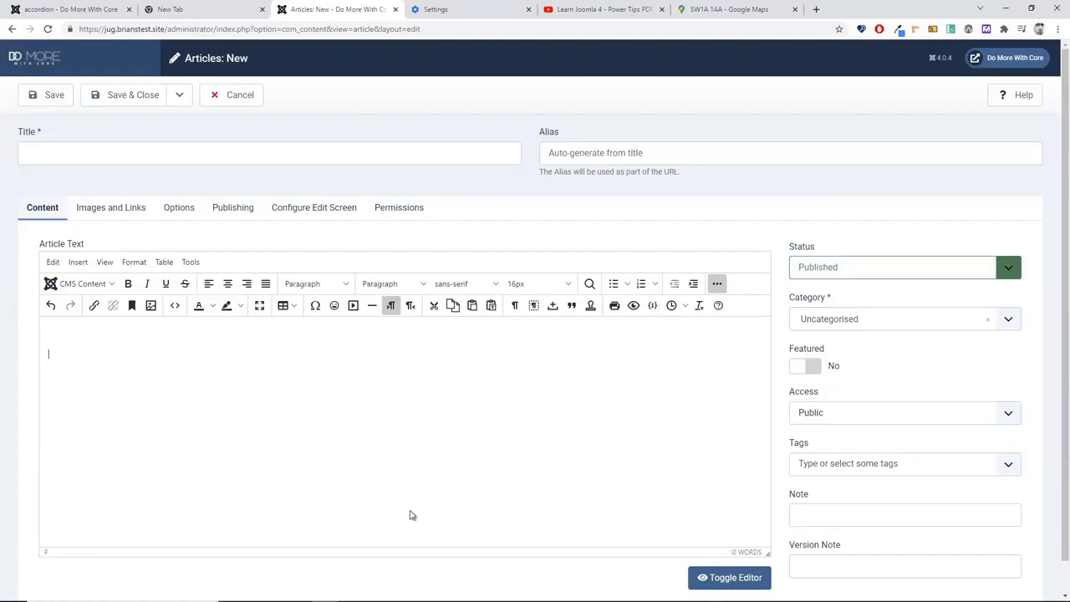
Step: Paste 347 words of sample formatted text into the article and view its HTML source
key("ctrl+v")
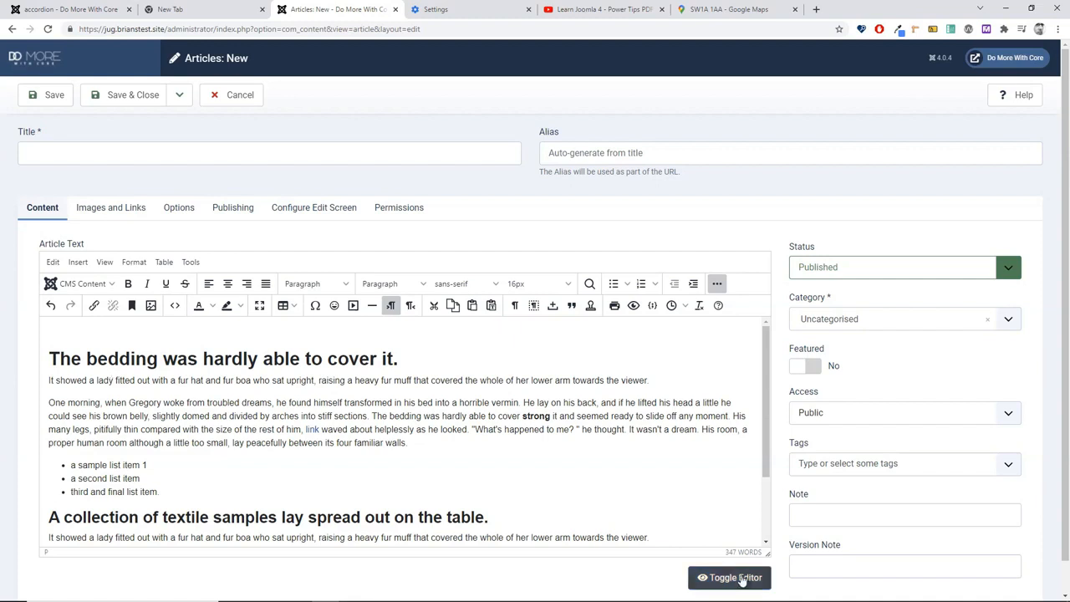
left_click(174, 306)
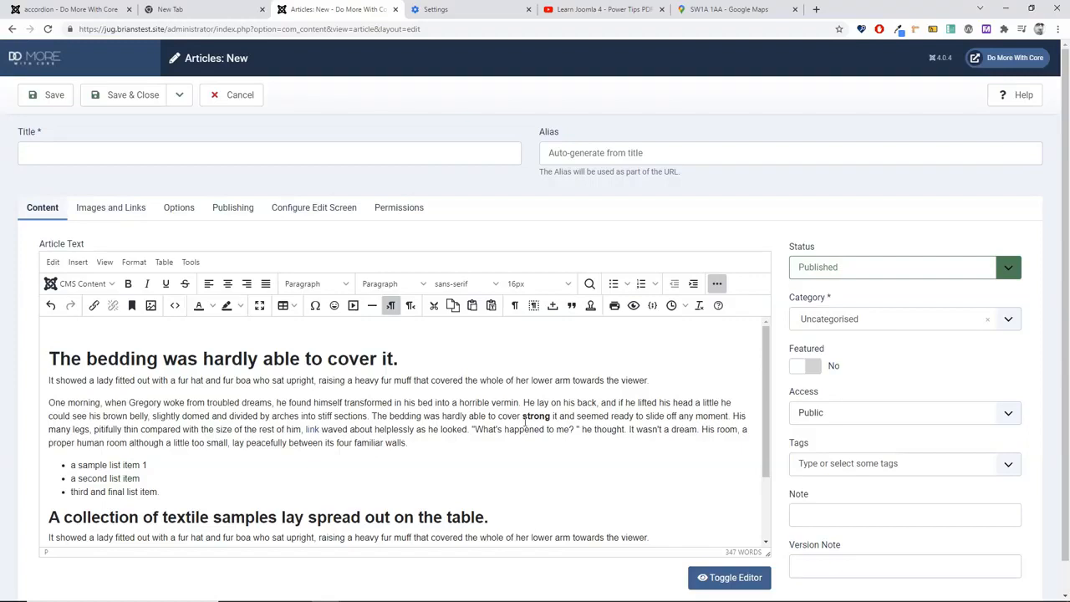
left_click(173, 307)
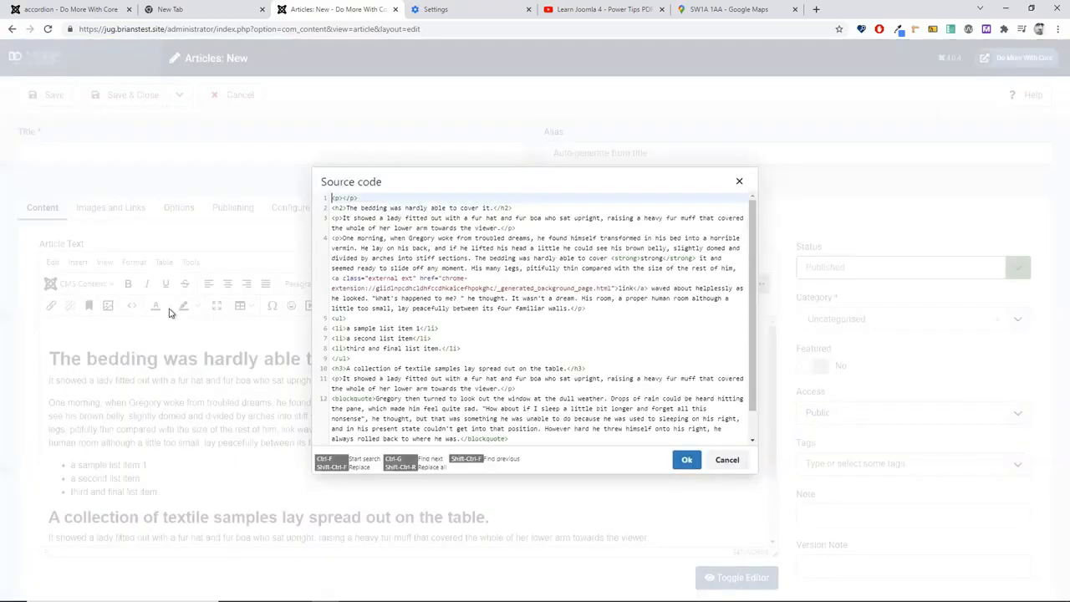
scroll(351, 376, "down", 1)
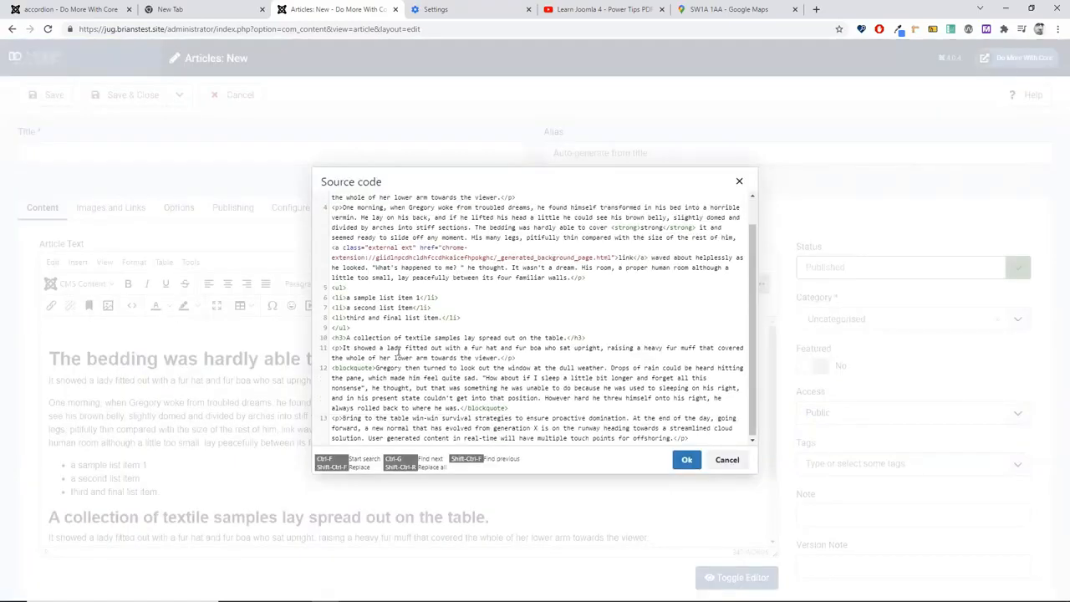
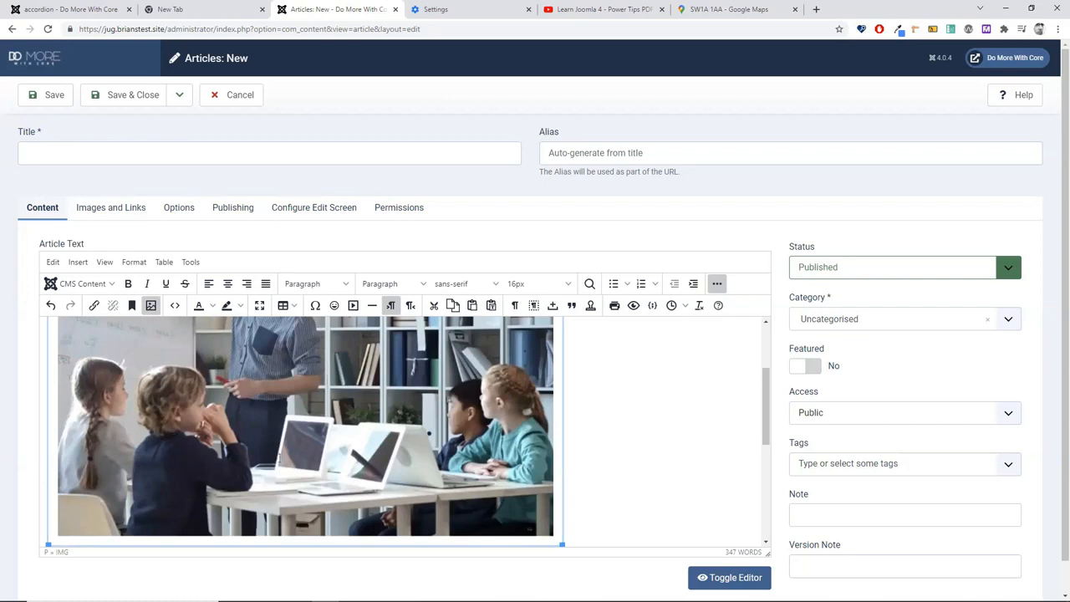
Step: Bring up the context menu for the classroom photo under 'The bedding was hardly able to cover it.'
scroll(621, 516, "up", 3)
right_click(244, 474)
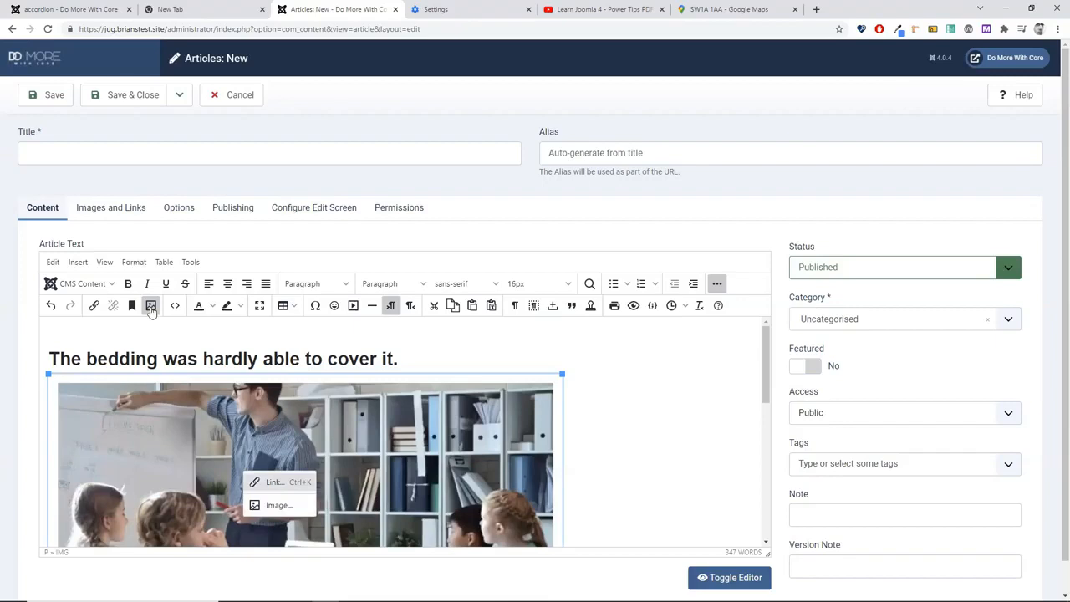
Step: Give the classroom photo 10px vertical space and 20px horizontal space in its image properties
left_click(278, 505)
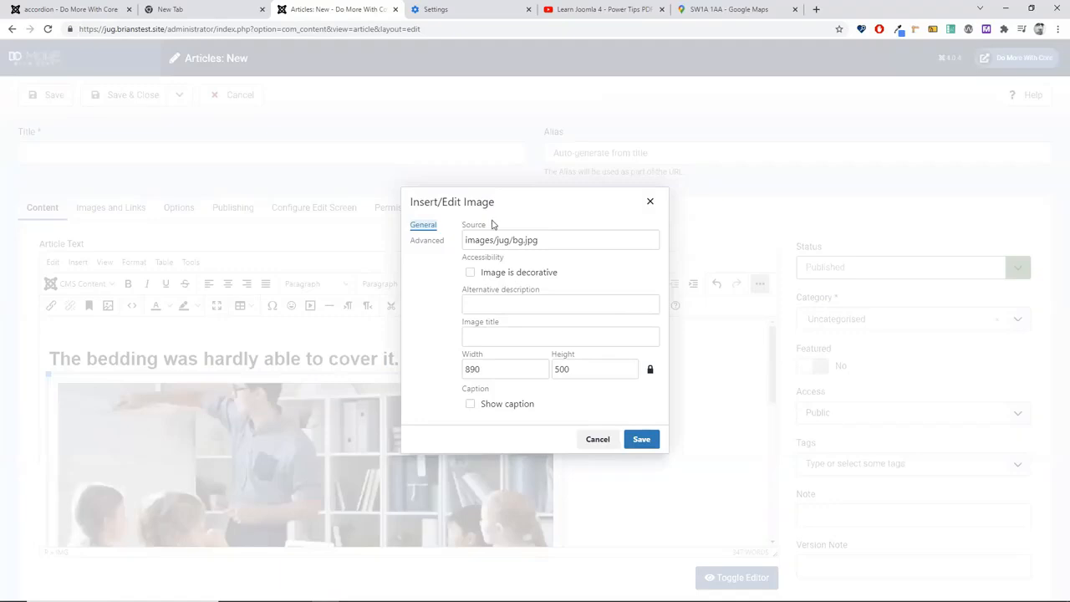
left_click(423, 244)
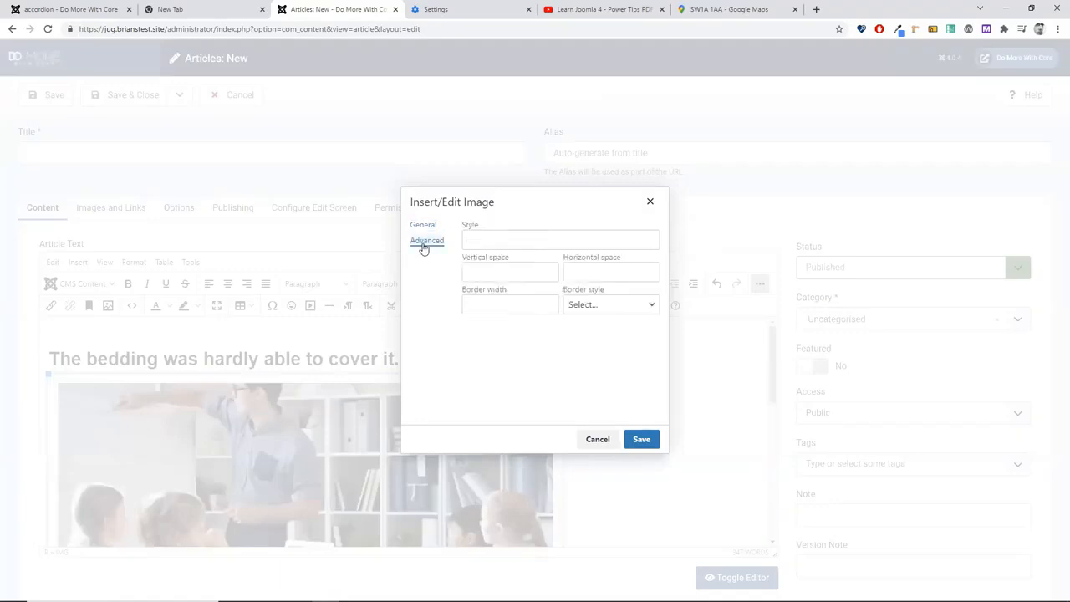
left_click(513, 272)
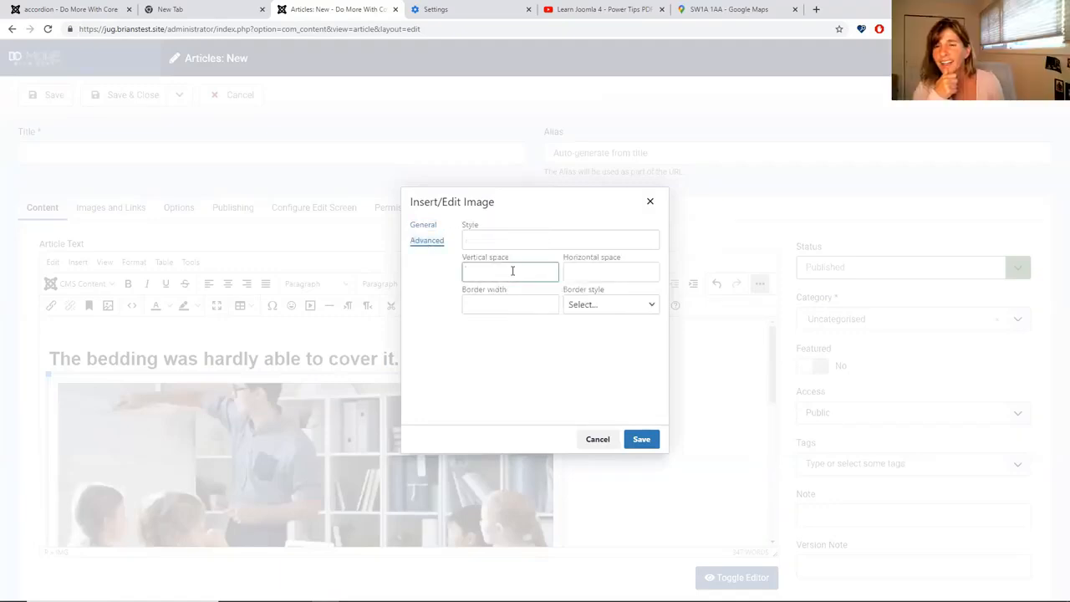
type("10px")
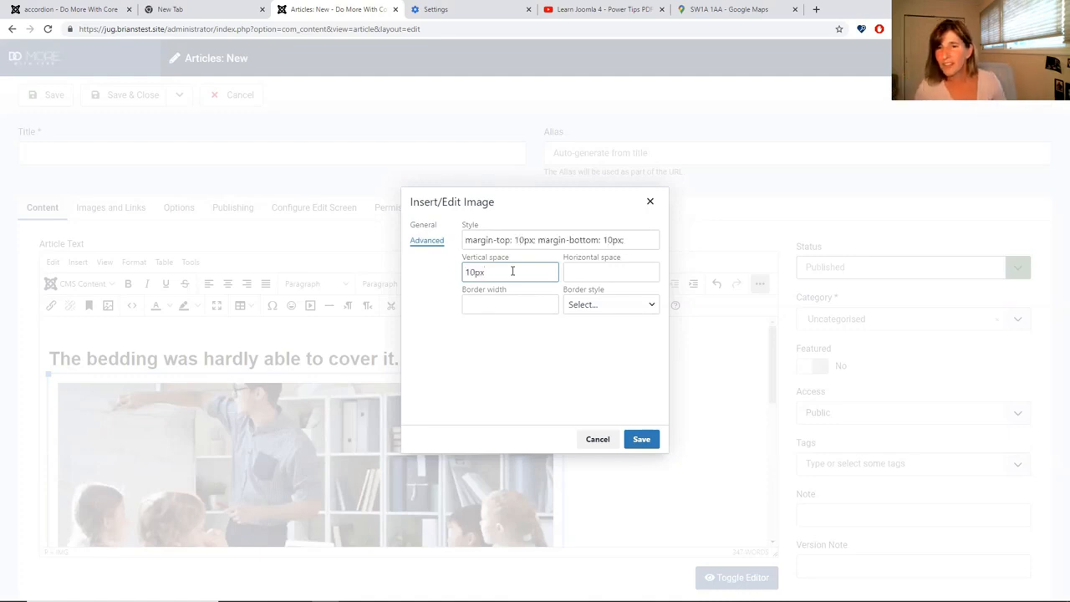
key("Tab")
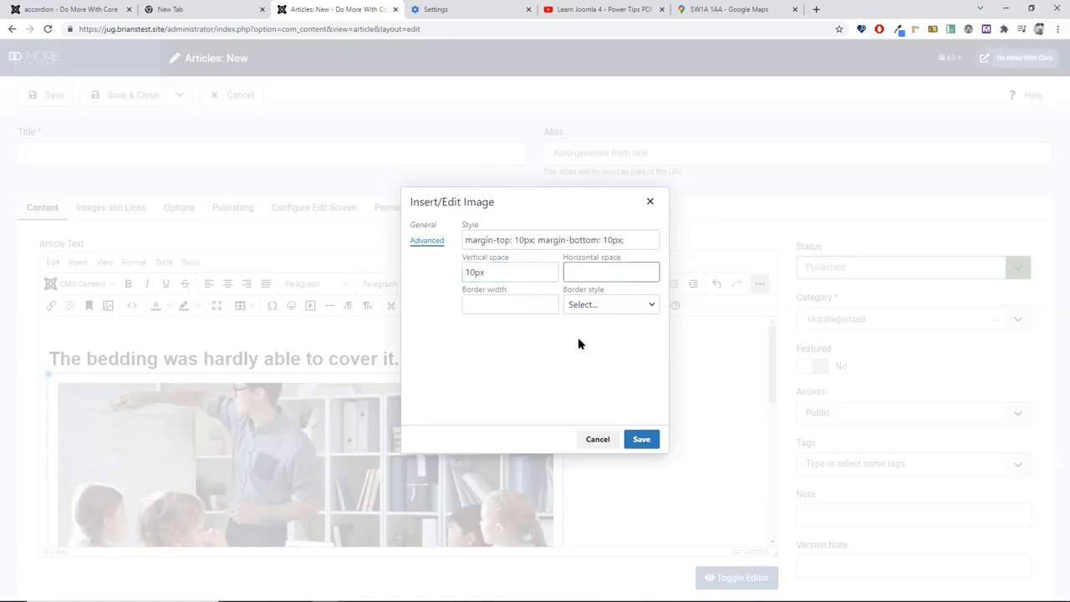
type("20px")
key("Tab")
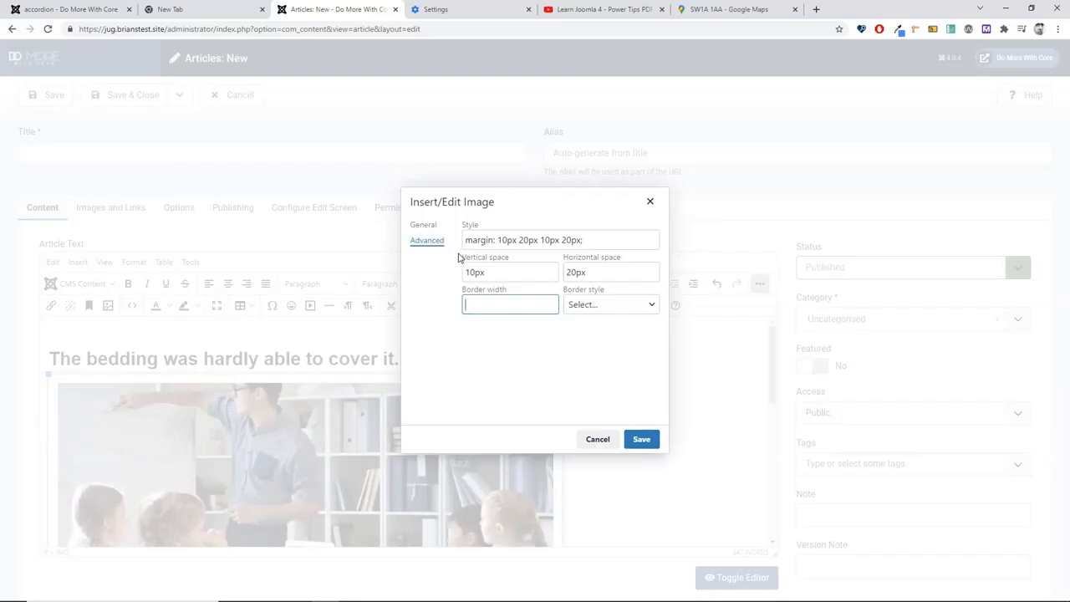
left_click(423, 225)
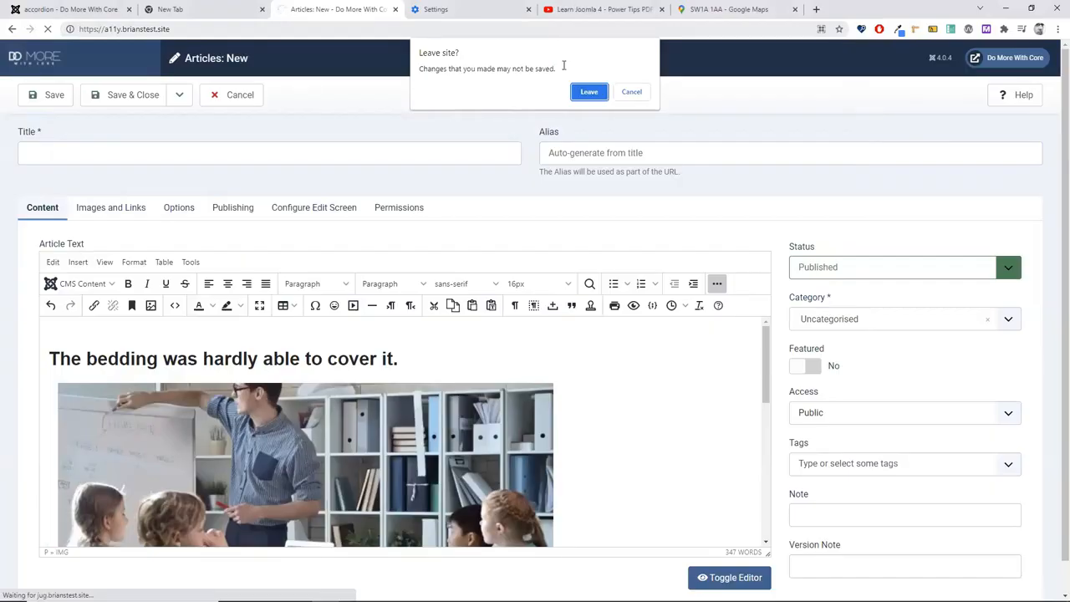
Step: Leave the unsaved article and go to the Sa11y test site's Errors example page
left_click(590, 94)
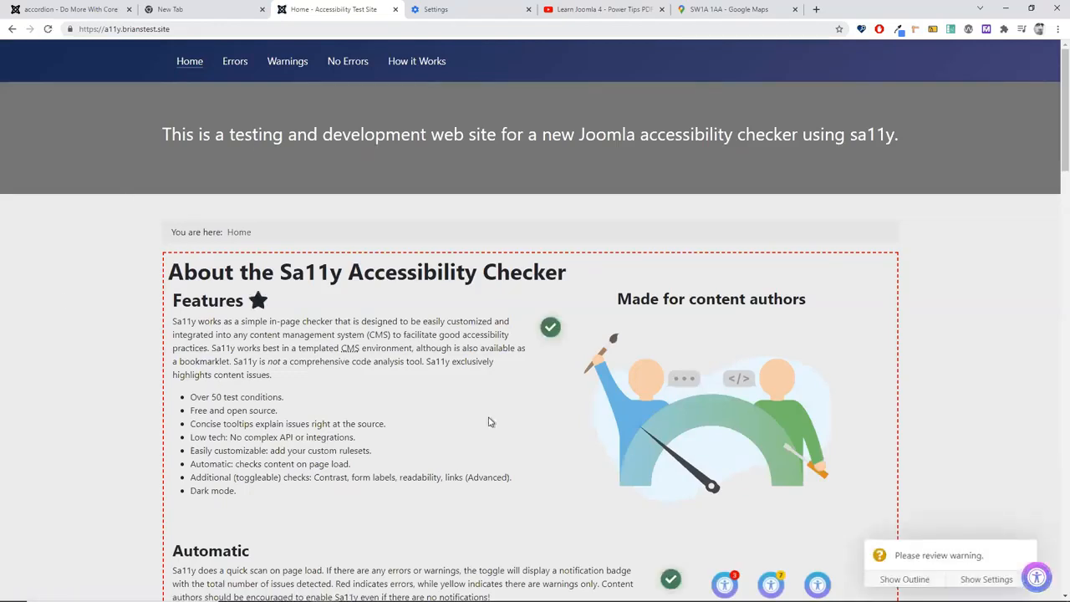
scroll(484, 386, "down", 5)
scroll(483, 387, "up", 5)
left_click(235, 62)
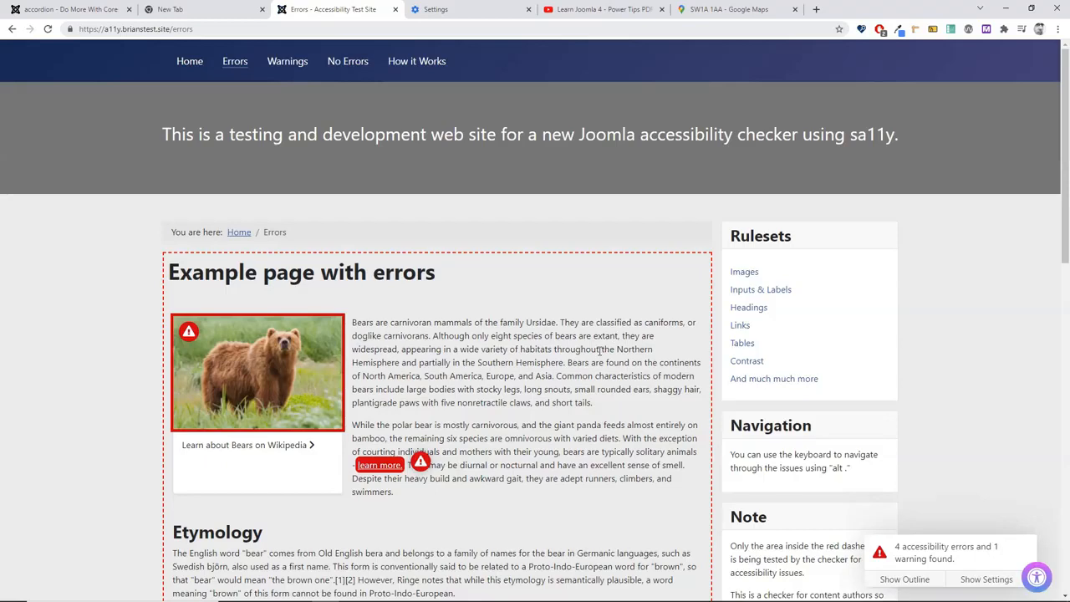
Step: Show the Errors page outline with readability stats, then open the bear image's missing-alt-text error note
scroll(600, 349, "down", 2)
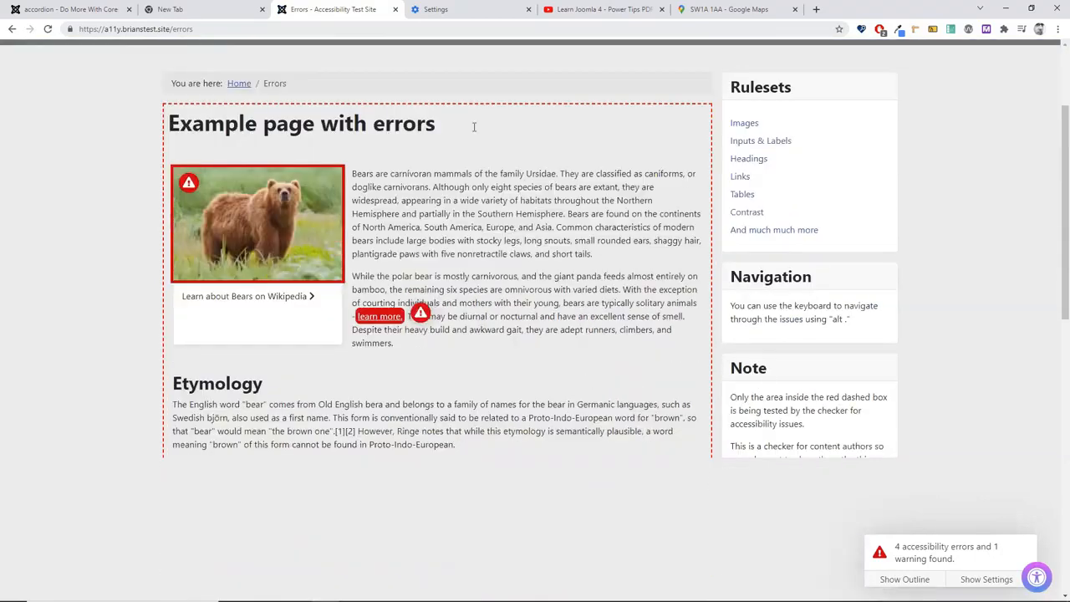
scroll(551, 367, "down", 4)
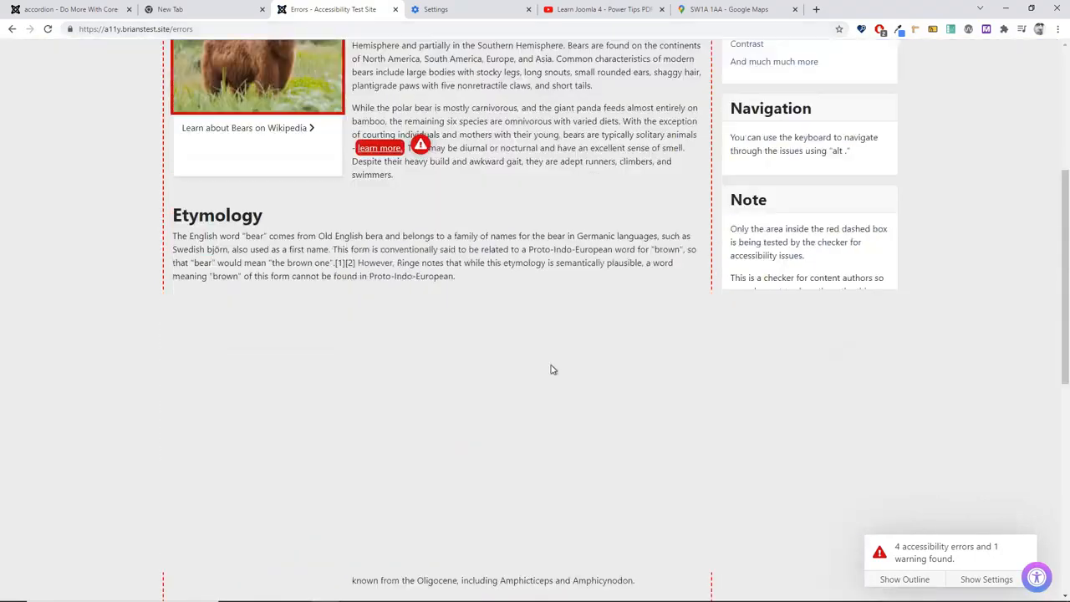
scroll(551, 371, "up", 4)
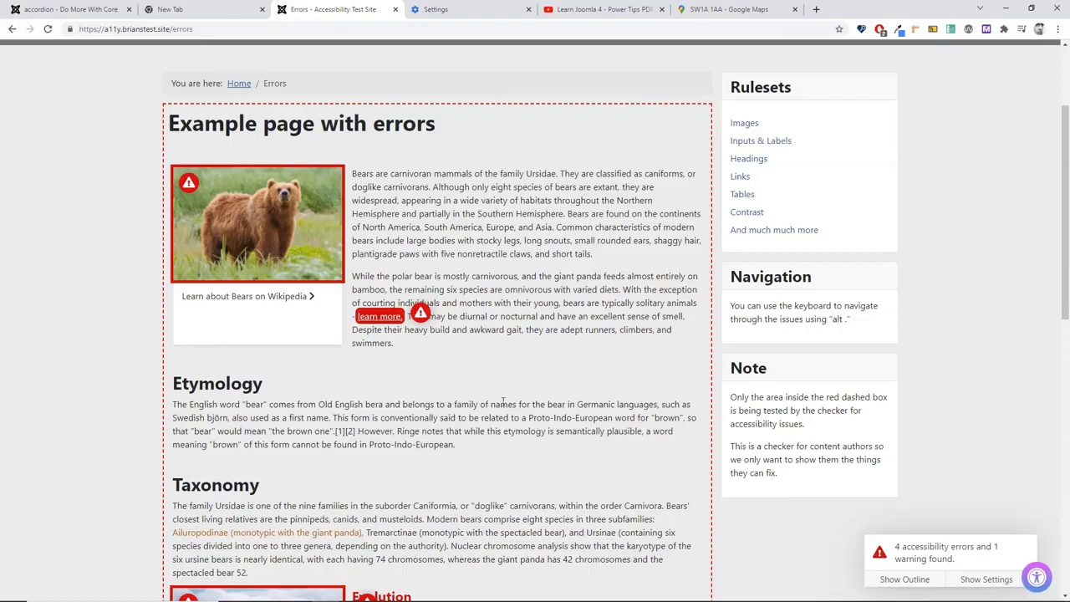
left_click(891, 580)
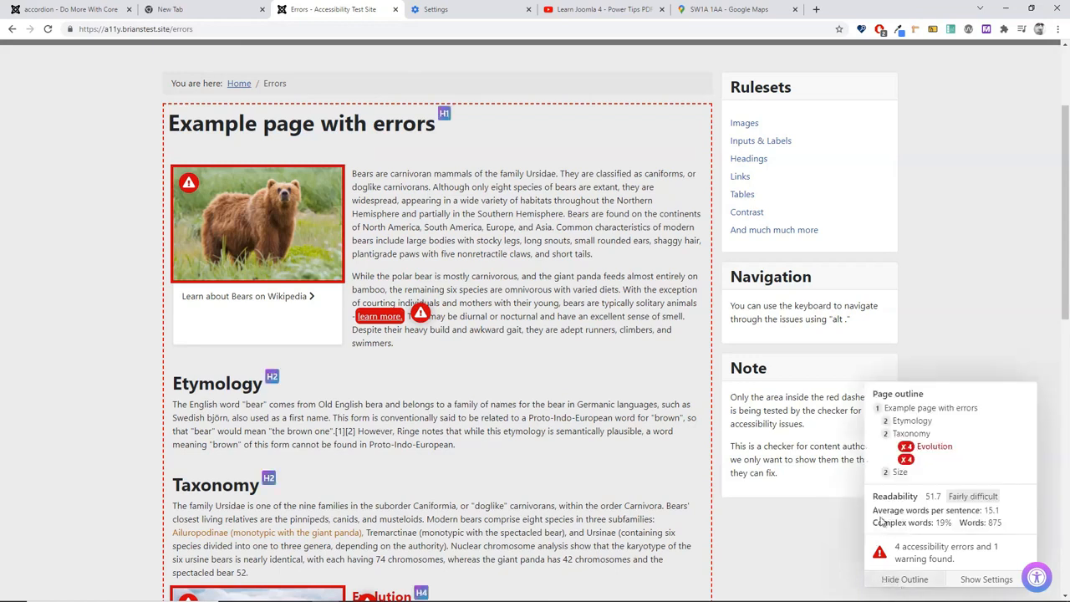
mouse_move(190, 184)
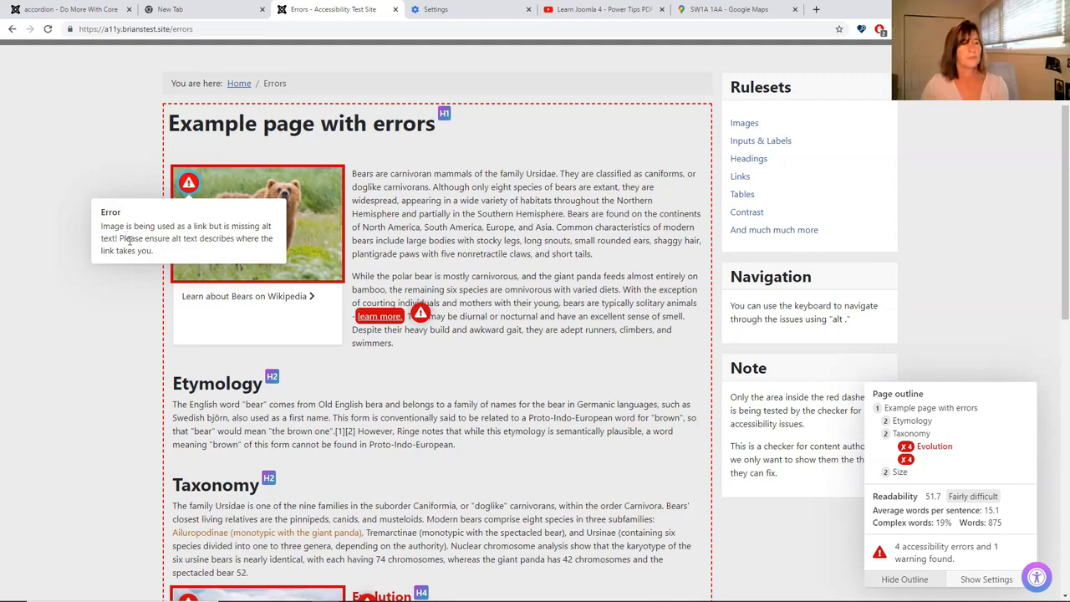
left_click(420, 316)
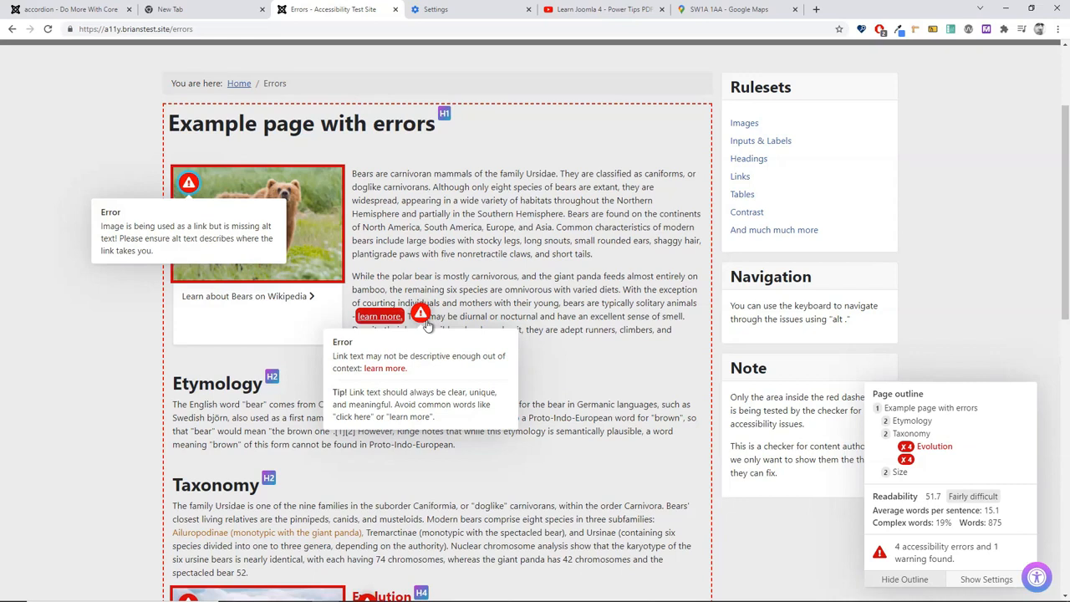
Step: On the Images ruleset page, check the pass/error verdicts for image Conditions 1, 2 and 3
left_click(747, 125)
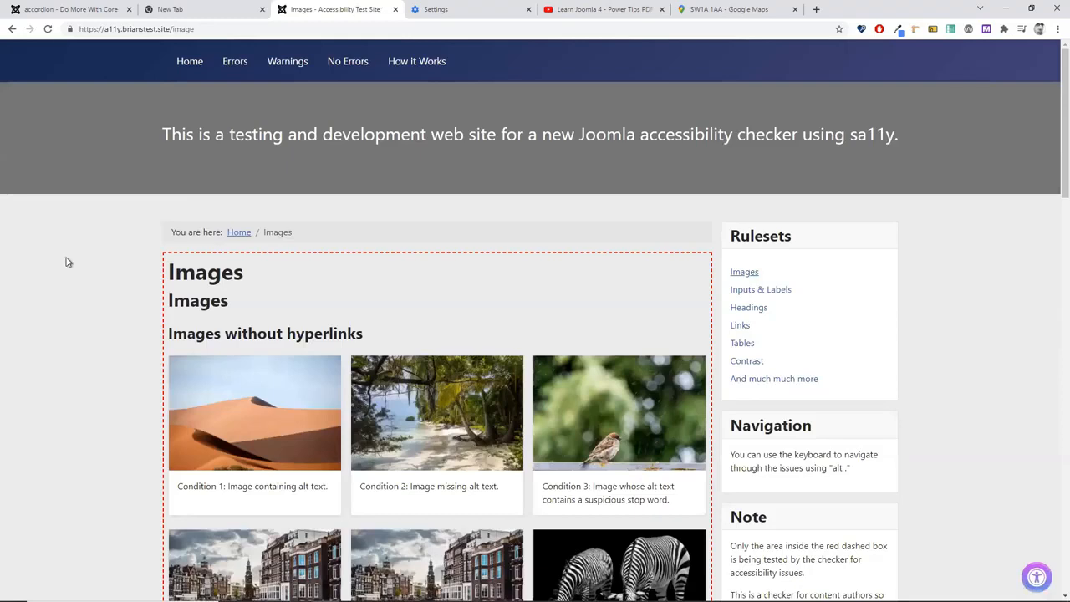
scroll(69, 255, "down", 4)
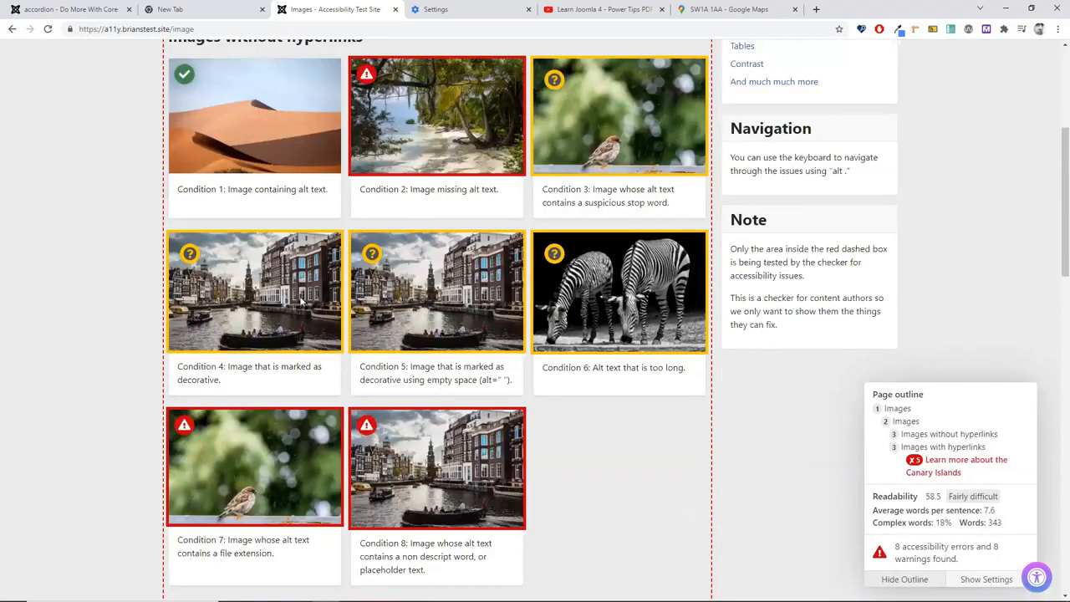
left_click(184, 74)
left_click(369, 75)
left_click(369, 75)
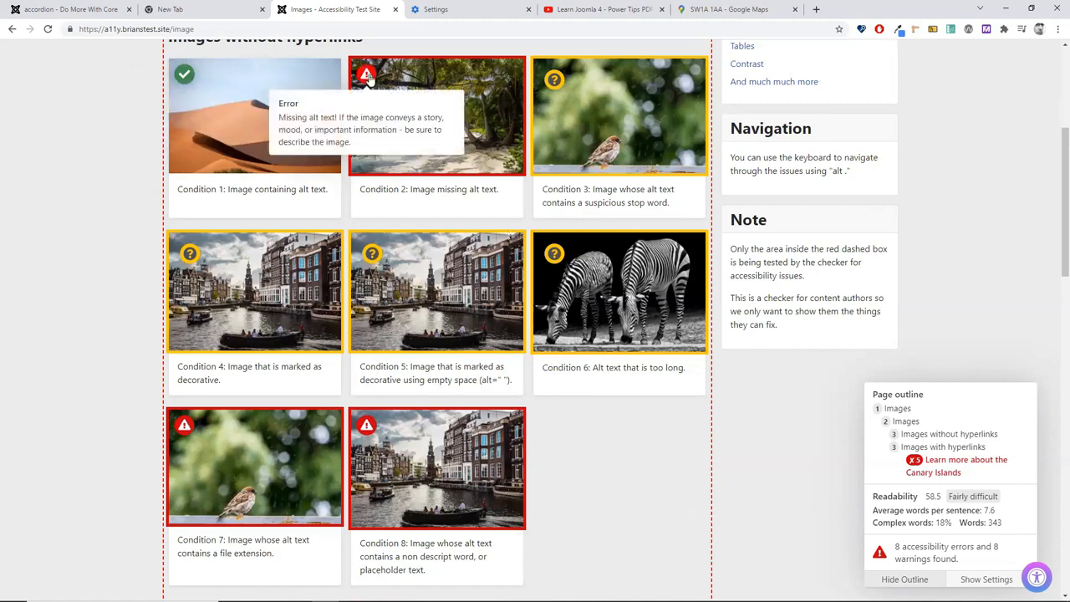
mouse_move(556, 81)
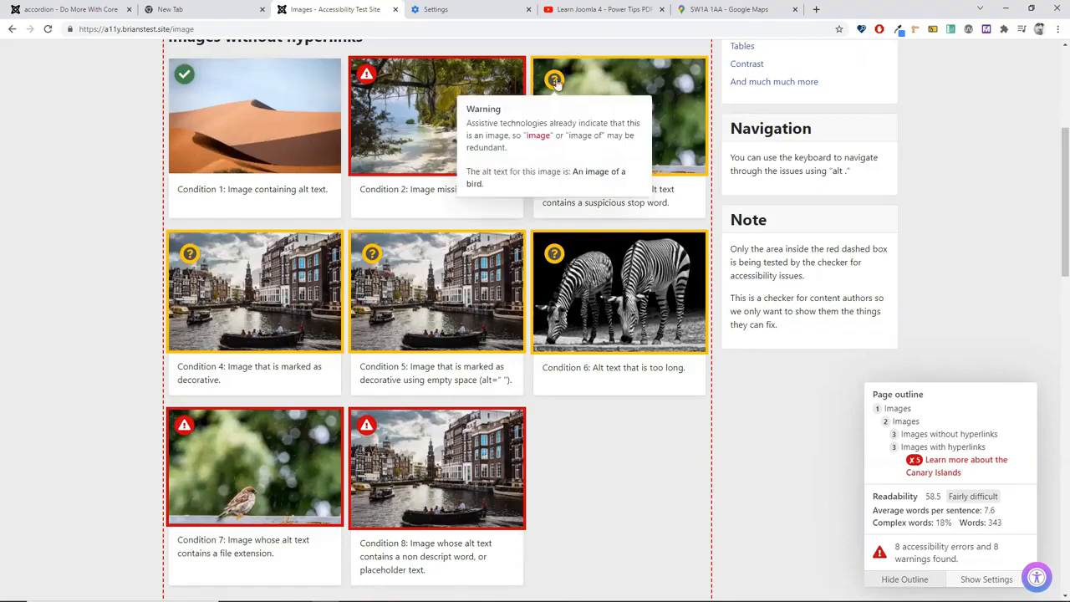